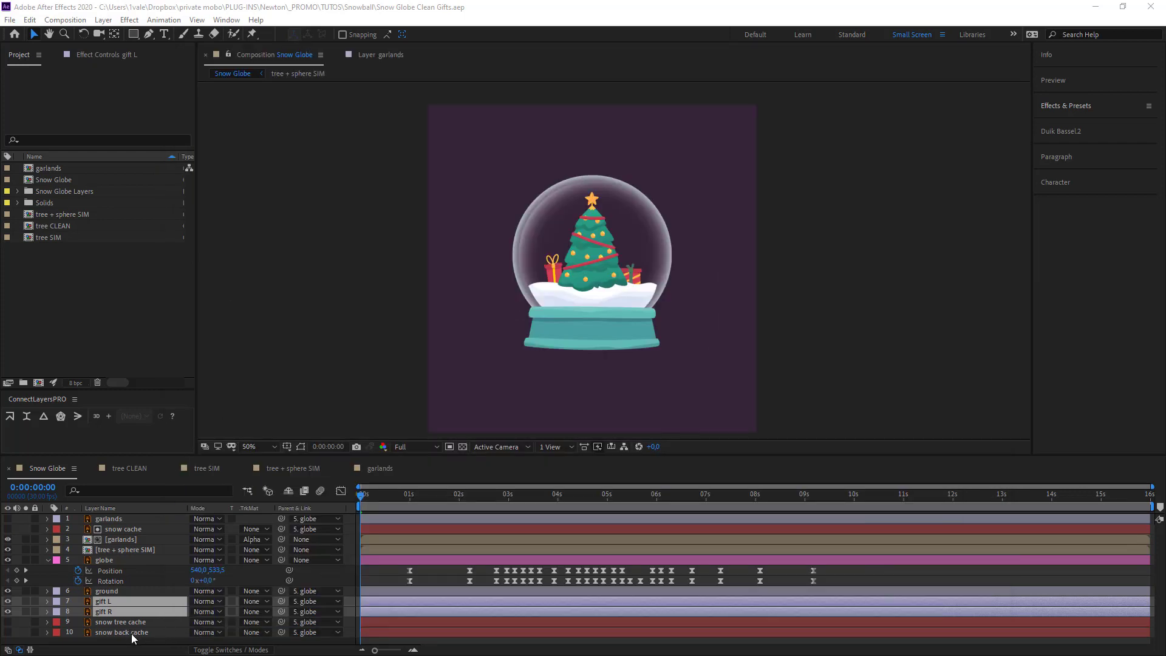
# Step: Select and copy the gift L, gift R, globe and snow back cache layers in the Snow Globe composition
pyautogui.click(115, 600)
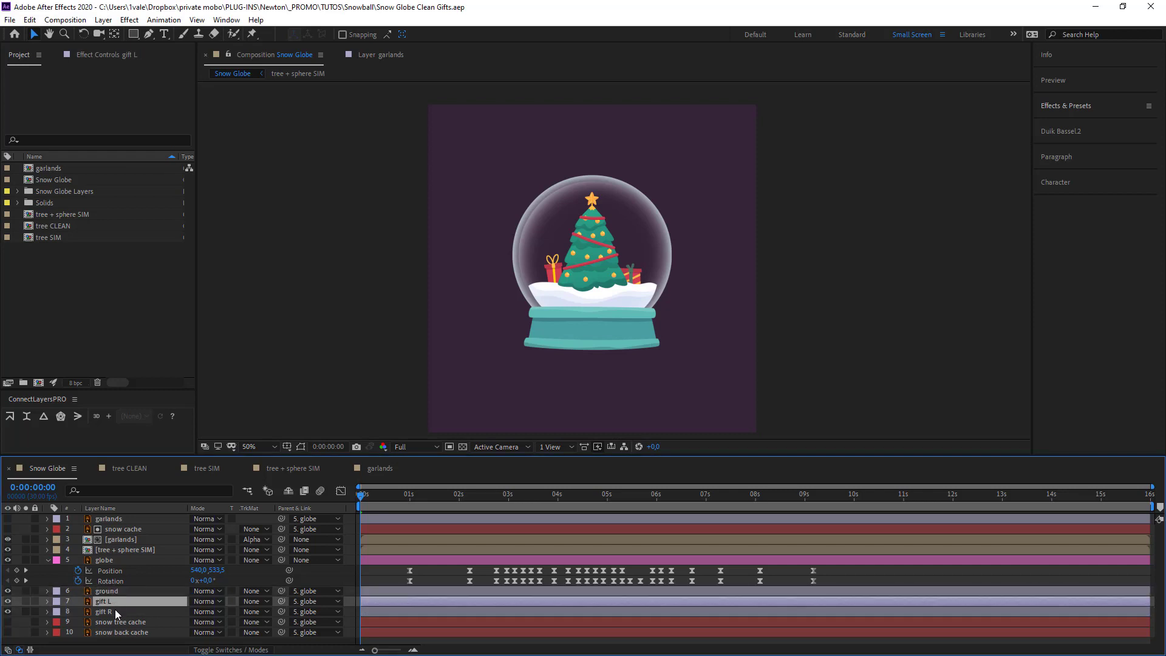
pyautogui.click(115, 610)
pyautogui.click(114, 604)
pyautogui.keyDown('ctrl'); pyautogui.click(114, 608); pyautogui.keyUp('ctrl')
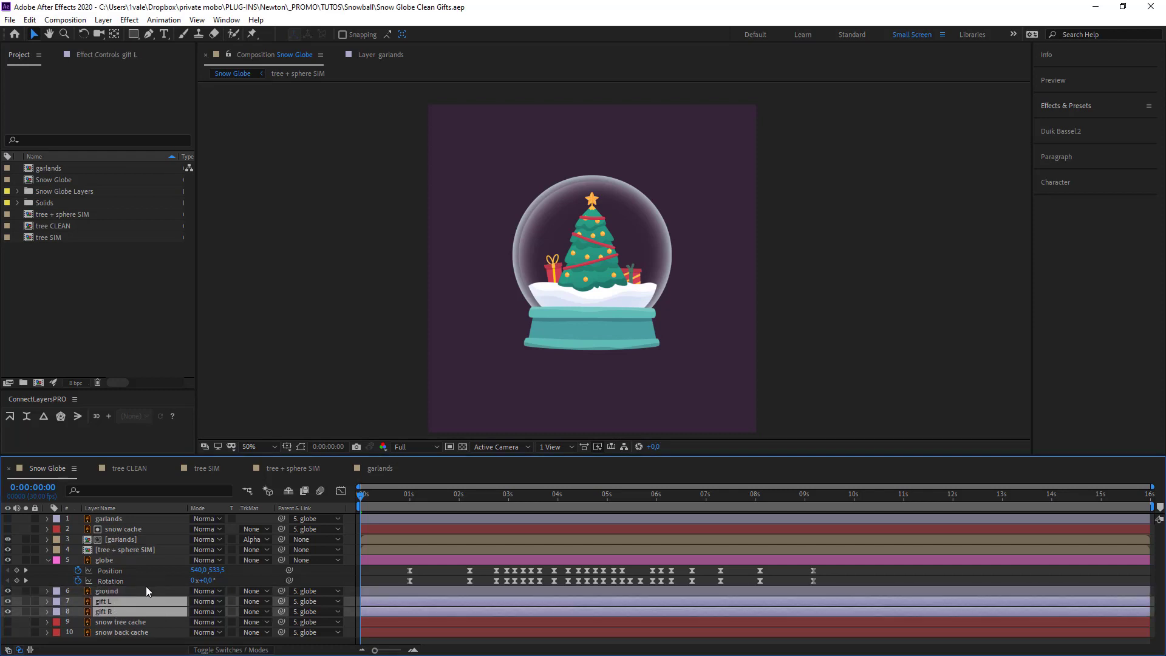
pyautogui.keyDown('ctrl'); pyautogui.click(120, 559); pyautogui.keyUp('ctrl')
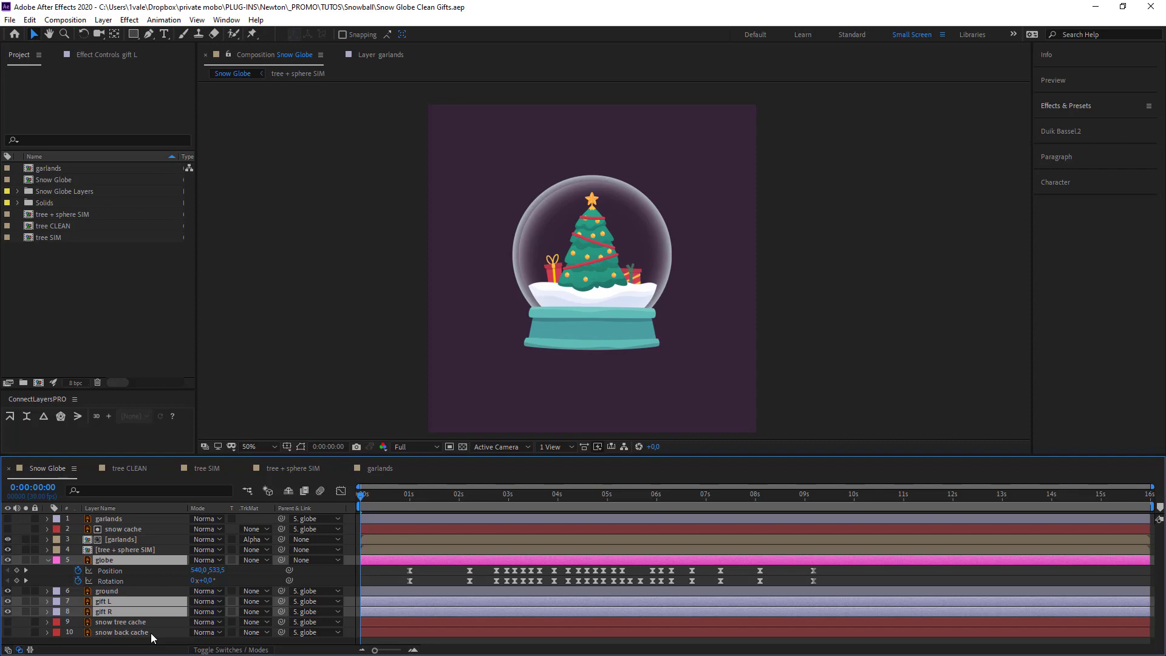
pyautogui.keyDown('ctrl'); pyautogui.click(152, 633); pyautogui.keyUp('ctrl')
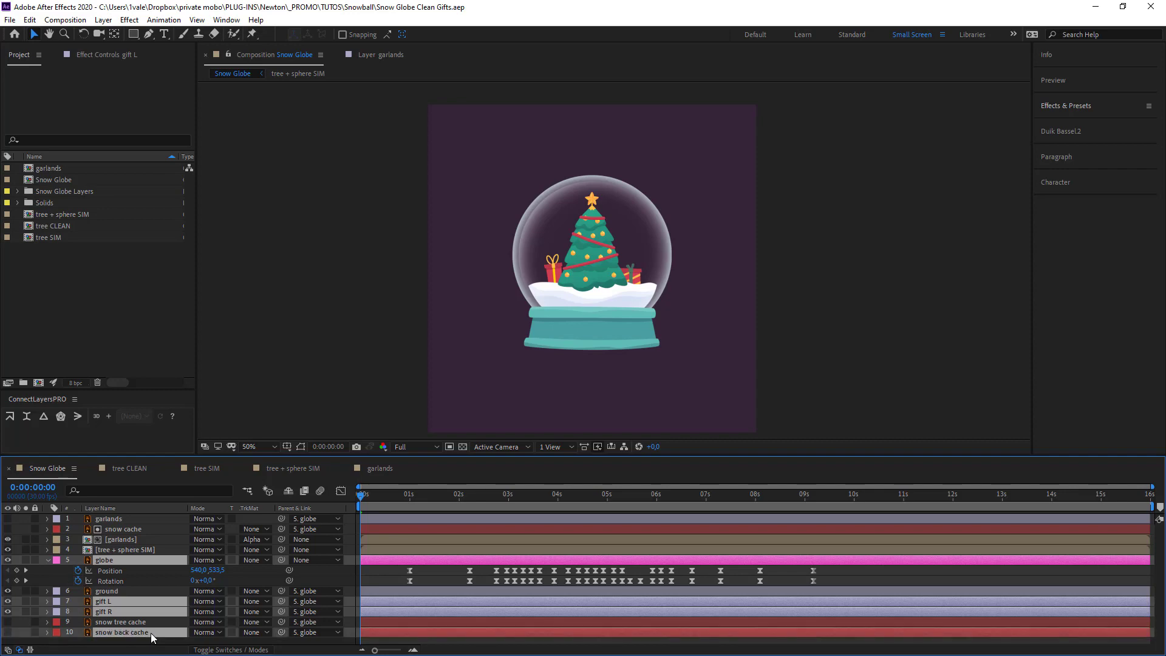
# Step: Create a new composition named Gifts Clean and paste the copied layers into it
pyautogui.rightClick(74, 326)
pyautogui.click(90, 334)
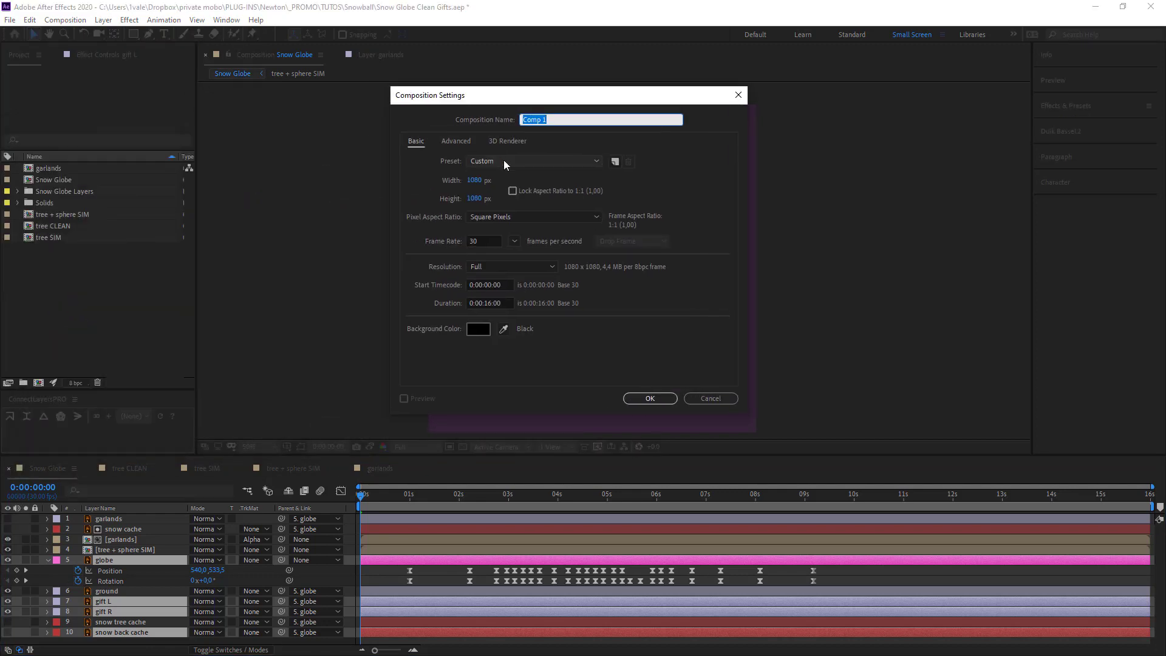
pyautogui.write('Gifts Clean')
pyautogui.press('Return')
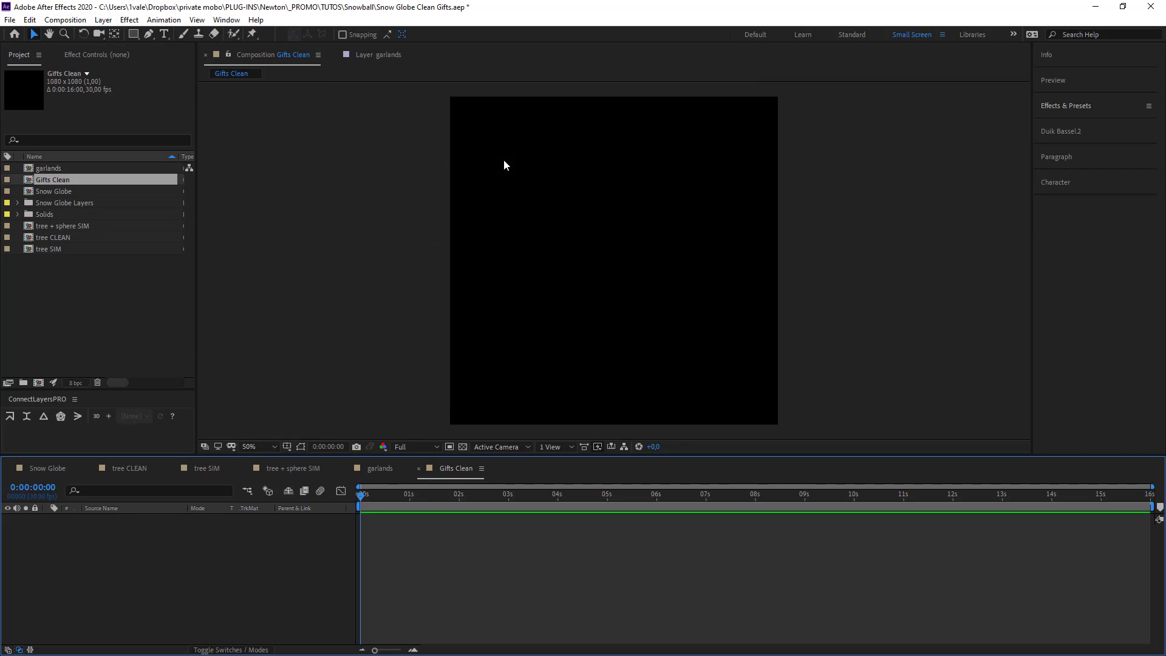
pyautogui.hotkey('ctrl', 'v')
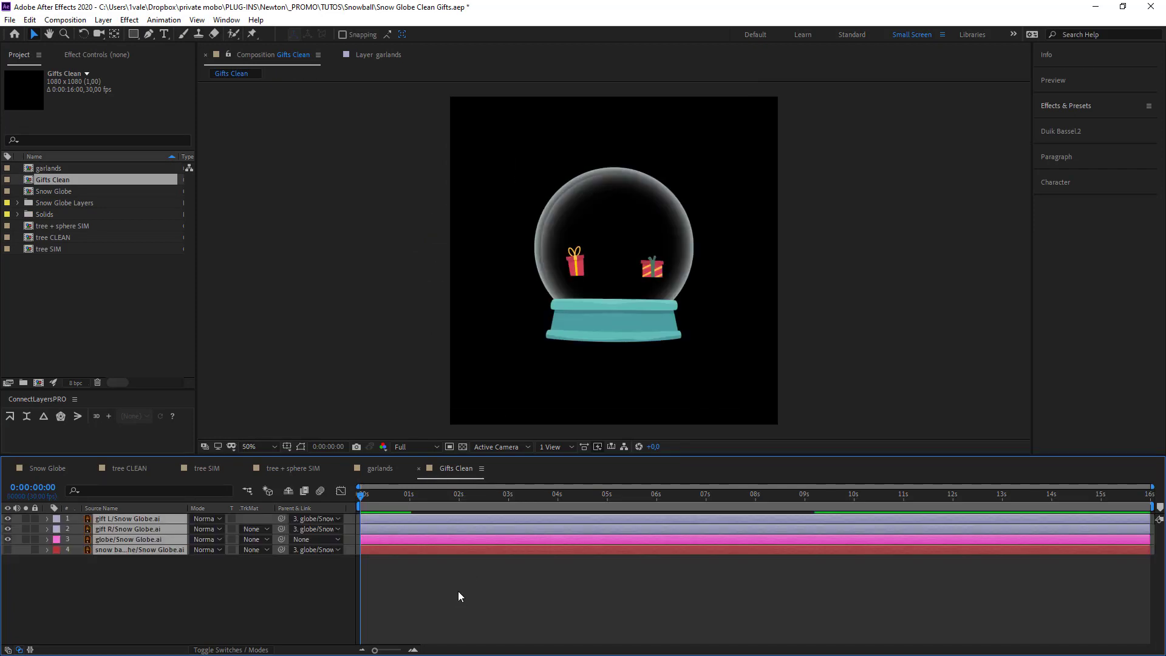
# Step: Make the snow back cache layer visible and reveal the keyframed properties of all layers
pyautogui.click(18, 559)
pyautogui.click(9, 551)
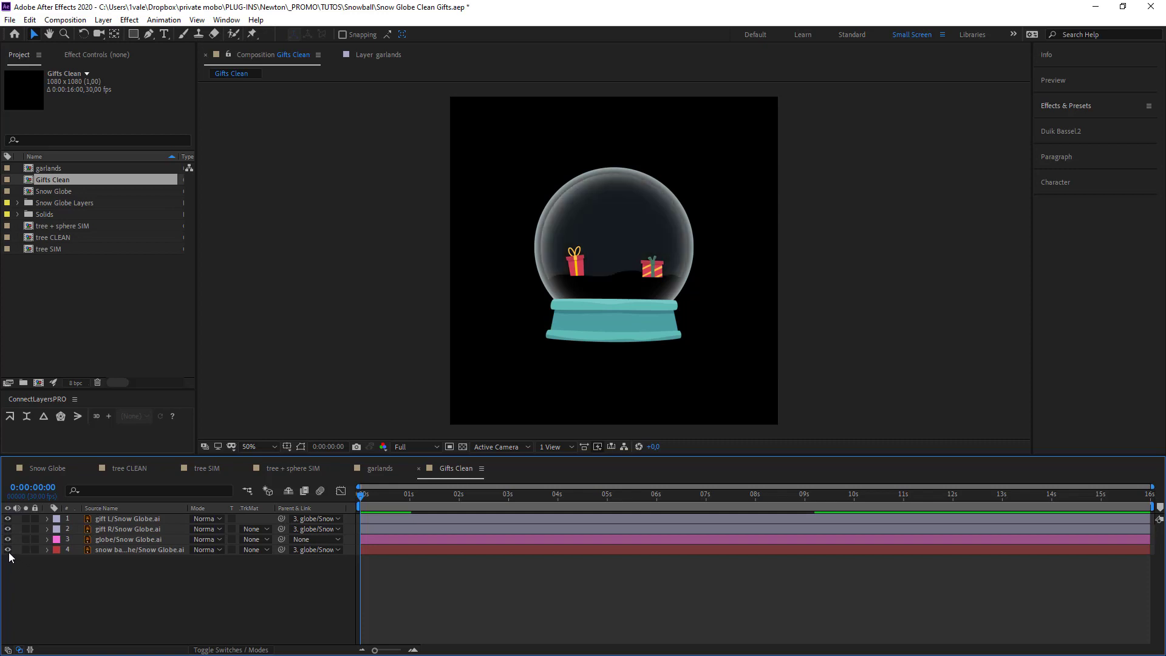
pyautogui.hotkey('ctrl', 'a')
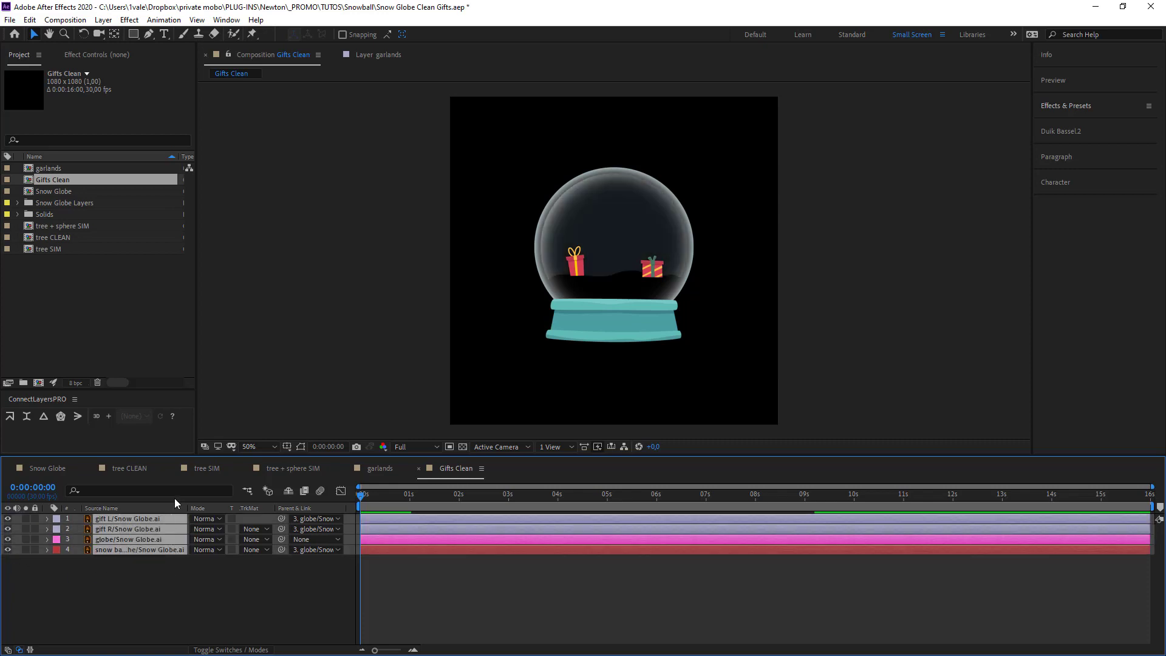
pyautogui.press('u')
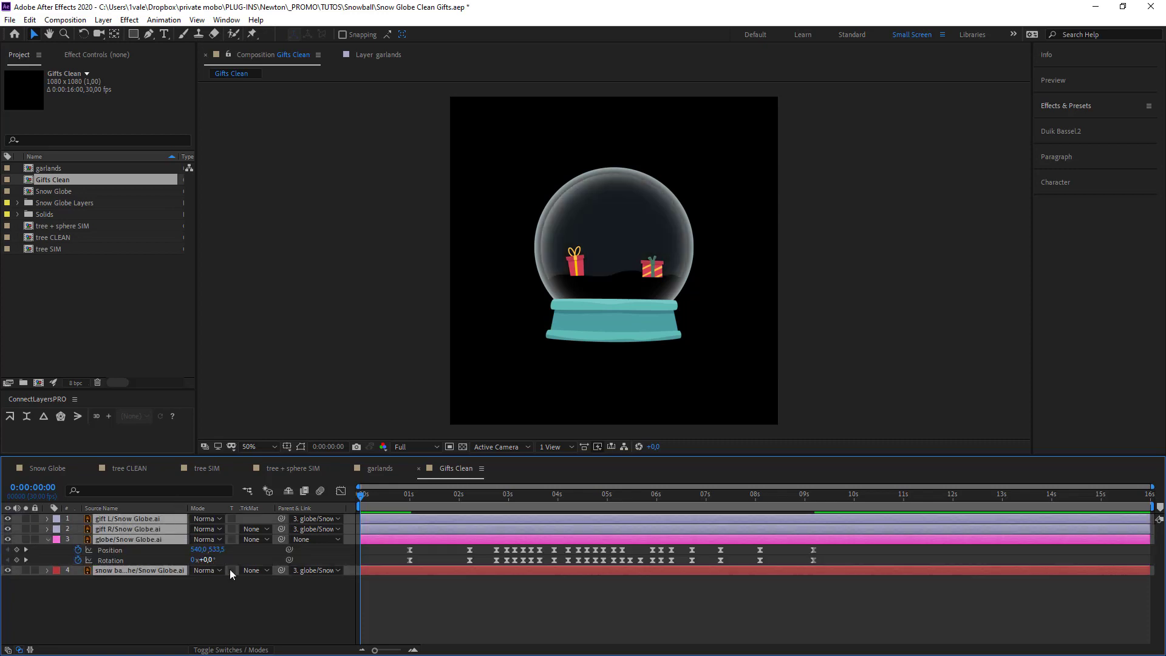
pyautogui.click(345, 632)
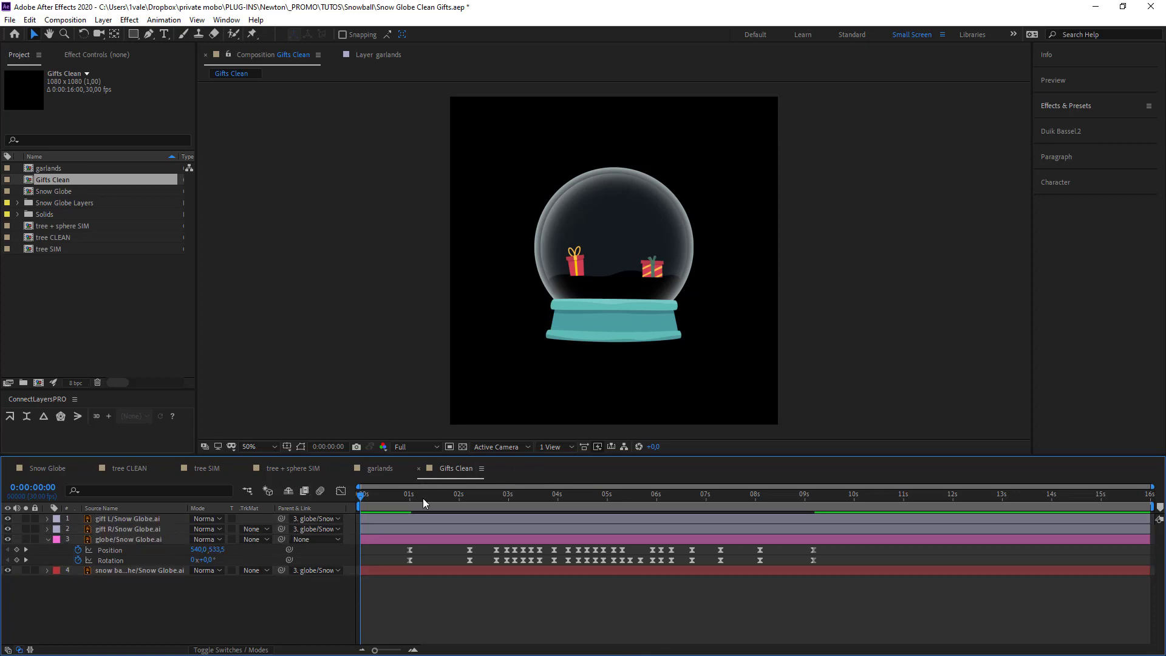
# Step: Remove the globe parent from the gift L and gift R layers by setting their parent to None
pyautogui.moveTo(423, 502); pyautogui.dragTo(145, 512)
pyautogui.moveTo(382, 498); pyautogui.dragTo(180, 548)
pyautogui.click(133, 522)
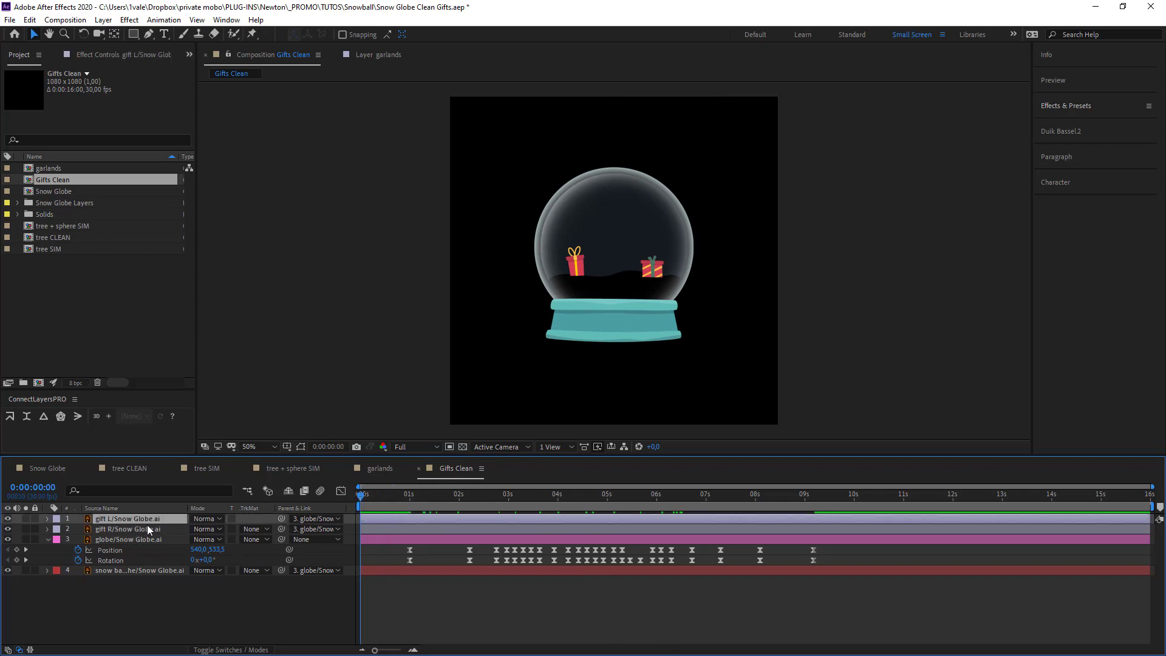
pyautogui.keyDown('shift'); pyautogui.click(148, 526); pyautogui.keyUp('shift')
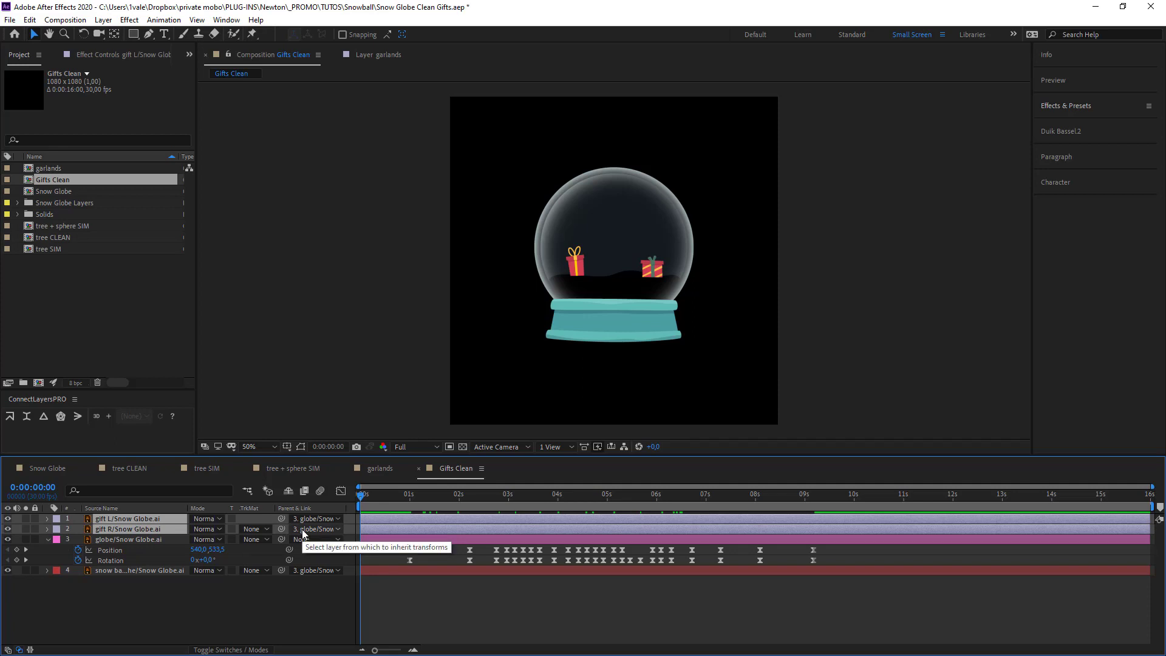
pyautogui.click(301, 530)
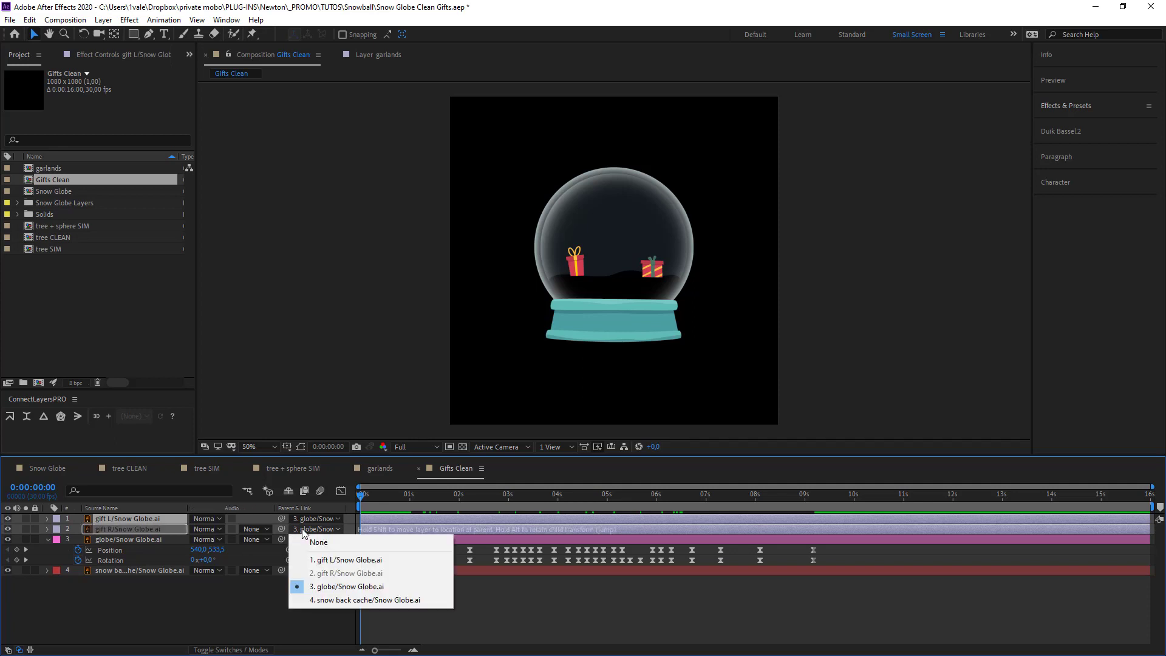
pyautogui.click(316, 545)
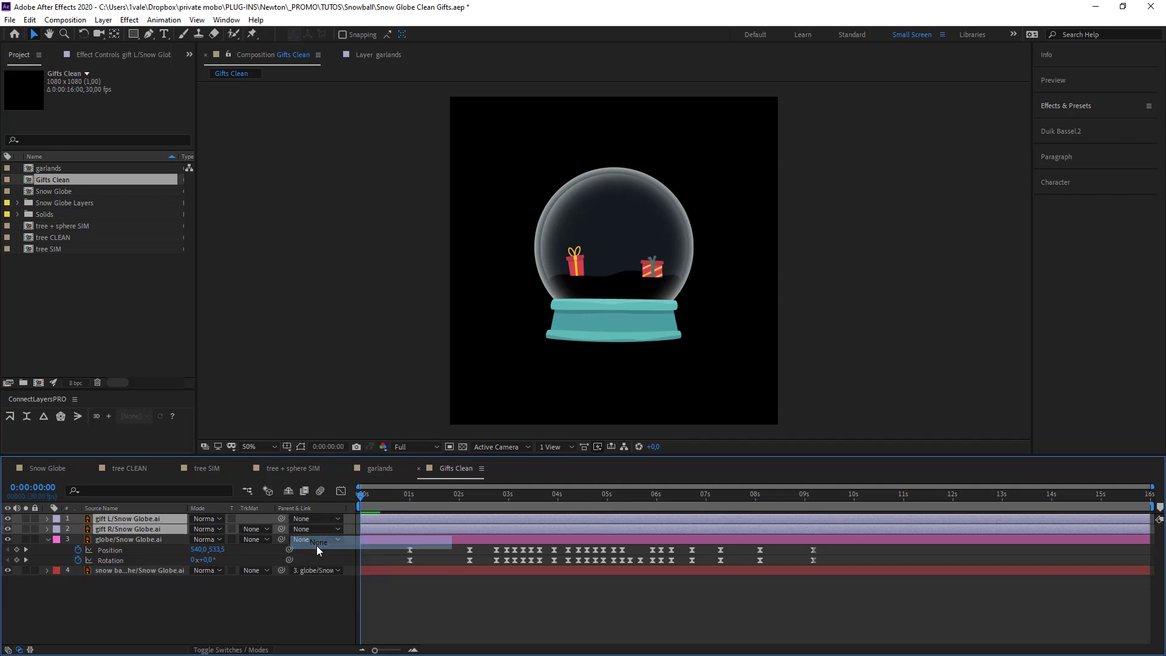
# Step: Move the snow back cache layer to the top of the Gifts Clean layer stack
pyautogui.click(312, 592)
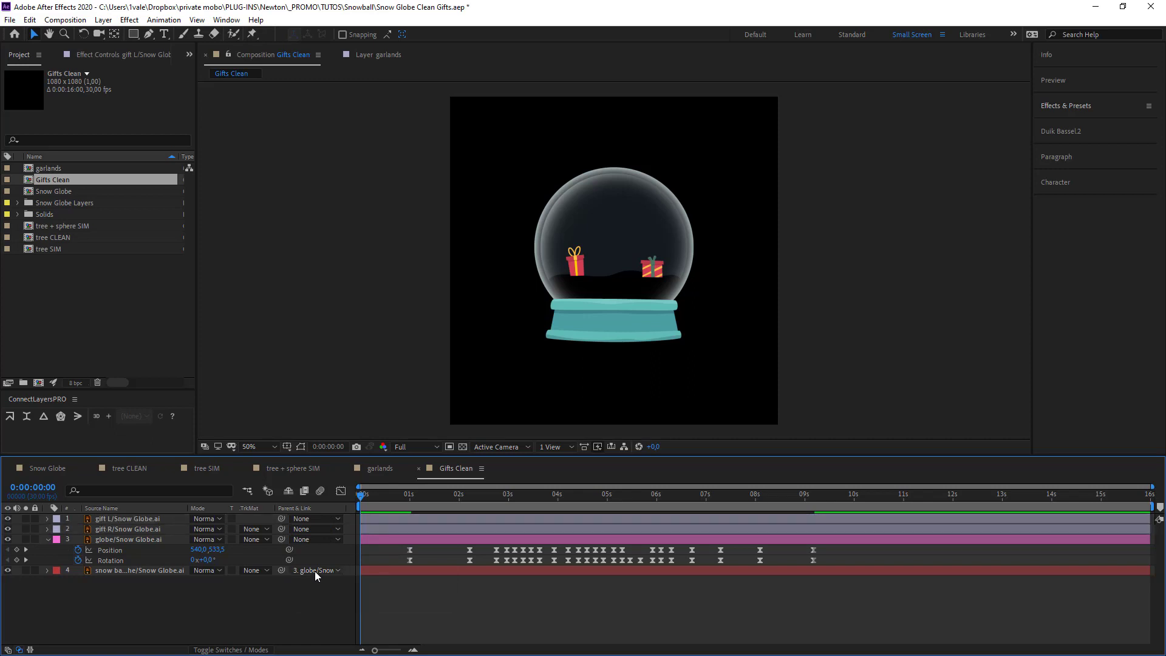
pyautogui.click(168, 573)
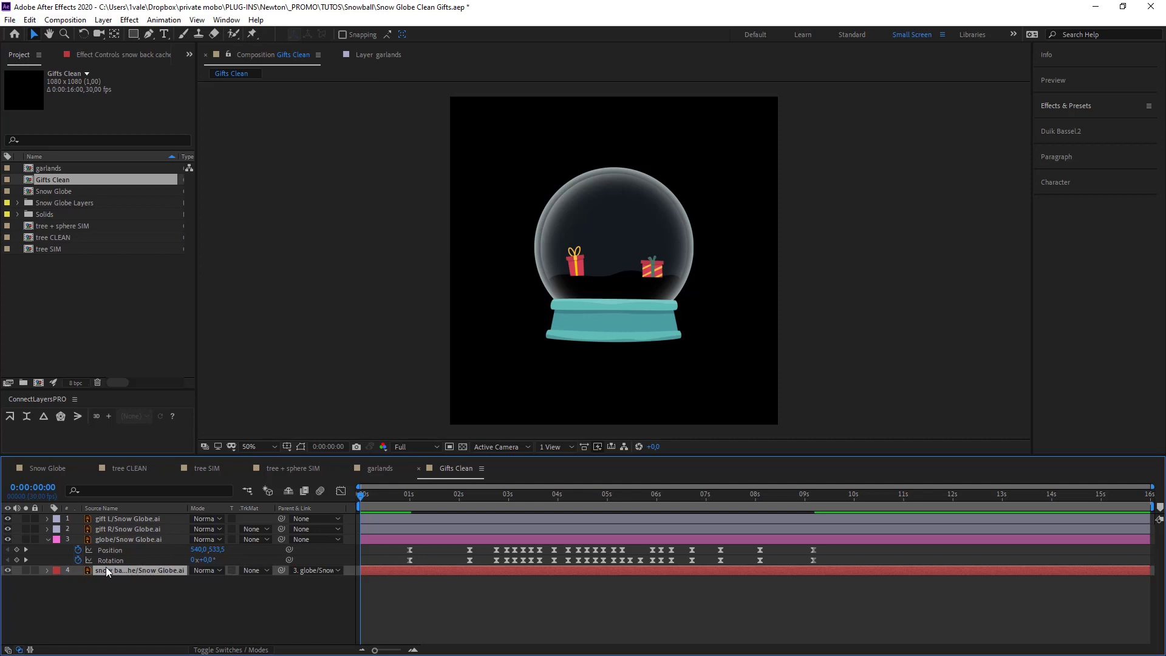
pyautogui.moveTo(106, 570); pyautogui.dragTo(111, 517)
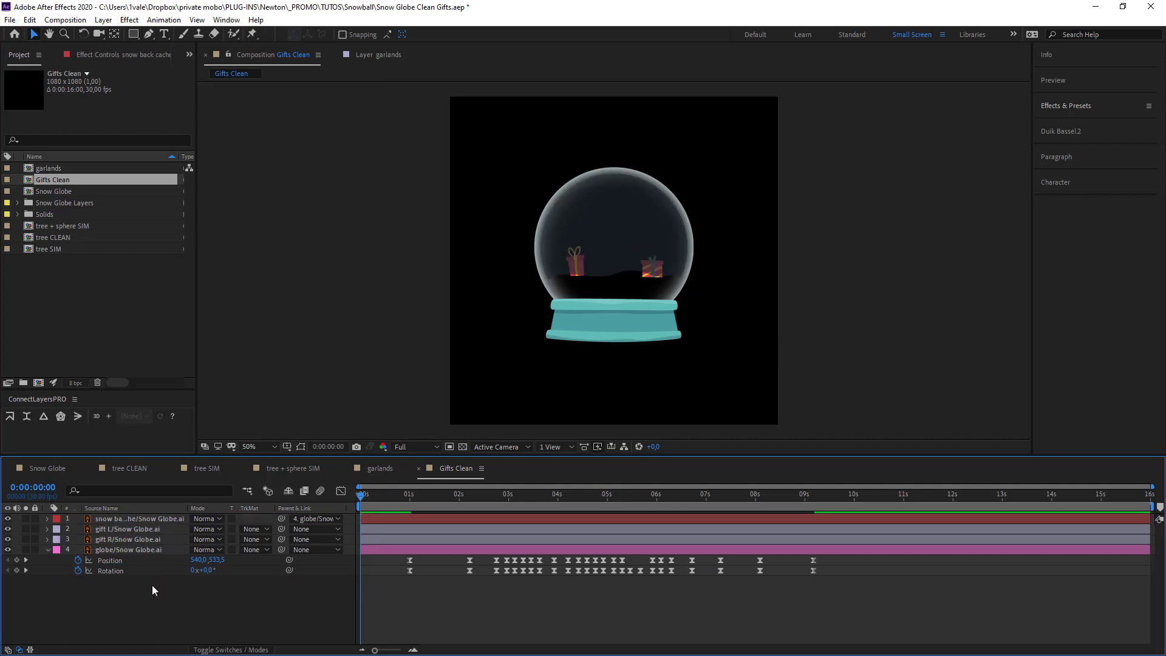
# Step: Copy the globe layer's last Position and Rotation keyframes and paste them at the end of the composition, 0:00:15:29
pyautogui.click(134, 549)
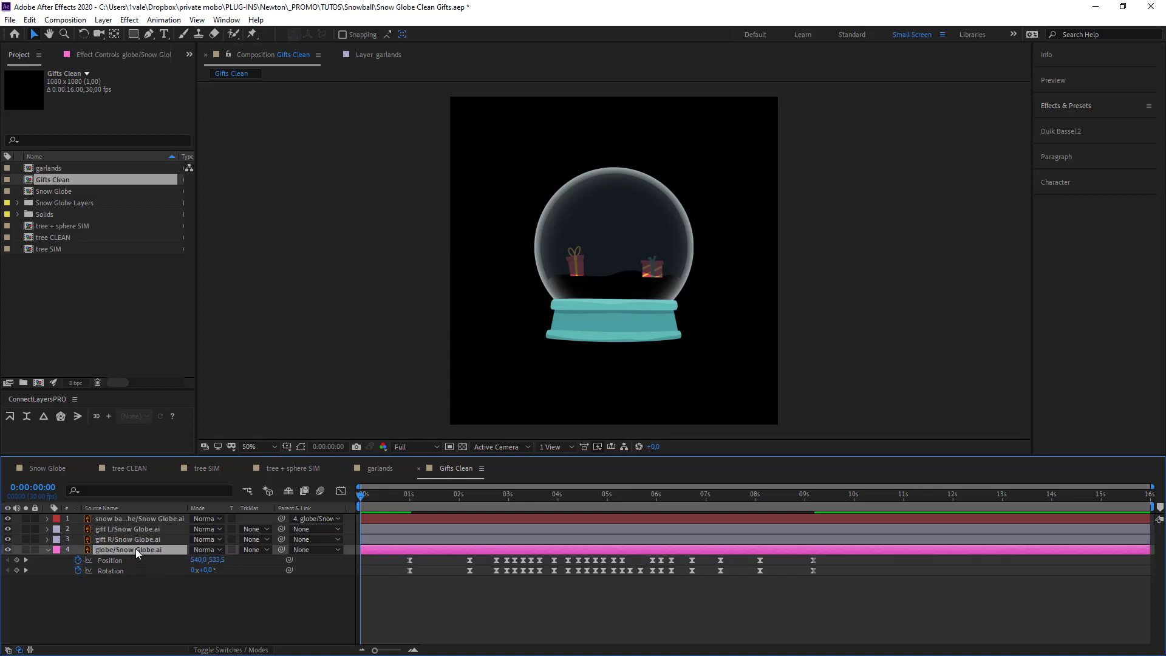
pyautogui.moveTo(813, 601); pyautogui.dragTo(847, 556)
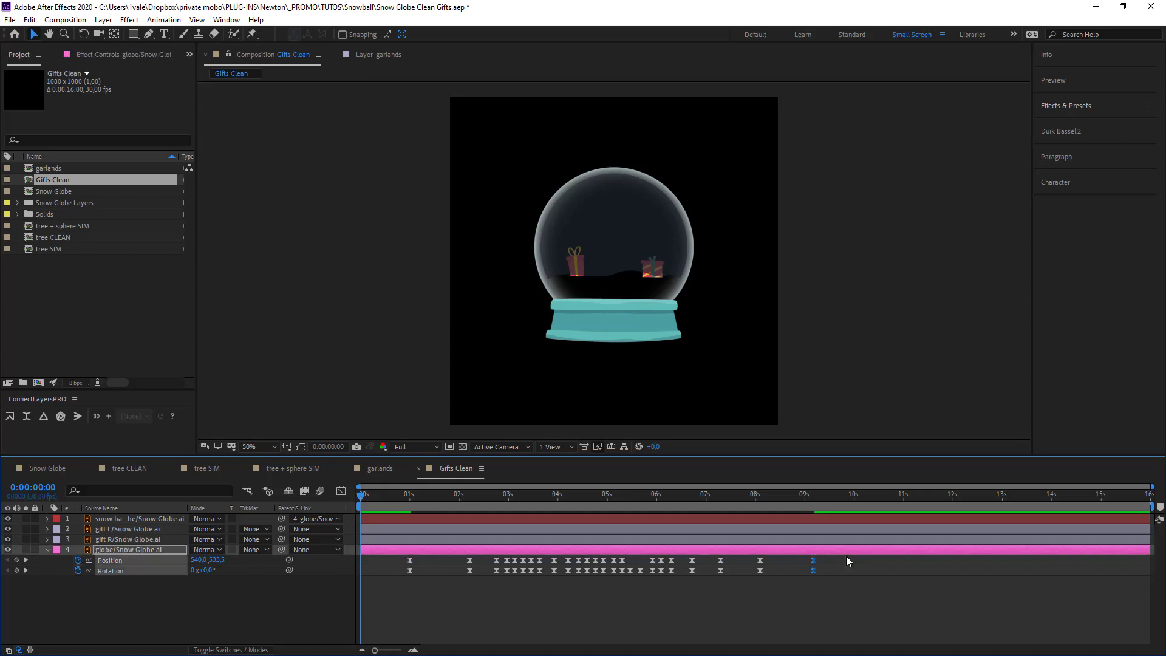
pyautogui.press('End')
pyautogui.hotkey('ctrl', 'v')
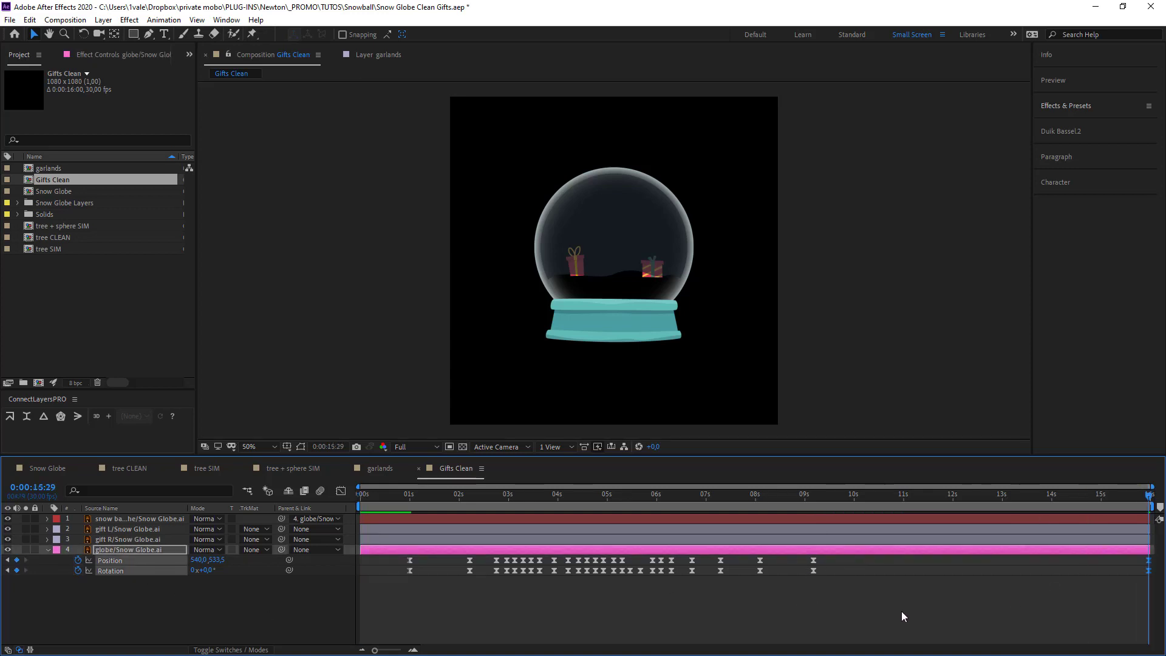
pyautogui.click(865, 608)
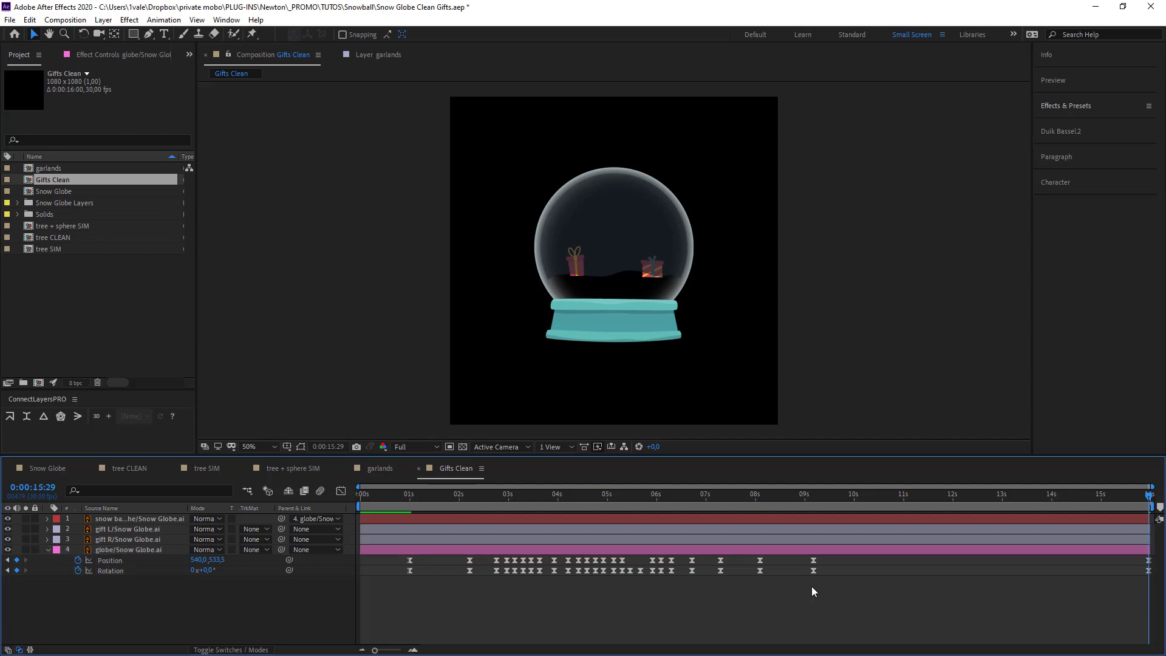
# Step: Convert the globe's Position and Rotation keyframes just after 9 seconds to hold keyframes
pyautogui.moveTo(812, 588); pyautogui.dragTo(833, 558)
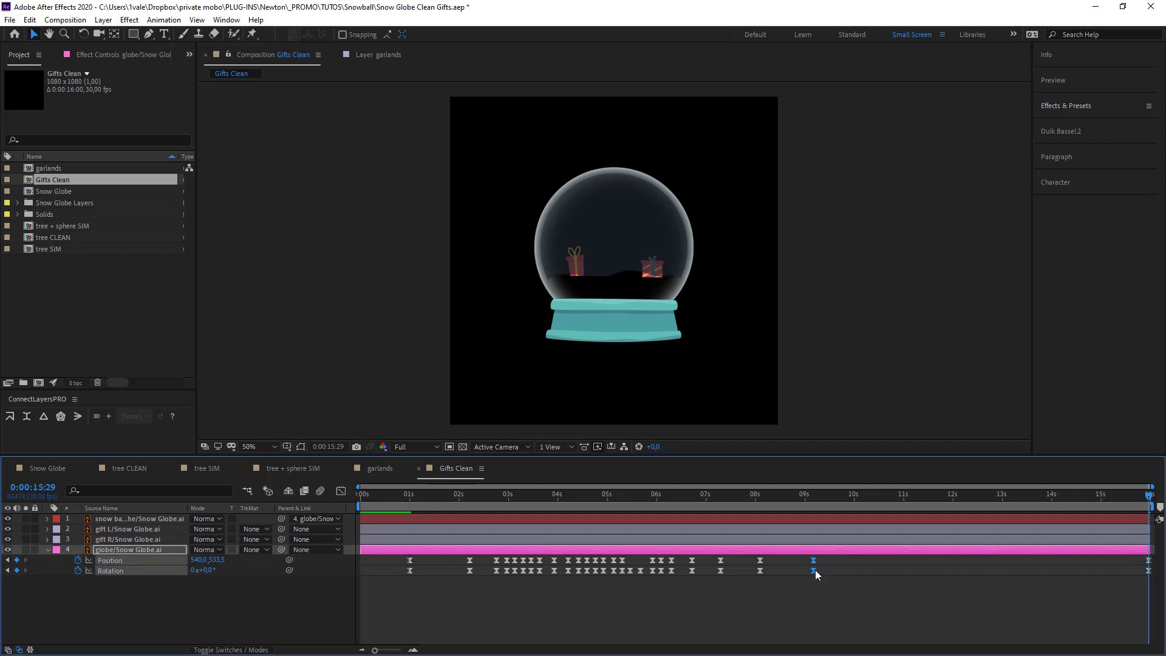
pyautogui.hotkey('ctrl', 'alt', 'h')
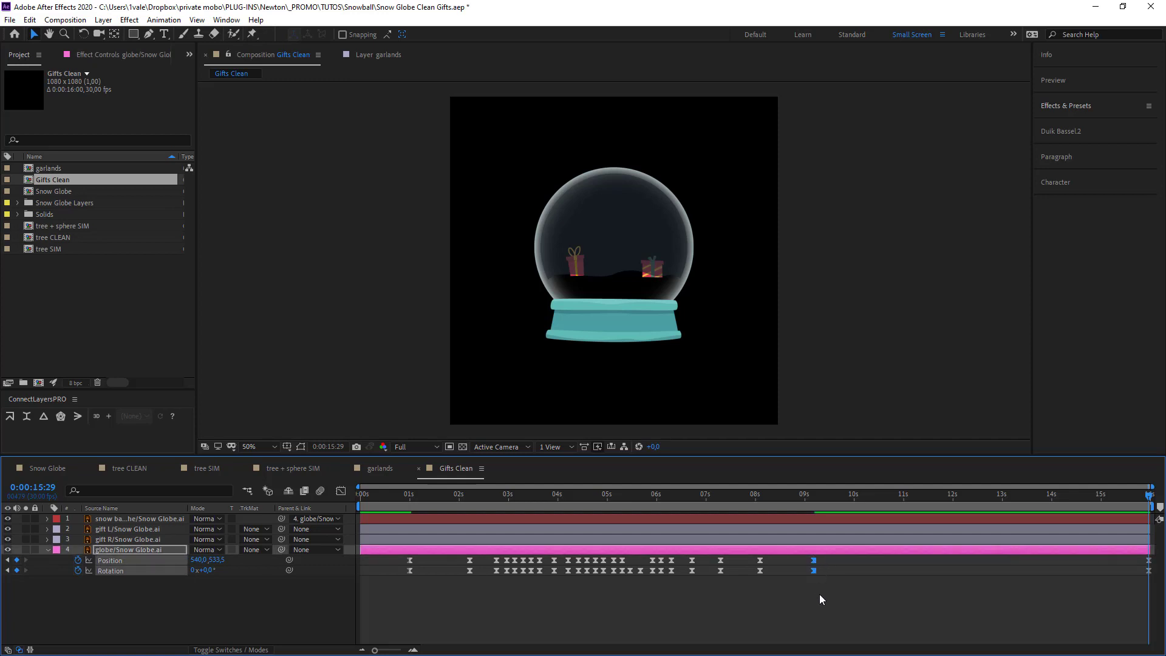
pyautogui.click(242, 607)
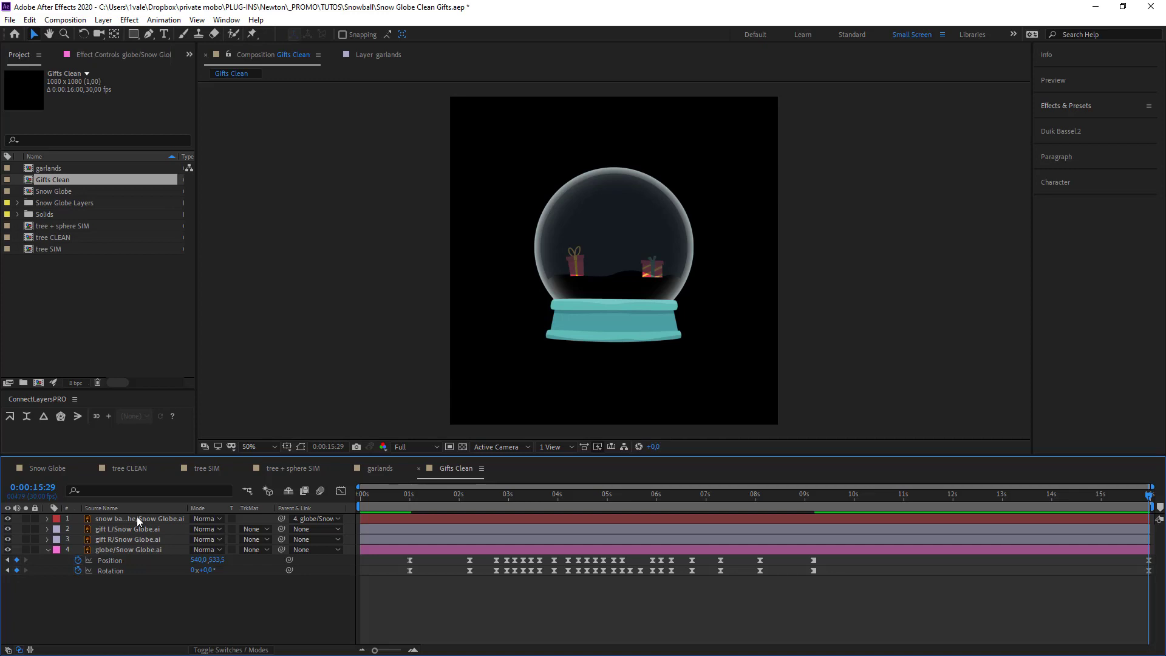
# Step: Create shapes from the snow back cache vector layer and solo the resulting outlines layer
pyautogui.click(155, 519)
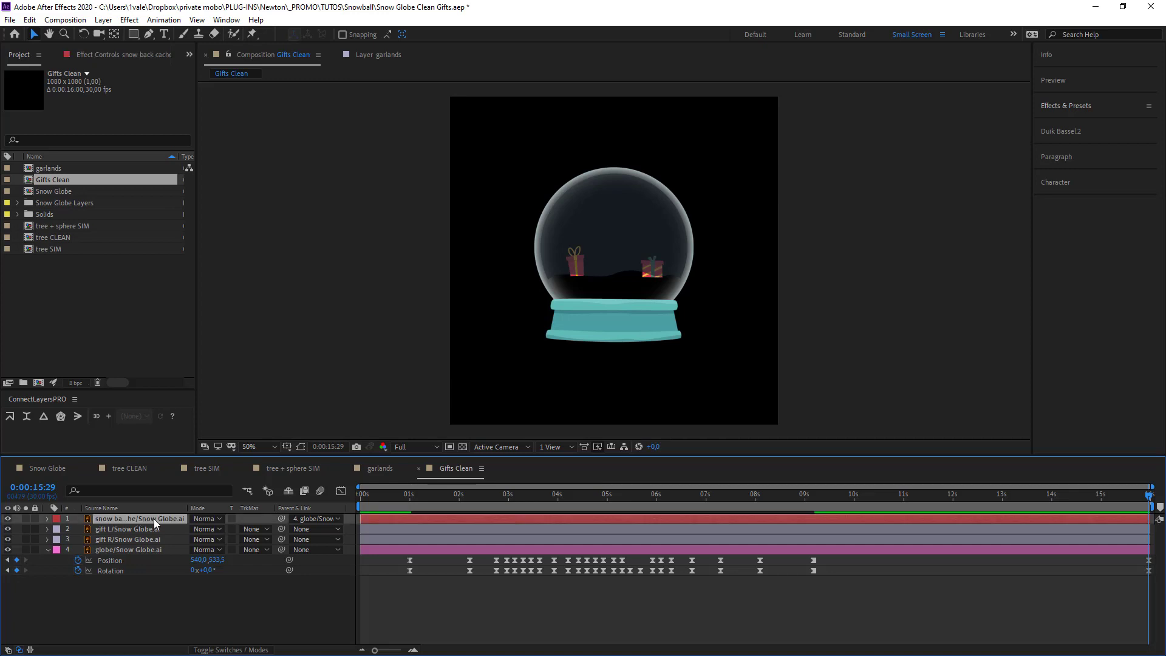
pyautogui.rightClick(154, 519)
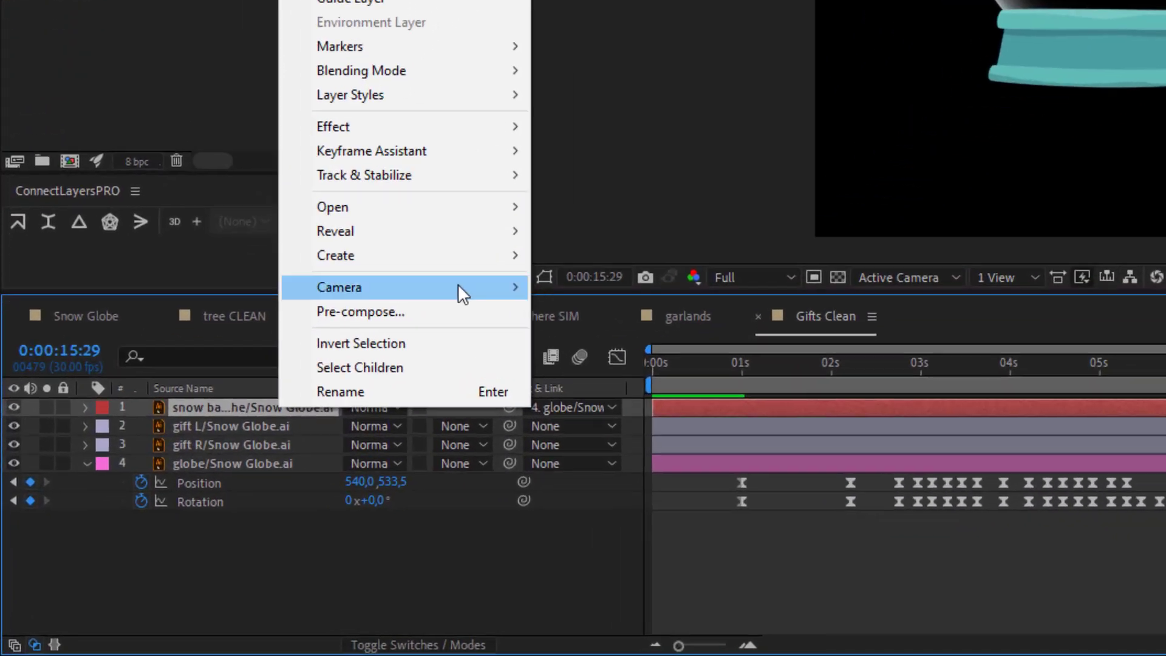
pyautogui.moveTo(263, 438)
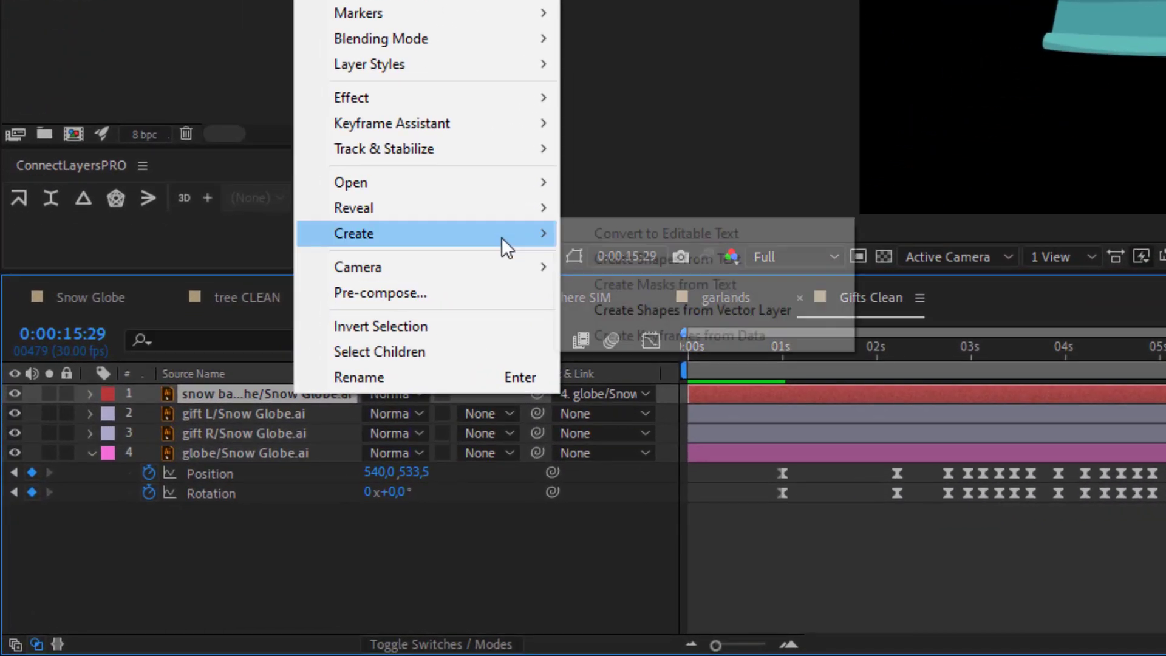
pyautogui.click(777, 307)
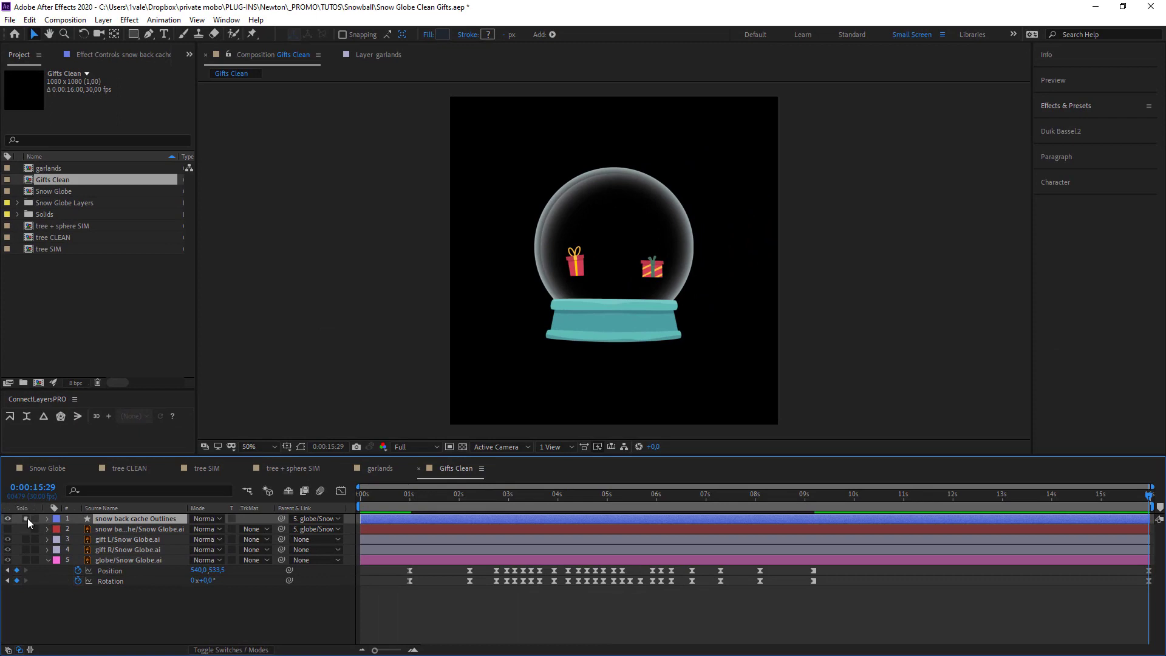
pyautogui.click(26, 519)
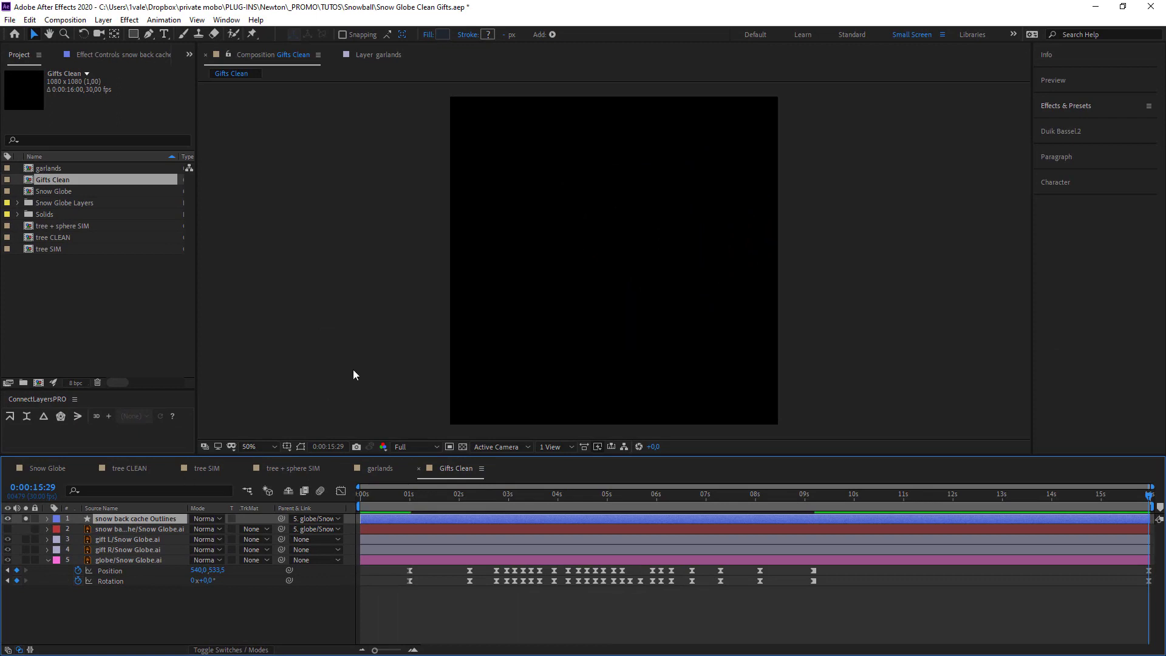
# Step: Expand the contents of the snow back cache Outlines layer and turn on display of its shape paths
pyautogui.click(48, 519)
pyautogui.click(58, 530)
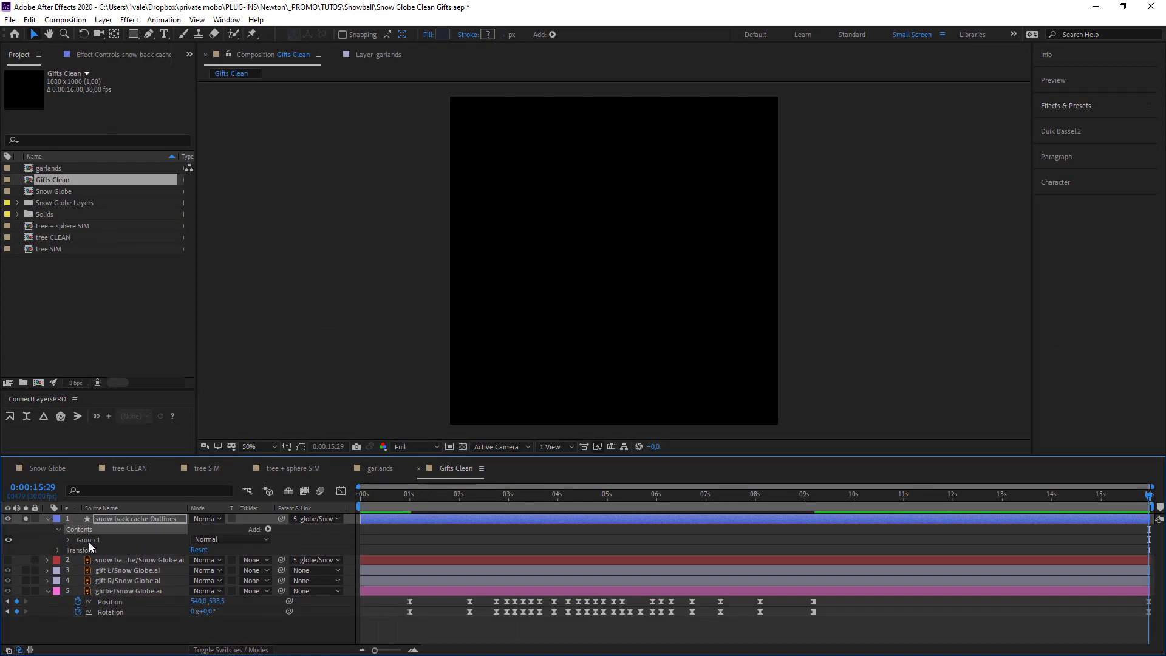
pyautogui.click(89, 540)
pyautogui.click(300, 447)
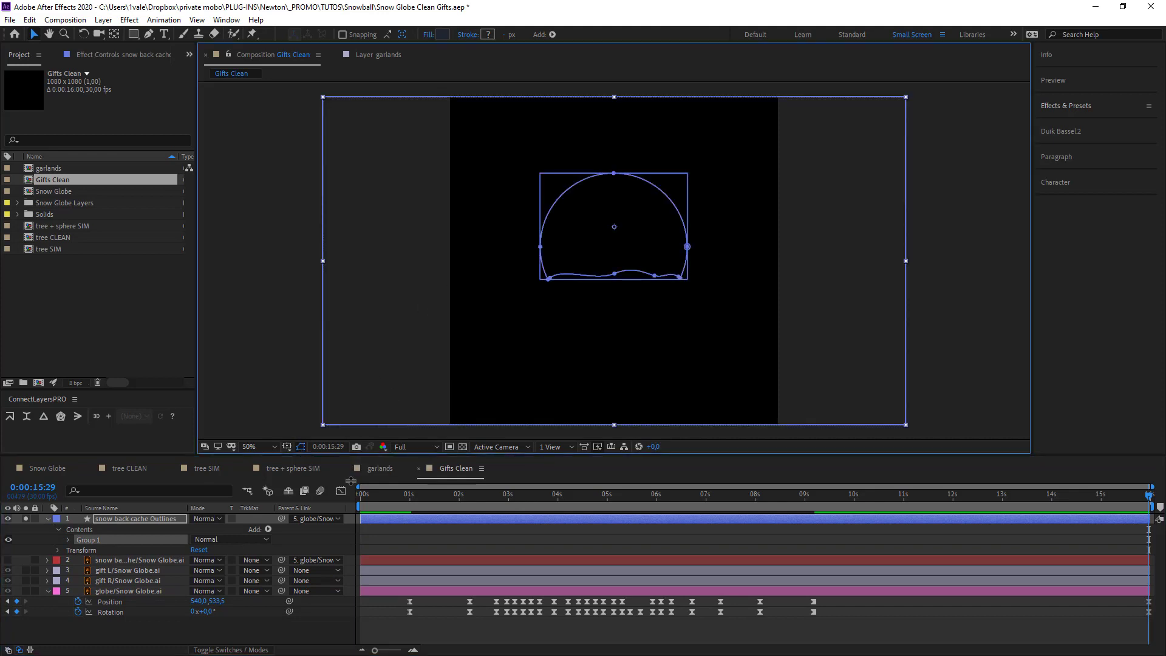
pyautogui.click(168, 624)
# Step: Delete the nested Group 1 and Merge Paths 1 from the main group of the snow back cache Outlines layer
pyautogui.click(69, 540)
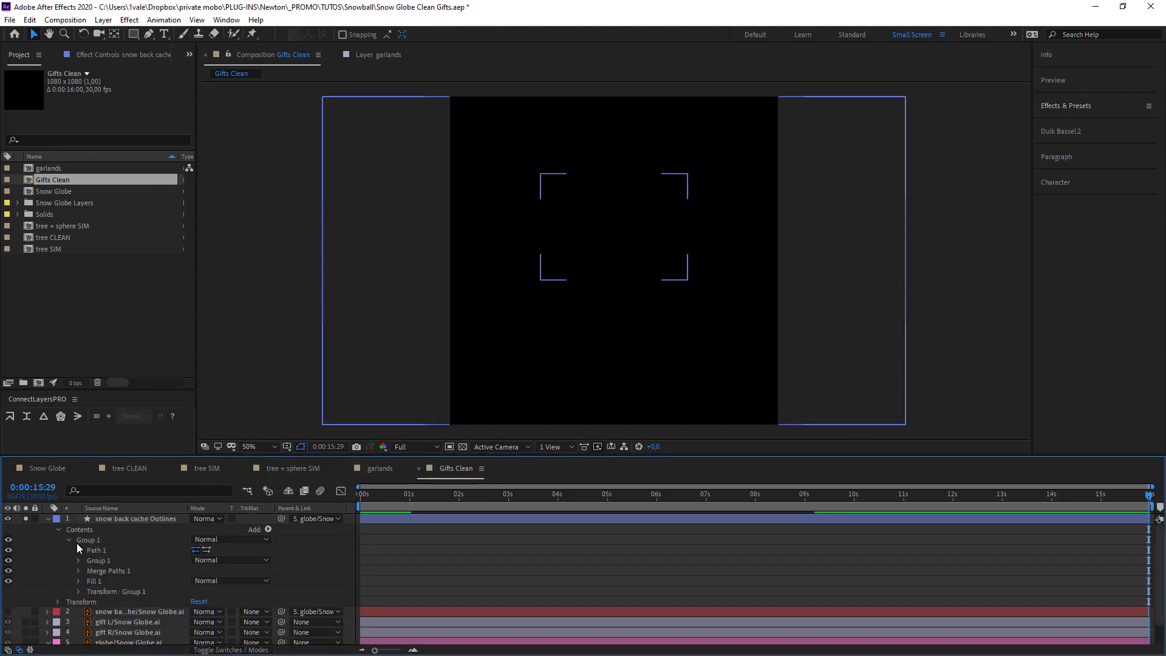
pyautogui.click(108, 551)
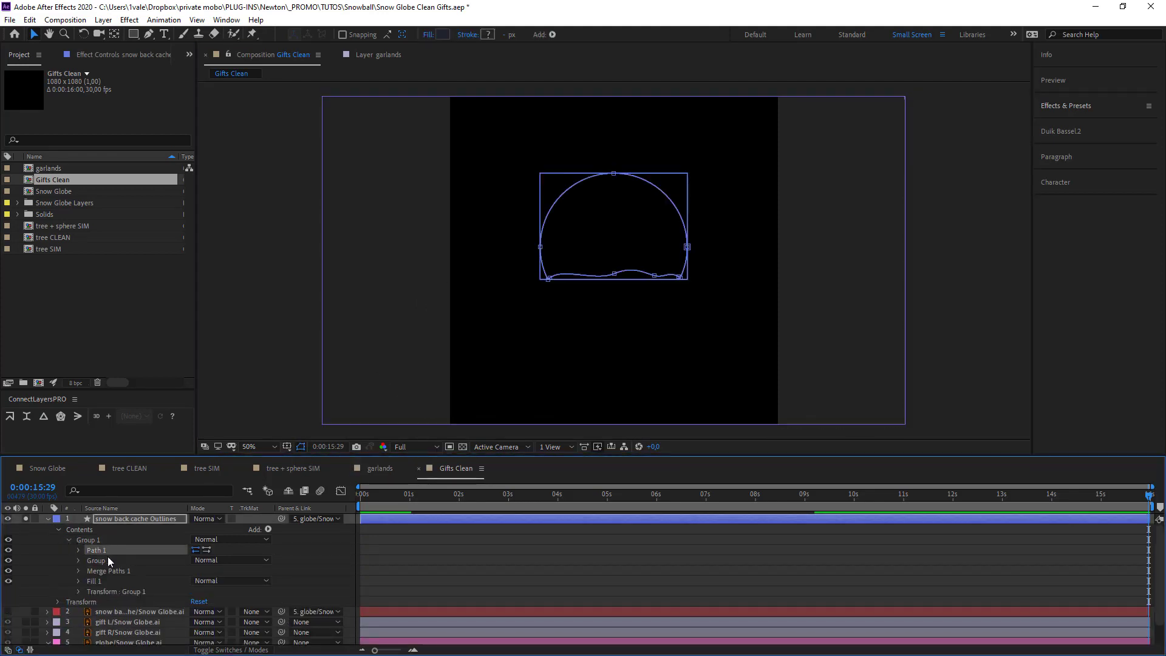
pyautogui.click(106, 559)
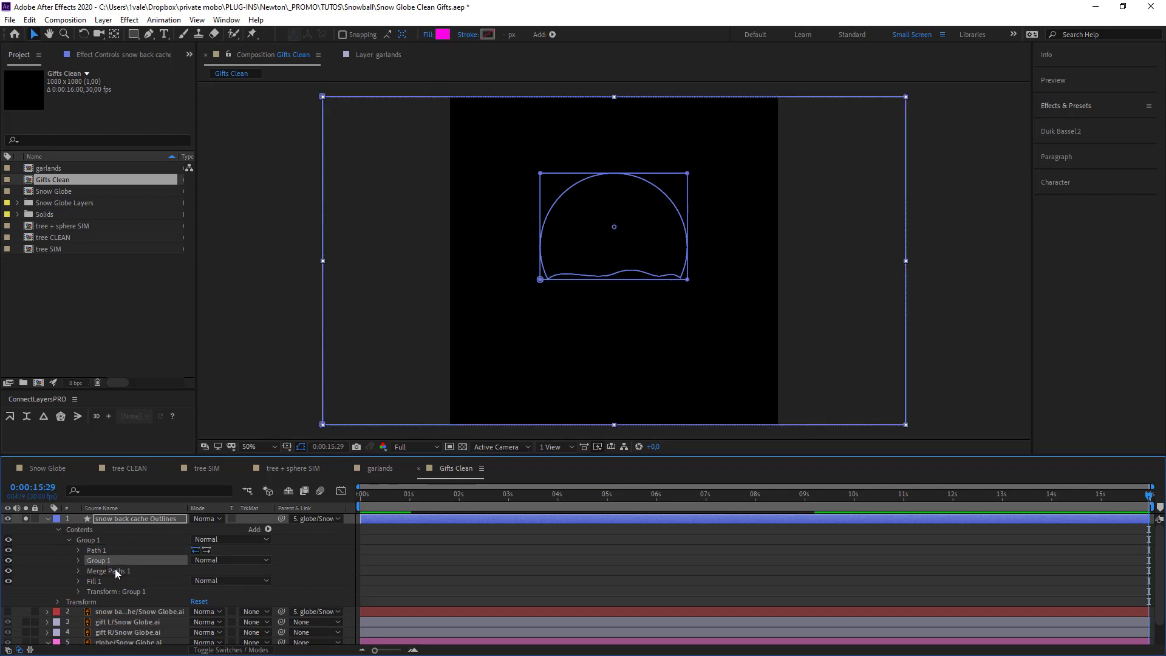
pyautogui.keyDown('ctrl'); pyautogui.click(117, 571); pyautogui.keyUp('ctrl')
pyautogui.press('Delete')
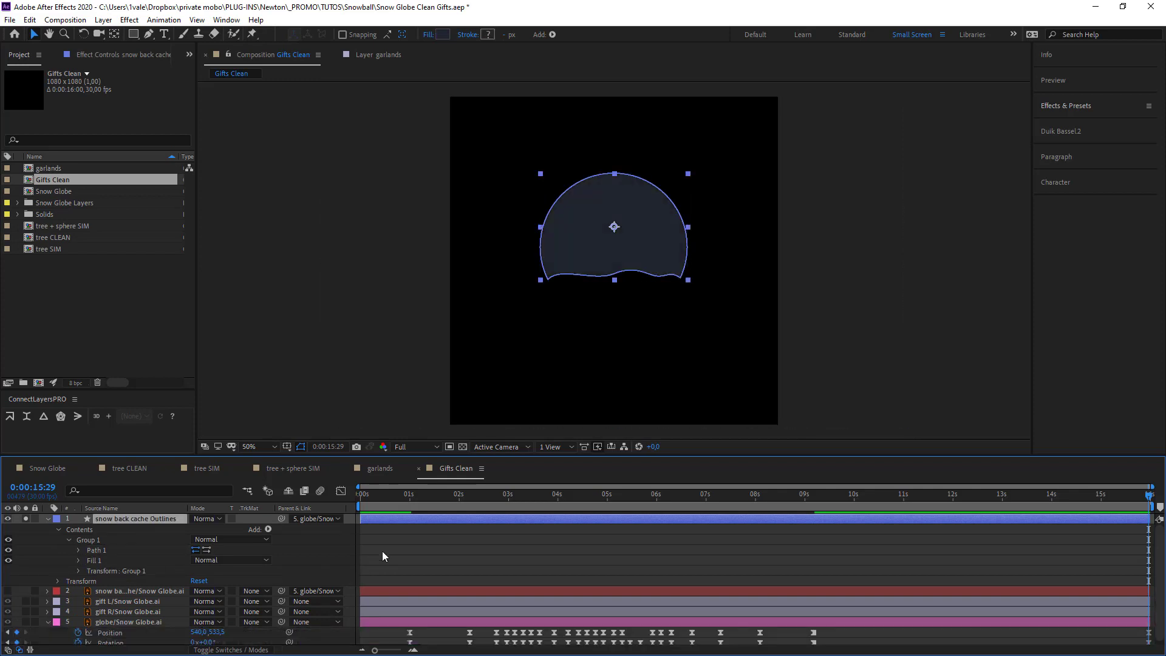
pyautogui.click(381, 551)
# Step: Remove the fill from the snow back cache Outlines shape, leaving only its path in the group
pyautogui.click(122, 516)
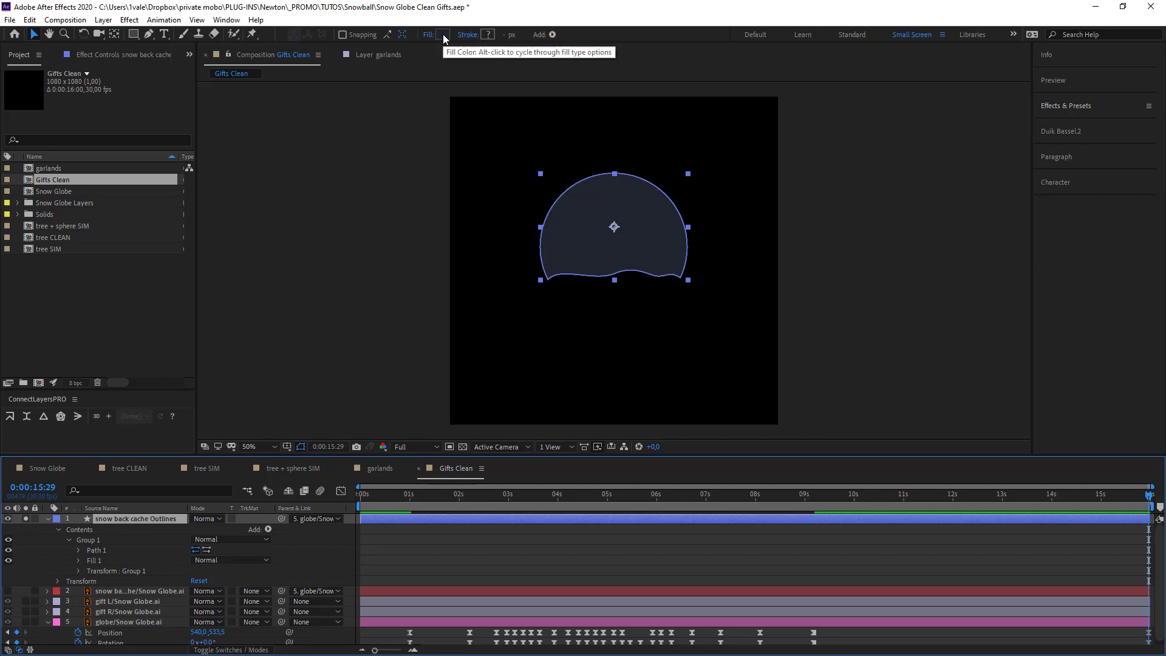
pyautogui.keyDown('alt'); pyautogui.click(443, 34); pyautogui.keyUp('alt')
pyautogui.keyDown('alt'); pyautogui.click(443, 34); pyautogui.keyUp('alt')
pyautogui.keyDown('alt'); pyautogui.click(442, 34); pyautogui.keyUp('alt')
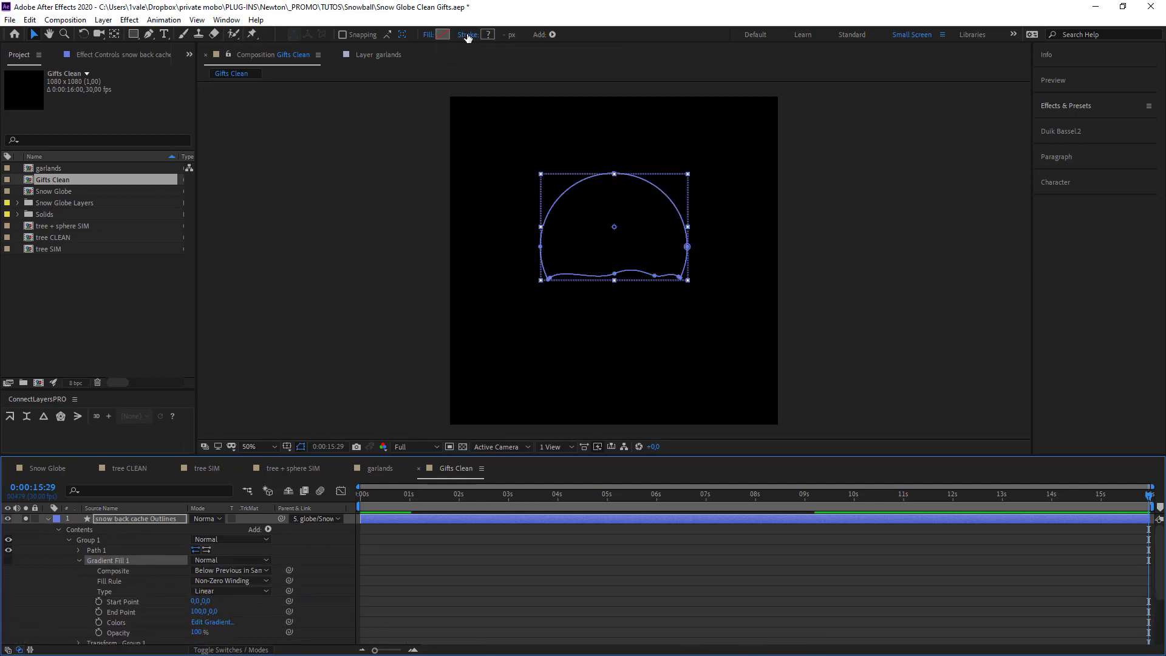
pyautogui.keyDown('alt'); pyautogui.click(487, 35); pyautogui.keyUp('alt')
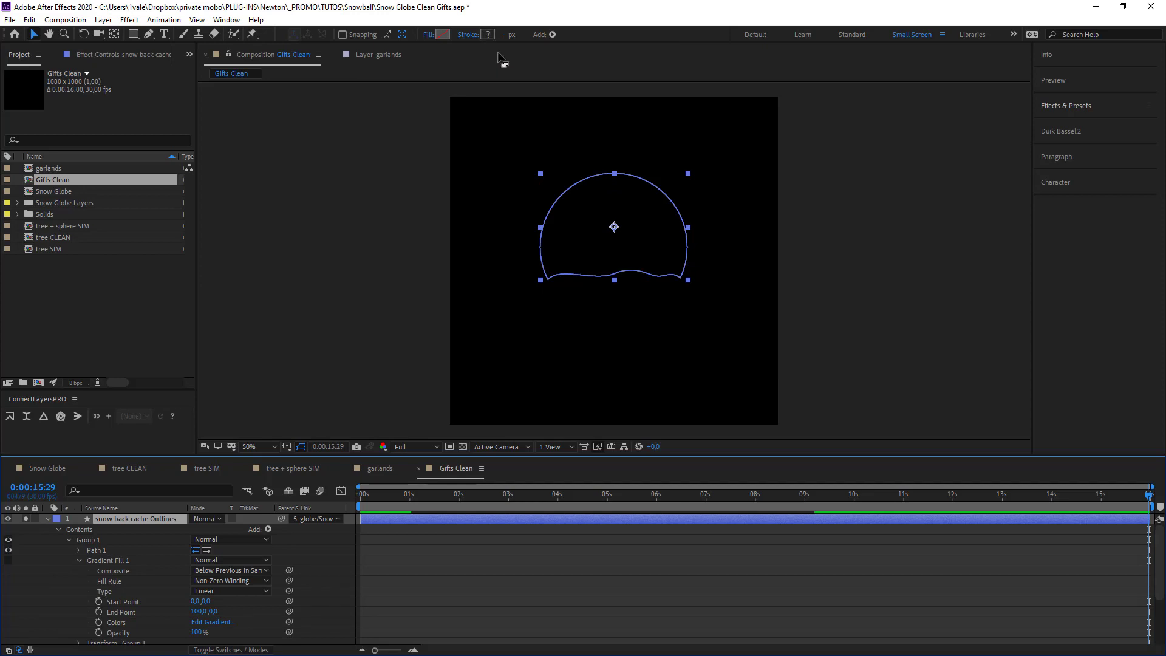
pyautogui.click(393, 569)
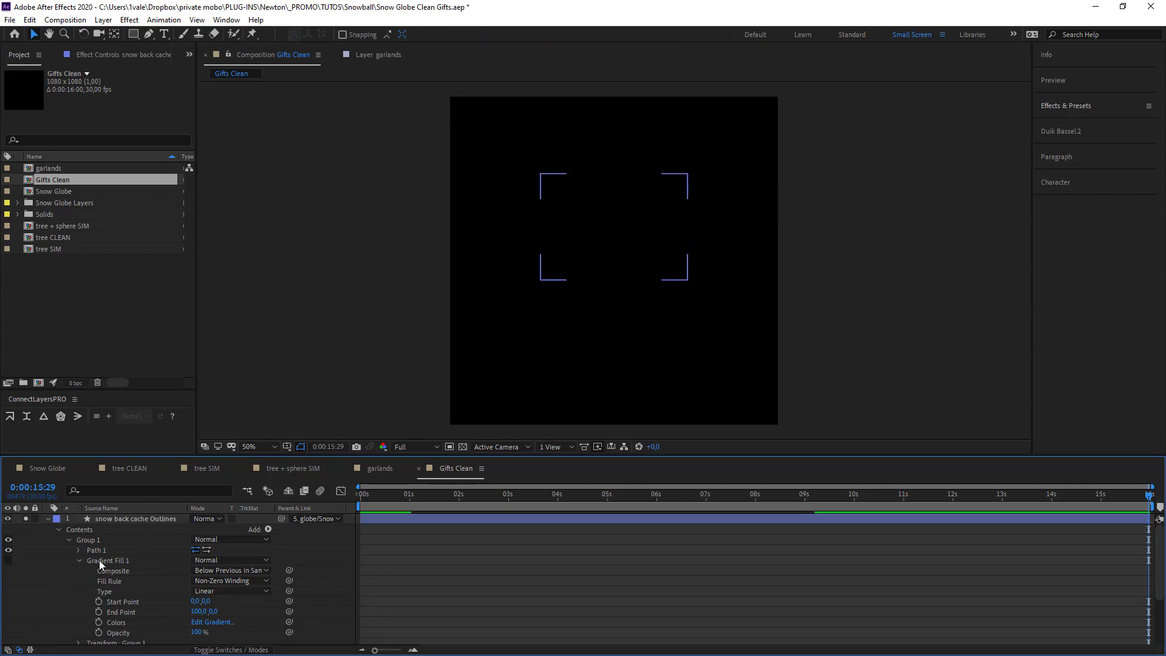
pyautogui.click(99, 560)
pyautogui.press('Delete')
# Step: Add a stroke to the snow back cache Outlines shape and set its width to 4 px
pyautogui.click(264, 529)
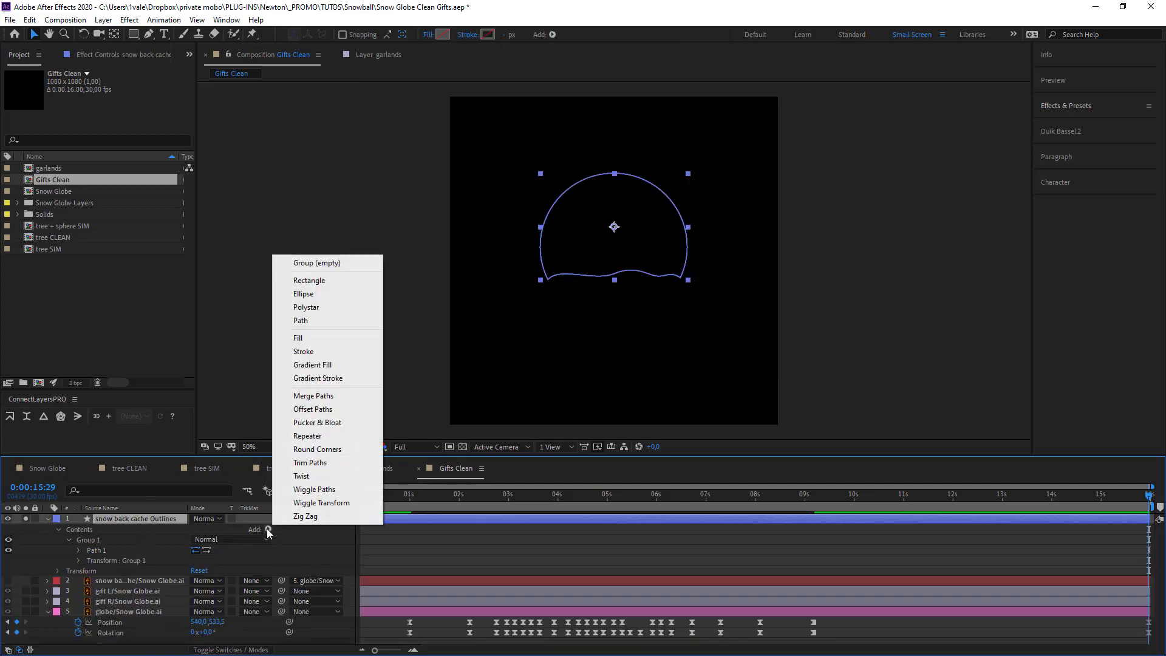
pyautogui.click(330, 353)
pyautogui.click(395, 547)
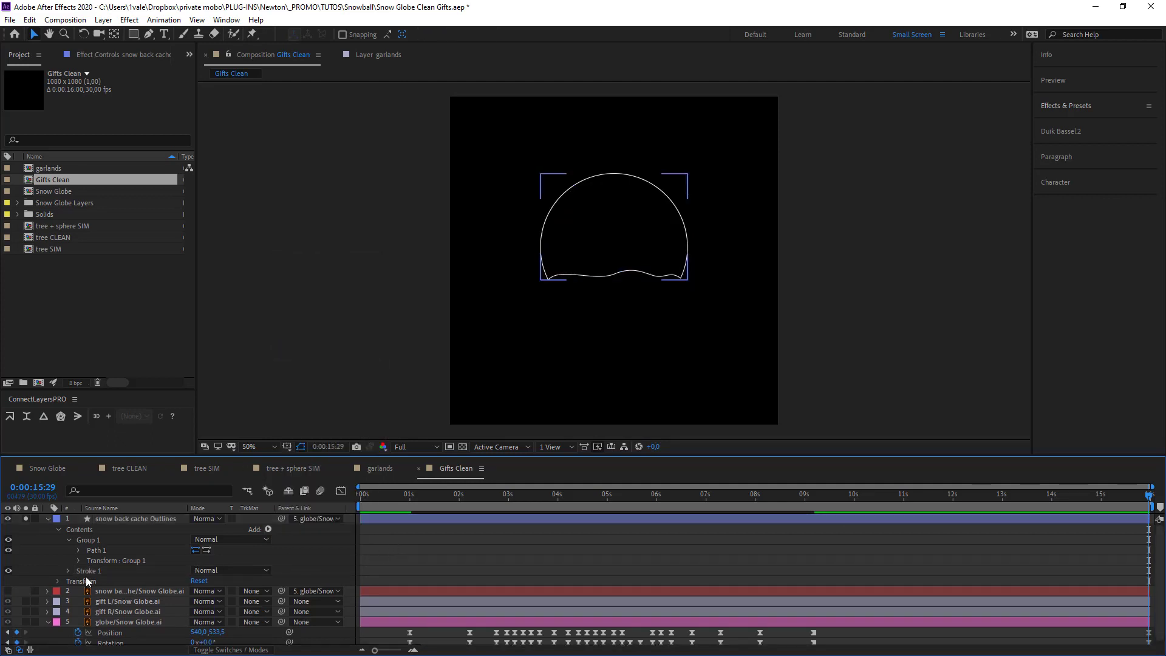
pyautogui.click(68, 571)
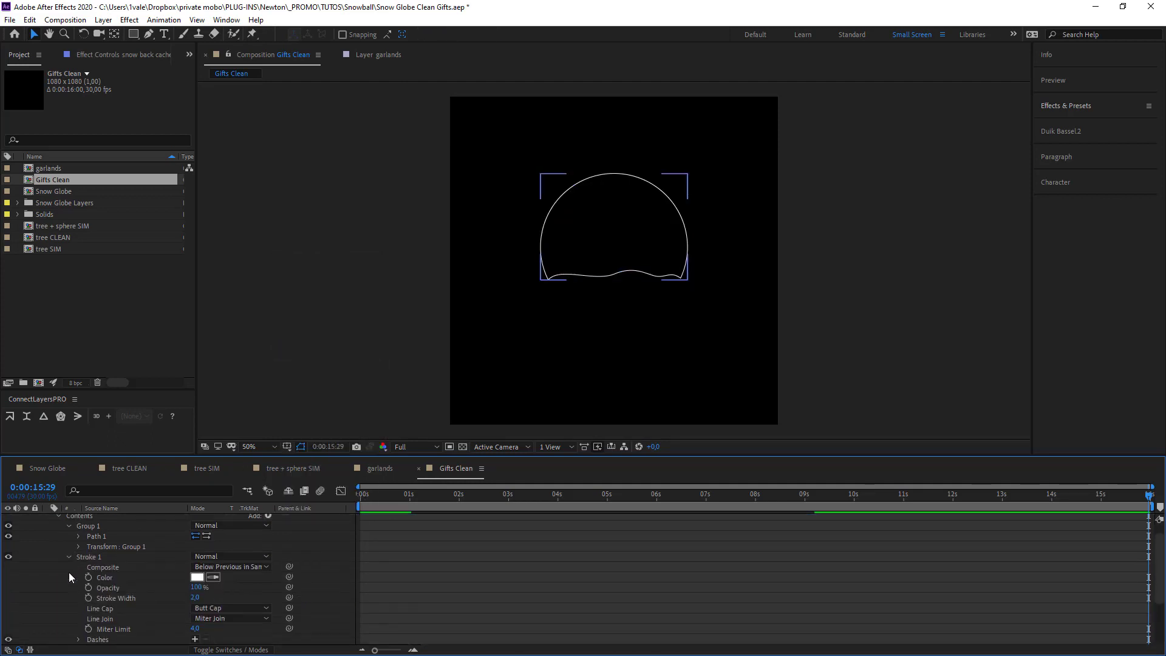
pyautogui.click(195, 597)
pyautogui.write('1')
pyautogui.press('Return')
pyautogui.click(575, 565)
pyautogui.scroll(2, 598, 333)
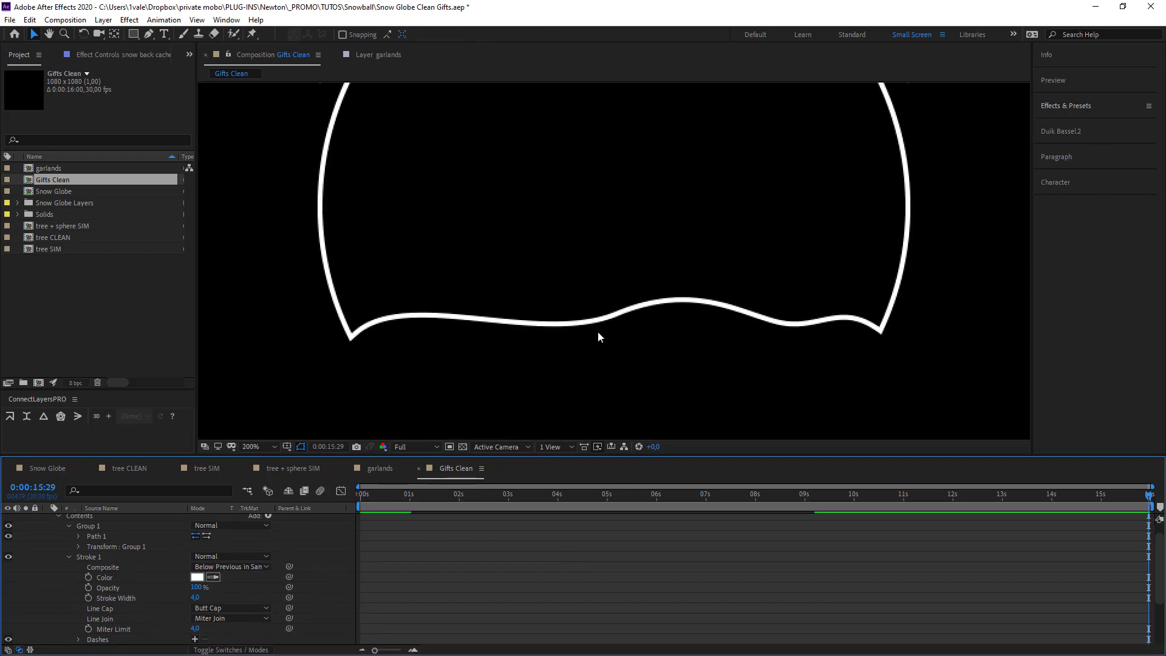
# Step: Reshape the snow outline's path beneath the left gift so the line follows the gift's bottom edge
pyautogui.press(',')
pyautogui.press(',')
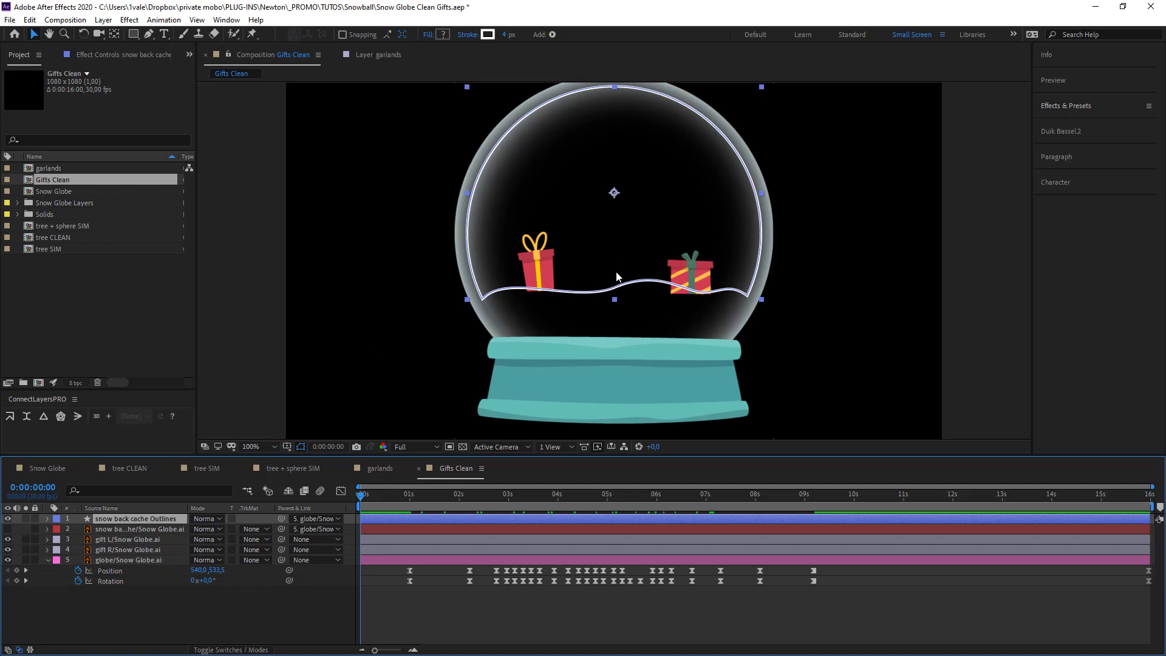
pyautogui.press('.')
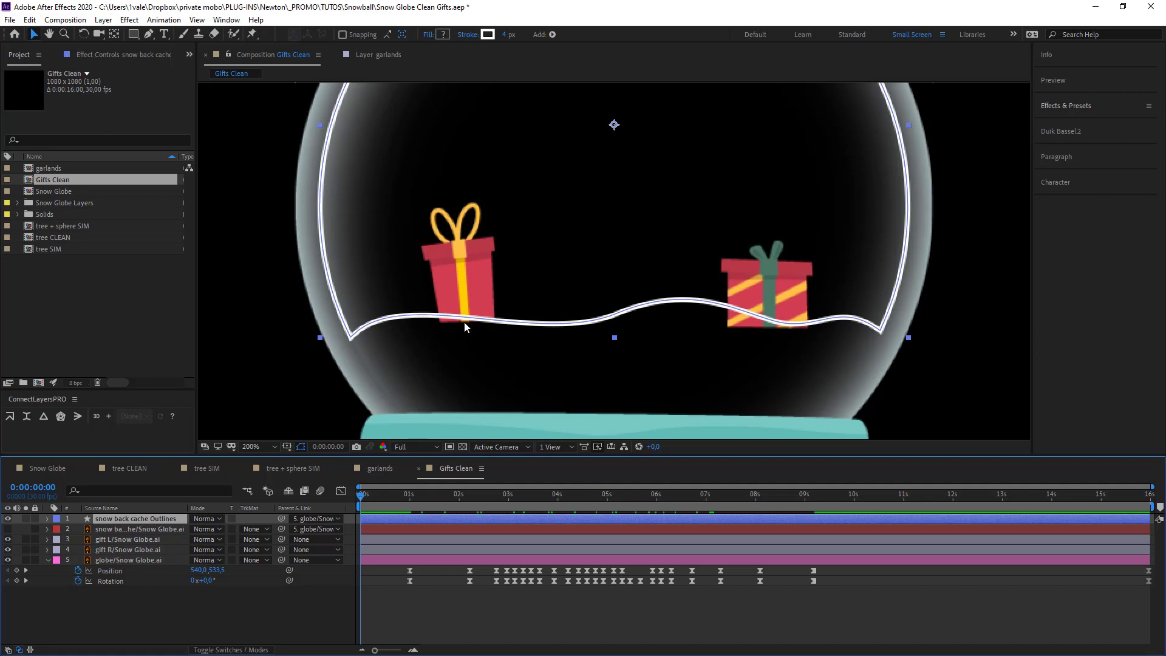
pyautogui.click(144, 519)
pyautogui.click(48, 519)
pyautogui.click(439, 323)
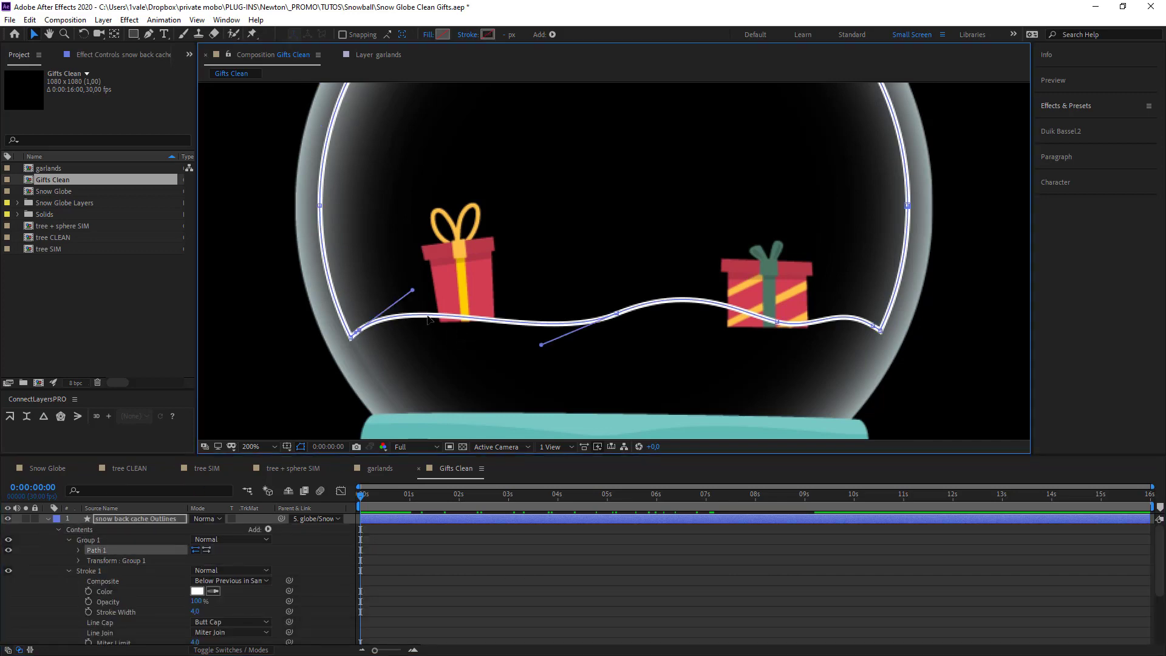
pyautogui.click(439, 322)
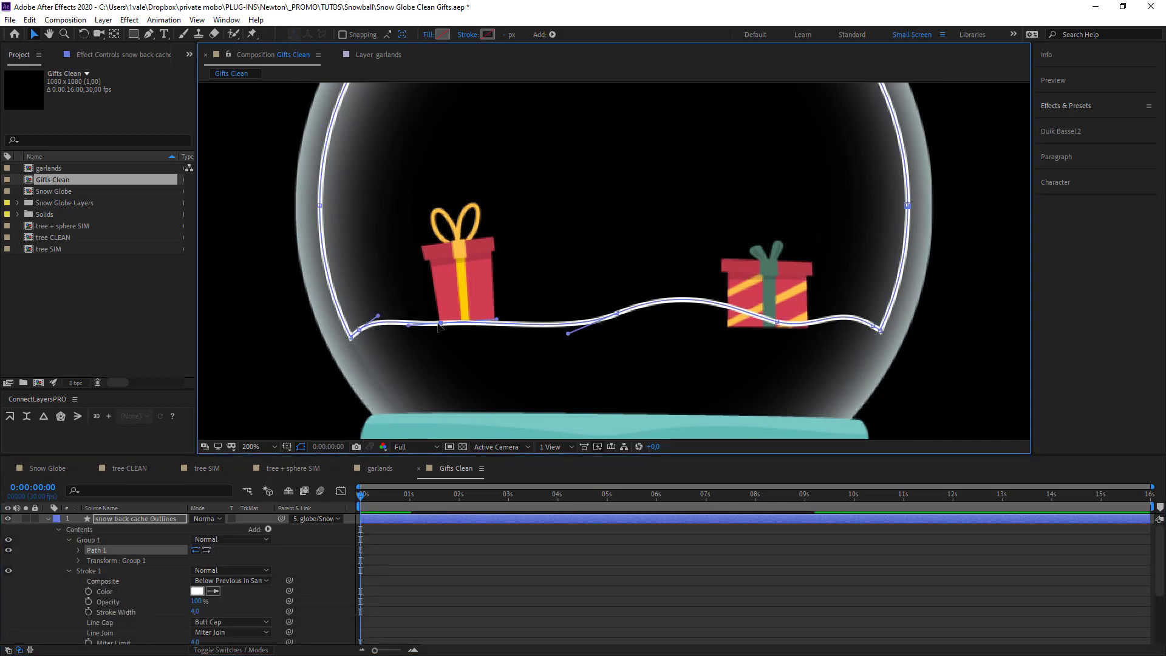
pyautogui.moveTo(440, 323); pyautogui.dragTo(439, 325)
# Step: Adjust the snow outline's points and handles beneath the right gift so the line runs flat along its bottom edge
pyautogui.moveTo(777, 322); pyautogui.dragTo(792, 328)
pyautogui.moveTo(719, 302); pyautogui.dragTo(718, 327)
pyautogui.click(792, 328)
pyautogui.moveTo(832, 338); pyautogui.dragTo(804, 330)
pyautogui.moveTo(719, 327); pyautogui.dragTo(721, 328)
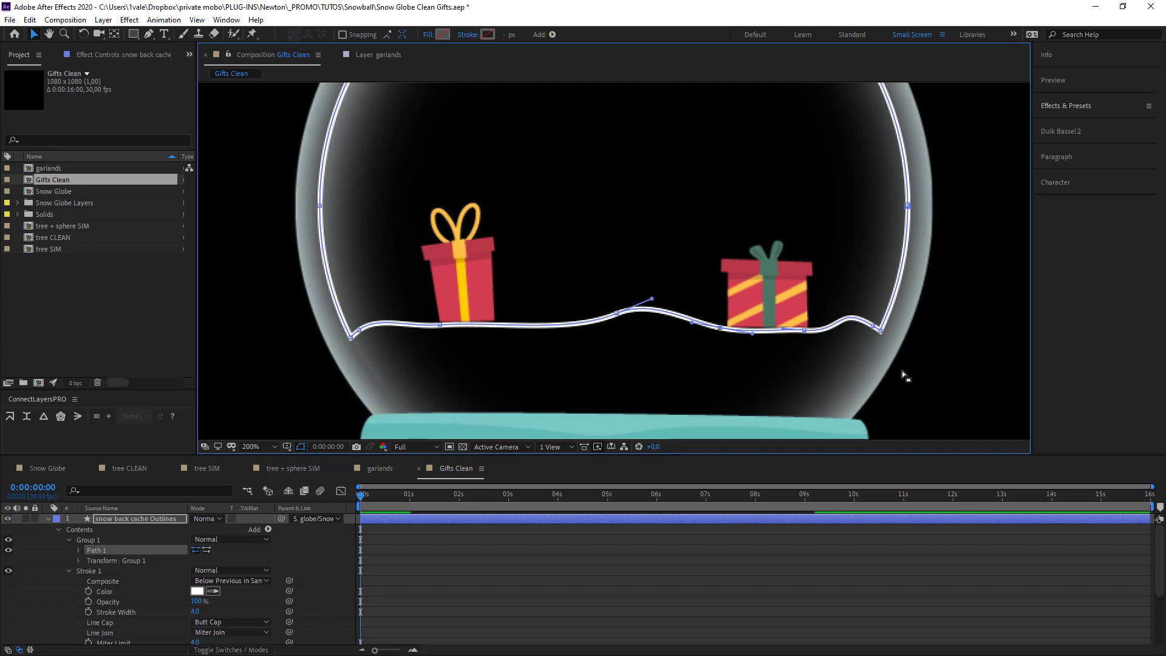
pyautogui.moveTo(902, 372); pyautogui.dragTo(738, 326)
pyautogui.scroll(1, 728, 326)
pyautogui.click(666, 310)
pyautogui.click(659, 359)
pyautogui.scroll(-2, 746, 320)
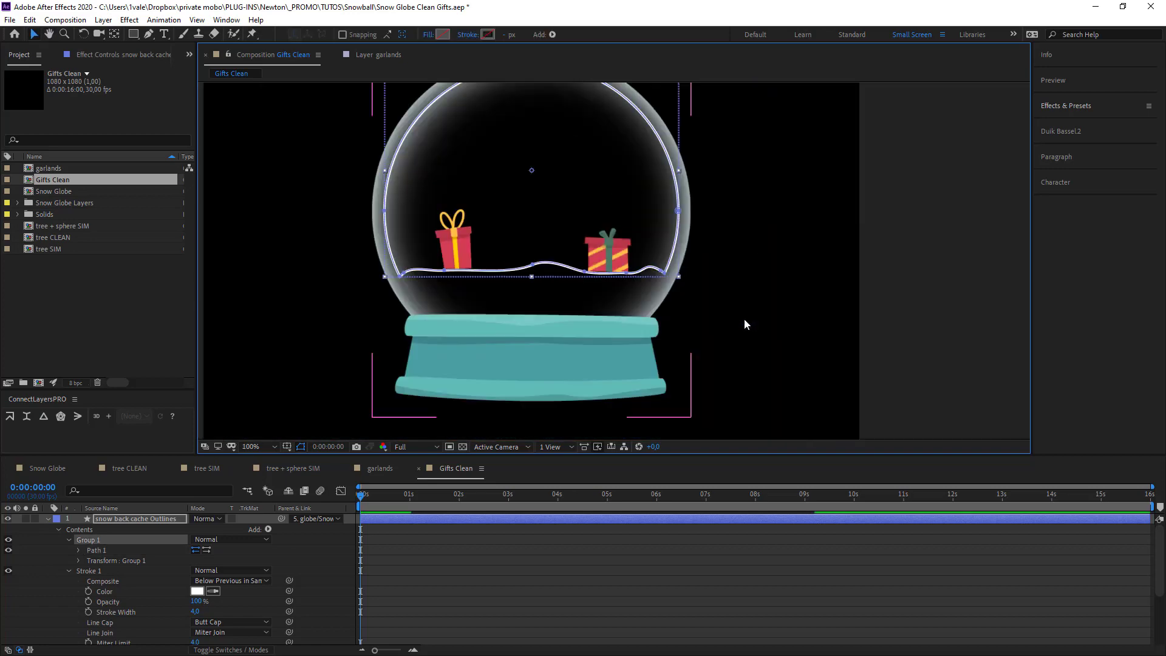
# Step: Collapse the snow back cache Outlines layer and hide the globe layer
pyautogui.click(983, 215)
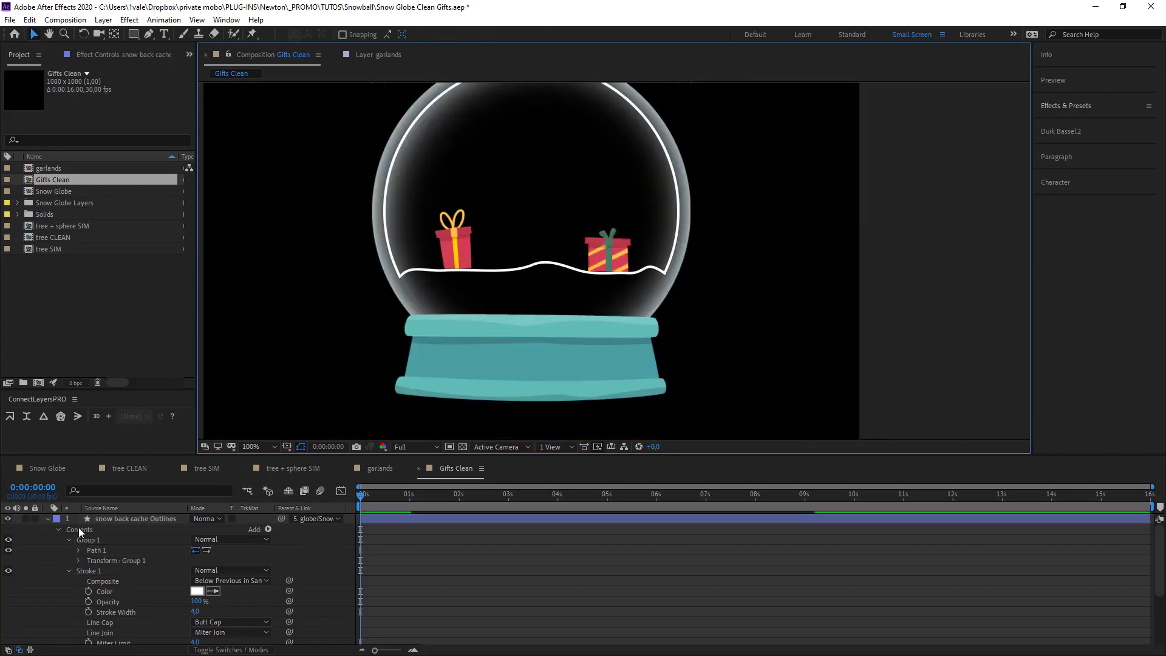
pyautogui.click(48, 518)
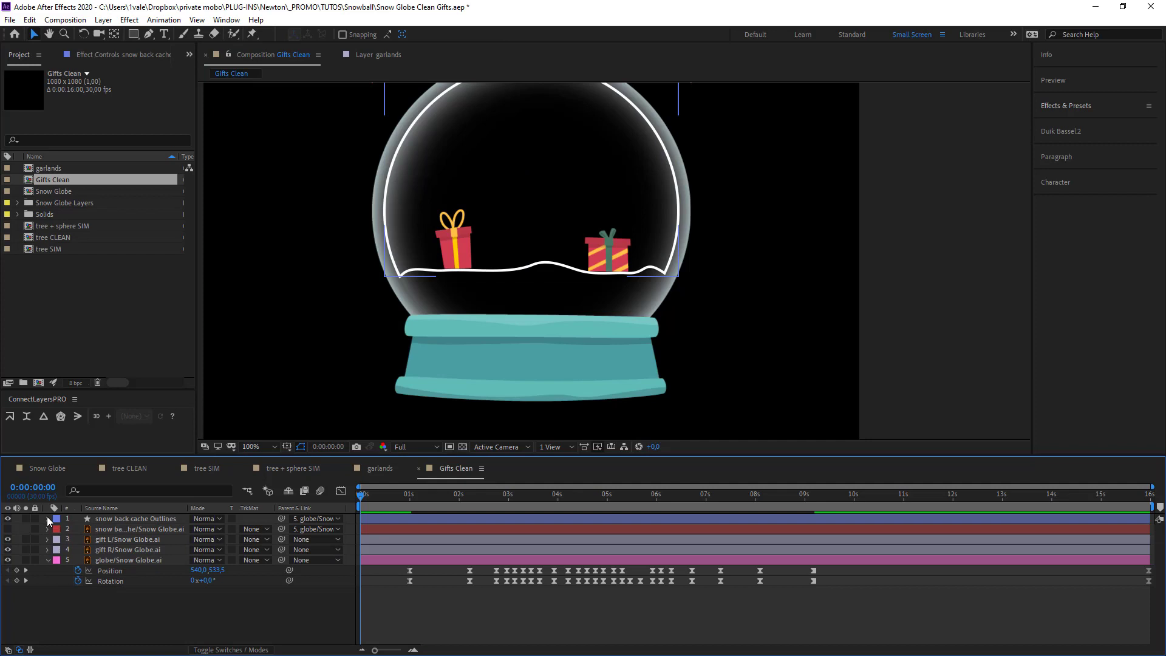
pyautogui.click(8, 560)
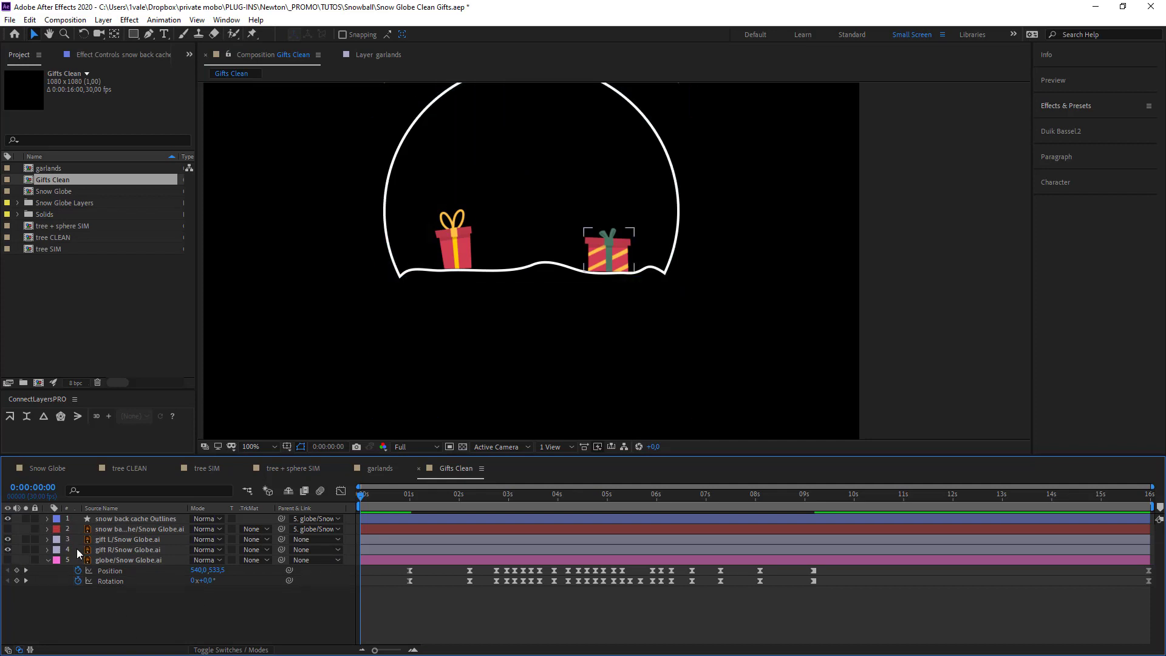
# Step: Draw a small circle on a new shape layer over the left loop of the left gift's bow
pyautogui.moveTo(477, 185); pyautogui.dragTo(588, 188)
pyautogui.scroll(1, 516, 319)
pyautogui.press('v')
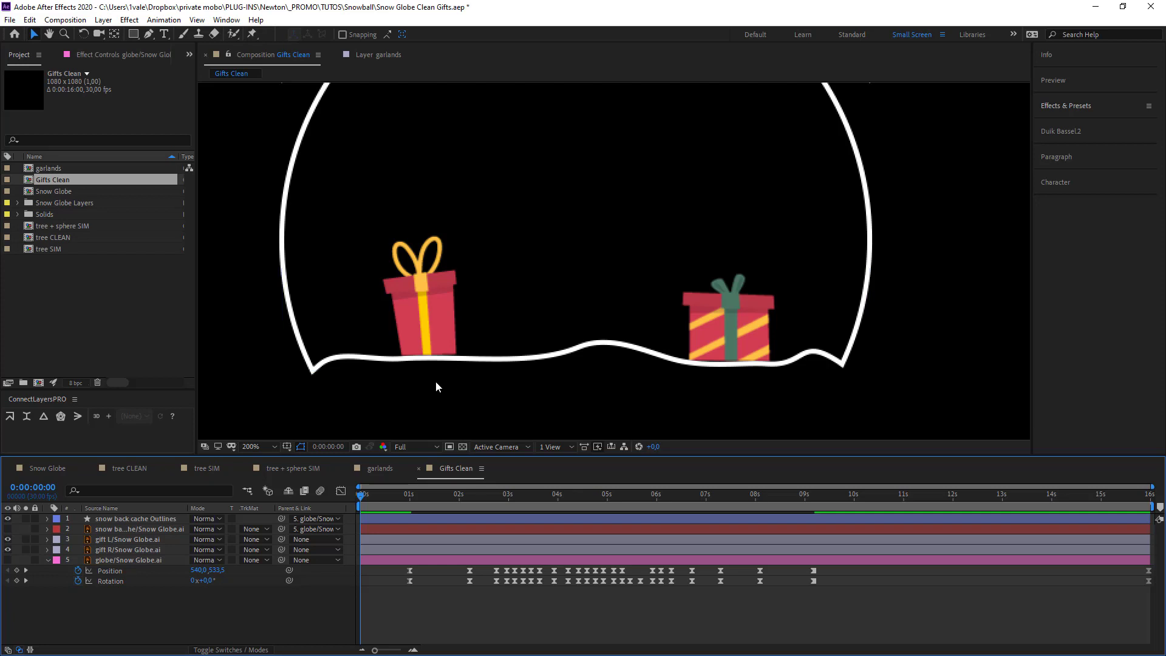
pyautogui.press('.')
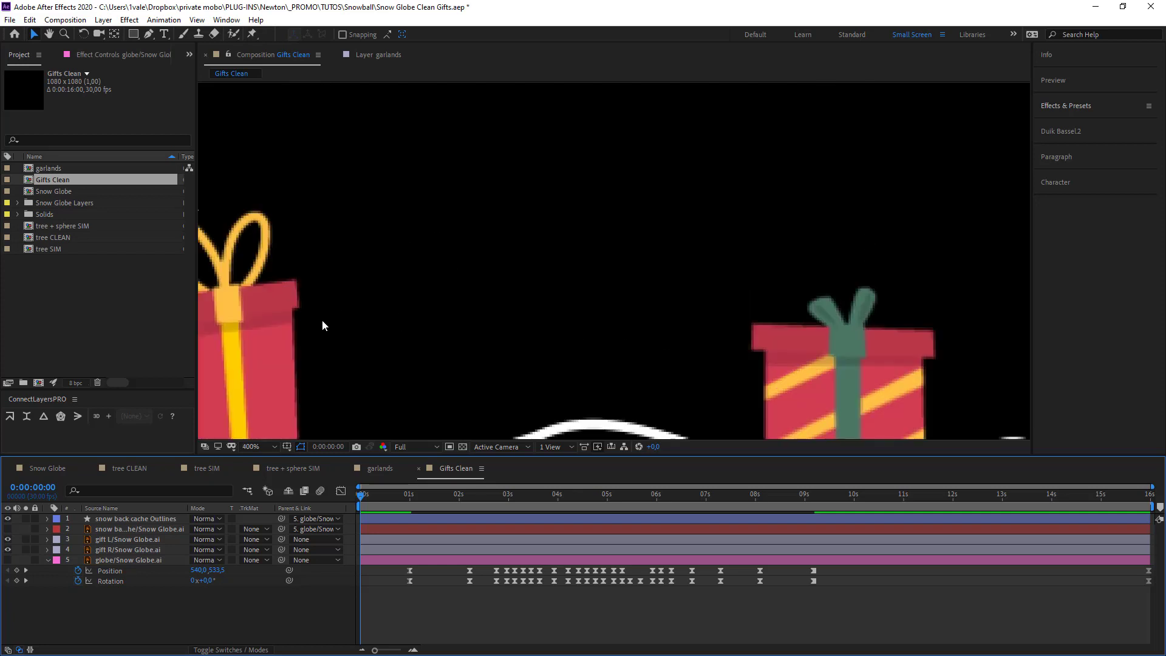
pyautogui.moveTo(322, 320); pyautogui.dragTo(502, 296)
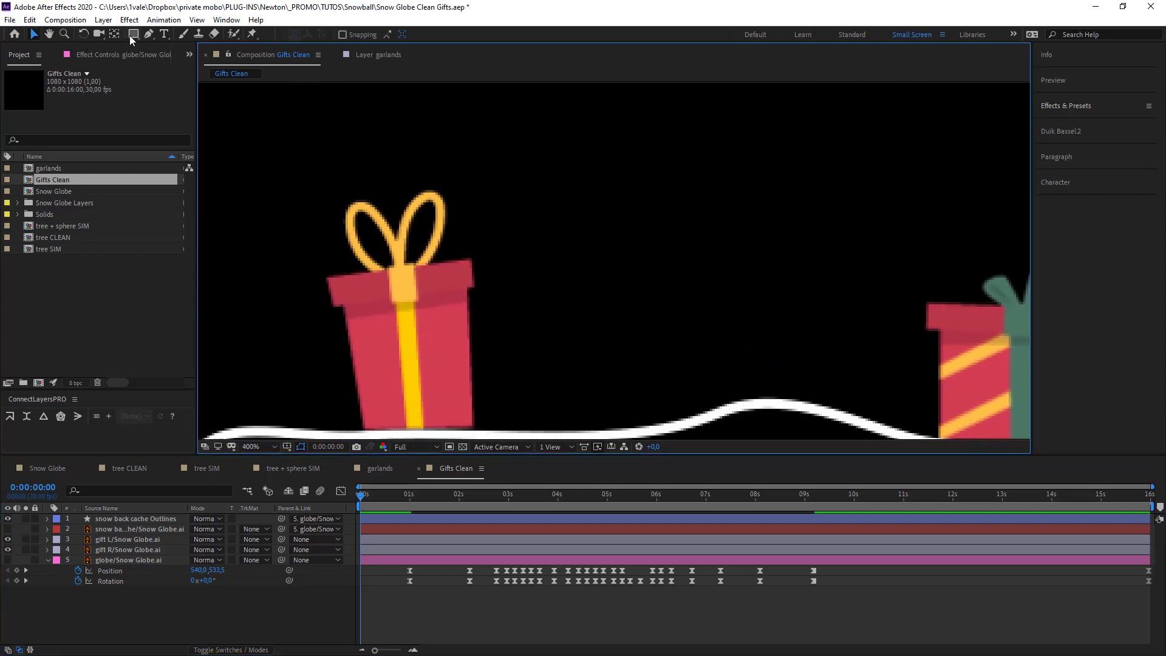
pyautogui.moveTo(129, 35); pyautogui.dragTo(191, 60)
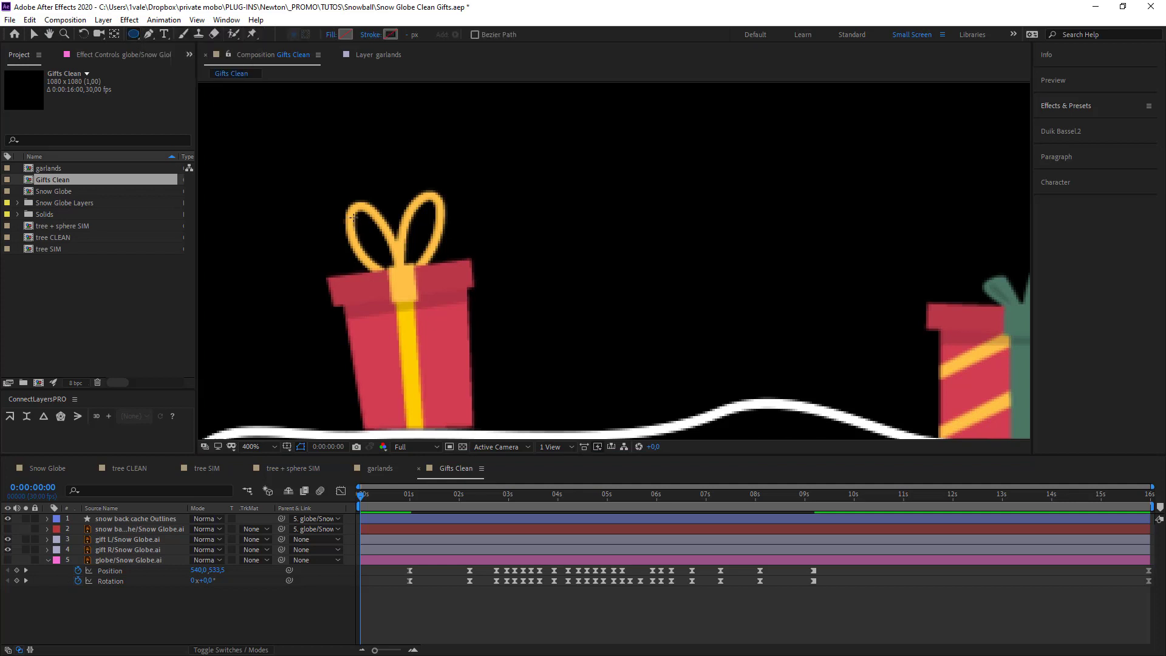
pyautogui.moveTo(354, 217); pyautogui.dragTo(387, 251)
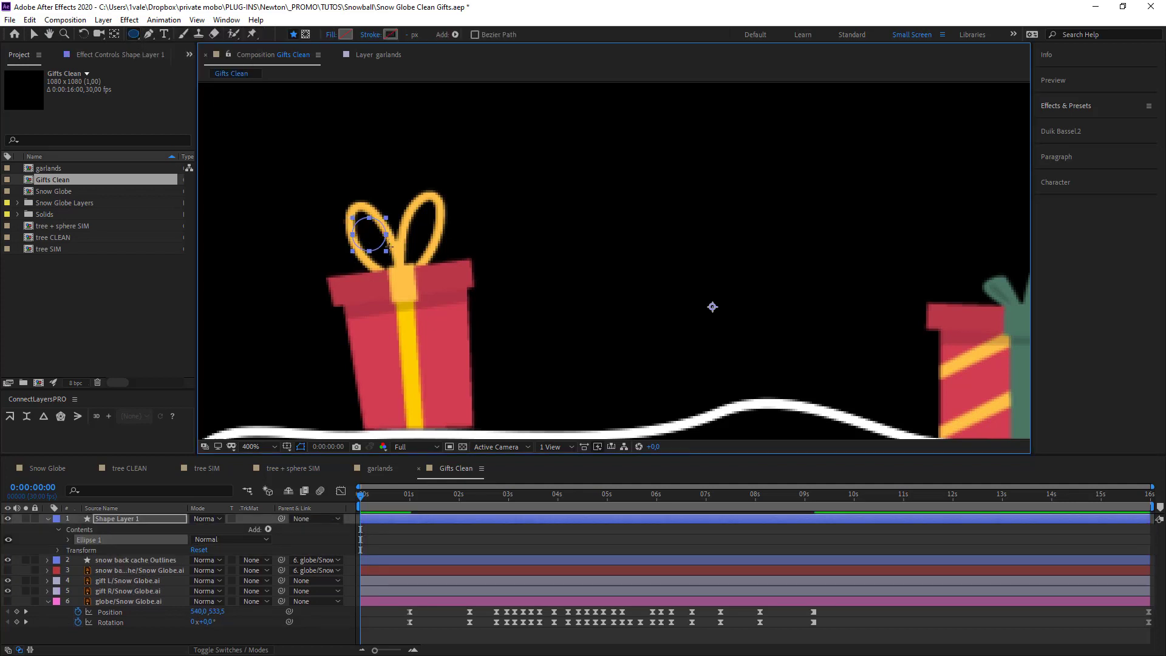
# Step: Move the new shape layer's anchor point to the centre of the circle
pyautogui.click(127, 520)
pyautogui.press('v')
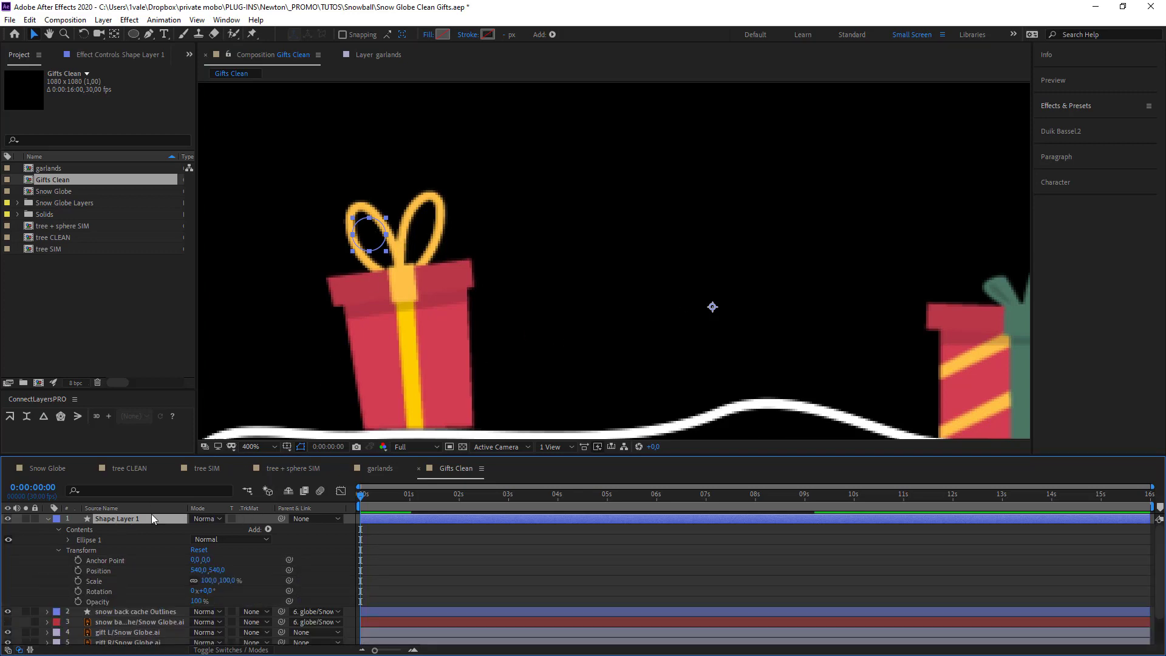
pyautogui.press('y')
pyautogui.moveTo(705, 308); pyautogui.dragTo(370, 229)
pyautogui.click(464, 553)
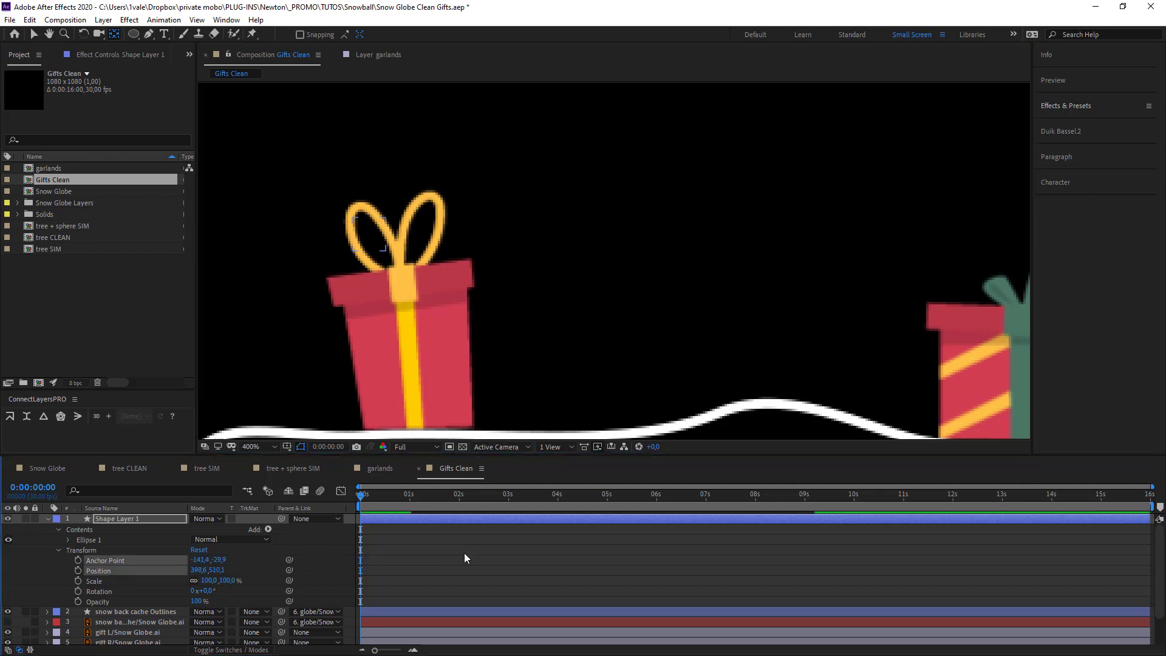
# Step: Give the circle a solid magenta fill and move it onto the tip of the bow's left loop
pyautogui.click(127, 519)
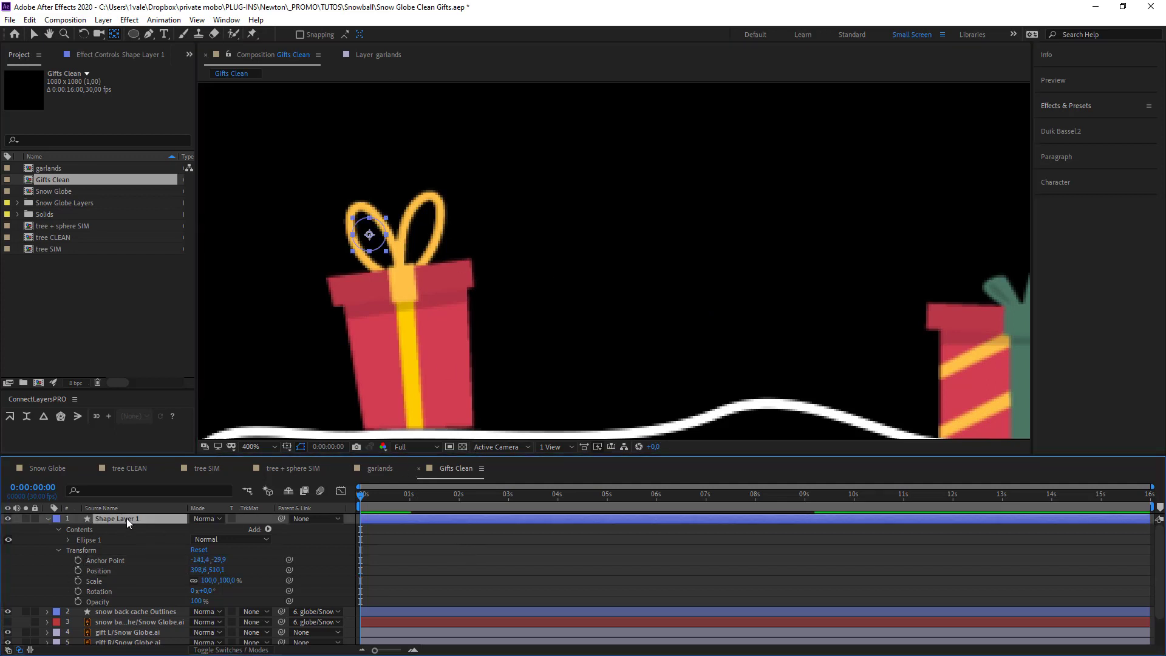
pyautogui.press('v')
pyautogui.keyDown('alt'); pyautogui.click(443, 34); pyautogui.keyUp('alt')
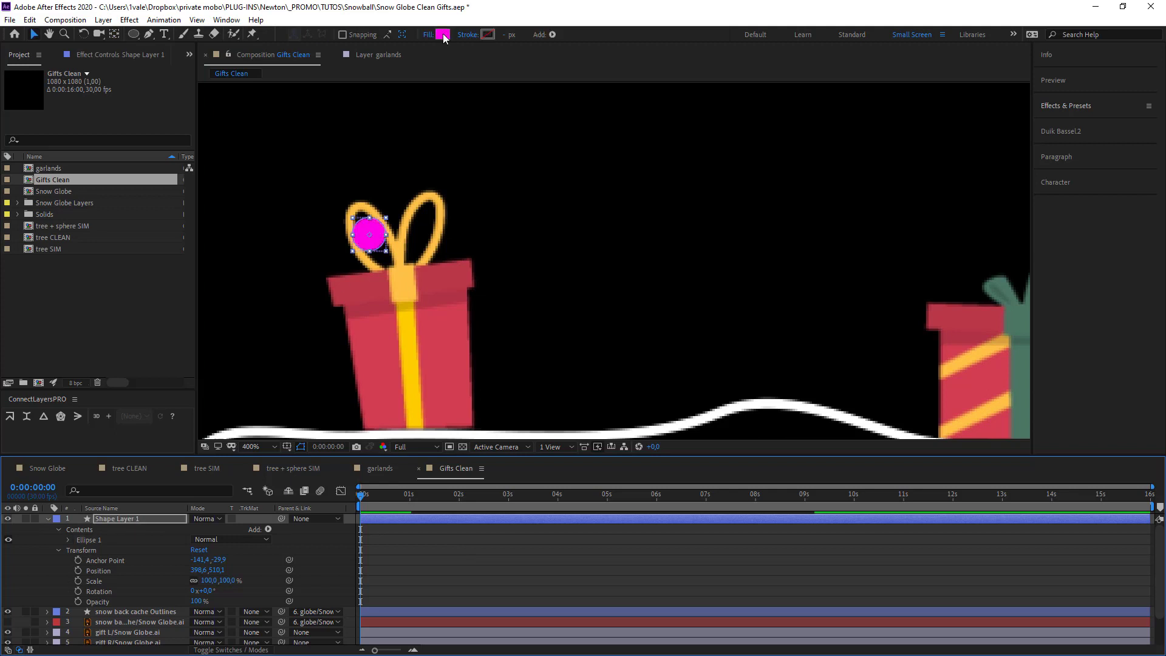
pyautogui.moveTo(372, 243); pyautogui.dragTo(436, 218)
pyautogui.hotkey('ctrl', 'd')
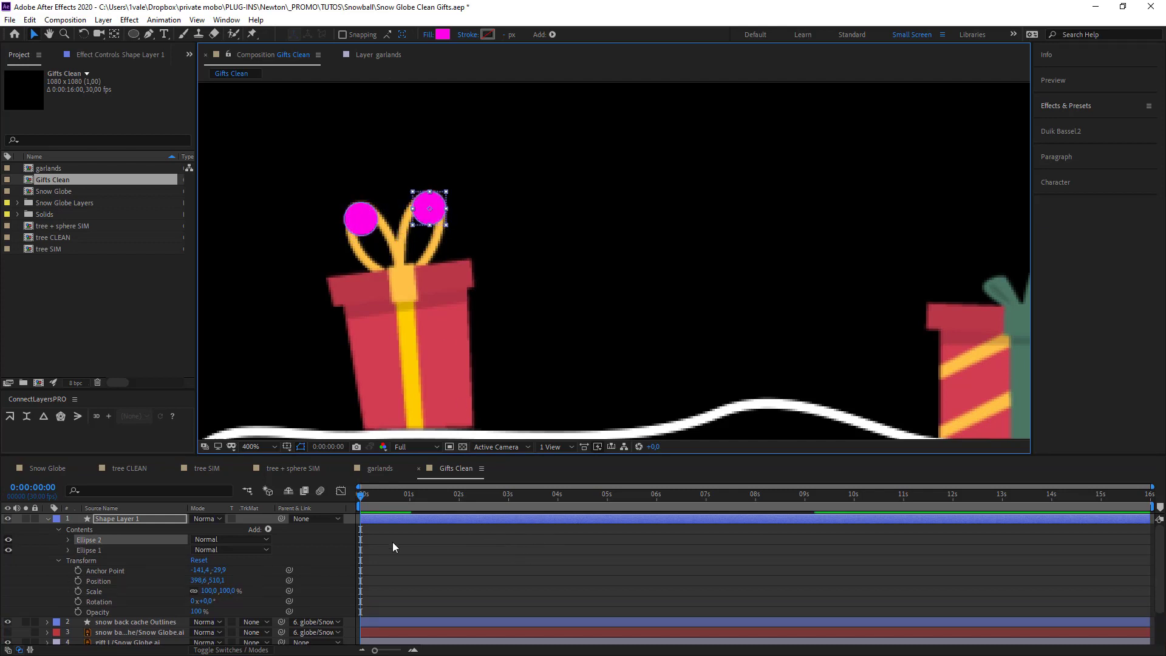
pyautogui.click(136, 523)
pyautogui.click(301, 555)
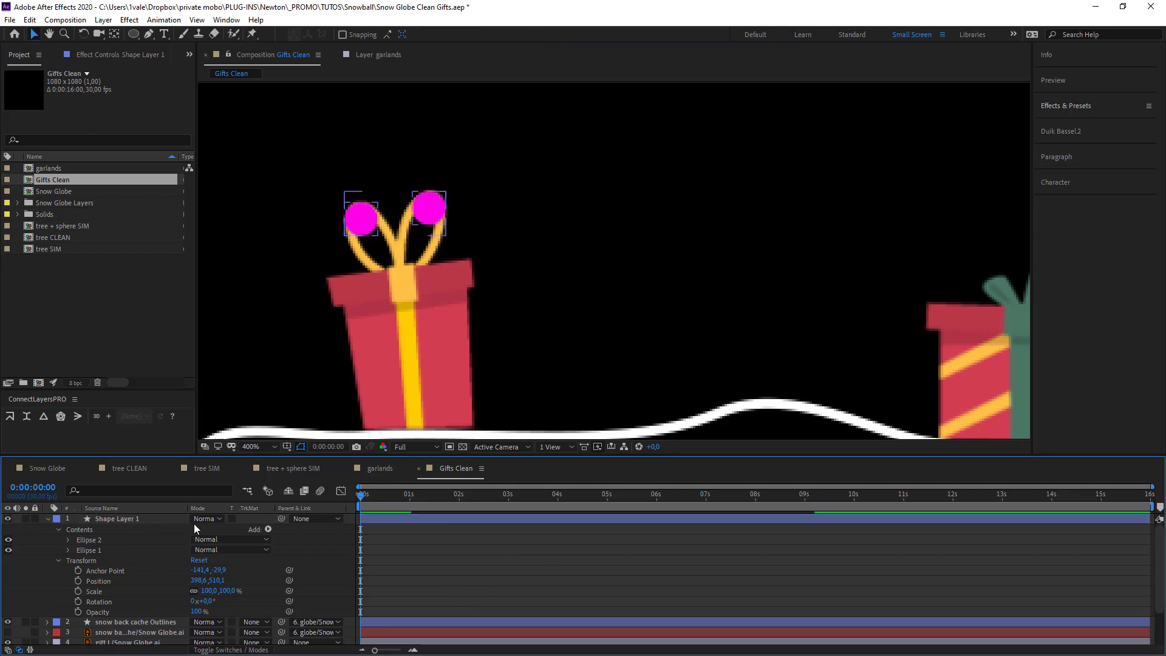
pyautogui.hotkey('ctrl', 'z')
pyautogui.hotkey('ctrl', 'z')
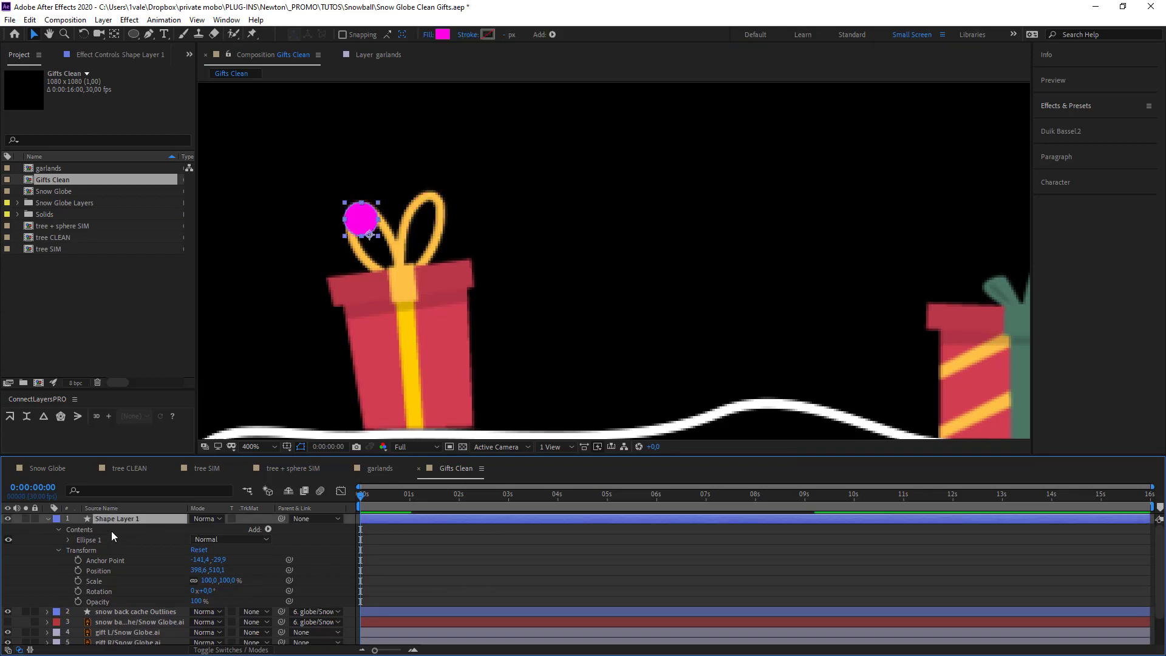
# Step: Rename the circle's shape layer as loop01
pyautogui.press('Return')
pyautogui.write('loo')
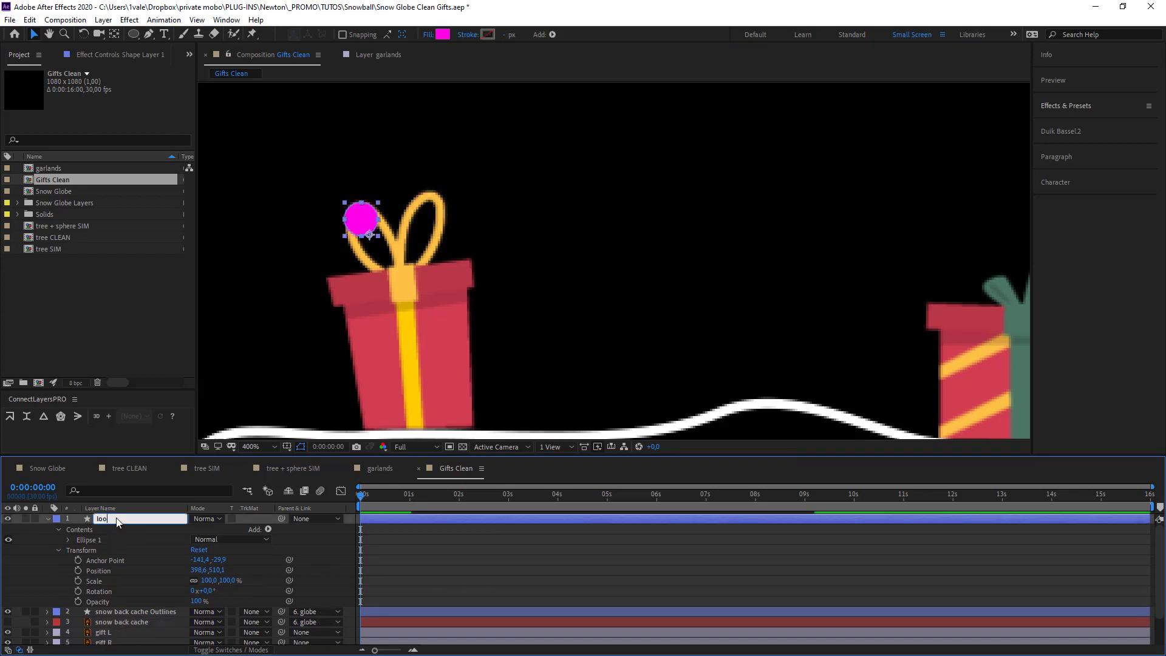
pyautogui.write('p01')
pyautogui.press('Return')
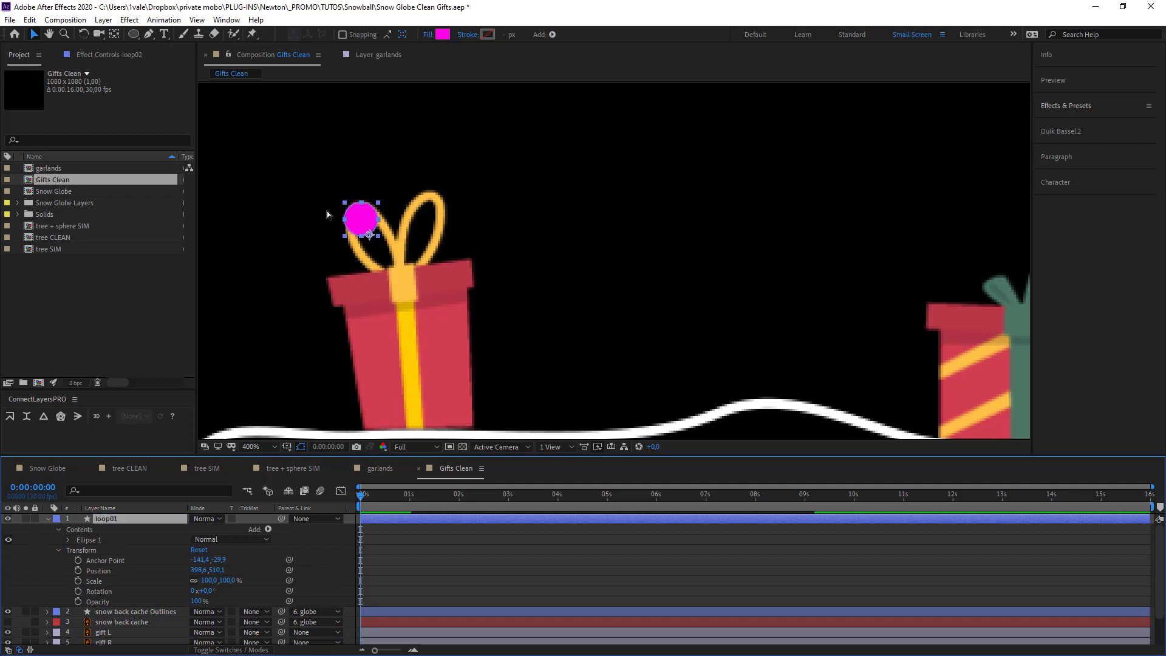
# Step: Duplicate loop01, move the copy onto the tip of the bow's right loop, and centre both circles' anchor points
pyautogui.hotkey('ctrl', 'd')
pyautogui.moveTo(366, 223); pyautogui.dragTo(435, 212)
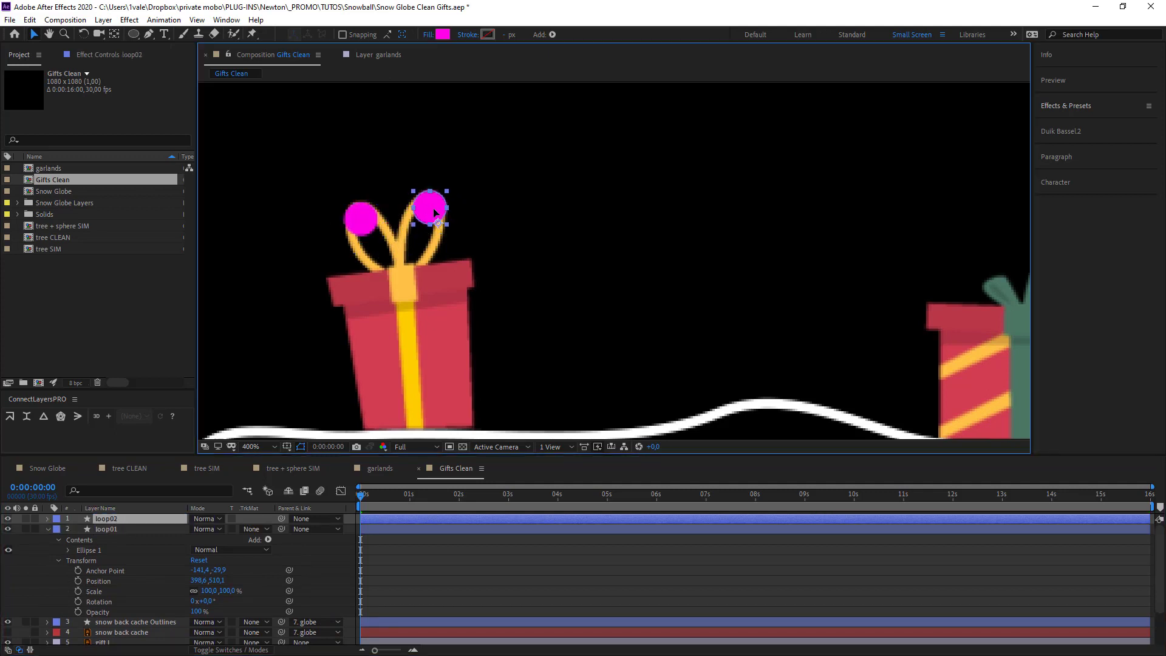
pyautogui.press('y')
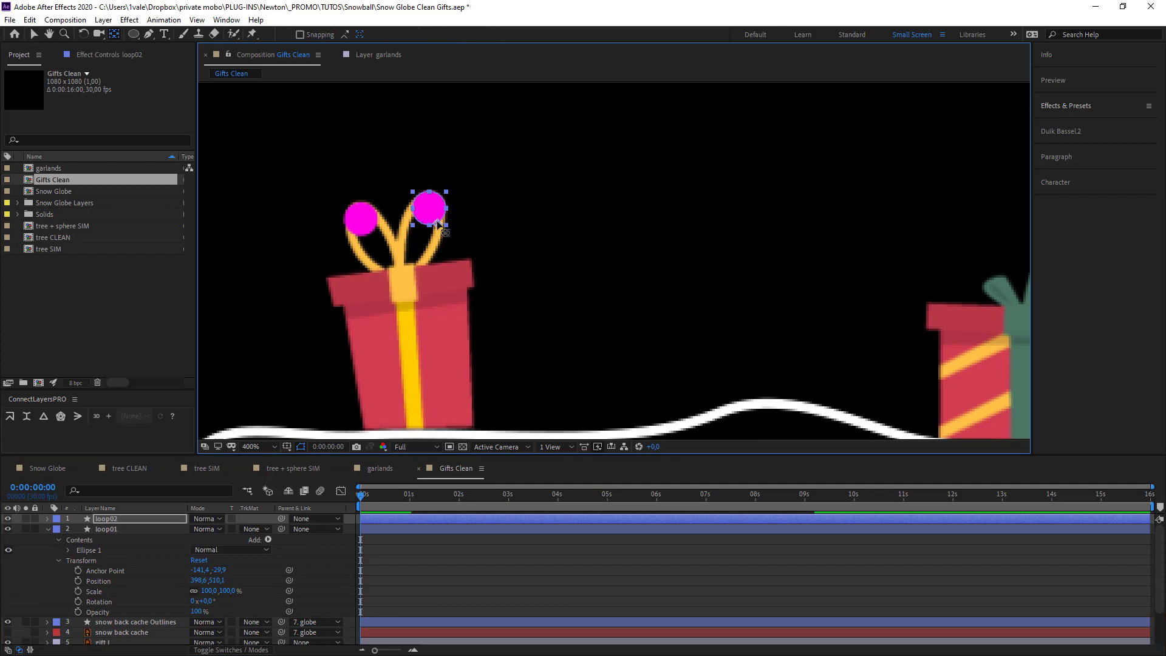
pyautogui.hotkey('ctrl', 'alt', 'Home')
pyautogui.click(366, 233)
pyautogui.hotkey('ctrl', 'alt', 'Home')
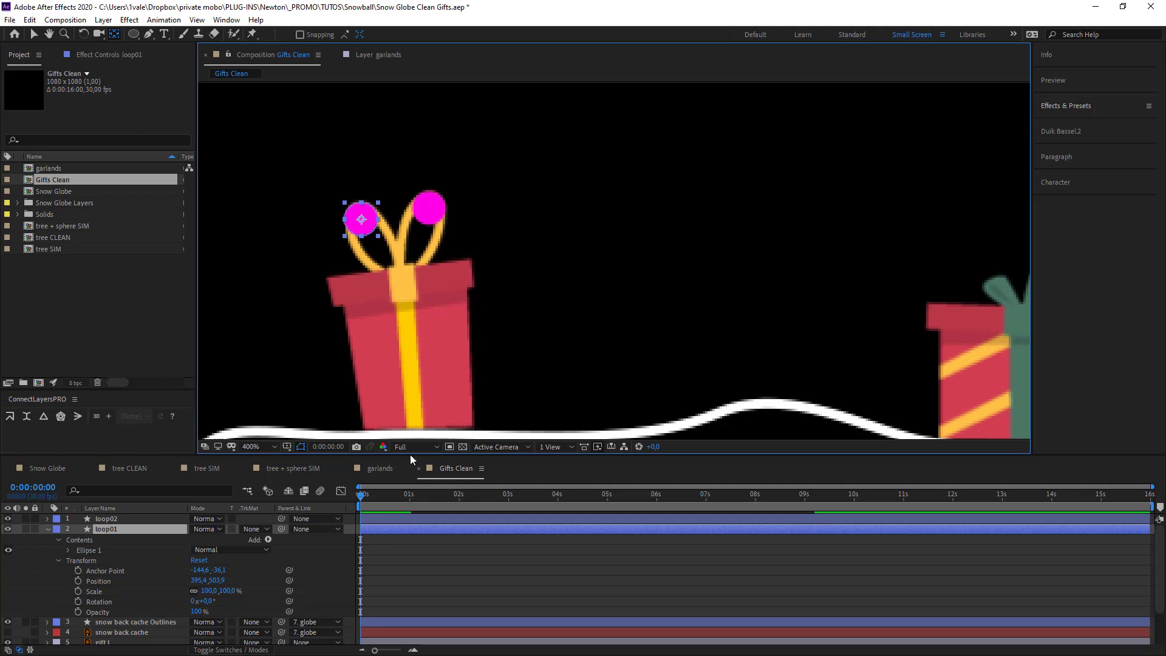
pyautogui.click(450, 556)
# Step: Rename the two circle layers on the left gift's bow as loop01 L and loop02 L
pyautogui.moveTo(685, 341); pyautogui.dragTo(564, 348)
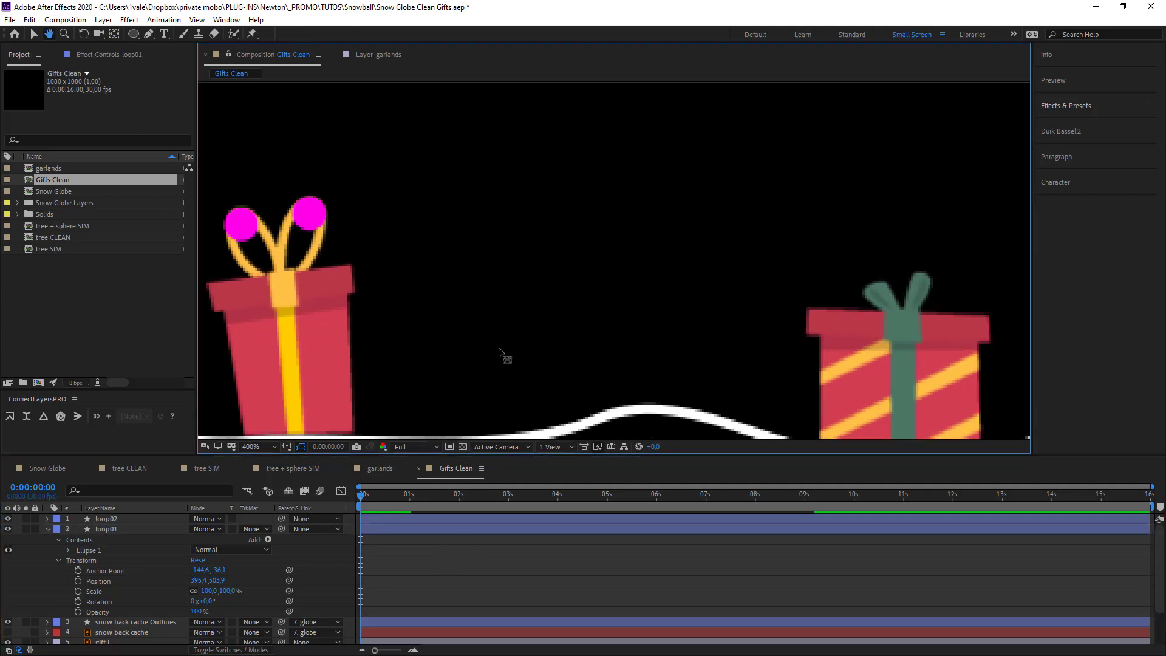
pyautogui.moveTo(322, 359); pyautogui.dragTo(516, 375)
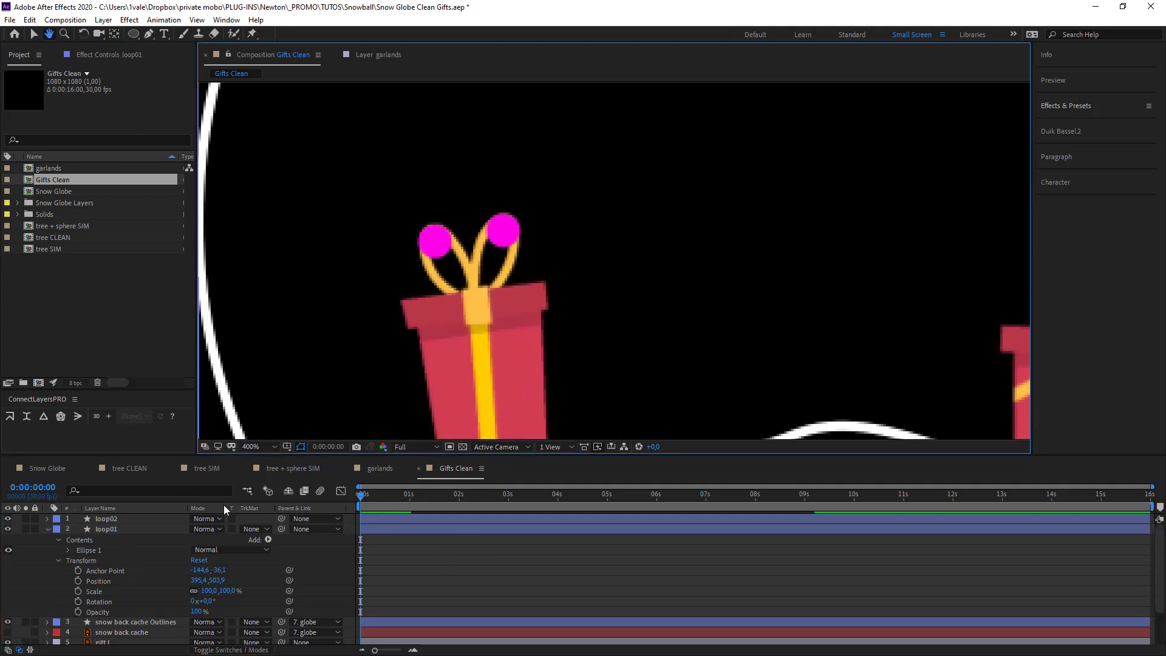
pyautogui.click(129, 531)
pyautogui.press('Return')
pyautogui.write('L')
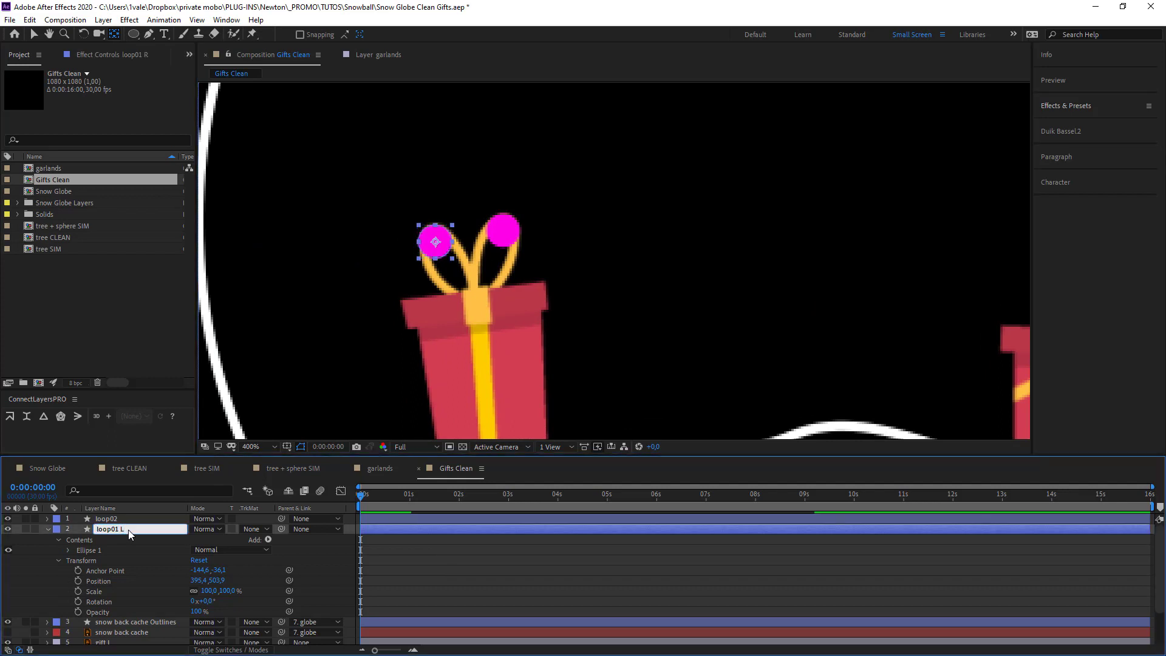
pyautogui.press('Return')
pyautogui.click(127, 520)
pyautogui.press('Return')
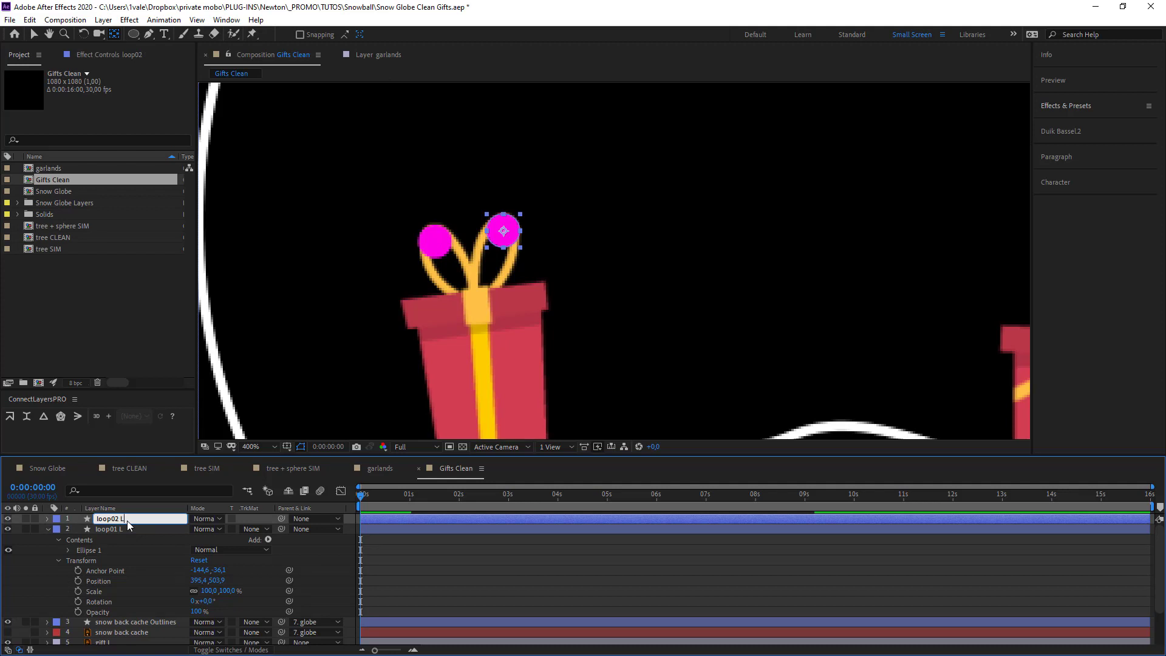
pyautogui.write('L')
pyautogui.press('Return')
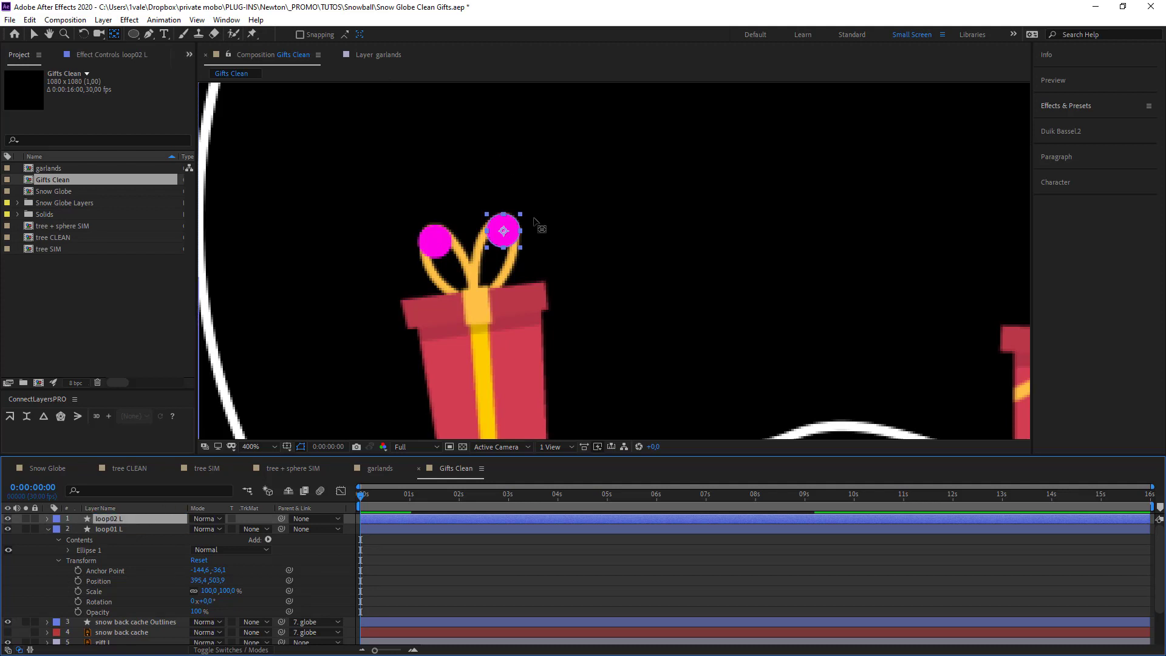
# Step: Duplicate loop02 L, shrink the copy and place it between the loops of the right gift's green bow
pyautogui.hotkey('ctrl', 'd')
pyautogui.moveTo(547, 253); pyautogui.dragTo(420, 252)
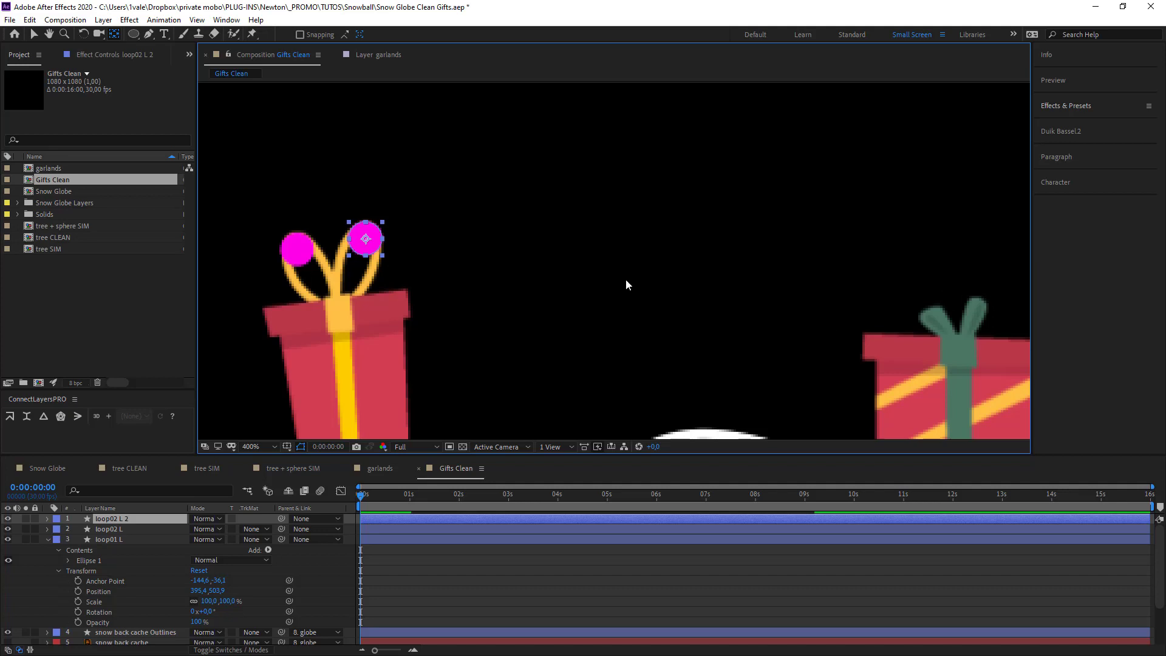
pyautogui.press('v')
pyautogui.moveTo(368, 249)
pyautogui.mouseDown()
pyautogui.moveTo(453, 286)
pyautogui.moveTo(1005, 341)
pyautogui.moveTo(956, 311)
pyautogui.moveTo(966, 319)
pyautogui.moveTo(493, 220)
pyautogui.mouseUp()
pyautogui.scroll(1, 960, 337)
pyautogui.moveTo(749, 279); pyautogui.dragTo(617, 288)
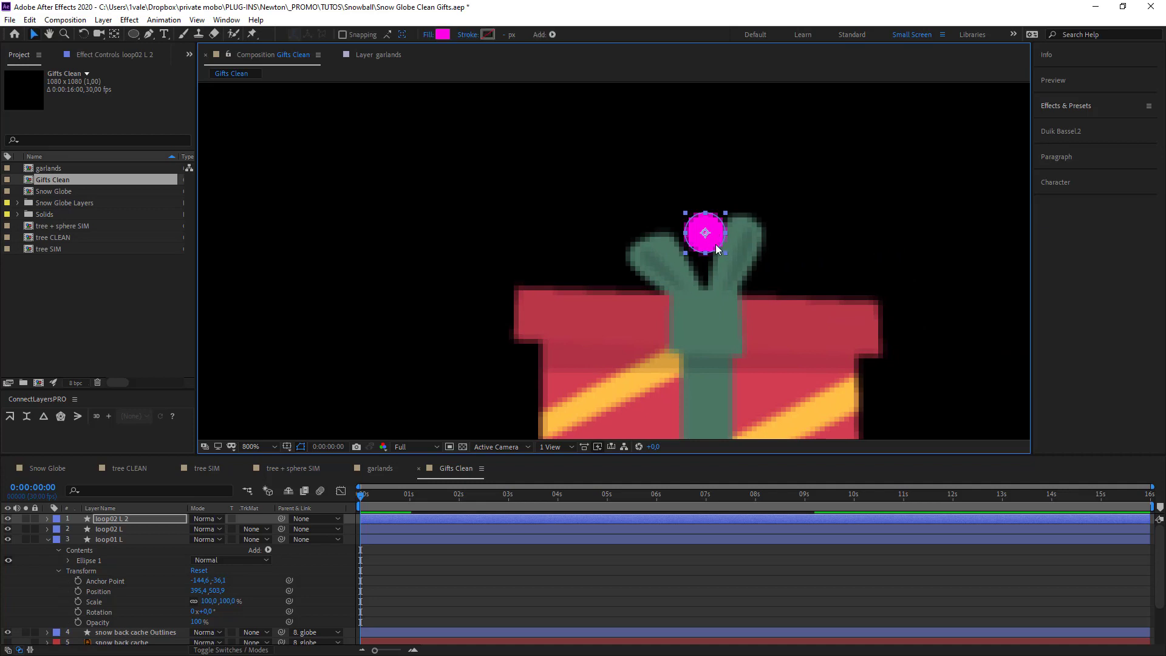
pyautogui.moveTo(719, 249)
pyautogui.mouseDown()
pyautogui.moveTo(717, 266)
pyautogui.moveTo(716, 243)
pyautogui.mouseUp()
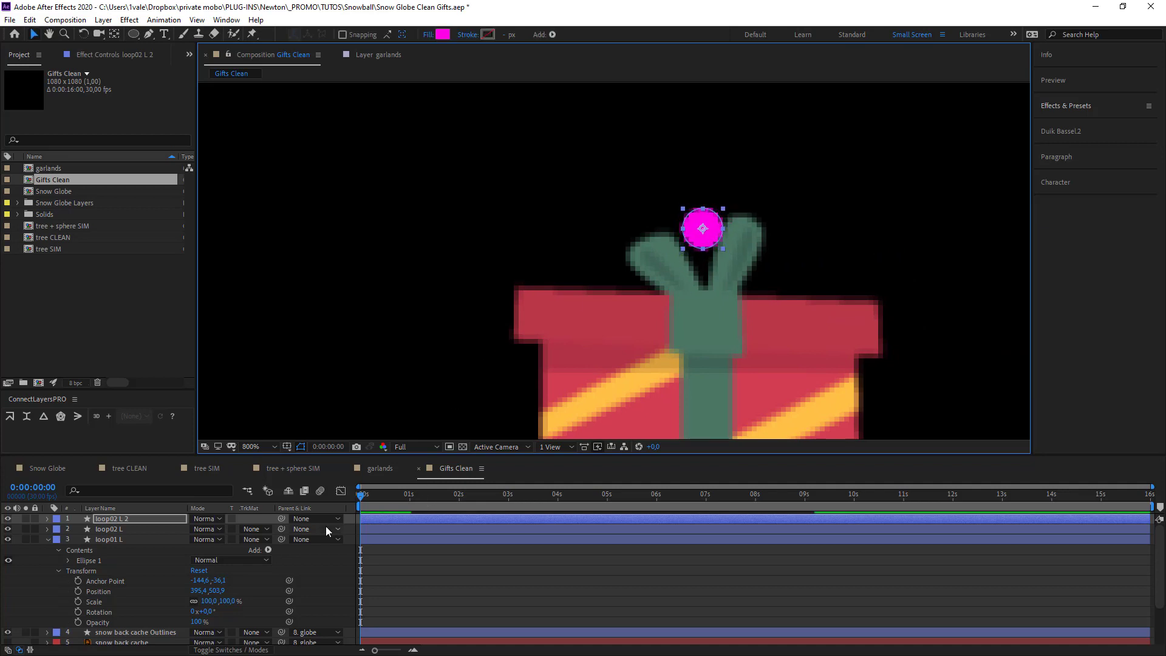
pyautogui.moveTo(702, 240); pyautogui.dragTo(703, 244)
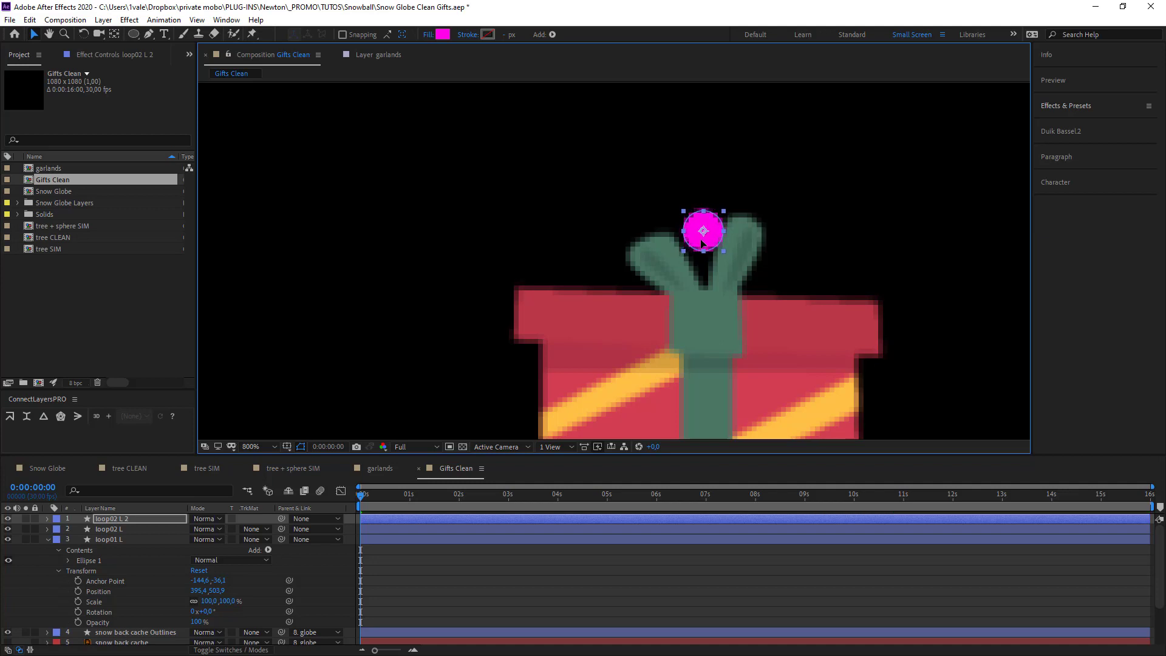
# Step: Rename the duplicated circle layer on the right gift as loop01 R
pyautogui.click(136, 510)
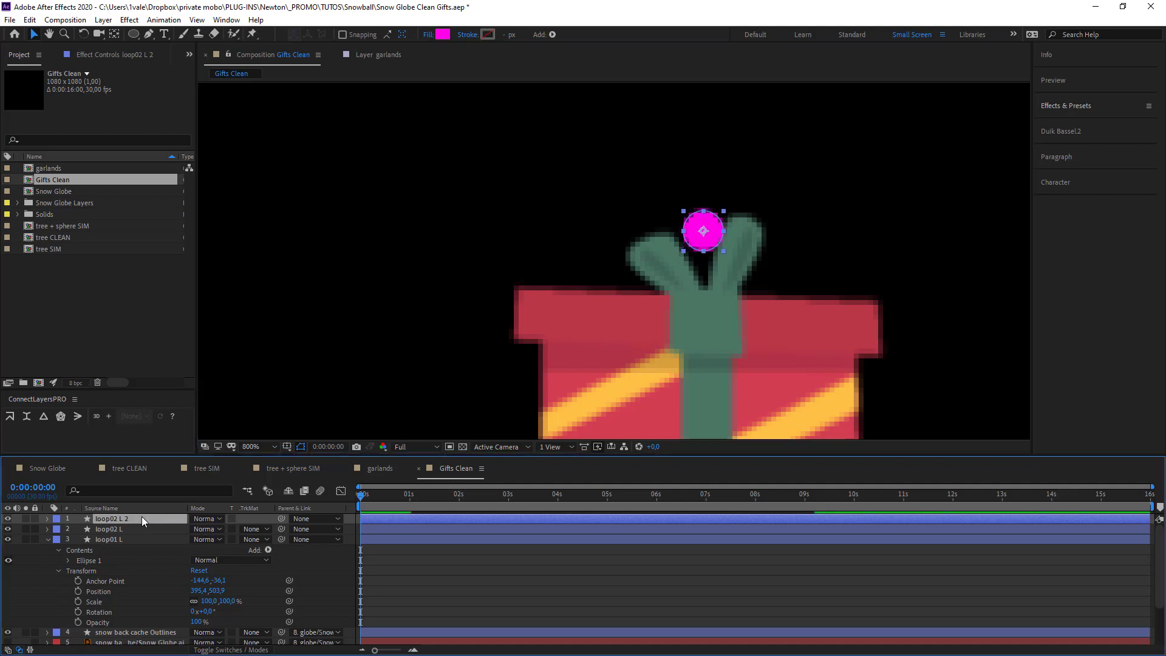
pyautogui.press('Return')
pyautogui.click(142, 516)
pyautogui.press('BackSpace')
pyautogui.press('BackSpace')
pyautogui.press('BackSpace')
pyautogui.press('BackSpace')
pyautogui.press('BackSpace')
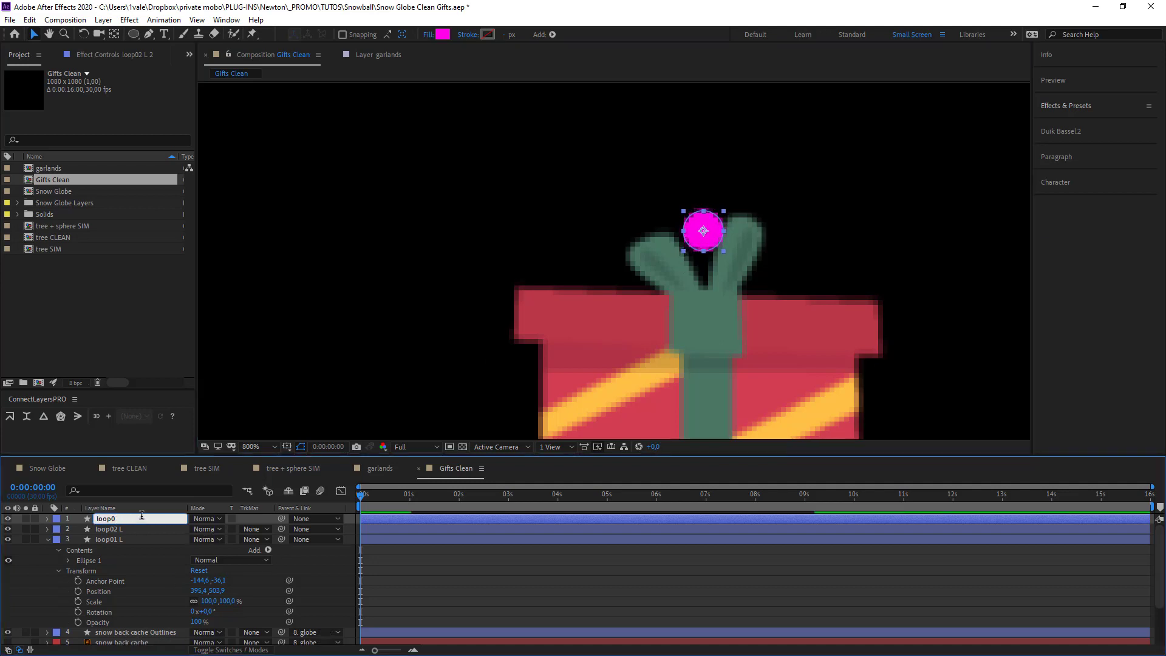
pyautogui.write('1 R')
pyautogui.press('Return')
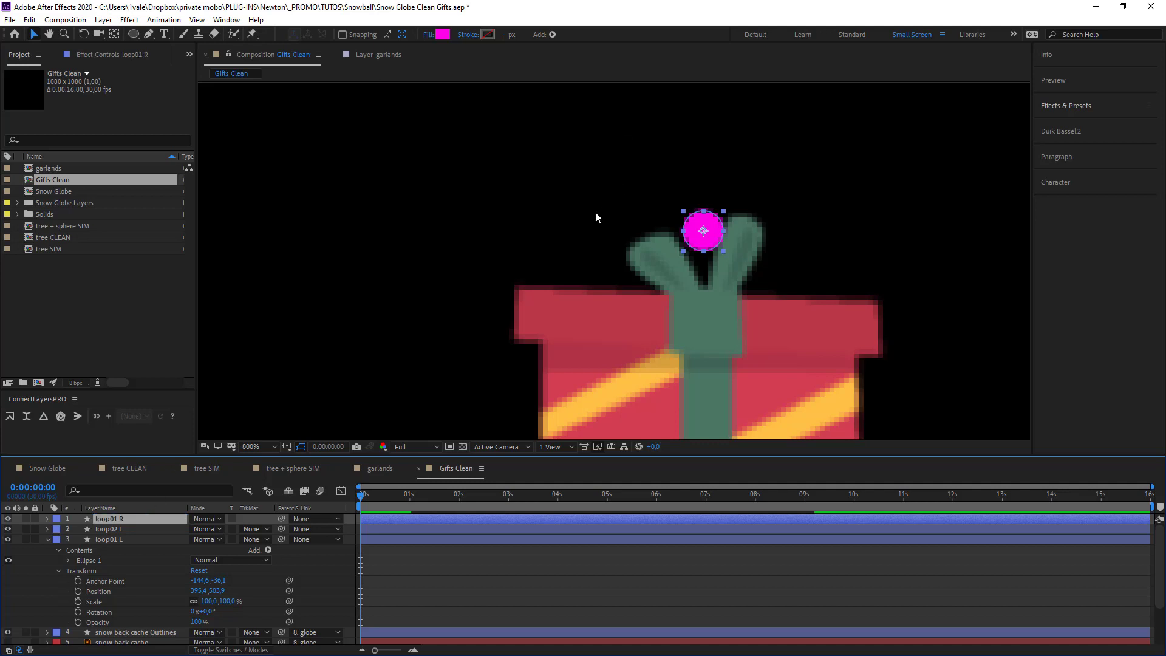
# Step: Deselect the layers and show only the keyframed properties in the timeline
pyautogui.scroll(-2, 584, 222)
pyautogui.press('space')
pyautogui.moveTo(428, 261); pyautogui.dragTo(498, 293)
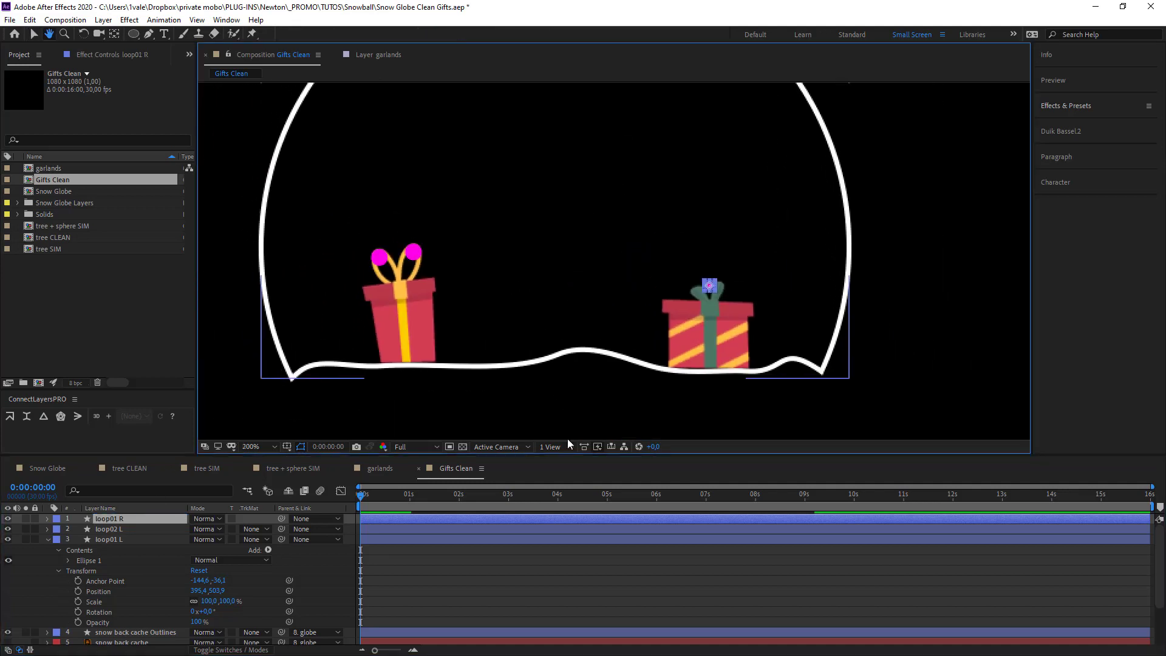
pyautogui.click(567, 566)
pyautogui.press('u')
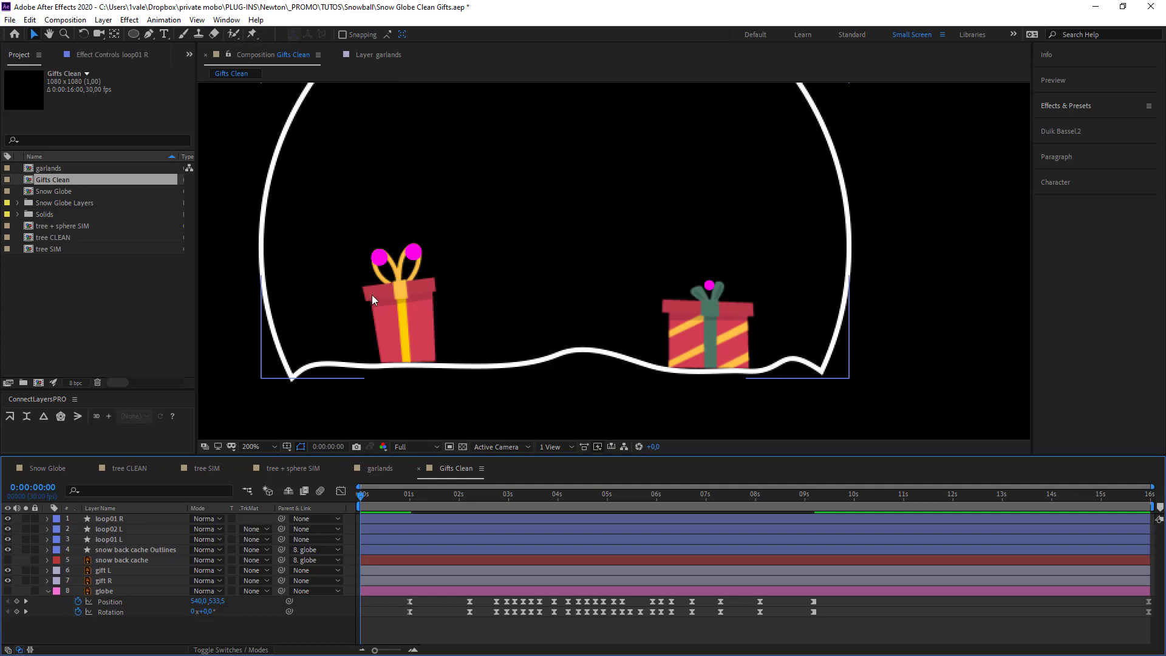
# Step: Draw a closed Pen mask on the gift L layer around the box and lid, excluding the bow loops
pyautogui.scroll(3, 396, 312)
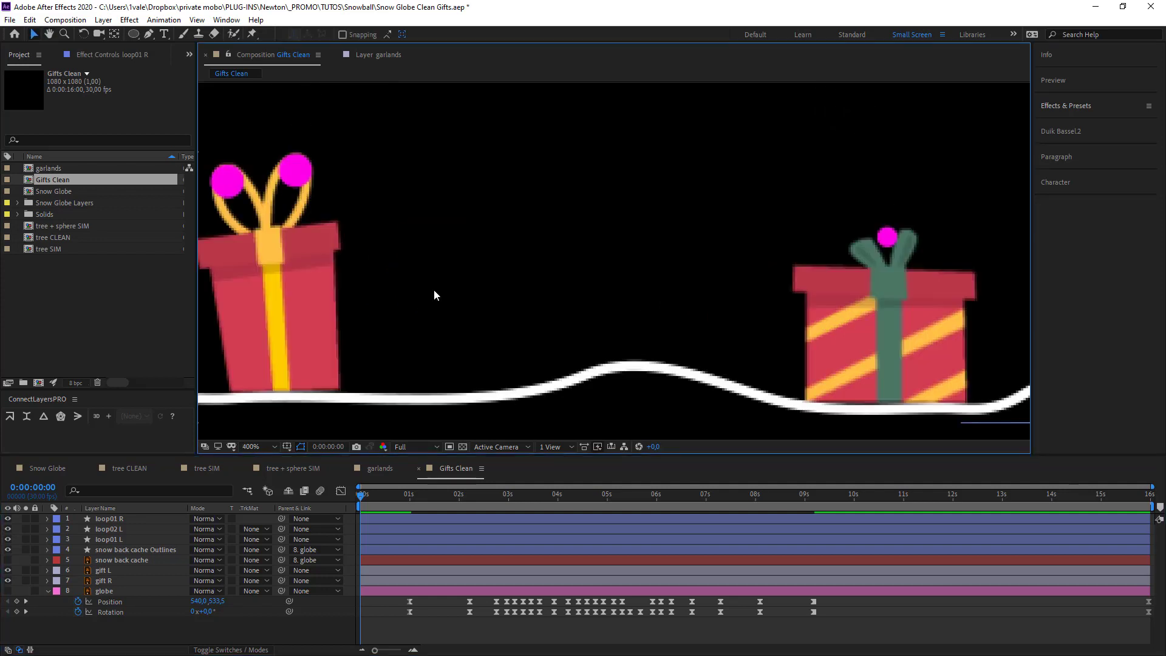
pyautogui.click(103, 570)
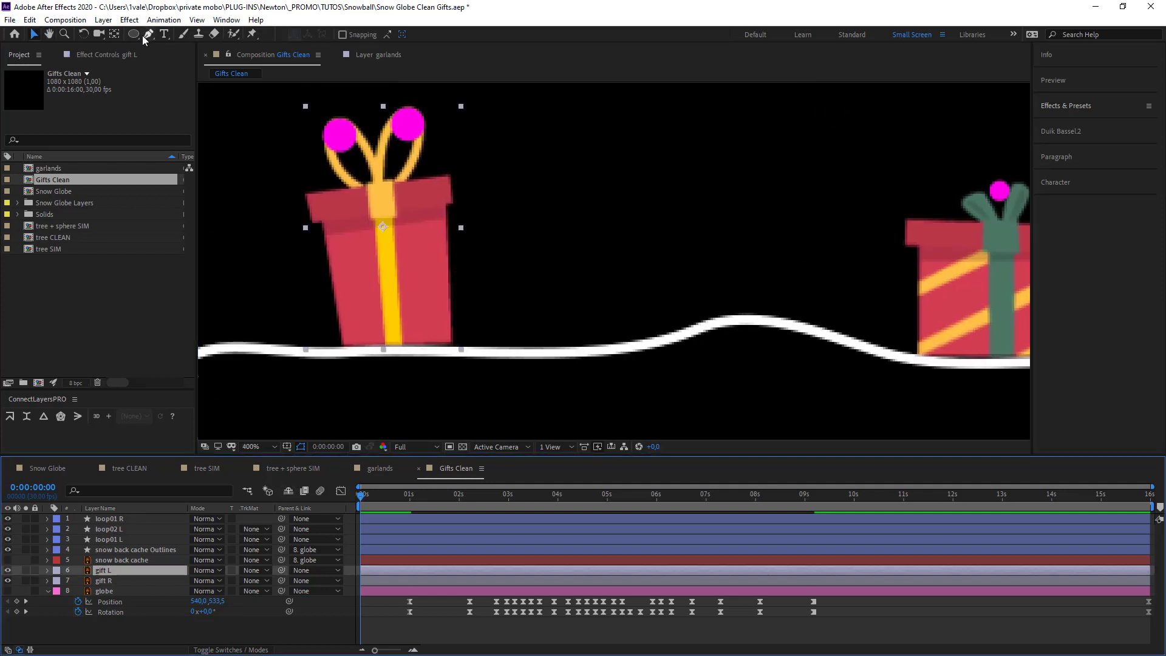
pyautogui.press('g')
pyautogui.click(305, 195)
pyautogui.click(448, 176)
pyautogui.click(453, 202)
pyautogui.click(451, 341)
pyautogui.click(345, 346)
pyautogui.click(323, 223)
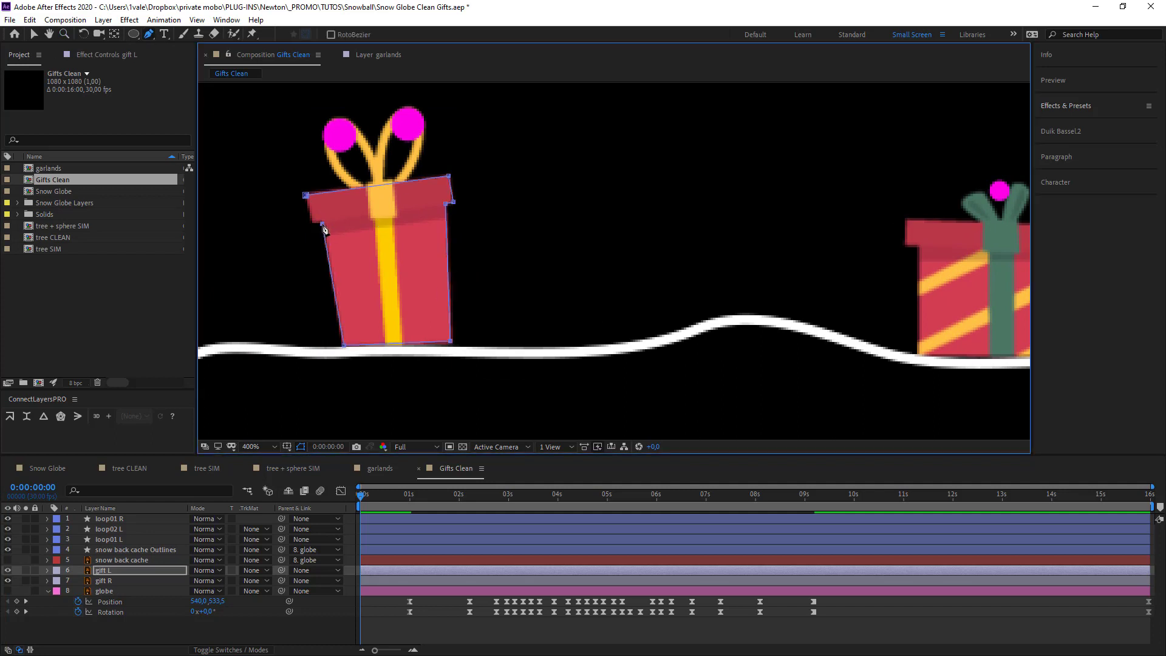
pyautogui.click(313, 222)
pyautogui.click(305, 195)
# Step: Draw a closed Pen mask on the gift R layer around its box and lid, leaving out the green bow loops
pyautogui.moveTo(687, 241); pyautogui.dragTo(393, 245)
pyautogui.click(103, 580)
pyautogui.click(613, 222)
pyautogui.click(612, 247)
pyautogui.click(625, 248)
pyautogui.click(624, 355)
pyautogui.click(786, 358)
pyautogui.click(783, 256)
pyautogui.click(794, 256)
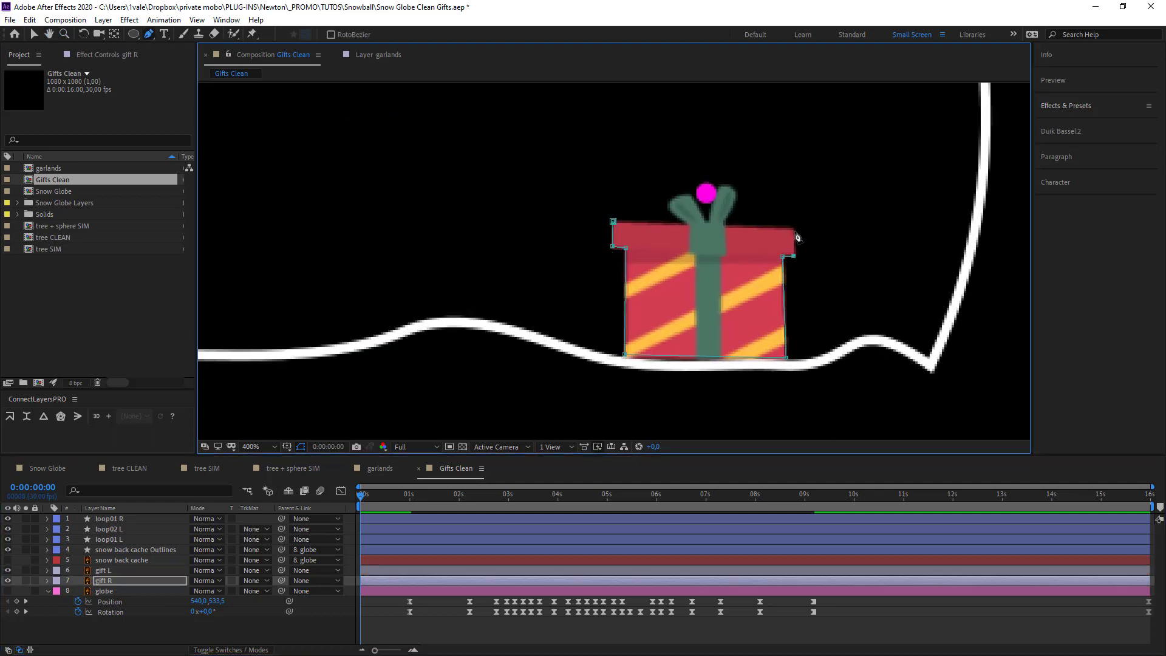
pyautogui.click(794, 230)
pyautogui.click(613, 222)
pyautogui.click(520, 645)
pyautogui.scroll(-3, 431, 316)
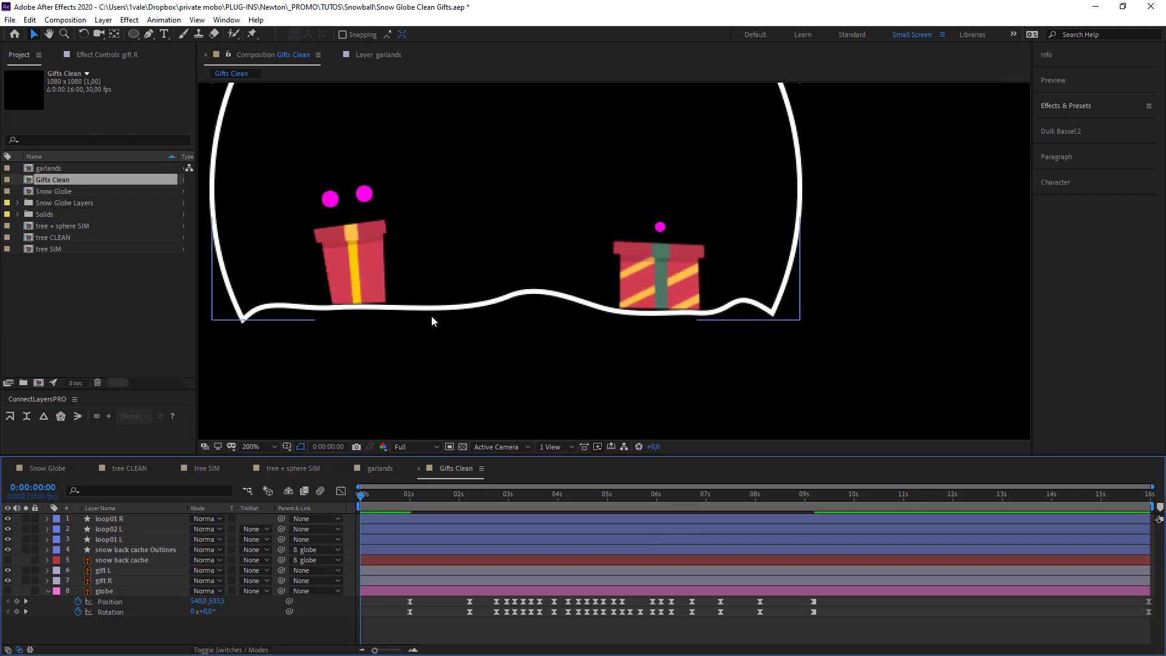
pyautogui.press('v')
pyautogui.press(',')
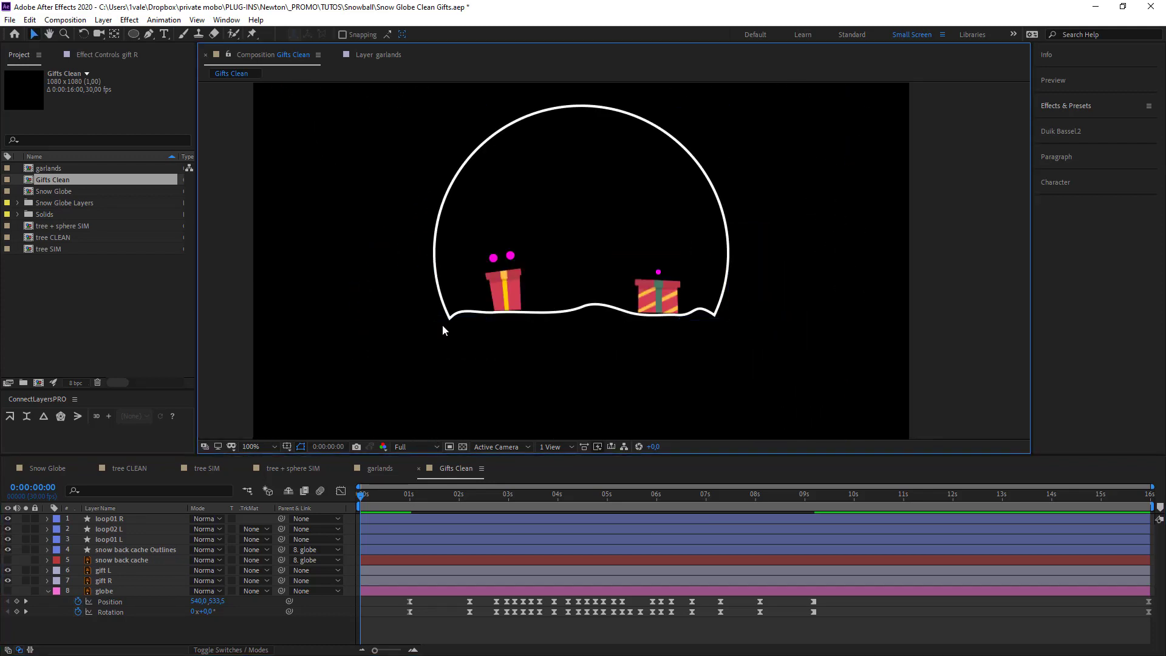
# Step: Open the composition in Newton and set the snow back cache Outlines body's mesh precision to 8
pyautogui.moveTo(376, 495); pyautogui.dragTo(335, 545)
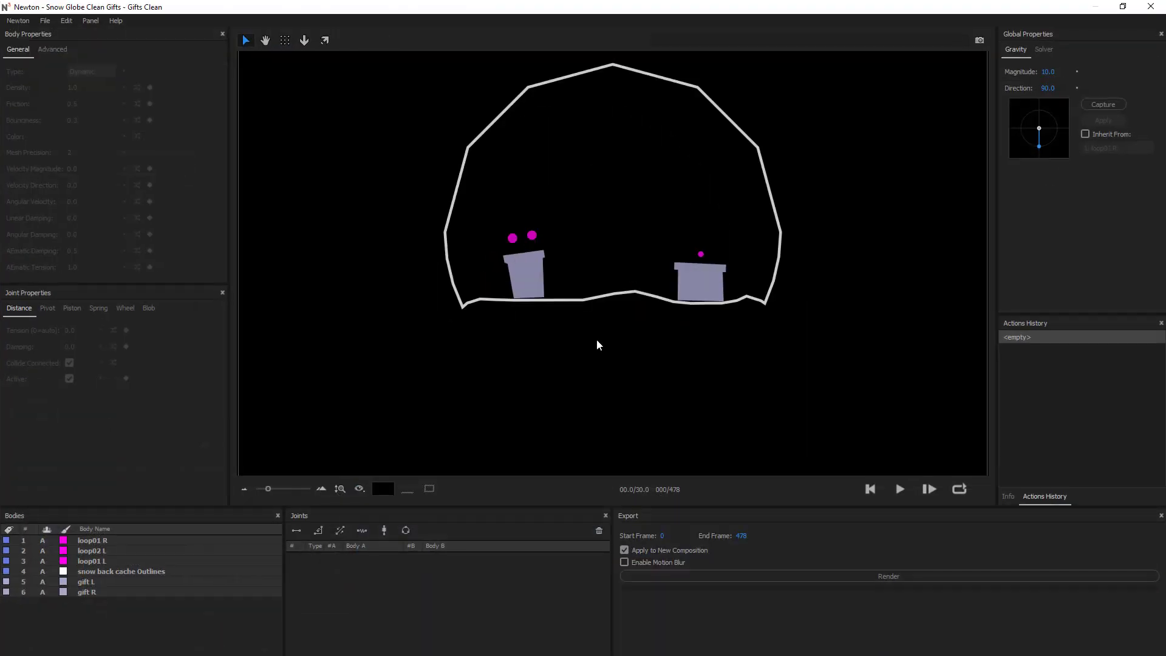
pyautogui.click(609, 287)
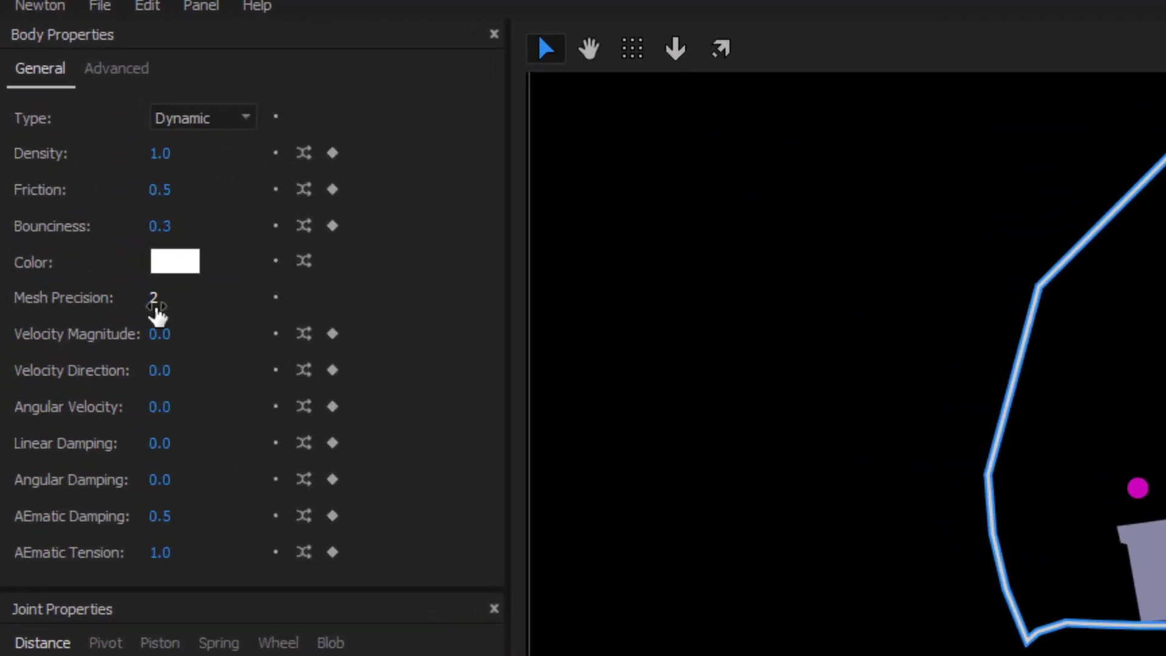
pyautogui.moveTo(156, 307); pyautogui.dragTo(243, 303)
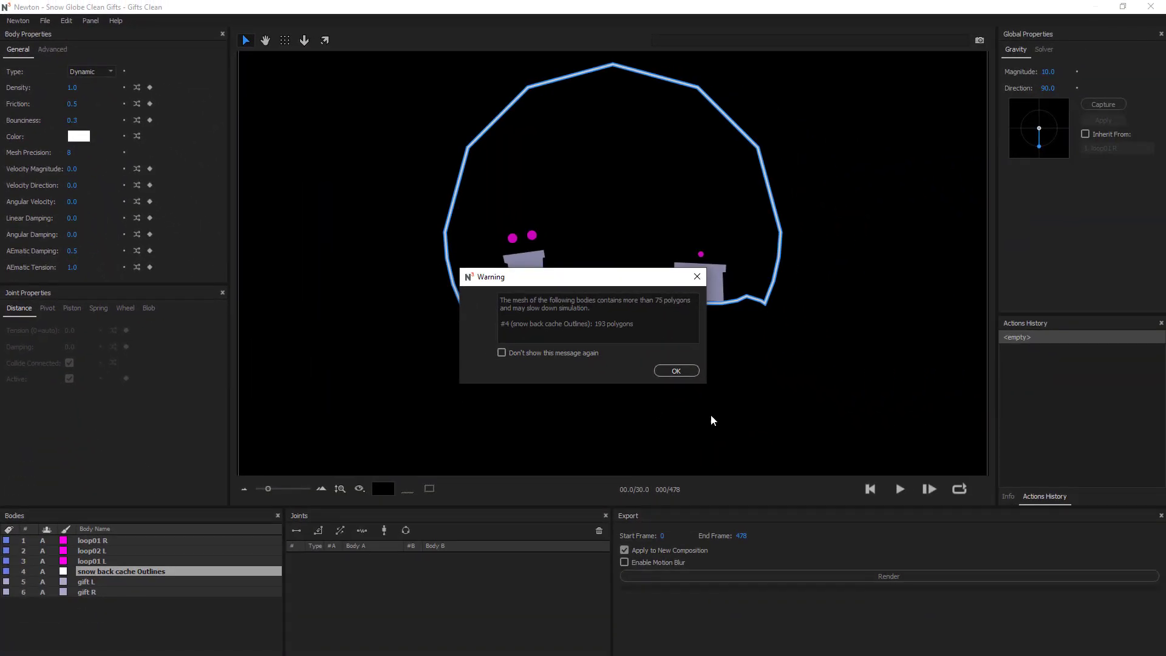
pyautogui.click(676, 371)
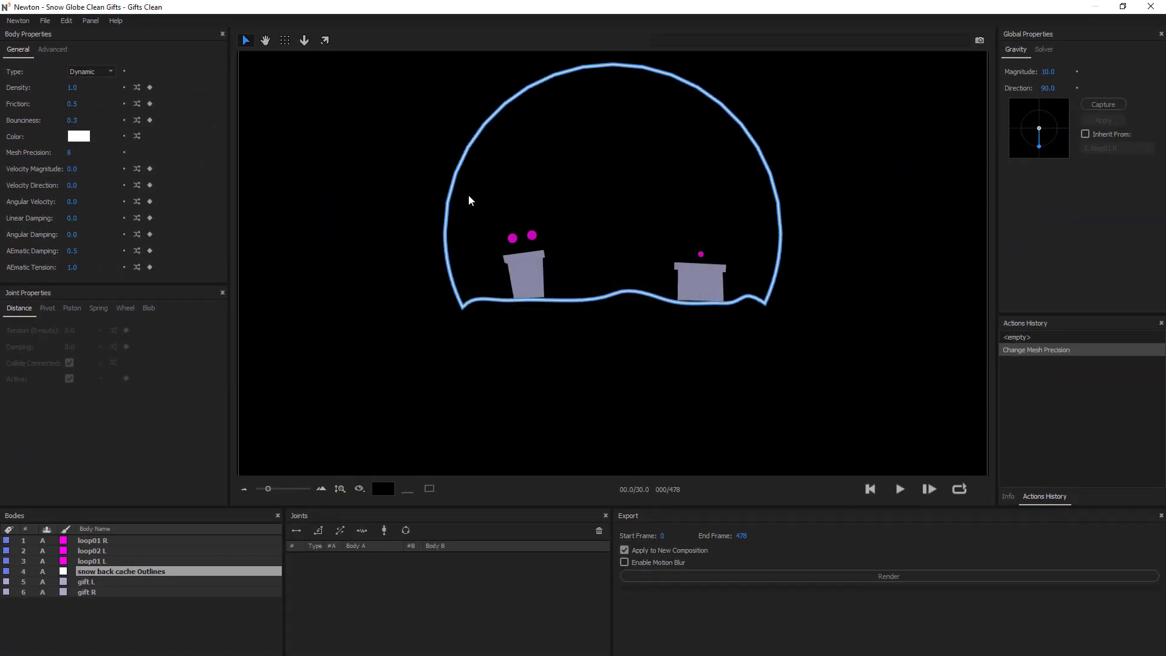
# Step: Set the mesh precision of the snow back cache Outlines body to 6
pyautogui.click(70, 155)
pyautogui.write('6')
pyautogui.press('Return')
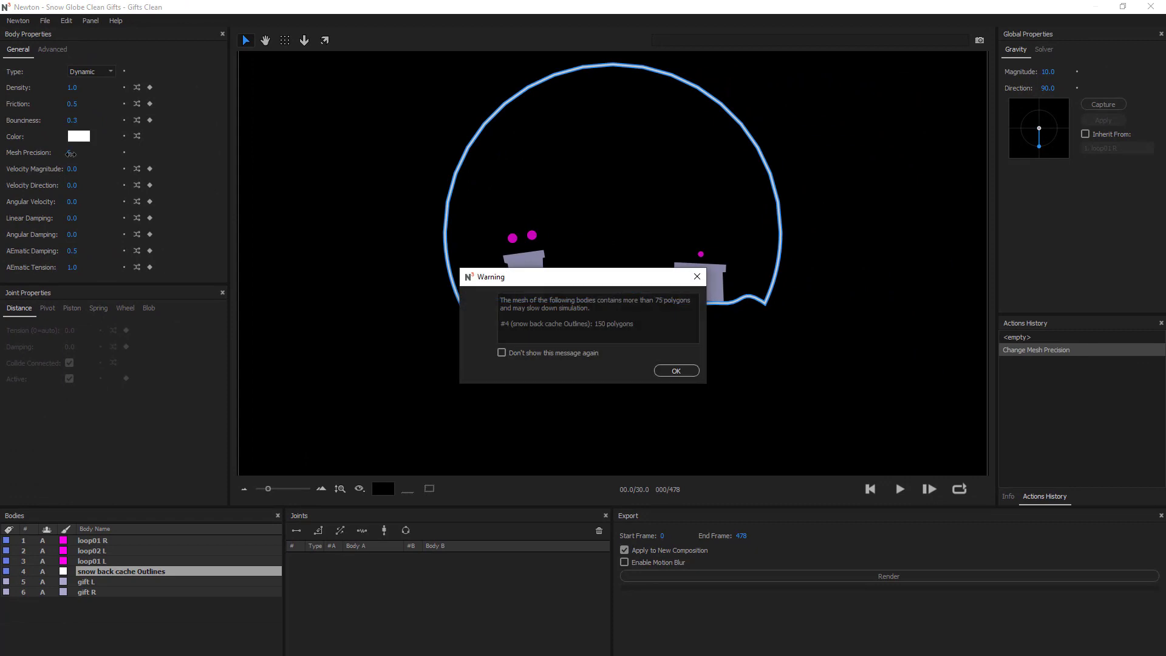
pyautogui.press('Return')
pyautogui.click(505, 363)
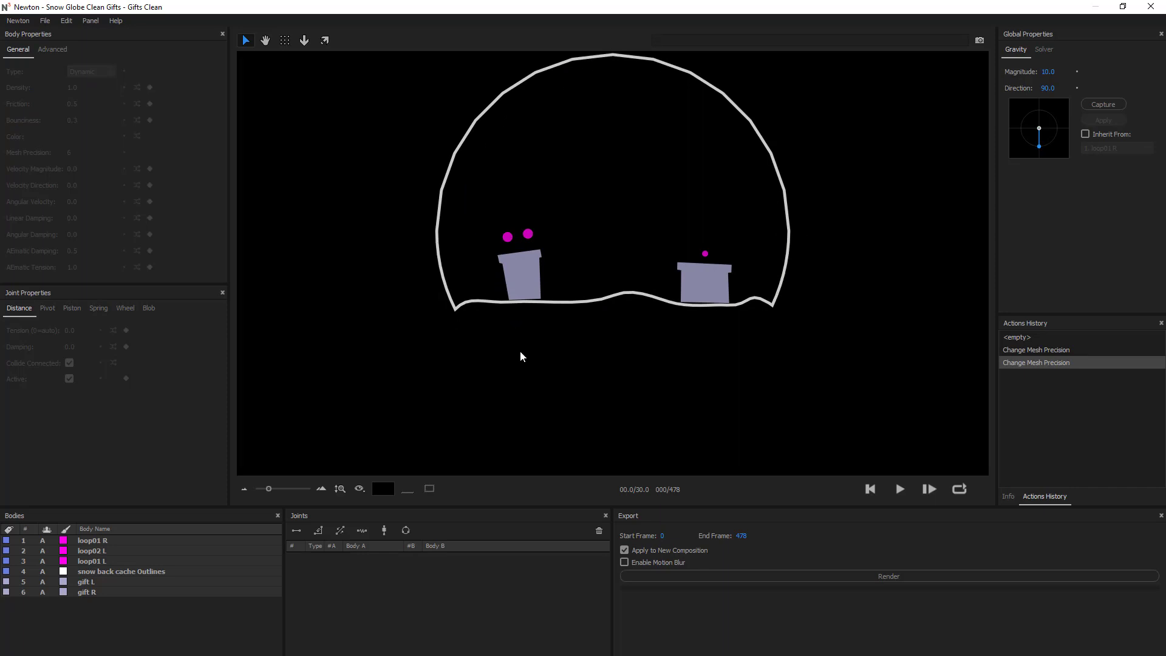
# Step: Change the snow back cache Outlines body's type to Kinematic
pyautogui.click(617, 279)
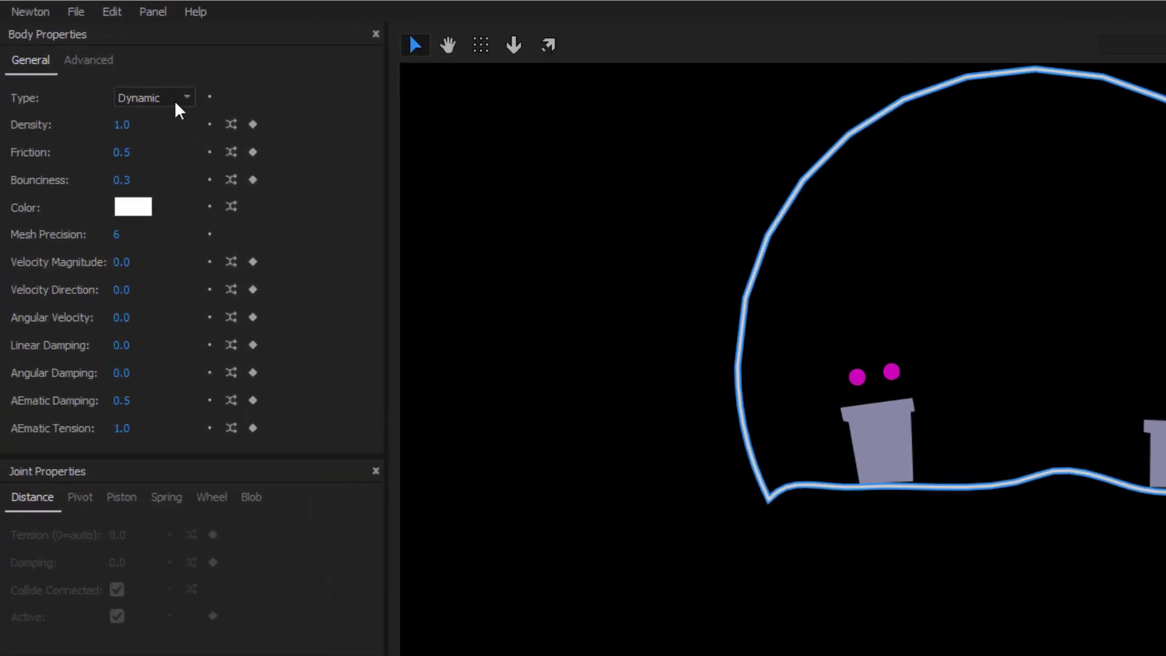
pyautogui.click(178, 110)
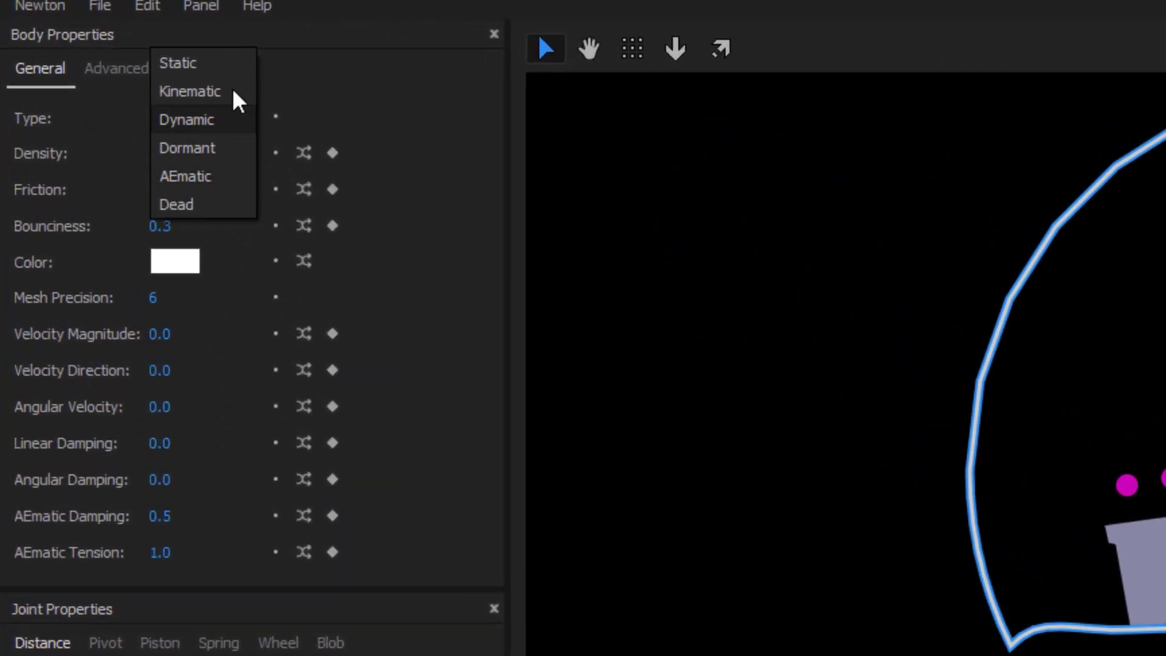
pyautogui.click(182, 80)
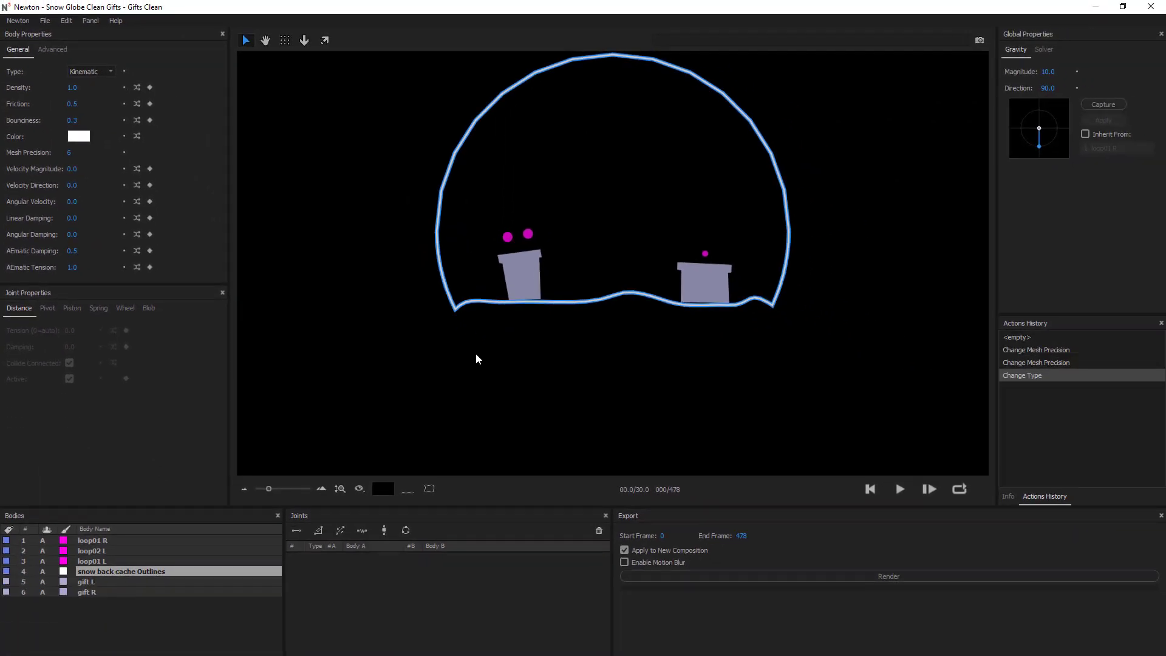
pyautogui.click(478, 367)
# Step: Preview the simulation of the gifts and circles inside the moving globe, and return it to the first frame
pyautogui.click(900, 489)
pyautogui.scroll(-4, 765, 435)
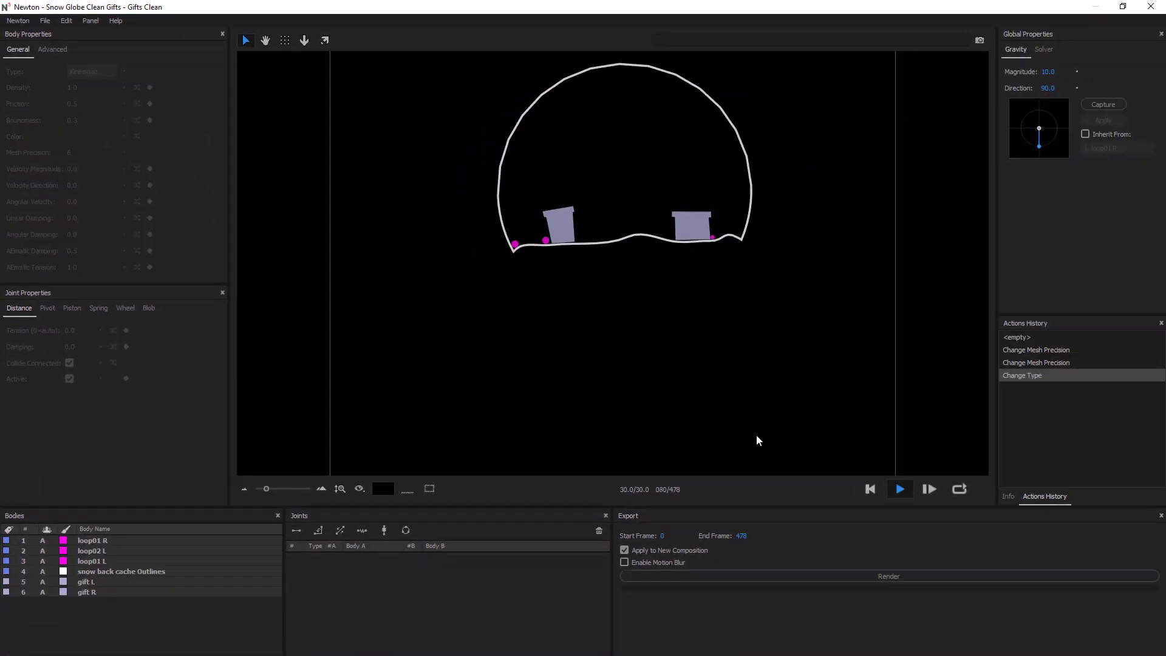
pyautogui.scroll(-1, 757, 438)
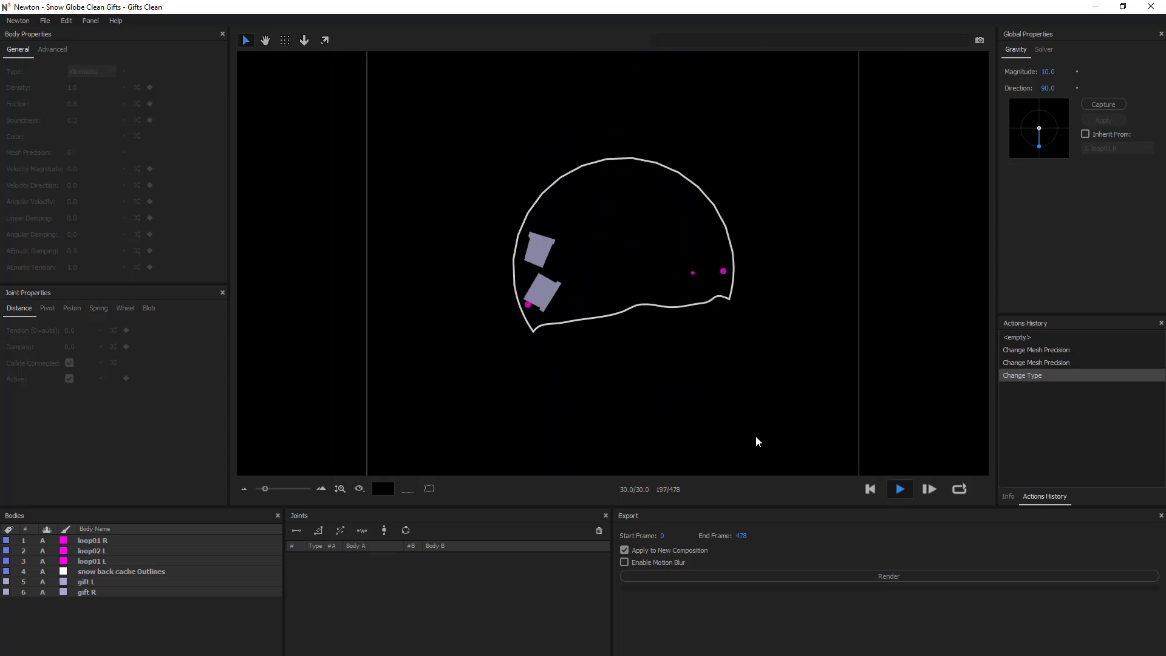
pyautogui.click(871, 489)
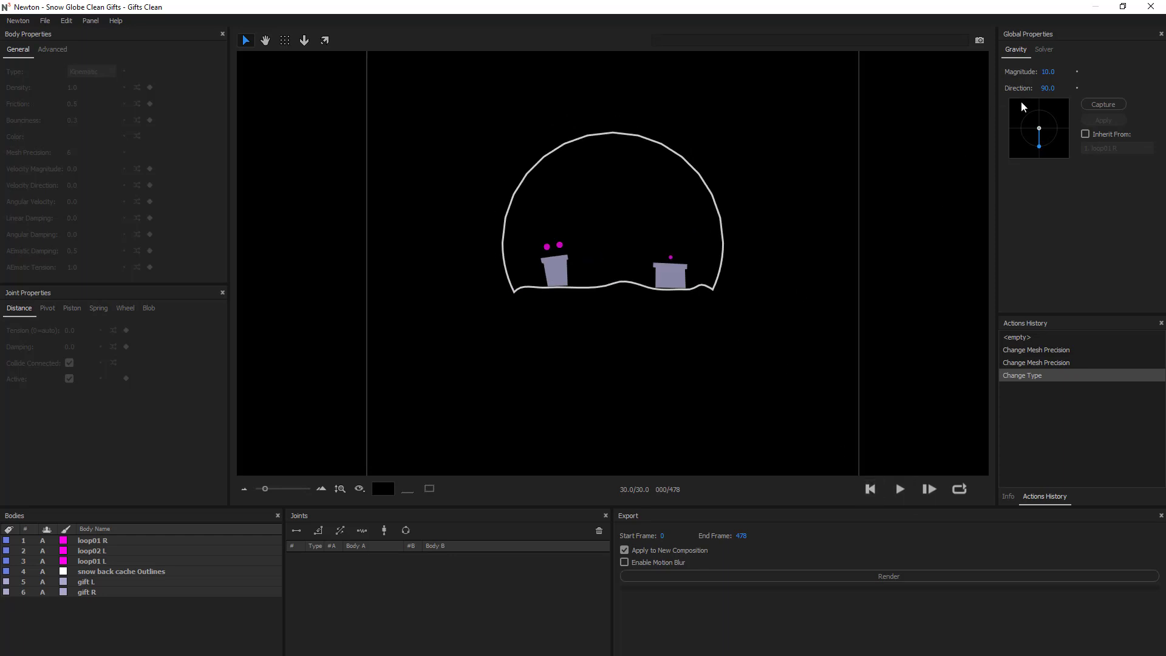
# Step: Set the global gravity magnitude to 5 and the solver sub-steps to 10
pyautogui.click(1051, 72)
pyautogui.write('5')
pyautogui.press('Return')
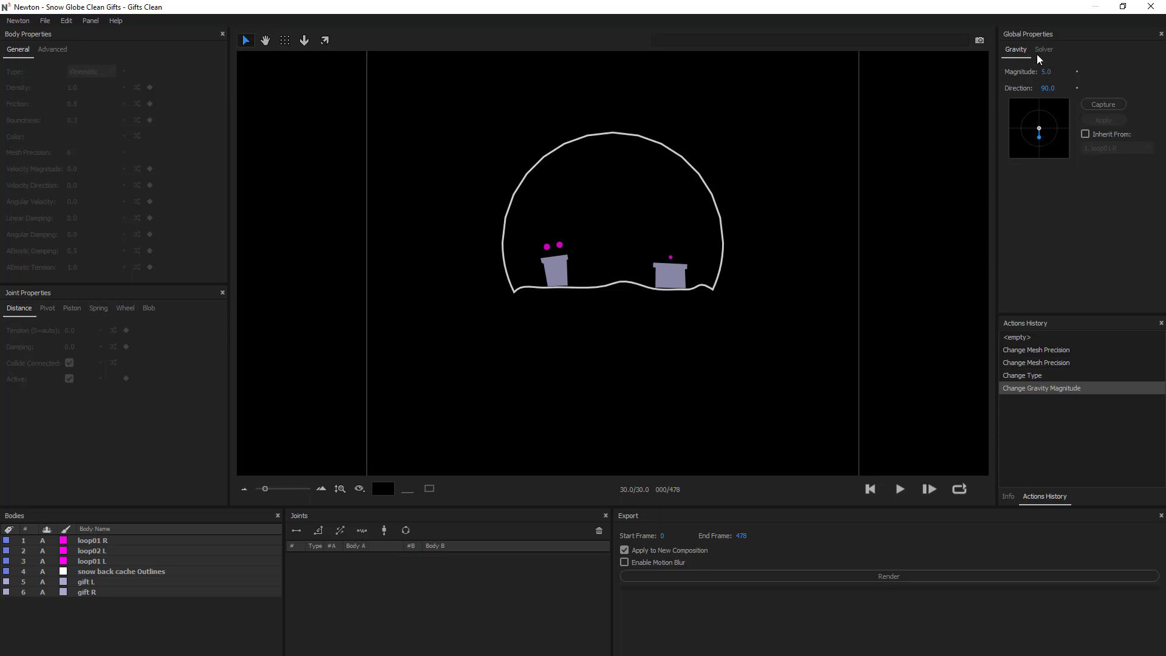
pyautogui.click(1052, 51)
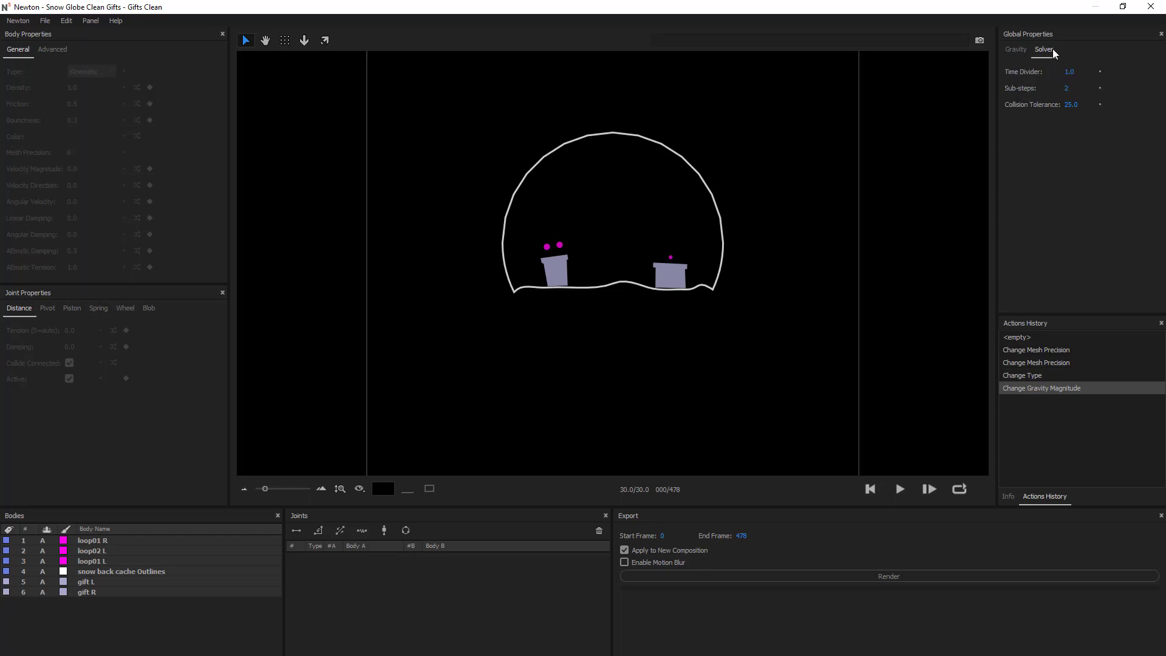
pyautogui.click(1070, 90)
pyautogui.write('10')
pyautogui.press('Return')
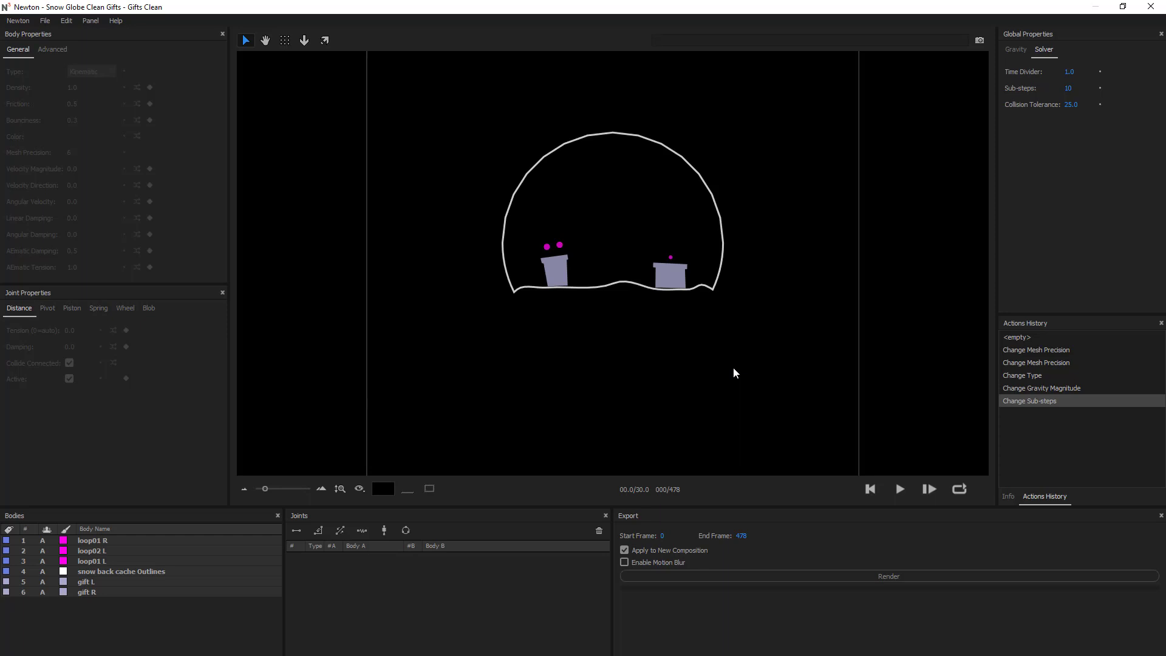
# Step: Change the body color of gift L and gift R to orange (#ff5500)
pyautogui.scroll(3, 606, 300)
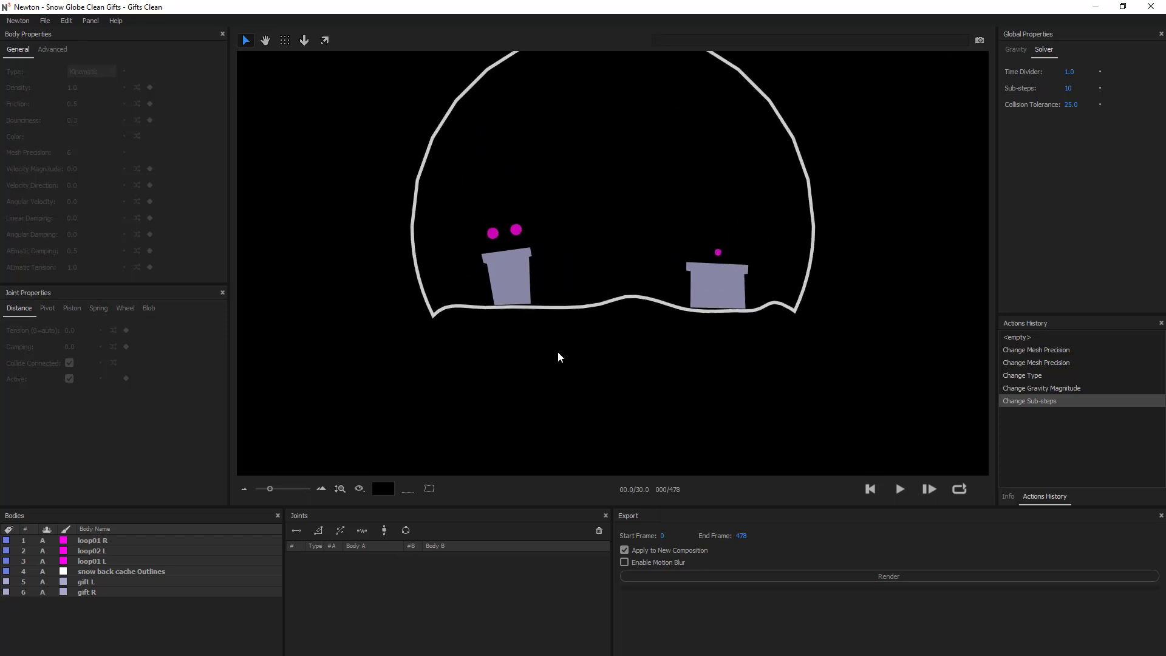
pyautogui.click(524, 283)
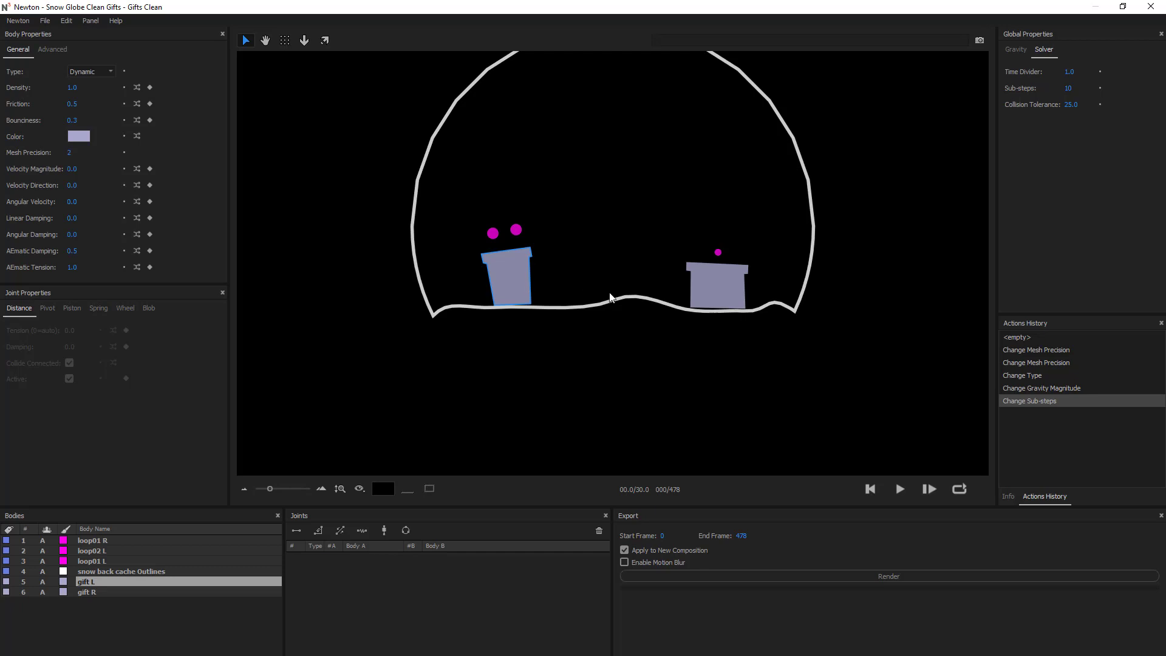
pyautogui.keyDown('shift'); pyautogui.click(714, 291); pyautogui.keyUp('shift')
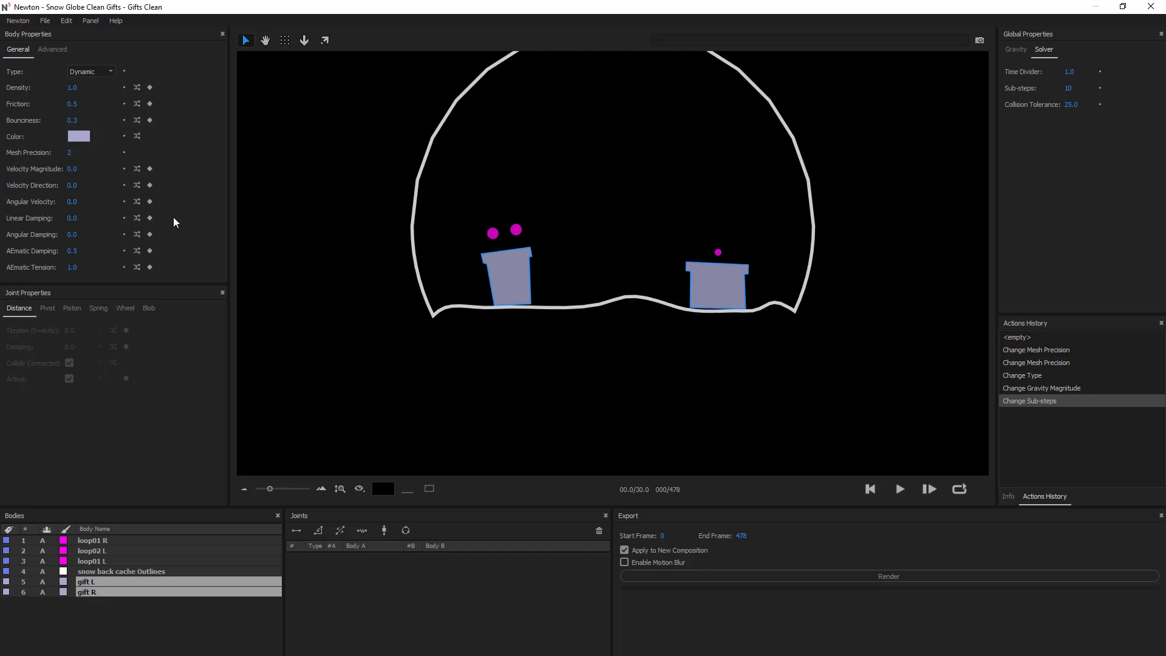
pyautogui.click(79, 136)
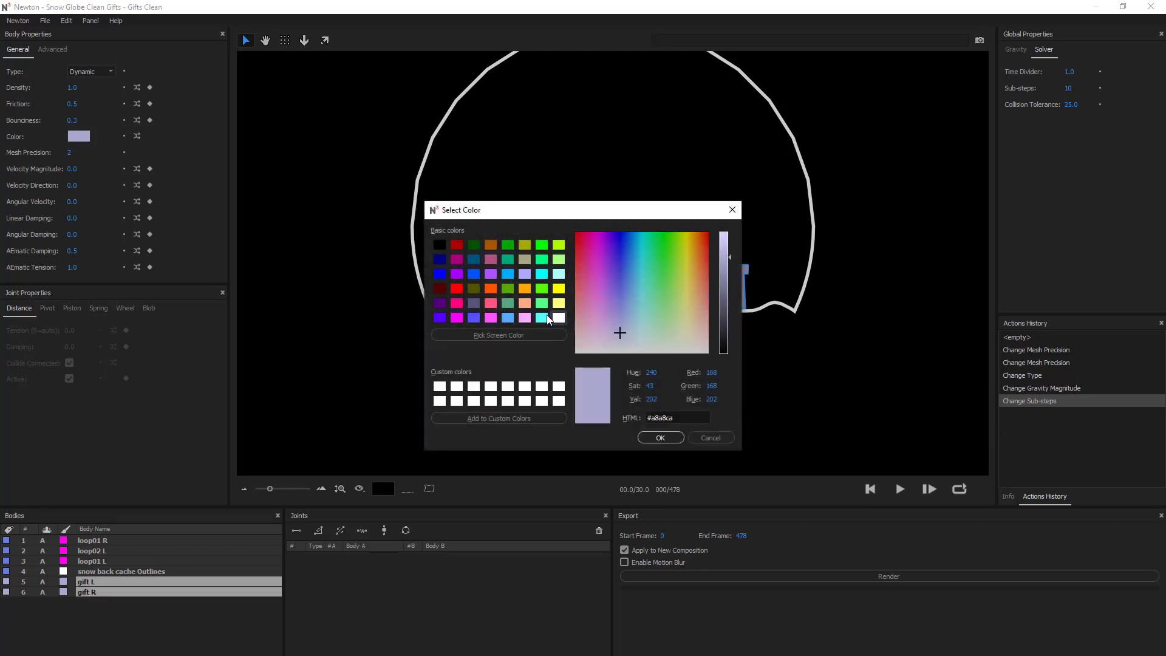
pyautogui.click(491, 289)
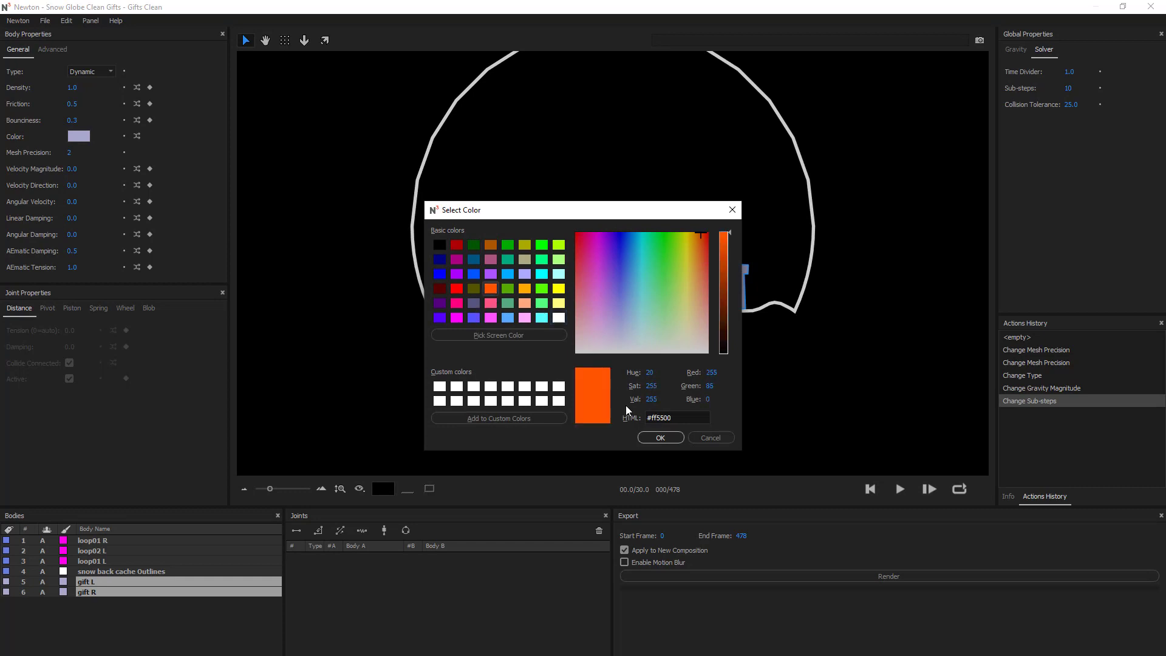
pyautogui.click(661, 438)
pyautogui.click(479, 410)
pyautogui.click(502, 275)
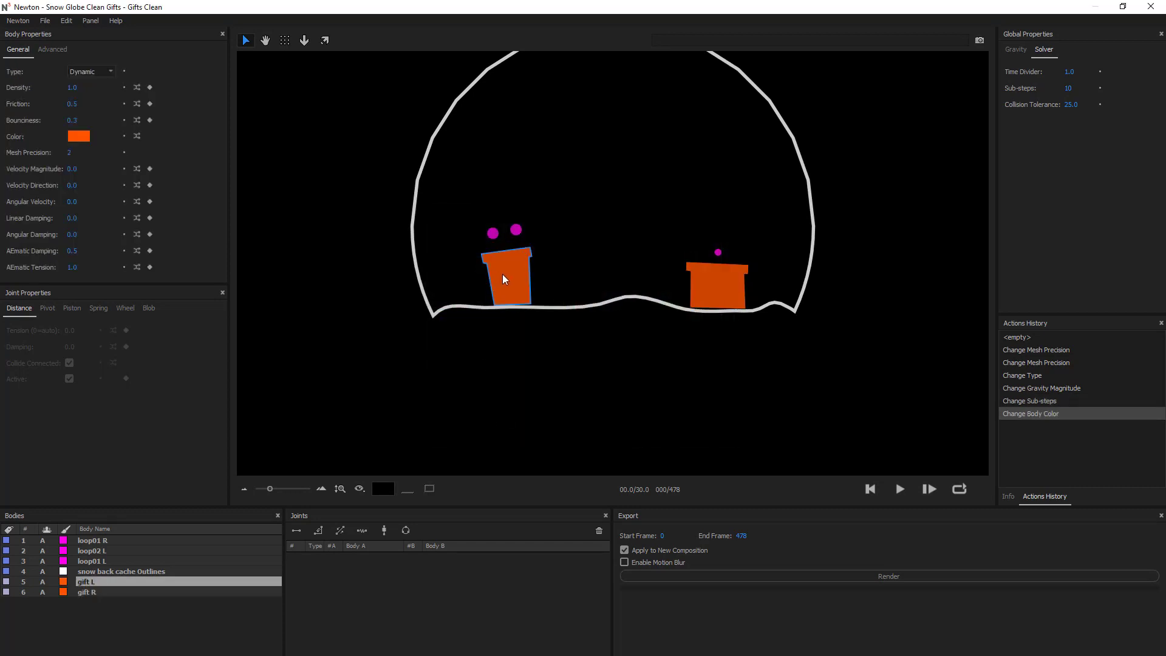
pyautogui.keyDown('shift'); pyautogui.click(714, 286); pyautogui.keyUp('shift')
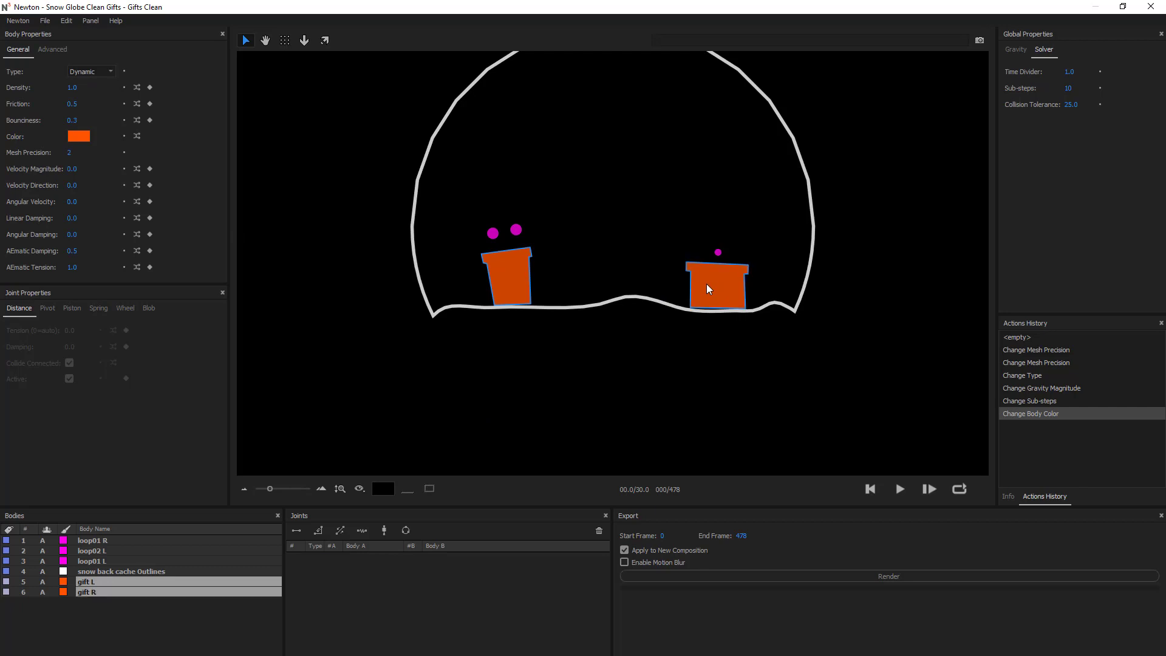
pyautogui.click(75, 219)
pyautogui.click(483, 279)
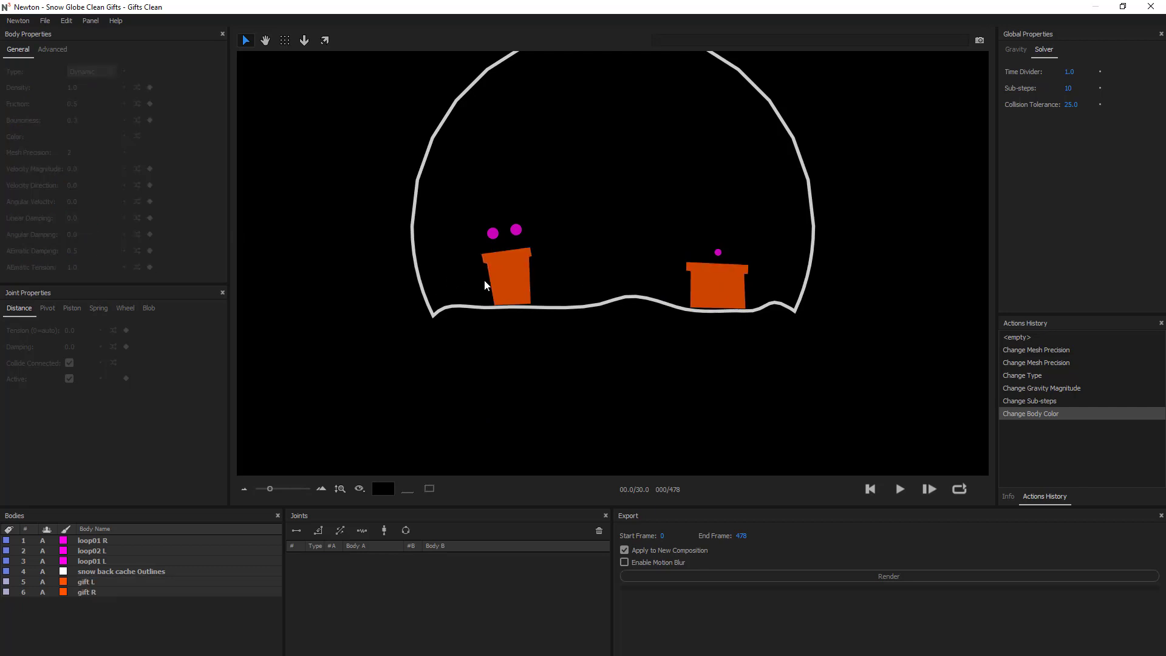
# Step: Set the linear damping of gift L and gift R to 1 and their angular damping to 0.3
pyautogui.click(490, 275)
pyautogui.keyDown('shift'); pyautogui.click(723, 284); pyautogui.keyUp('shift')
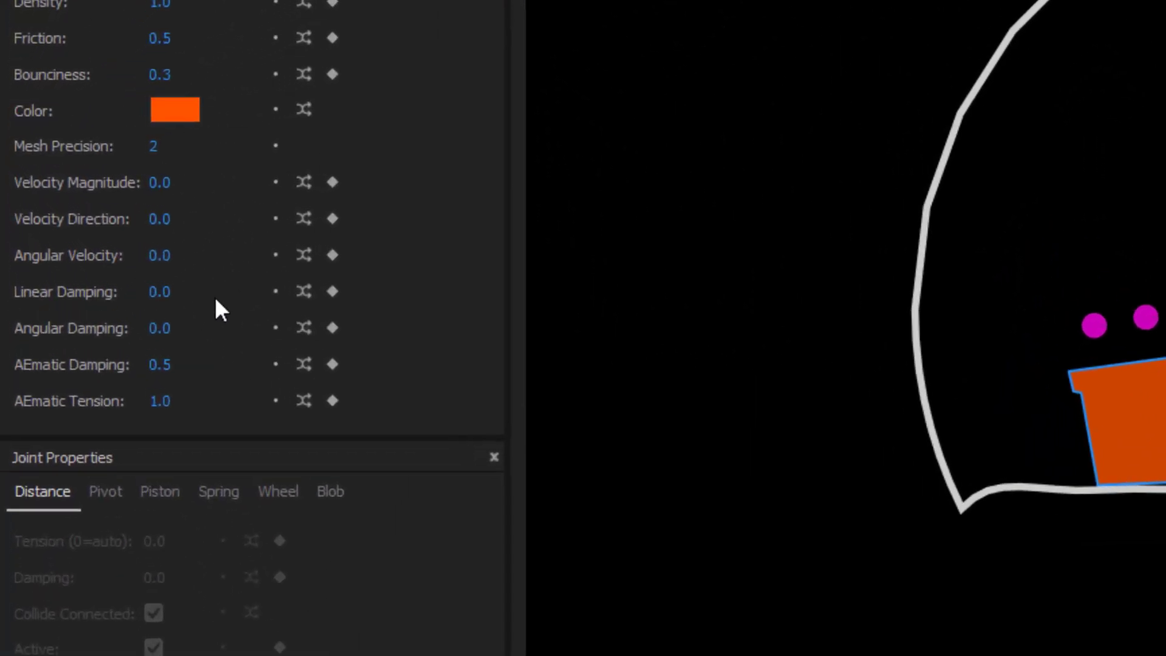
pyautogui.write('1')
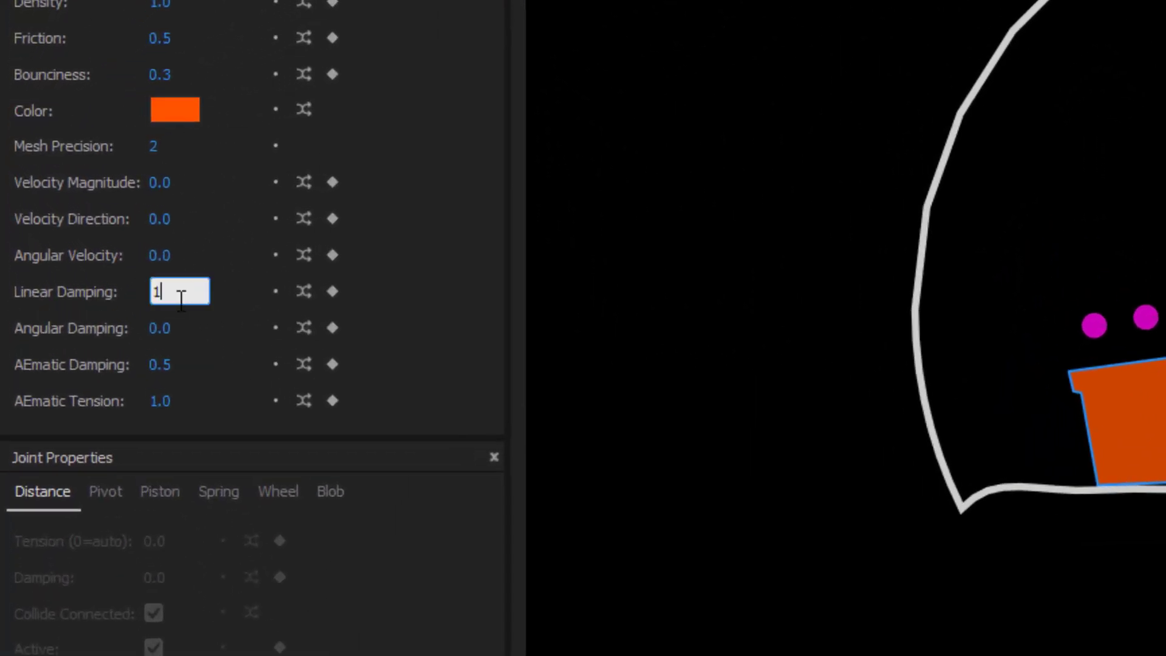
pyautogui.press('Return')
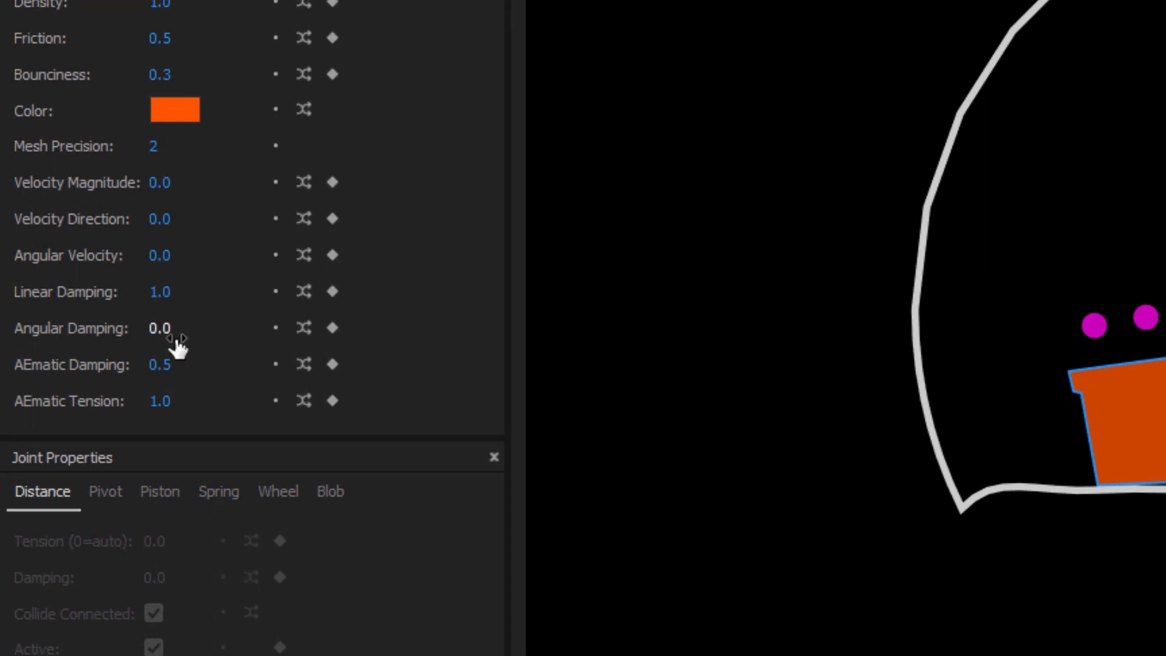
pyautogui.click(175, 338)
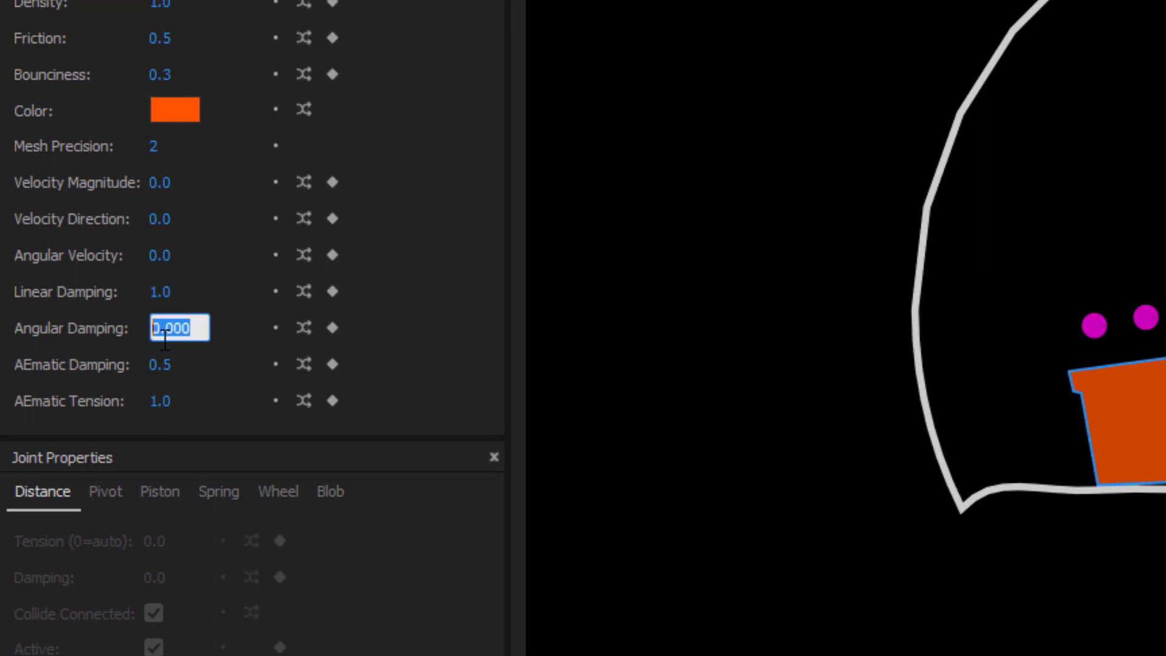
pyautogui.write('0.3')
pyautogui.press('Return')
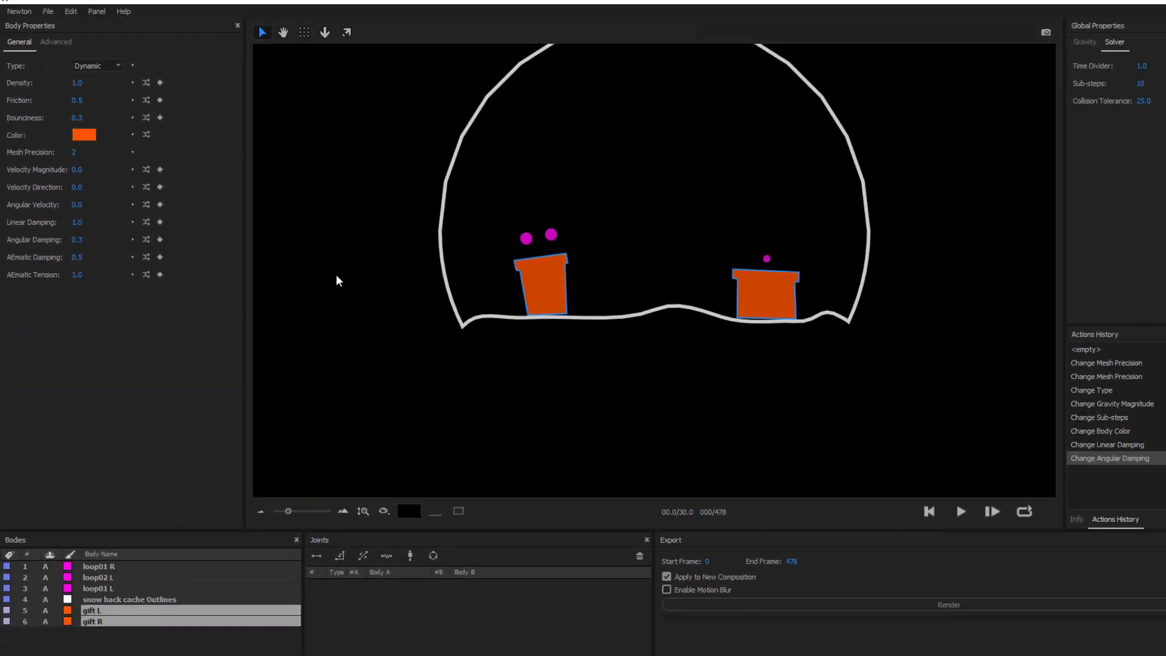
# Step: Preview the simulation with the damped gifts in the moving globe, and return it to the first frame
pyautogui.press('space')
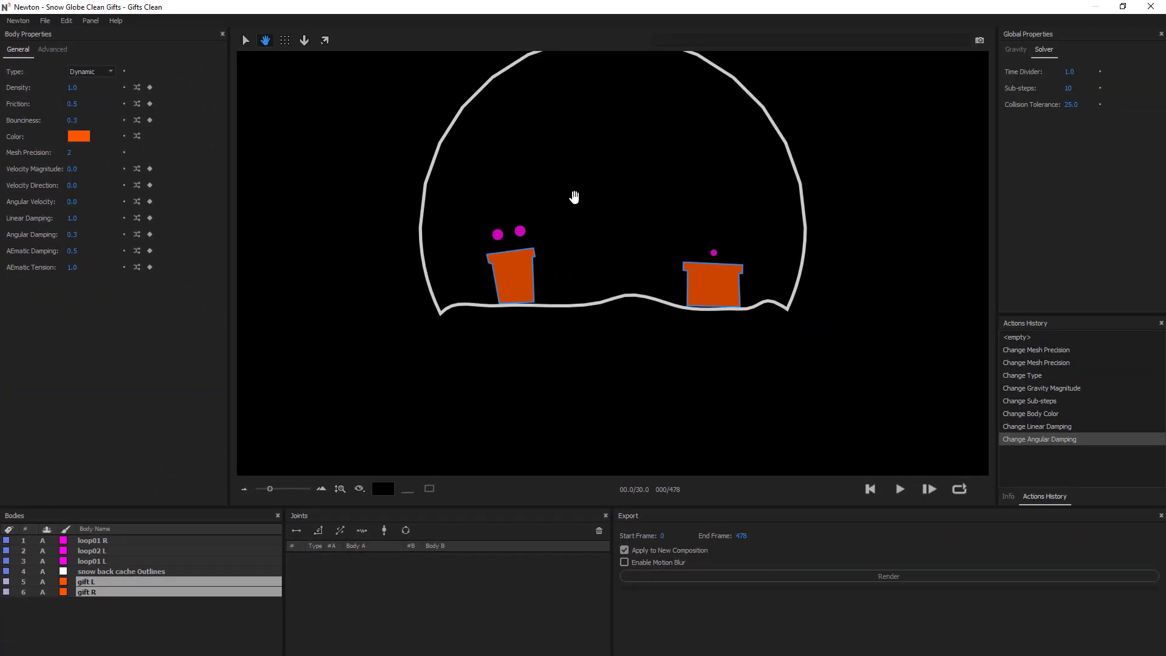
pyautogui.moveTo(694, 207); pyautogui.dragTo(628, 299)
pyautogui.click(900, 490)
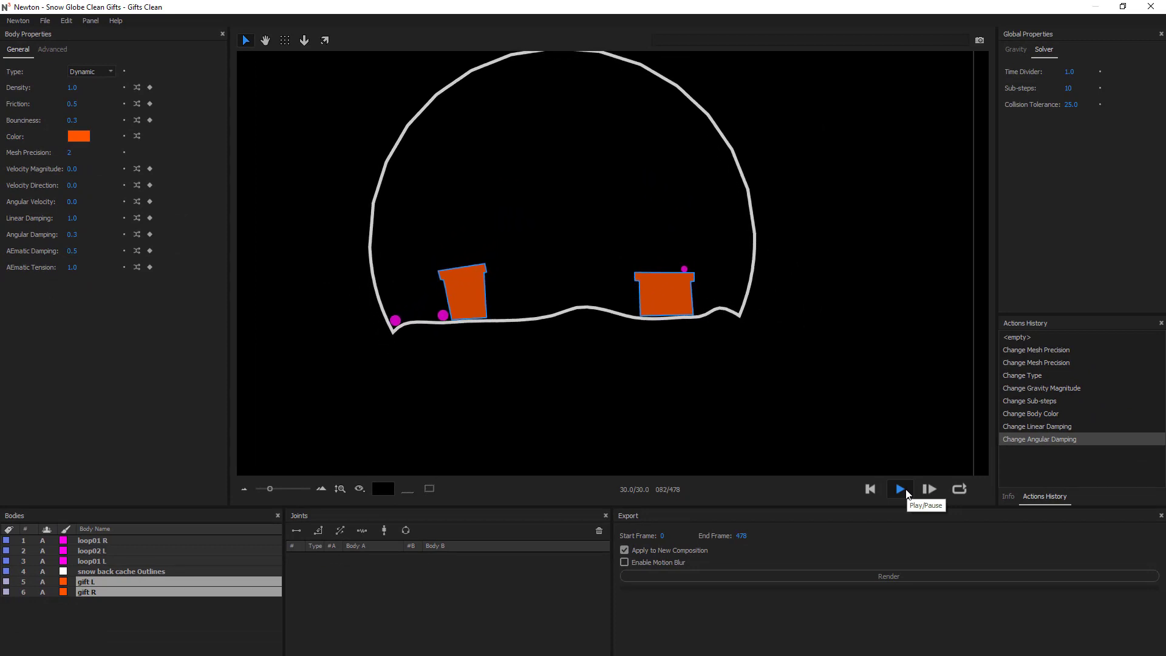
pyautogui.scroll(-9, 746, 392)
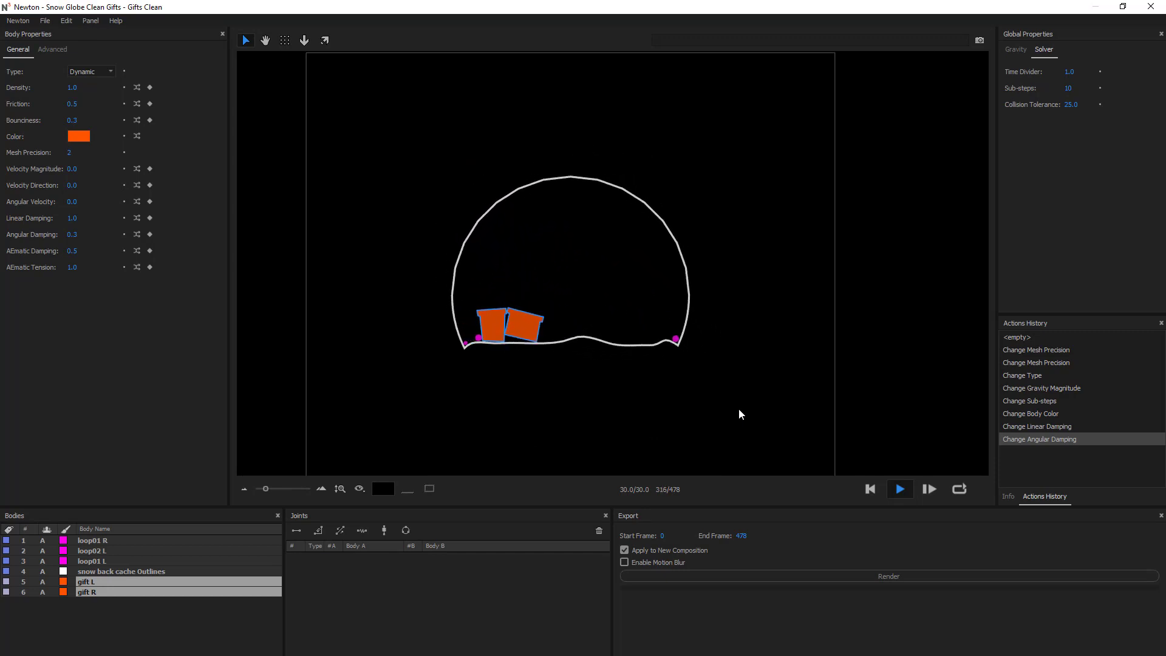
pyautogui.click(870, 491)
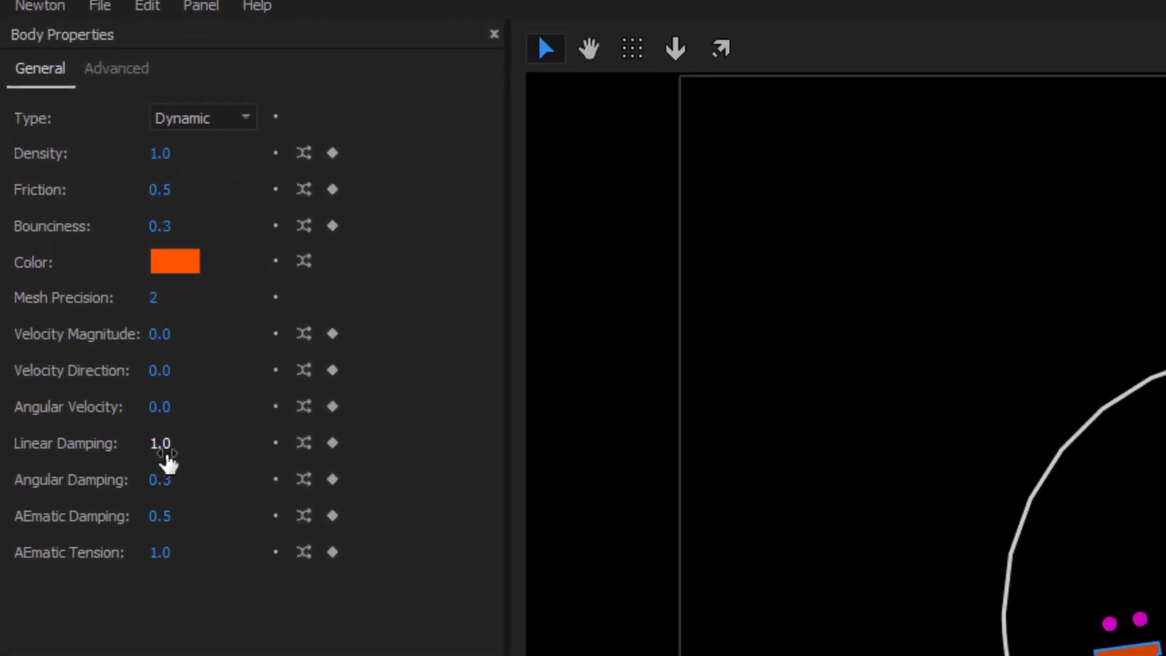
# Step: Set the linear damping of both gifts to 3
pyautogui.click(164, 453)
pyautogui.write('3')
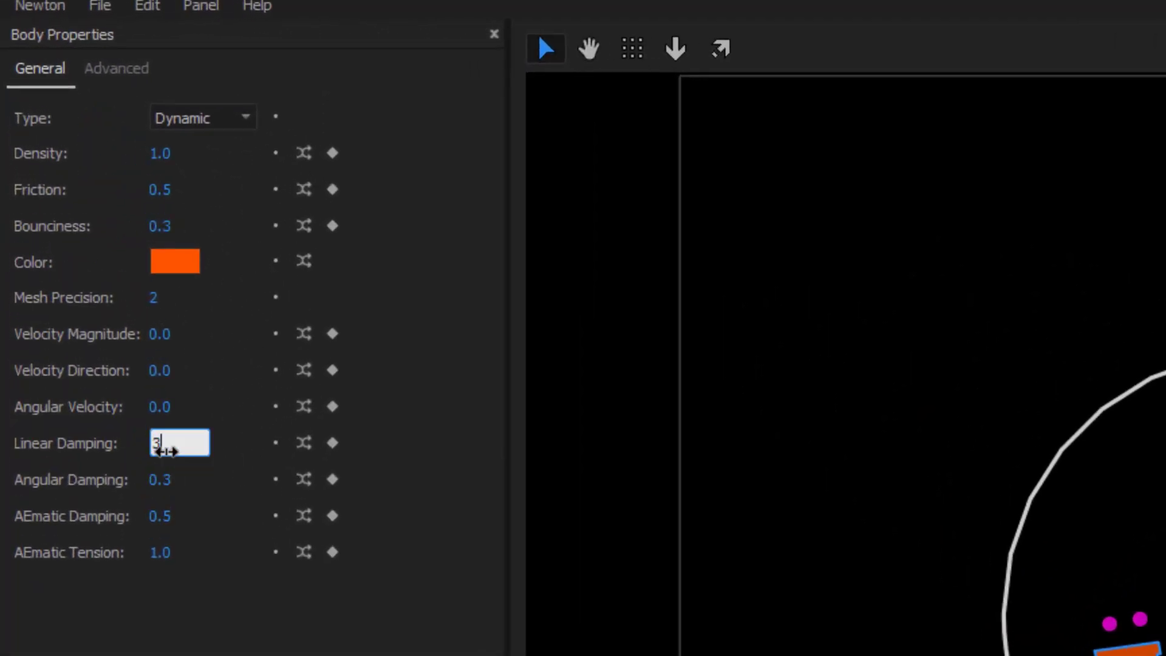
pyautogui.press('Return')
# Step: Set the linear damping of both gifts to 5
pyautogui.click(164, 451)
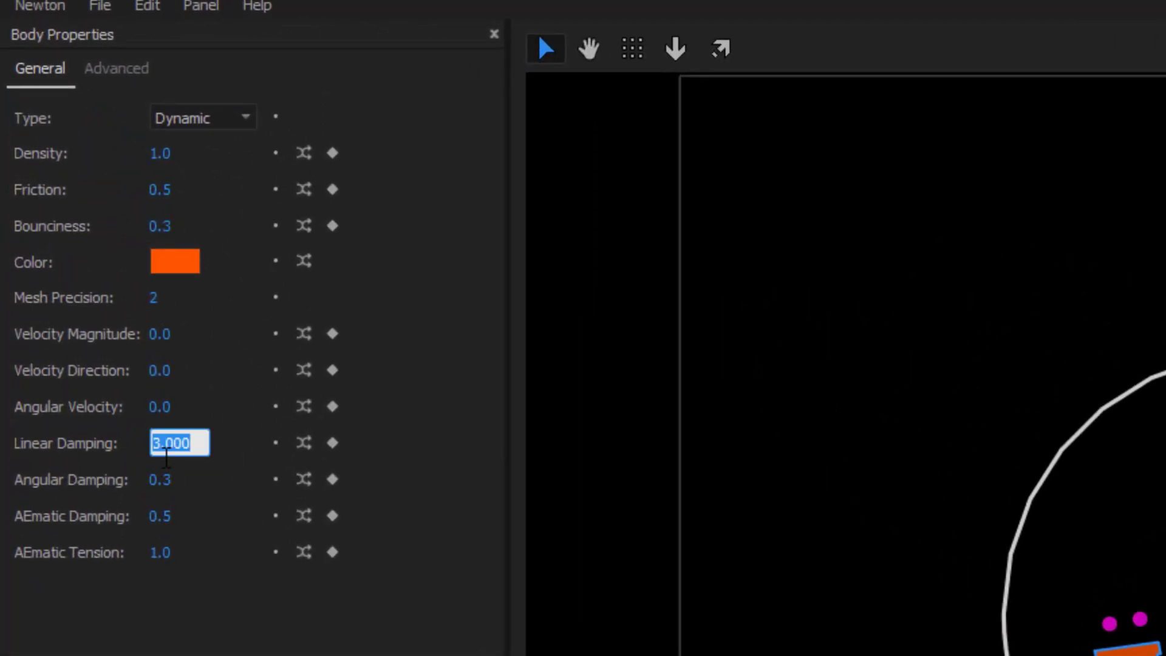
pyautogui.write('5')
pyautogui.press('Return')
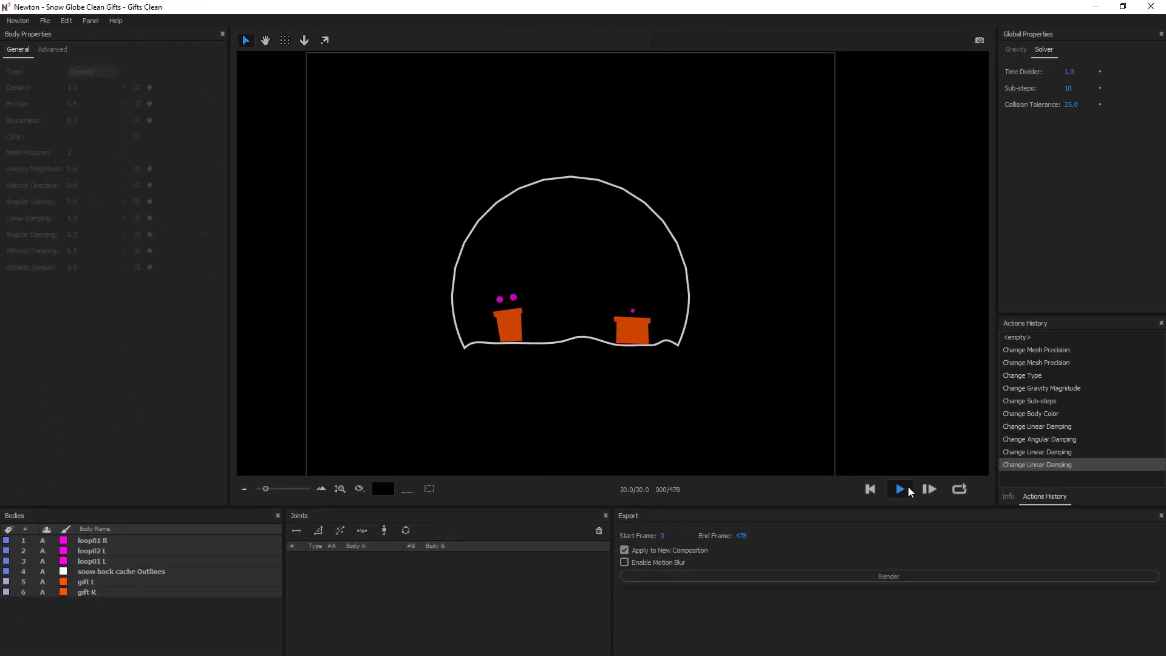
# Step: Play the simulation to check the gifts' movement with the stronger damping, and return it to the first frame
pyautogui.click(909, 490)
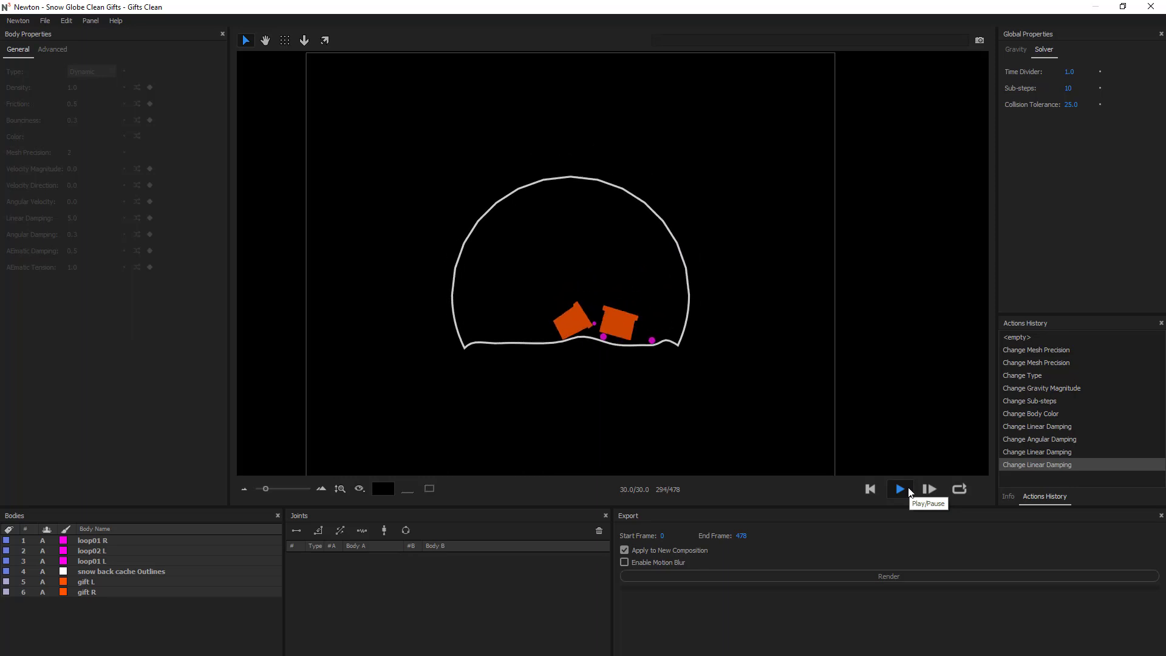
pyautogui.click(872, 489)
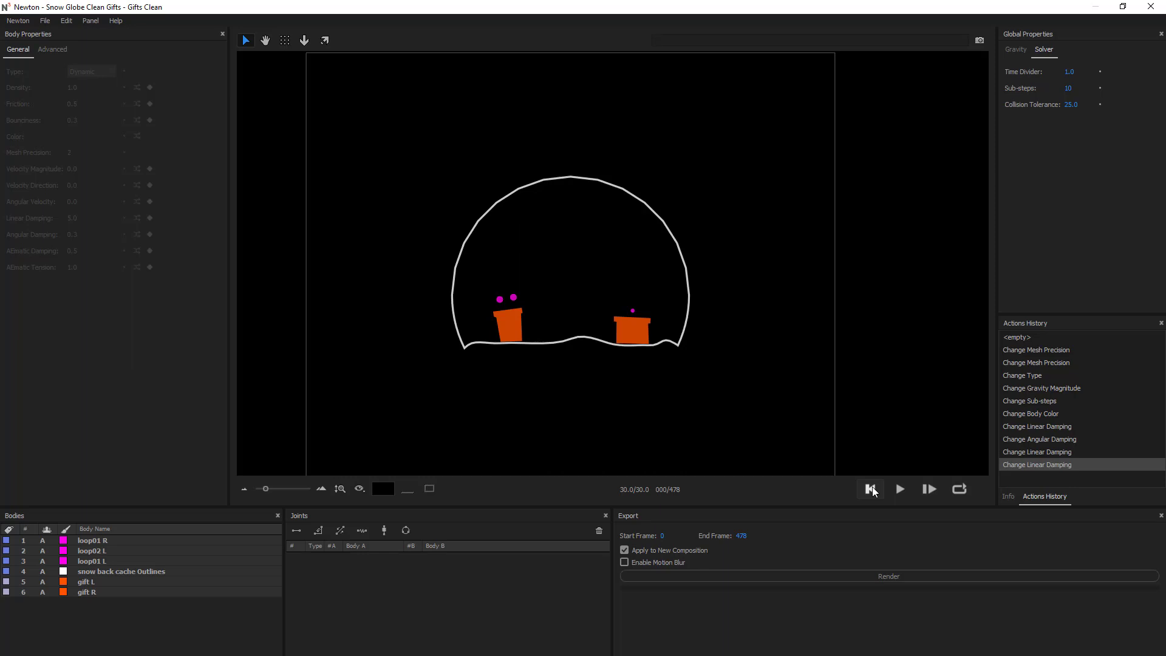
pyautogui.scroll(5, 571, 355)
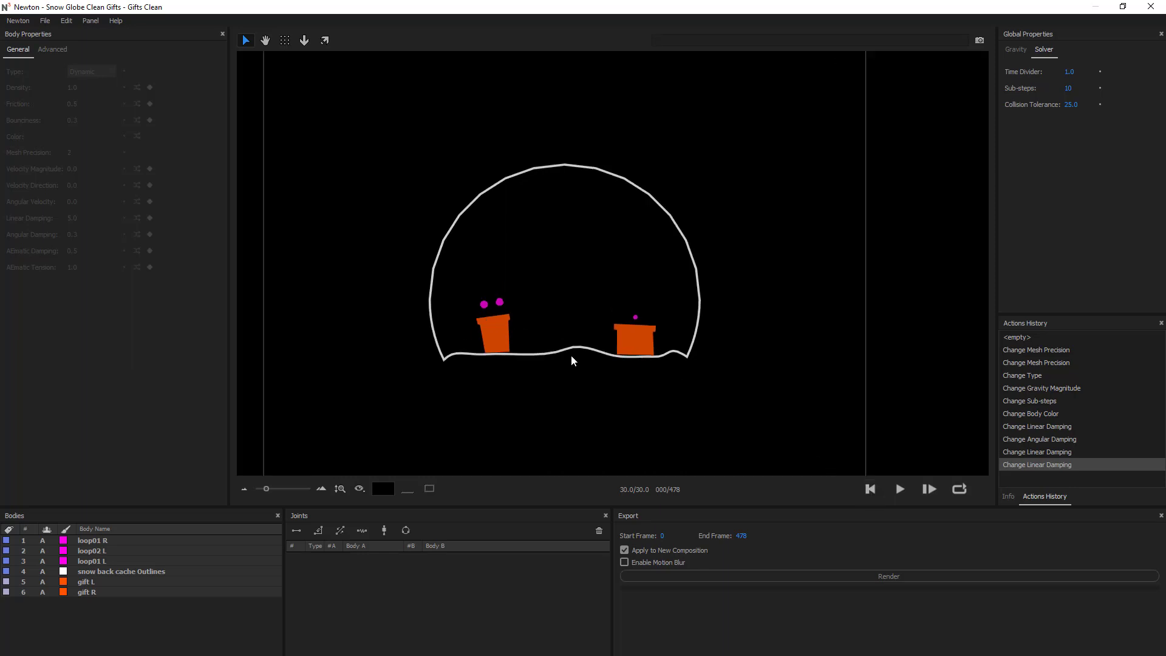
pyautogui.scroll(3, 509, 365)
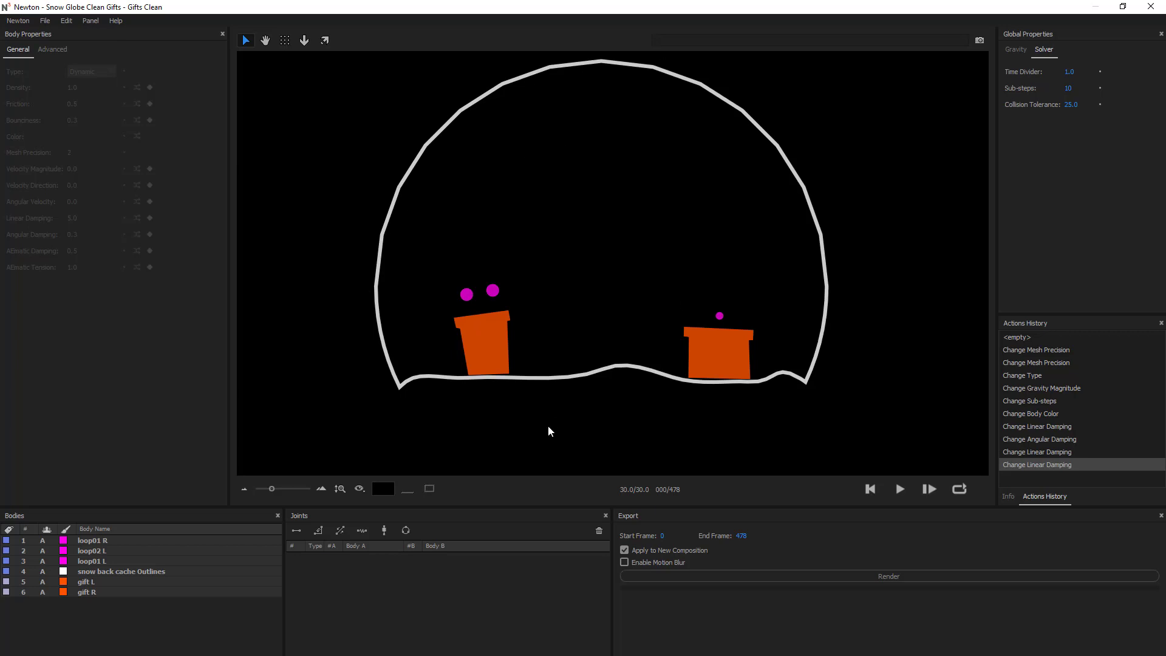
pyautogui.click(486, 342)
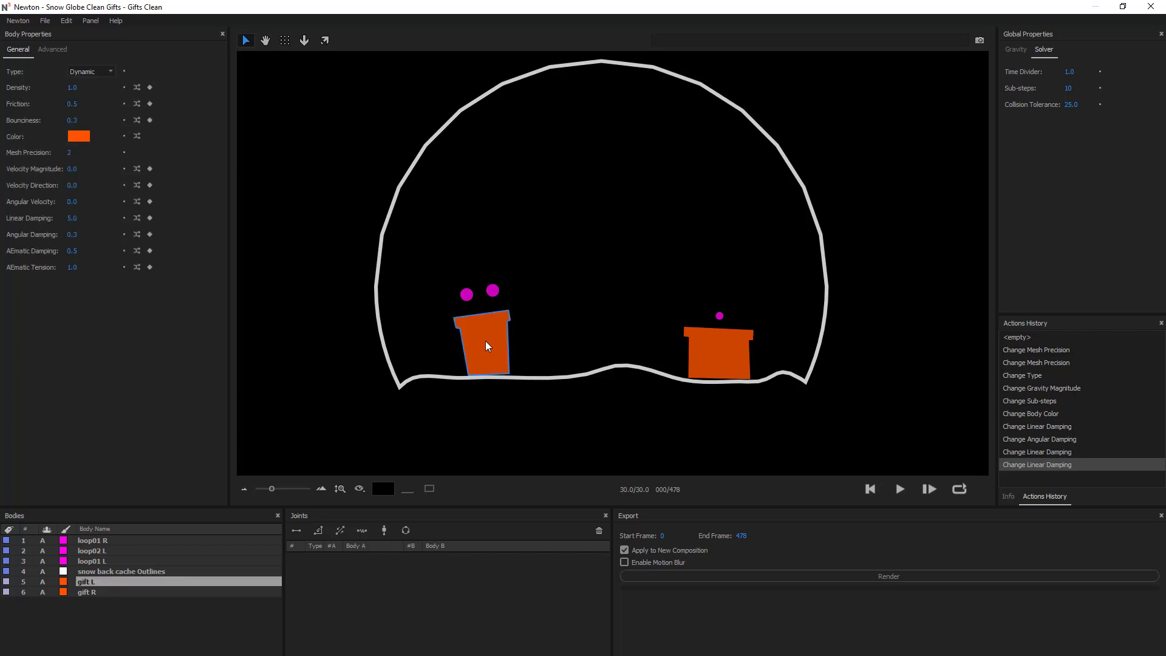
pyautogui.keyDown('shift'); pyautogui.click(468, 298); pyautogui.keyUp('shift')
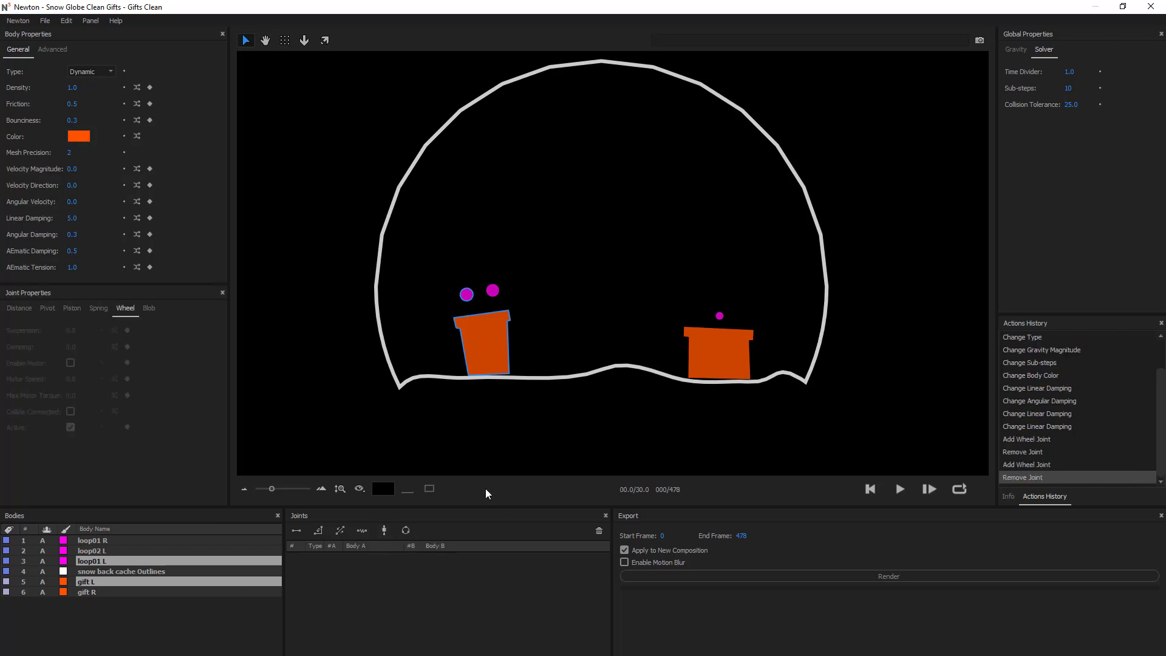
pyautogui.click(486, 474)
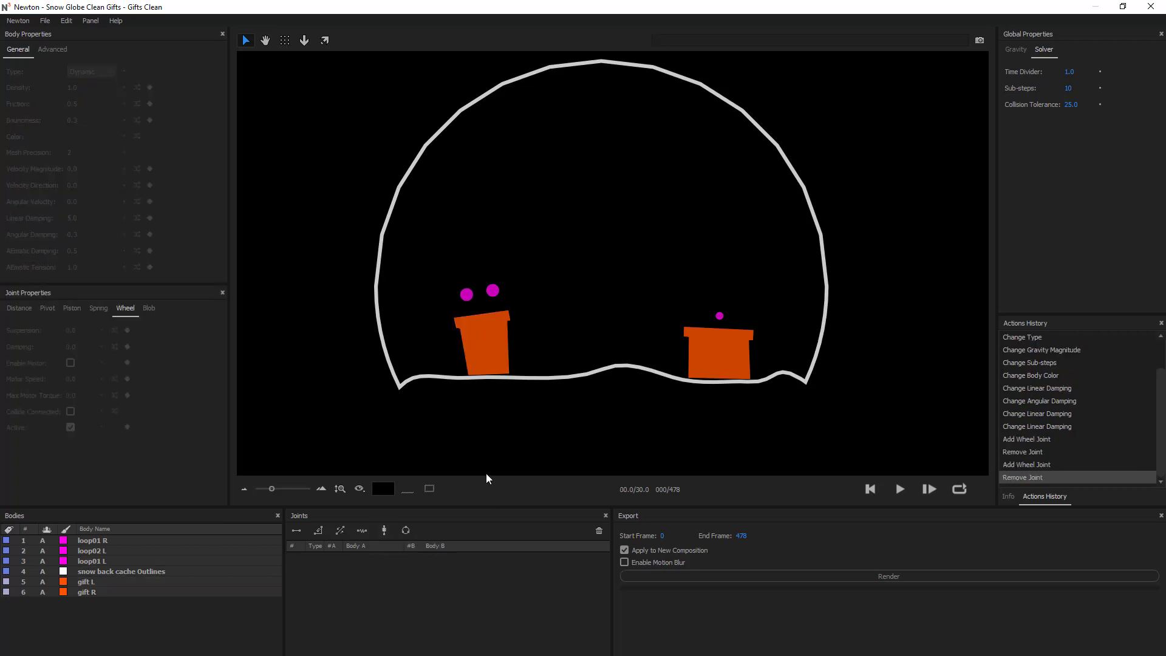
# Step: Add a wheel joint with gift L as body A and the loop01 L circle as body B
pyautogui.click(471, 328)
pyautogui.keyDown('shift'); pyautogui.click(466, 299); pyautogui.keyUp('shift')
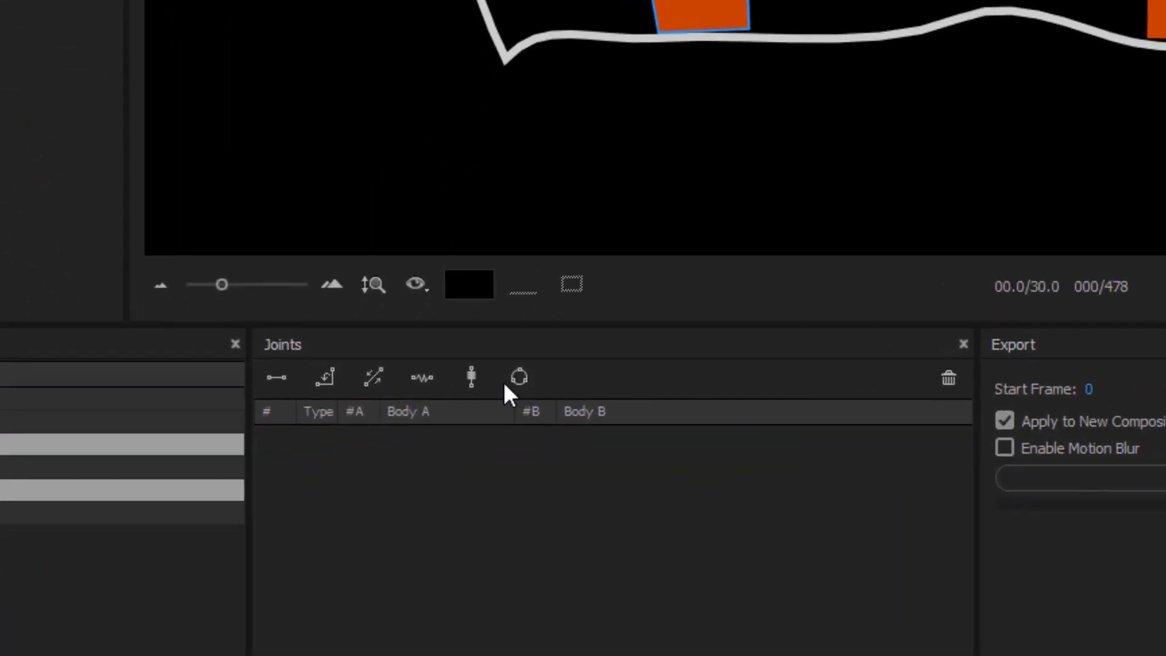
pyautogui.click(384, 530)
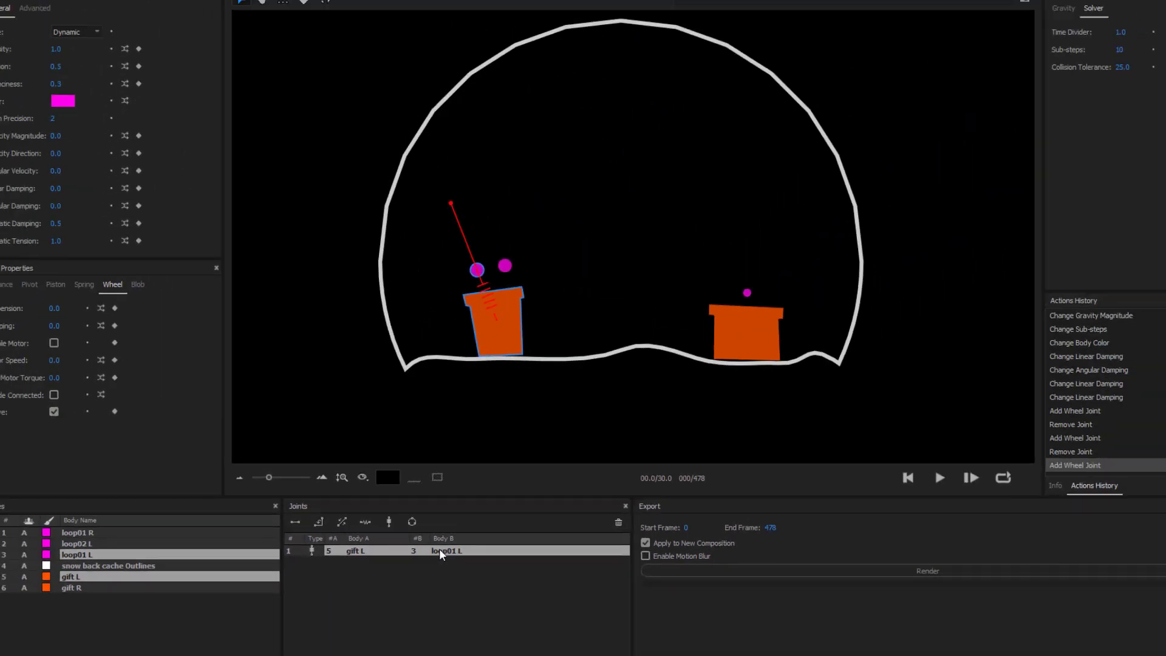
pyautogui.click(497, 382)
# Step: Add a wheel joint with gift L as body A and the loop02 L circle as body B
pyautogui.click(479, 334)
pyautogui.keyDown('shift'); pyautogui.click(492, 291); pyautogui.keyUp('shift')
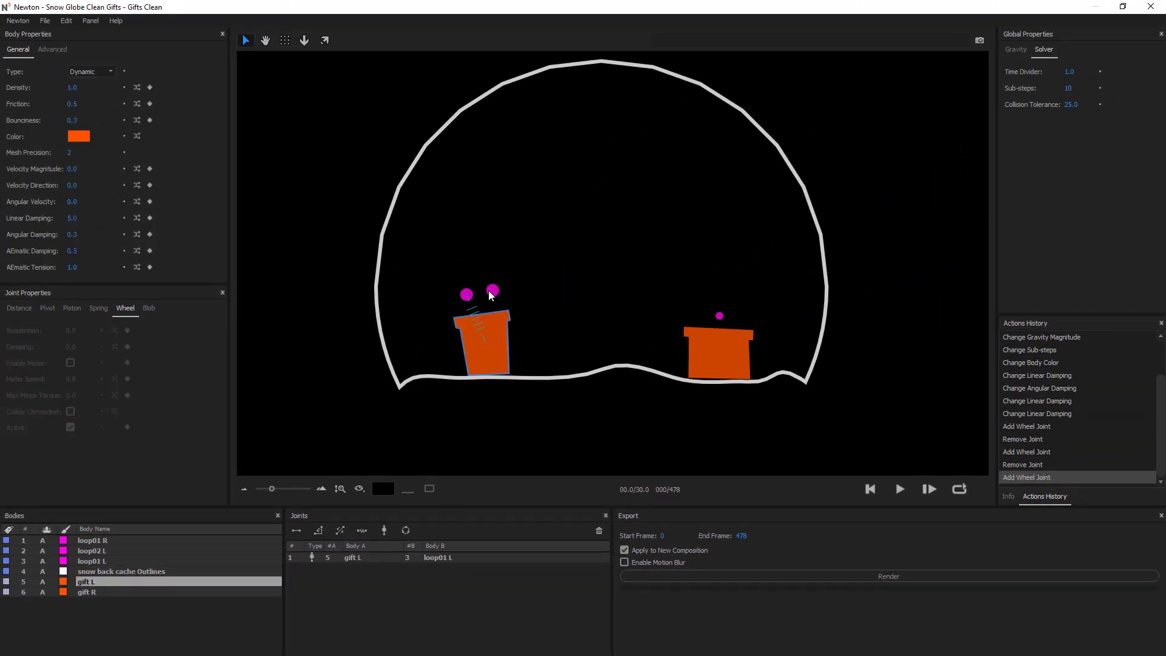
pyautogui.click(383, 530)
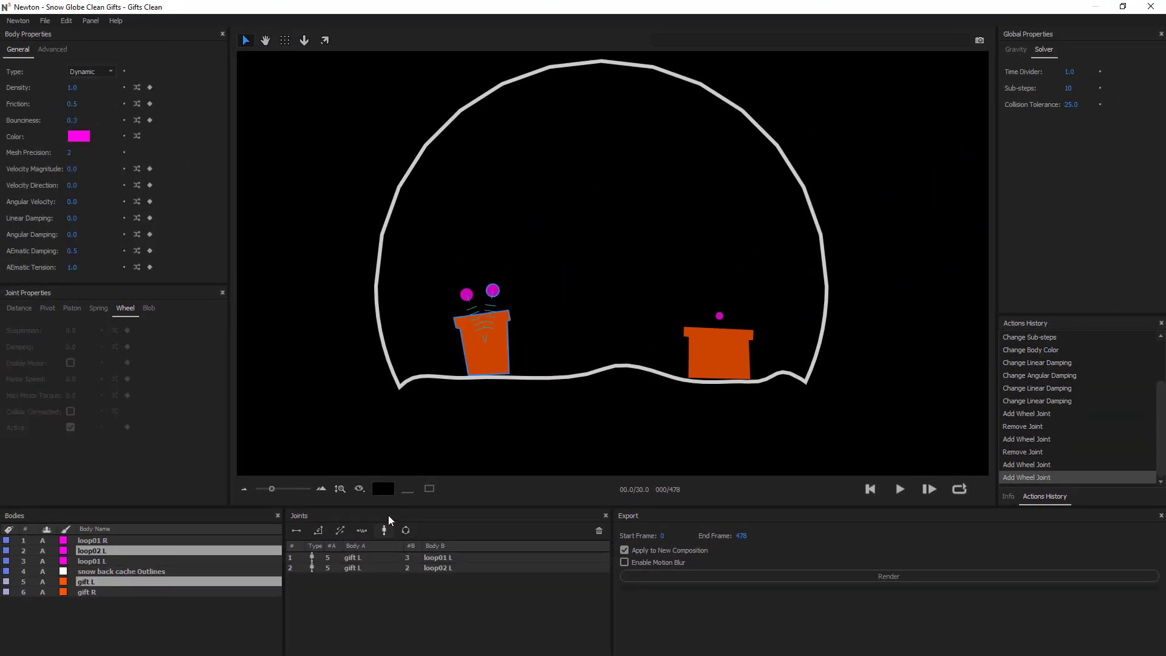
pyautogui.click(482, 421)
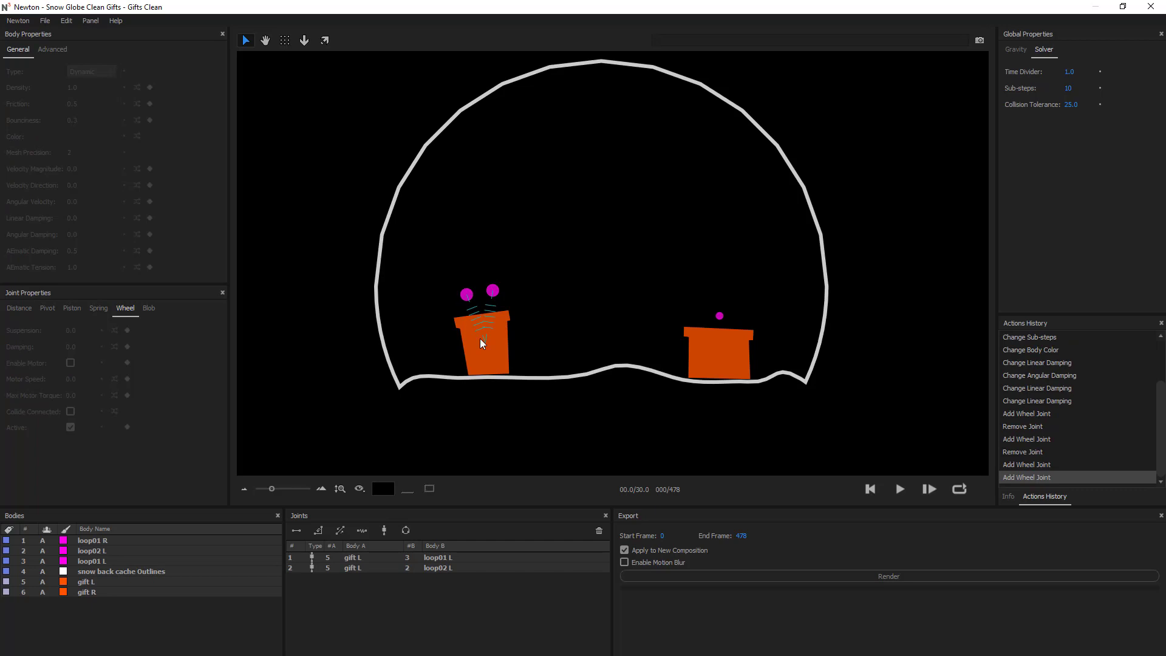
# Step: Set the suspension of both wheel joints on gift L to 2
pyautogui.moveTo(371, 559); pyautogui.dragTo(375, 573)
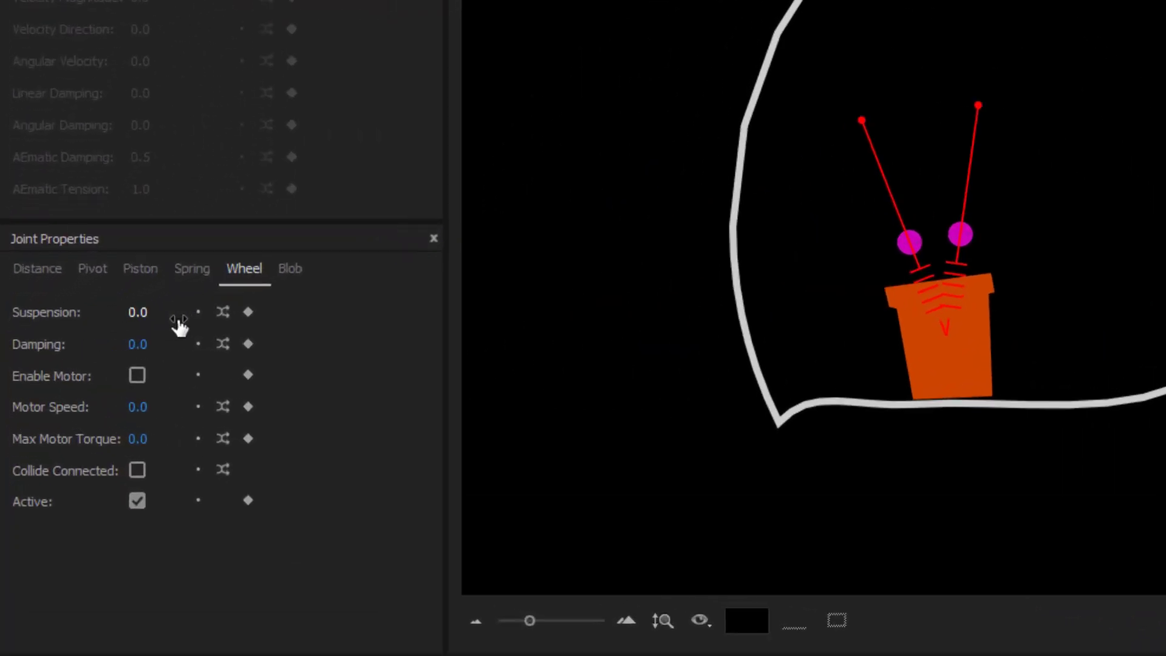
pyautogui.click(144, 314)
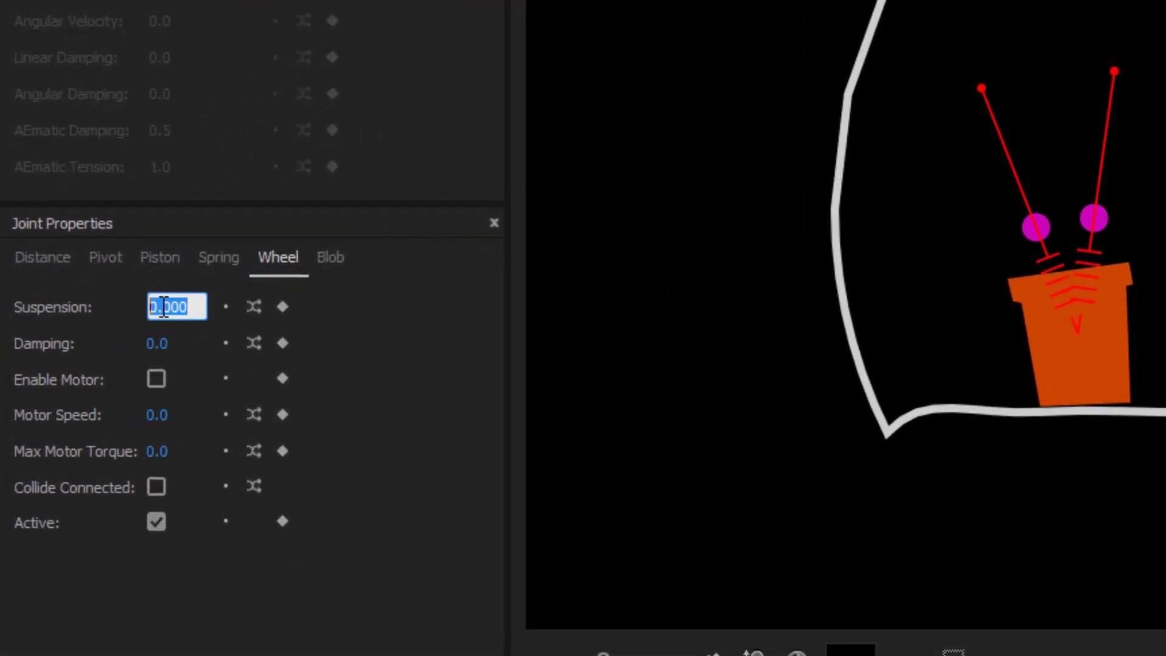
pyautogui.write('2')
pyautogui.press('Return')
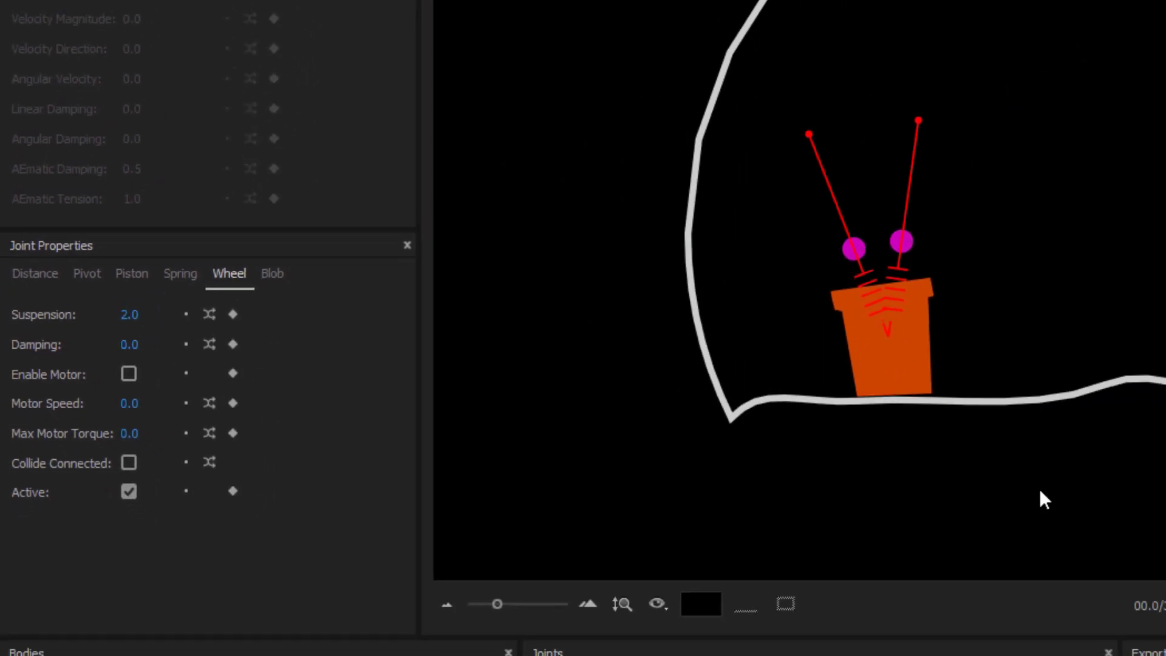
pyautogui.click(1041, 498)
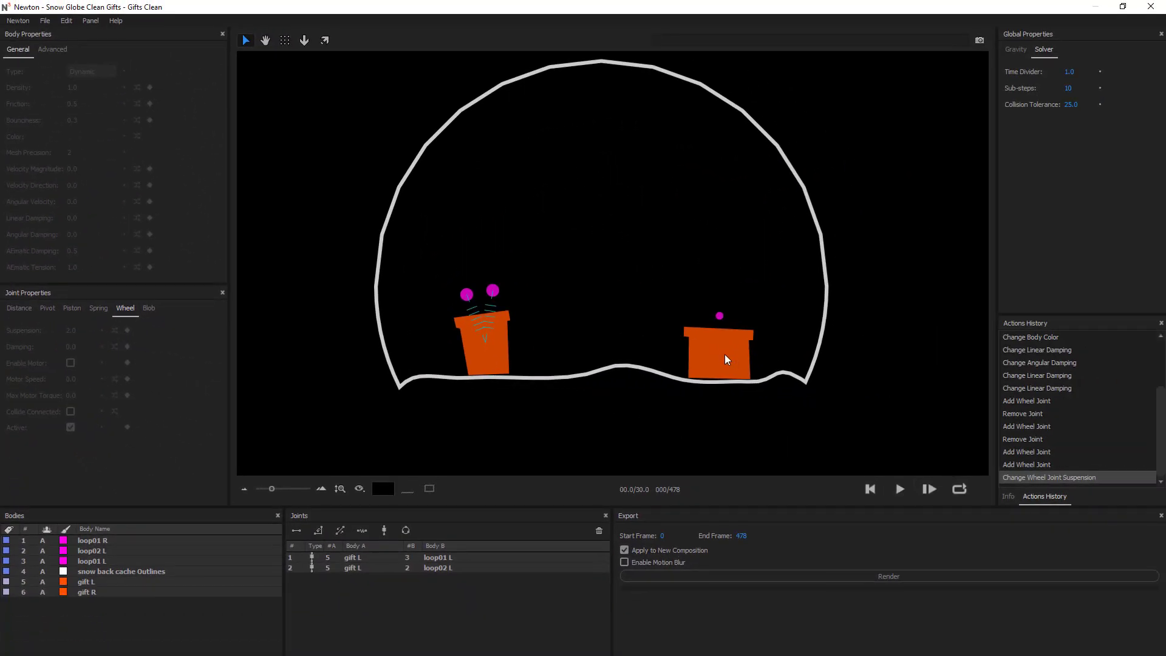
# Step: Add a wheel joint with gift R as body A and loop01 R as body B, with its suspension at 2
pyautogui.click(726, 354)
pyautogui.keyDown('shift'); pyautogui.click(720, 316); pyautogui.keyUp('shift')
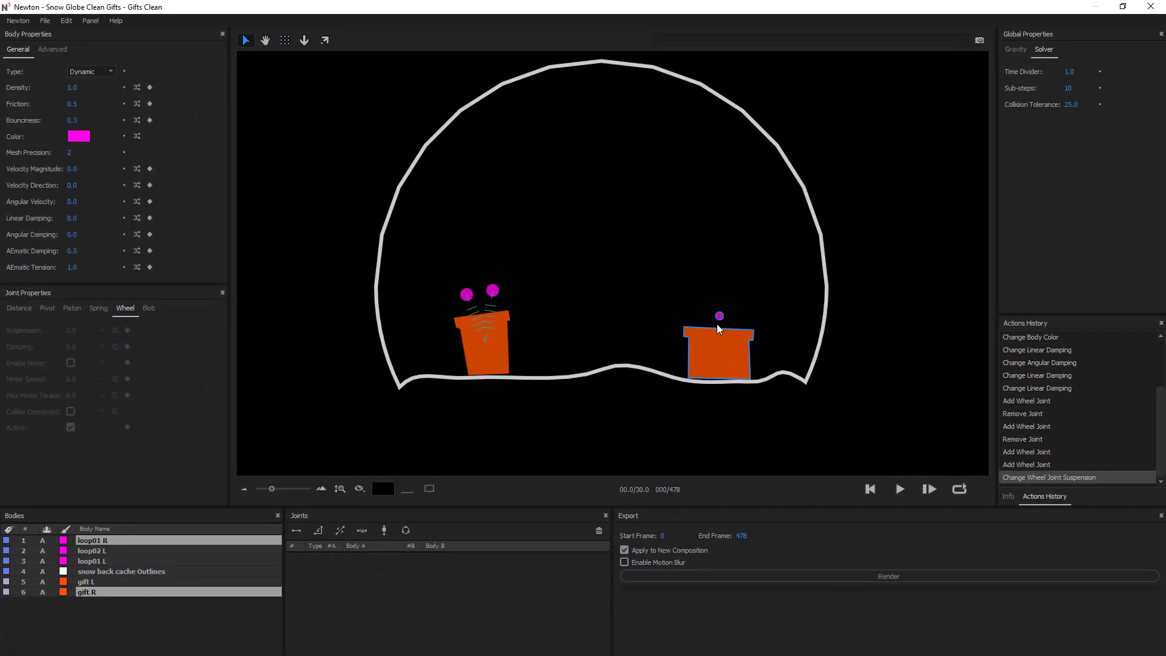
pyautogui.click(383, 529)
pyautogui.click(363, 554)
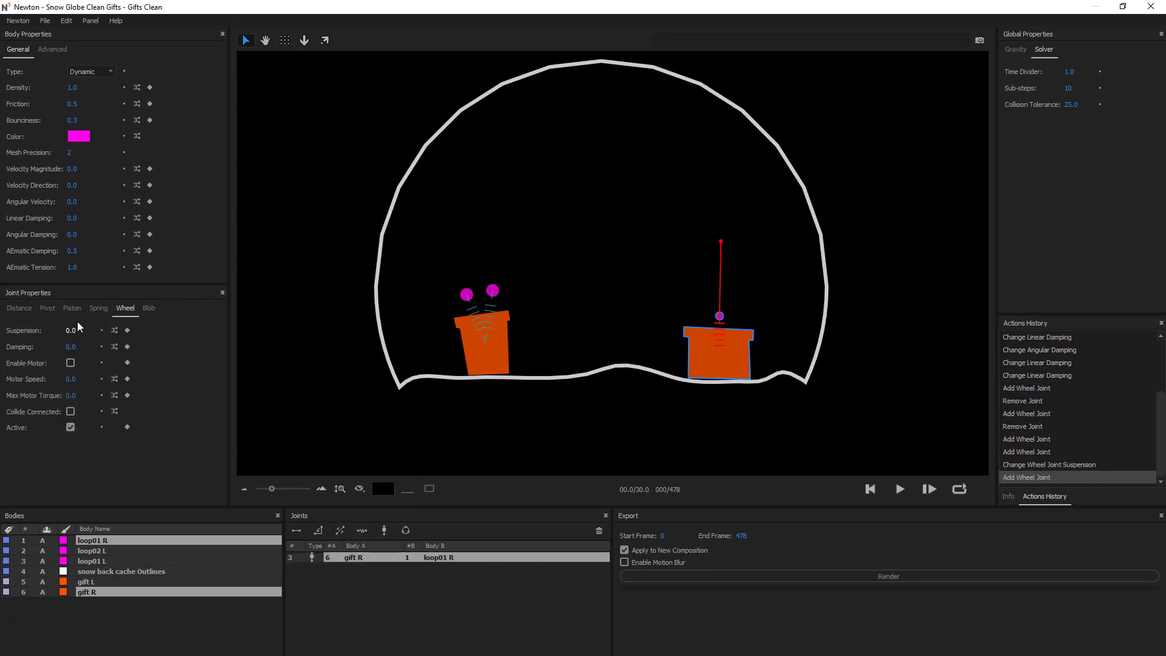
pyautogui.click(71, 329)
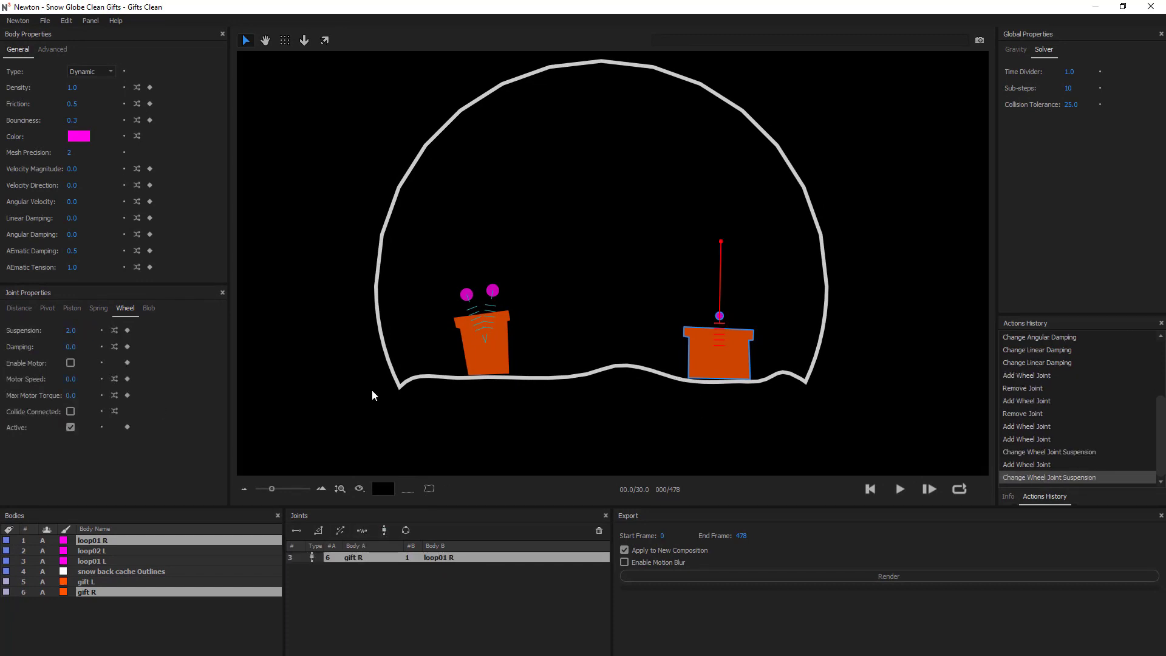
# Step: Play the simulation to check how the bow-loop circles move on their wheel joints, and return it to the first frame
pyautogui.click(870, 489)
pyautogui.click(900, 490)
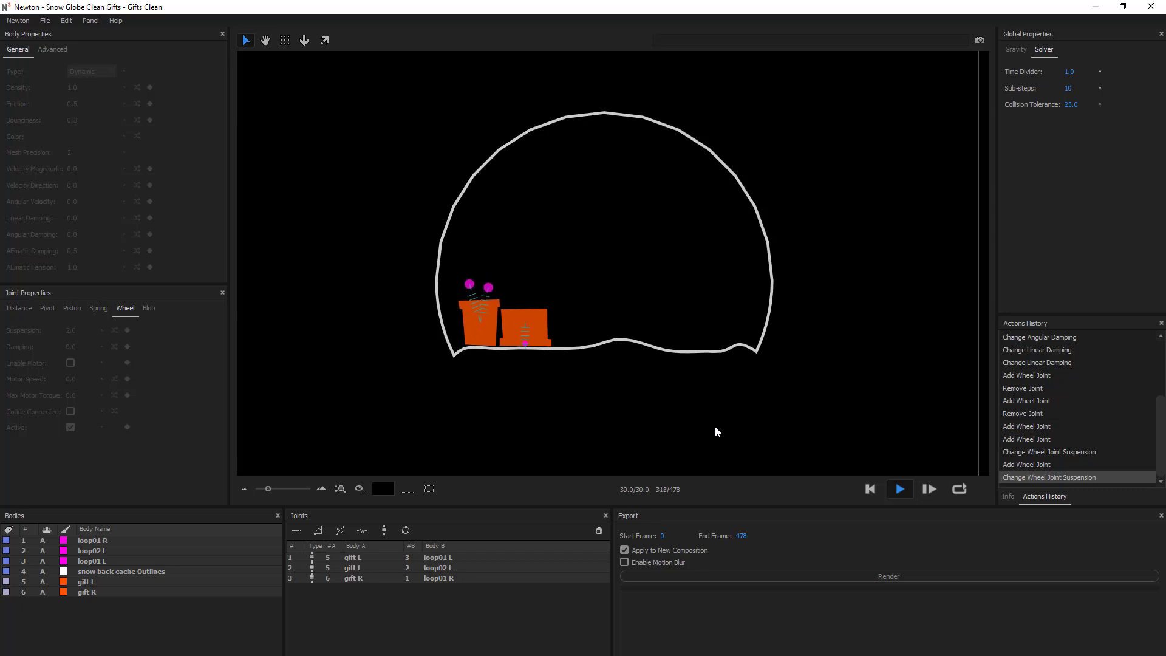
pyautogui.click(870, 489)
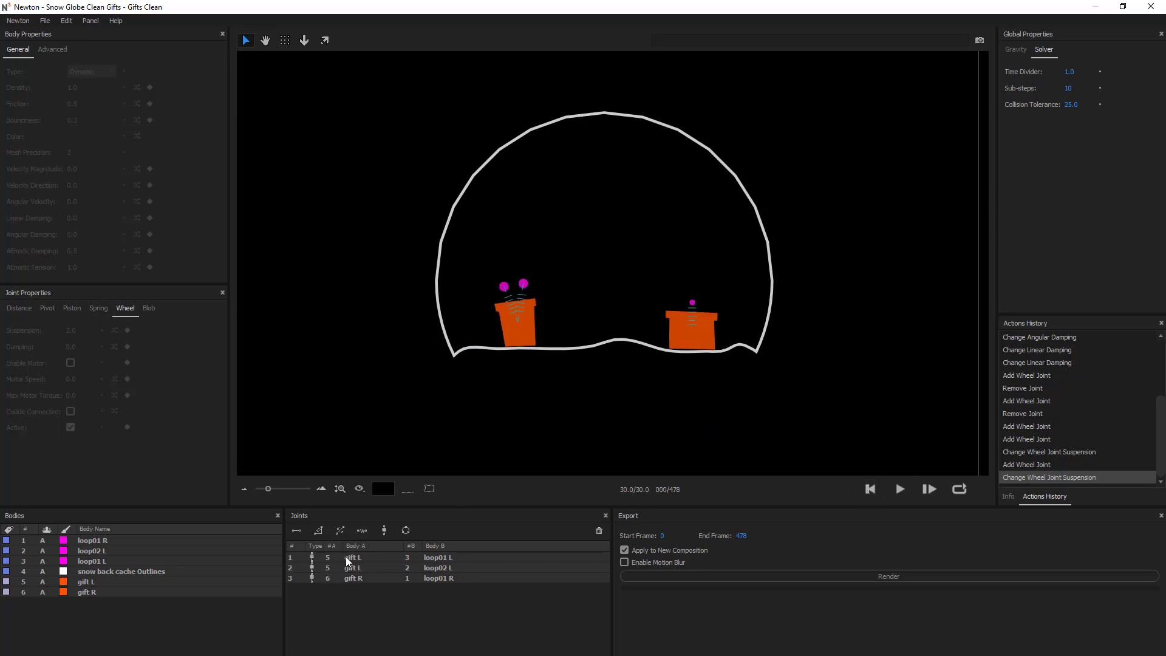
# Step: Set the damping of all three wheel joints to 1
pyautogui.moveTo(345, 557); pyautogui.dragTo(358, 611)
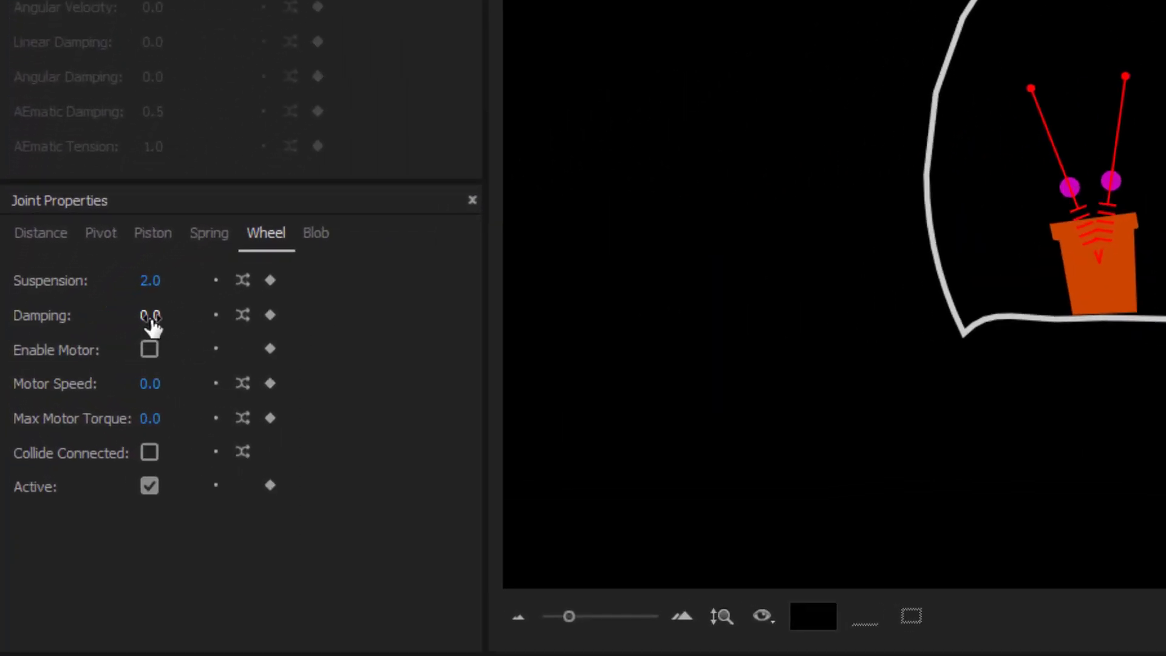
pyautogui.click(72, 348)
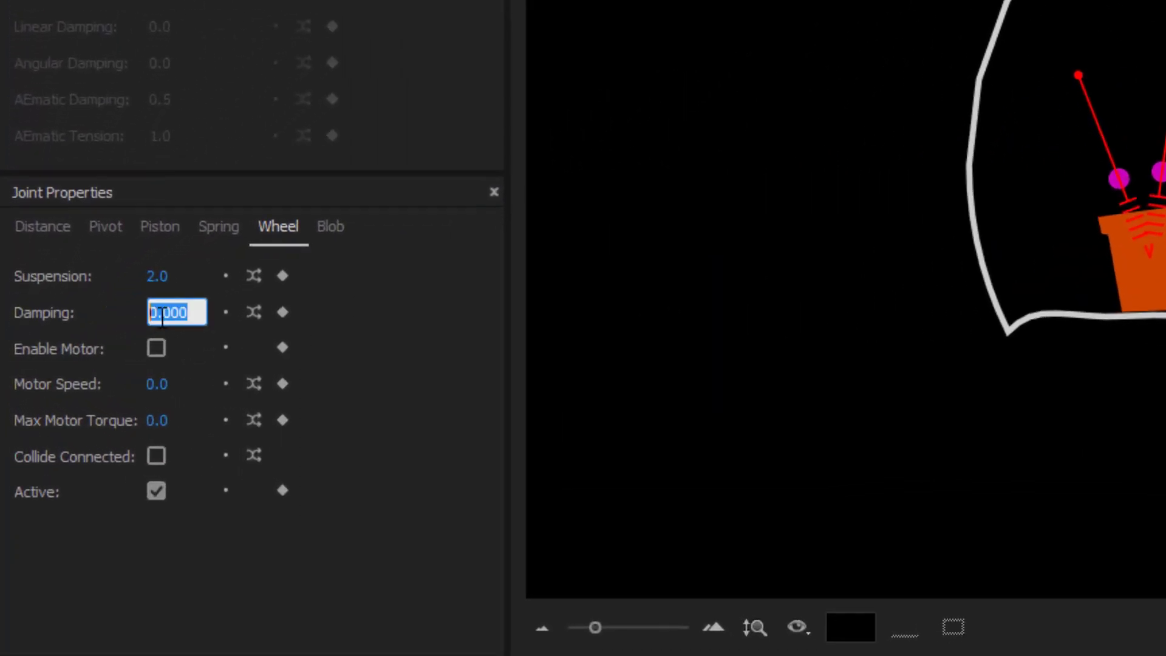
pyautogui.write('1')
pyautogui.press('Return')
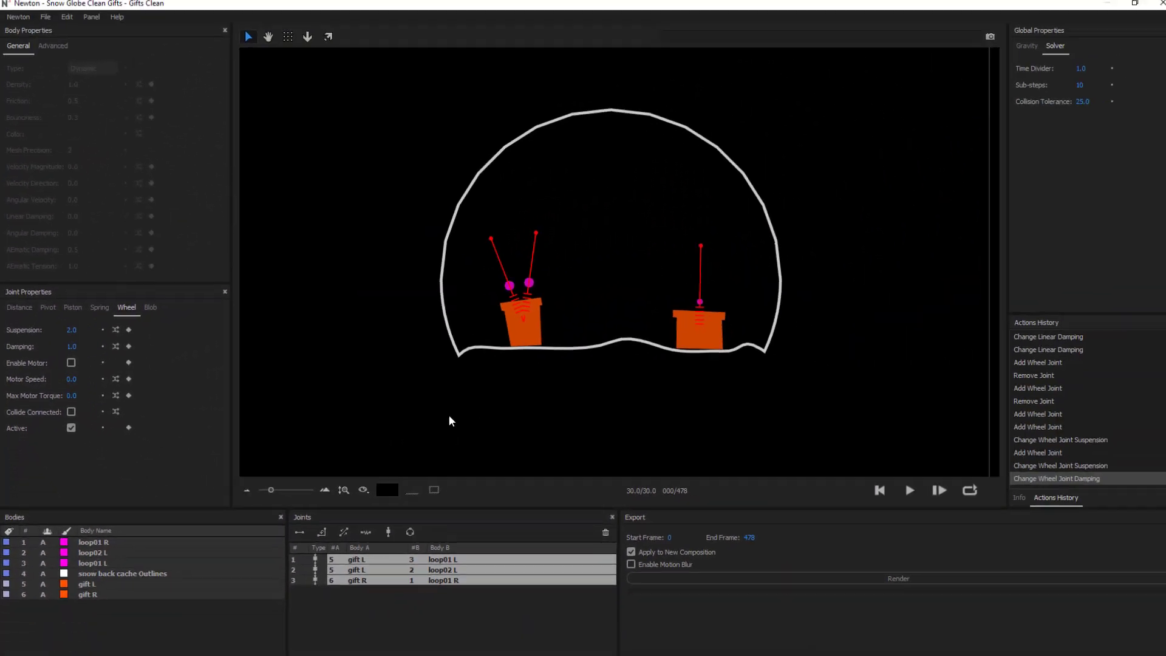
# Step: Play the simulation to check the damped wheel joints, and return it to the first frame
pyautogui.click(910, 492)
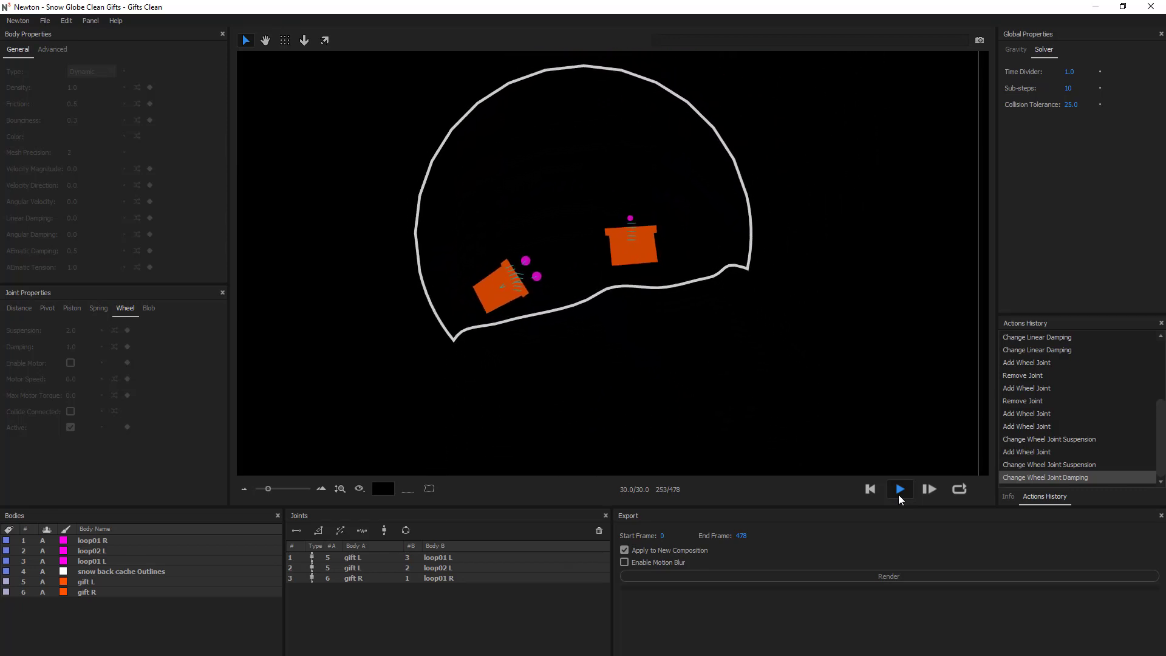
pyautogui.click(871, 489)
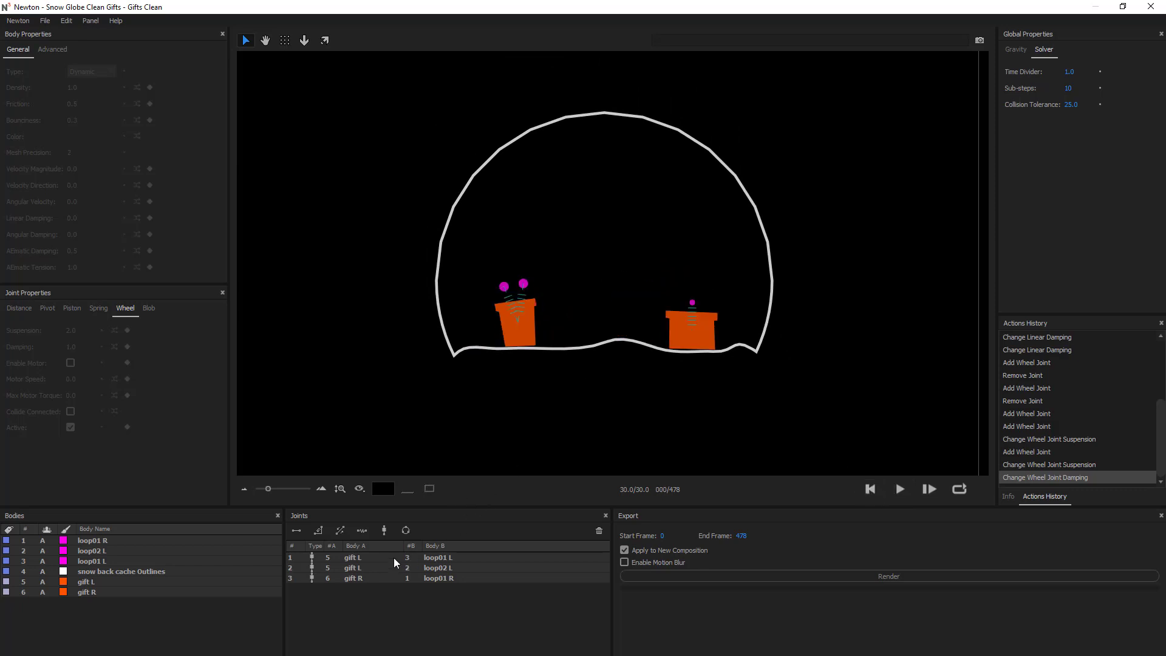
pyautogui.moveTo(394, 557); pyautogui.dragTo(398, 602)
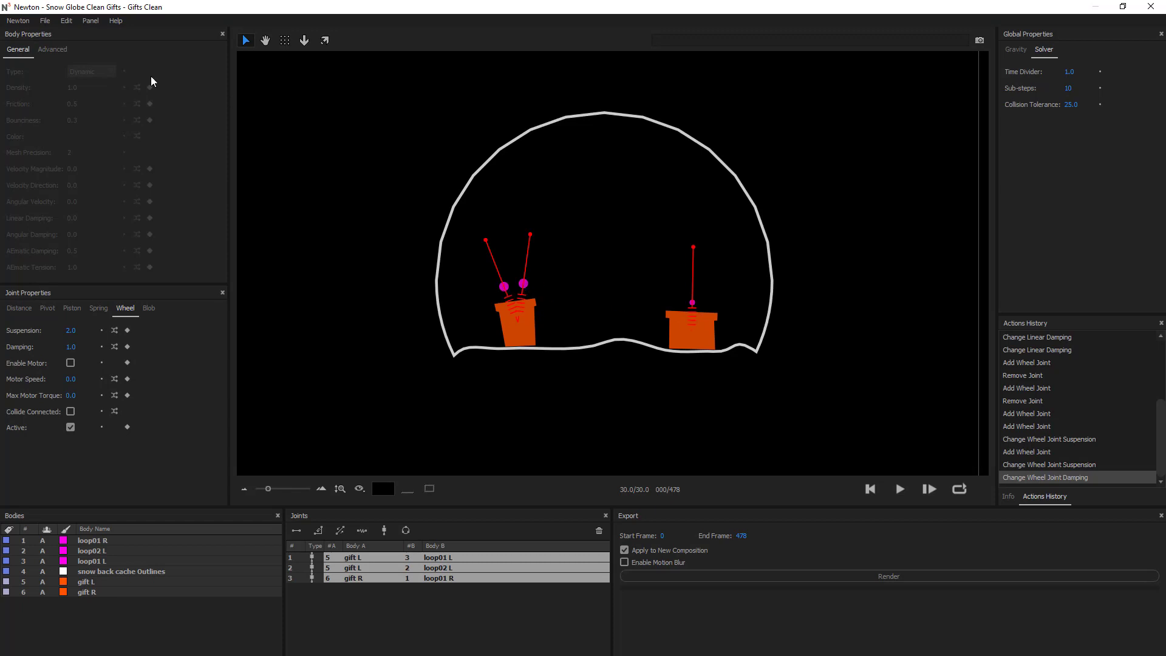
# Step: Stop the bow-loop circles from colliding with group A in their advanced body properties
pyautogui.click(52, 50)
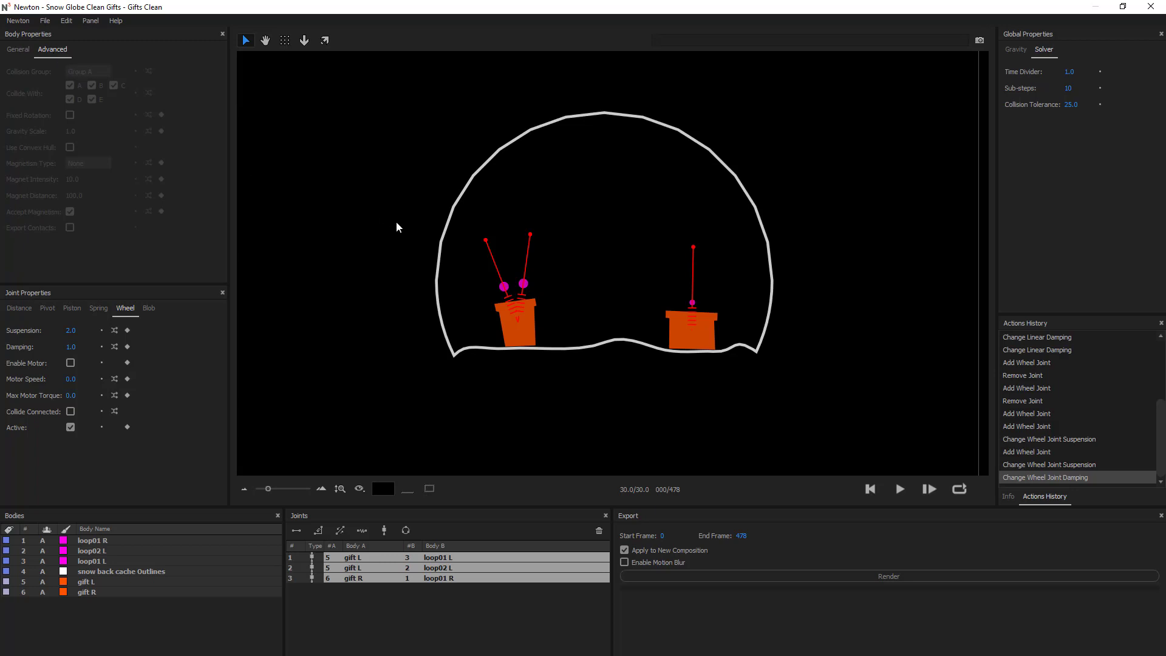
pyautogui.click(486, 272)
pyautogui.click(507, 287)
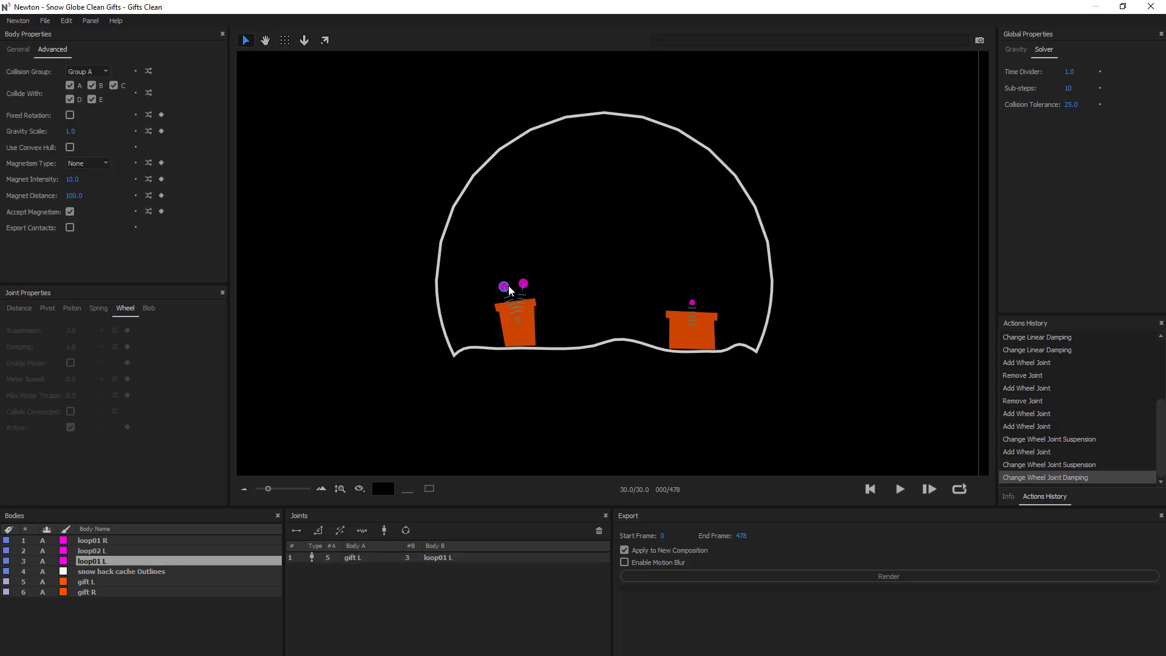
pyautogui.doubleClick(507, 286)
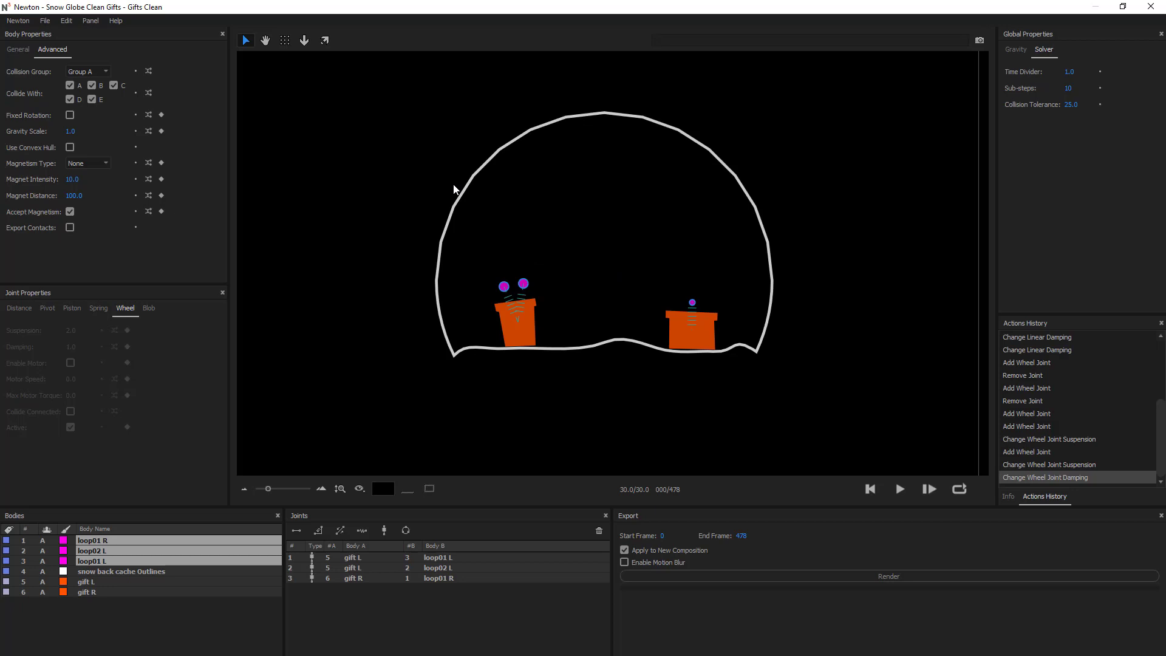
pyautogui.click(469, 196)
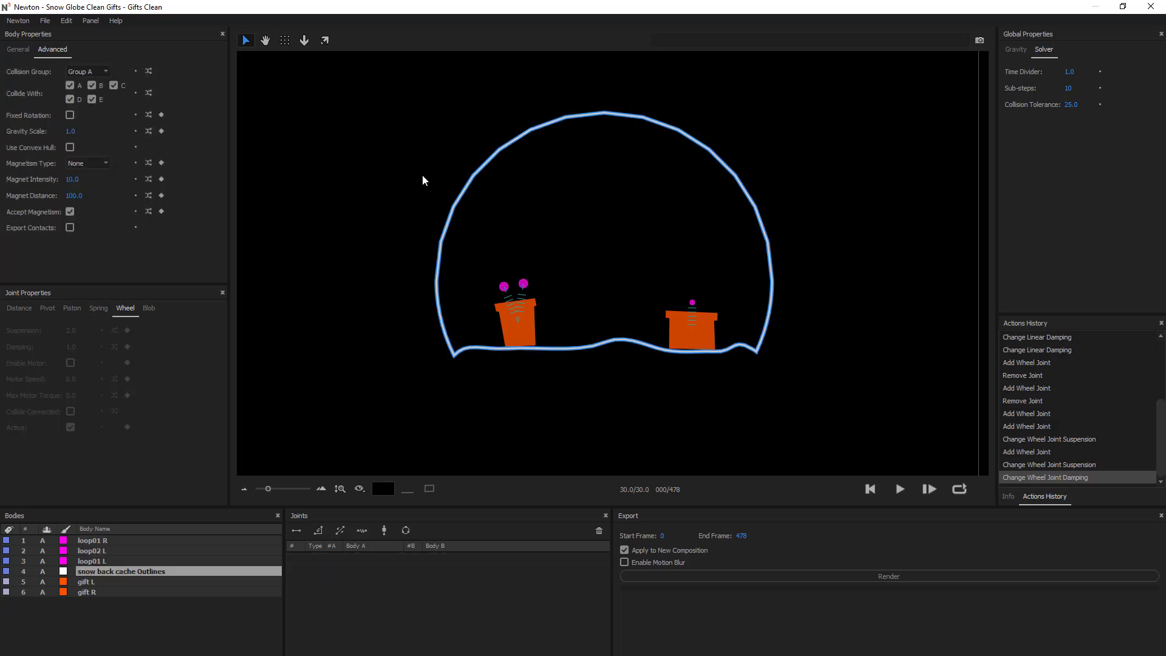
pyautogui.moveTo(539, 257); pyautogui.dragTo(497, 290)
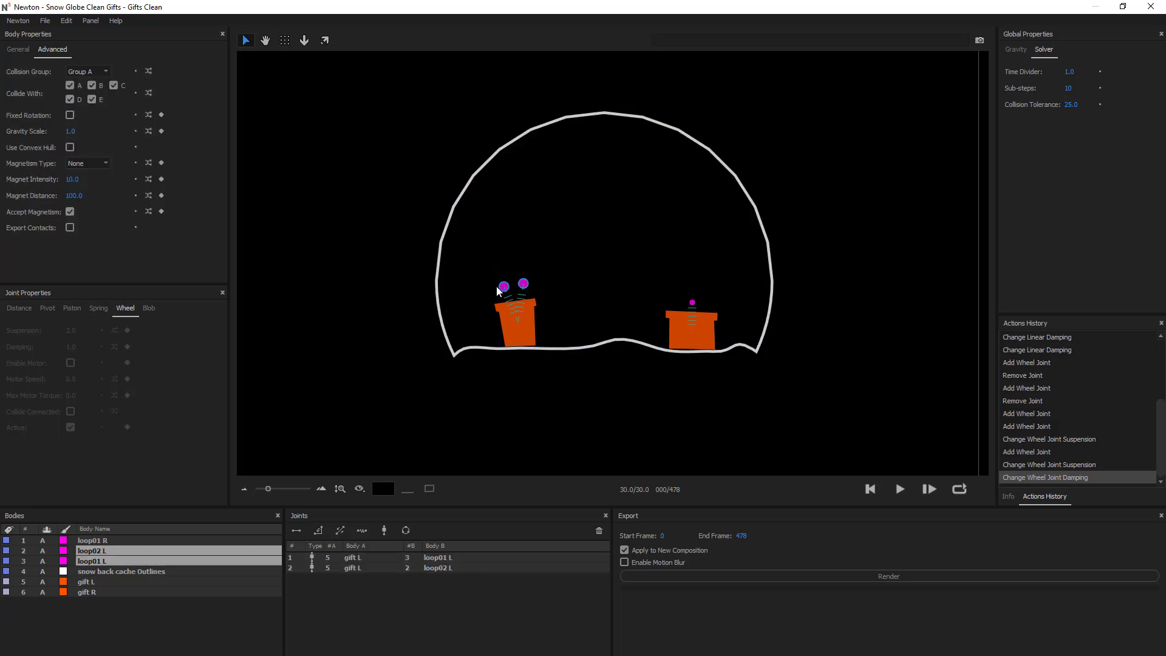
pyautogui.hotkey('shift', 'Up')
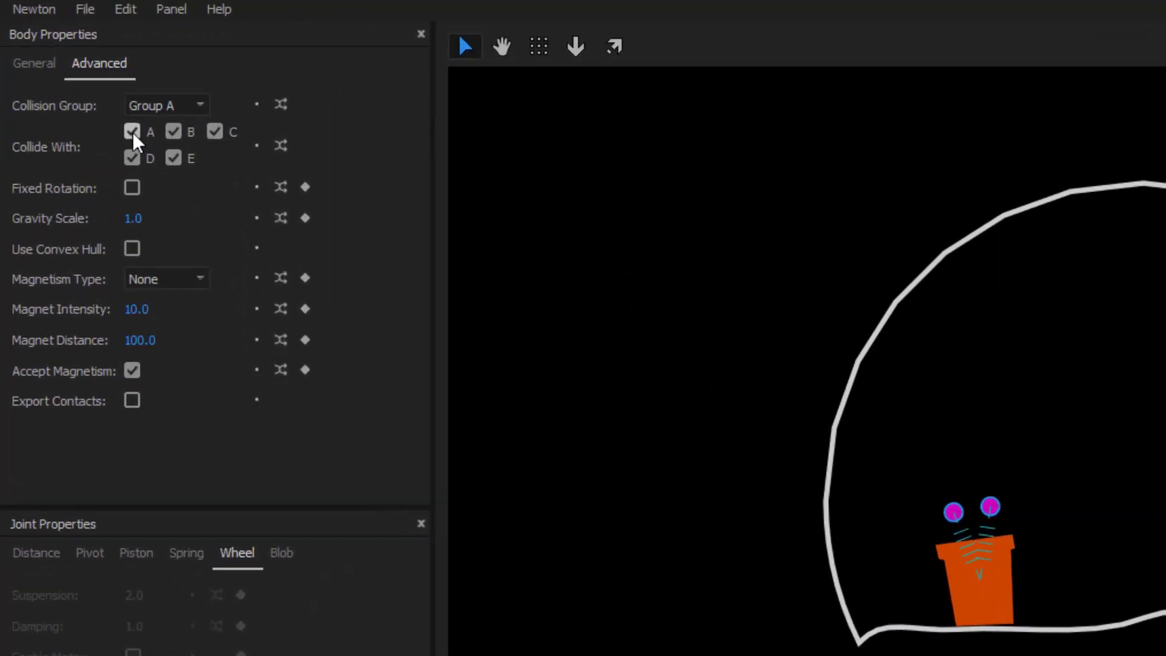
pyautogui.click(70, 85)
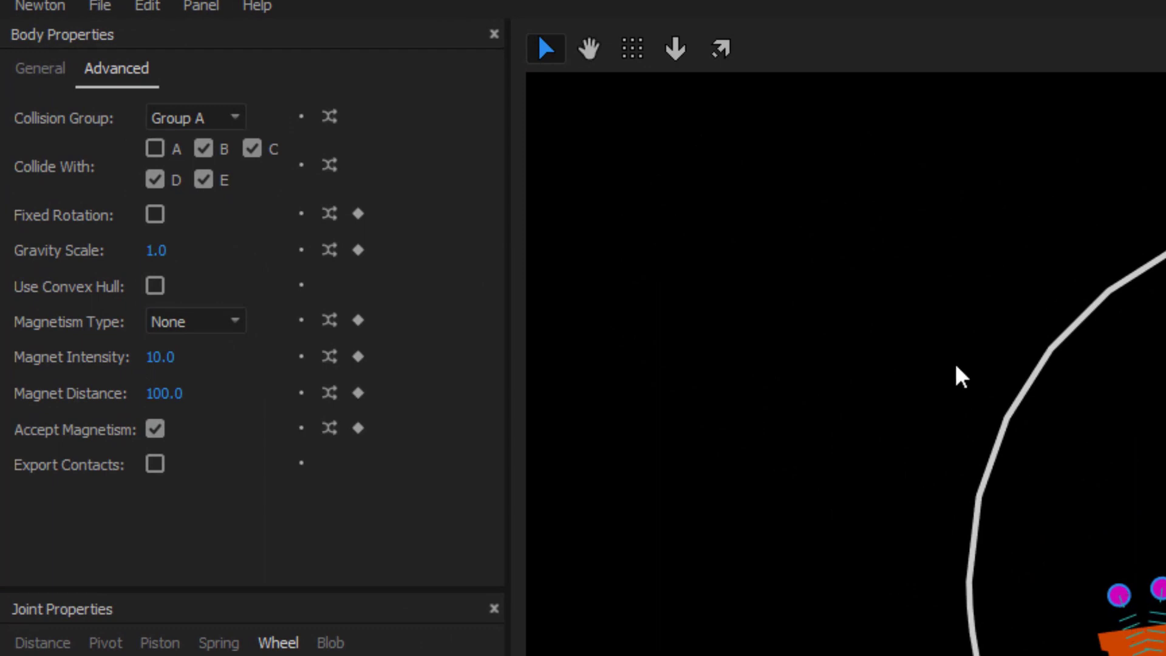
# Step: Assign the snow globe outline to collision Group B
pyautogui.click(1090, 452)
pyautogui.click(209, 116)
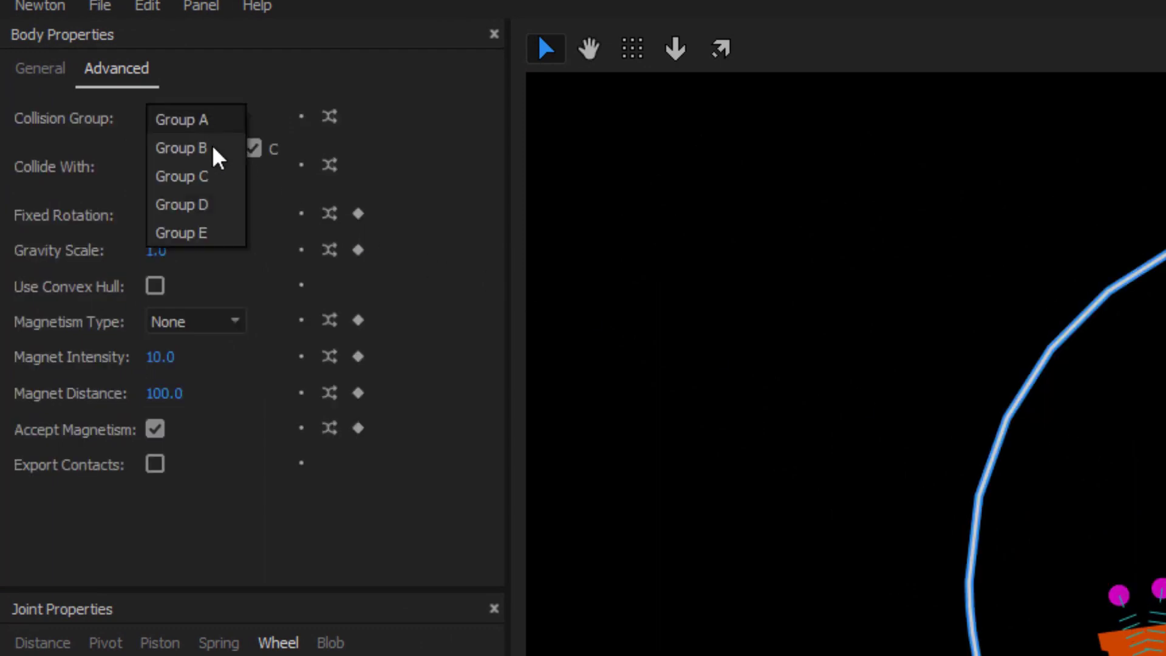
pyautogui.click(214, 151)
pyautogui.click(673, 208)
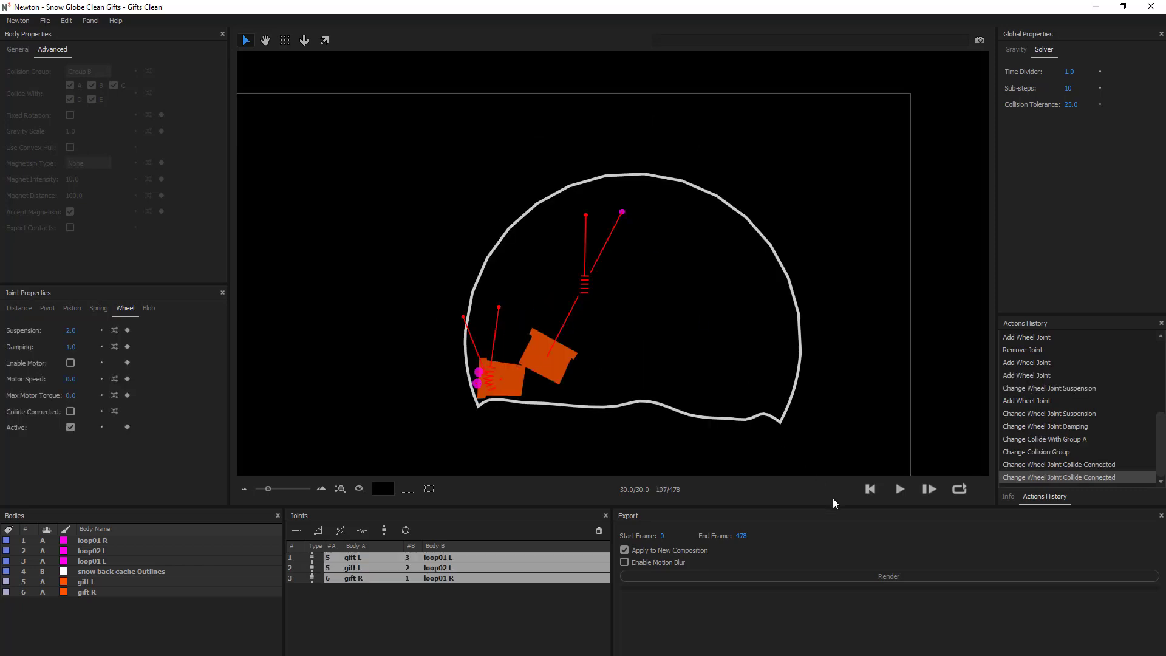
# Step: Return the simulation to the first frame and add a piston joint with loop01 L as body A and gift L as body B
pyautogui.click(870, 490)
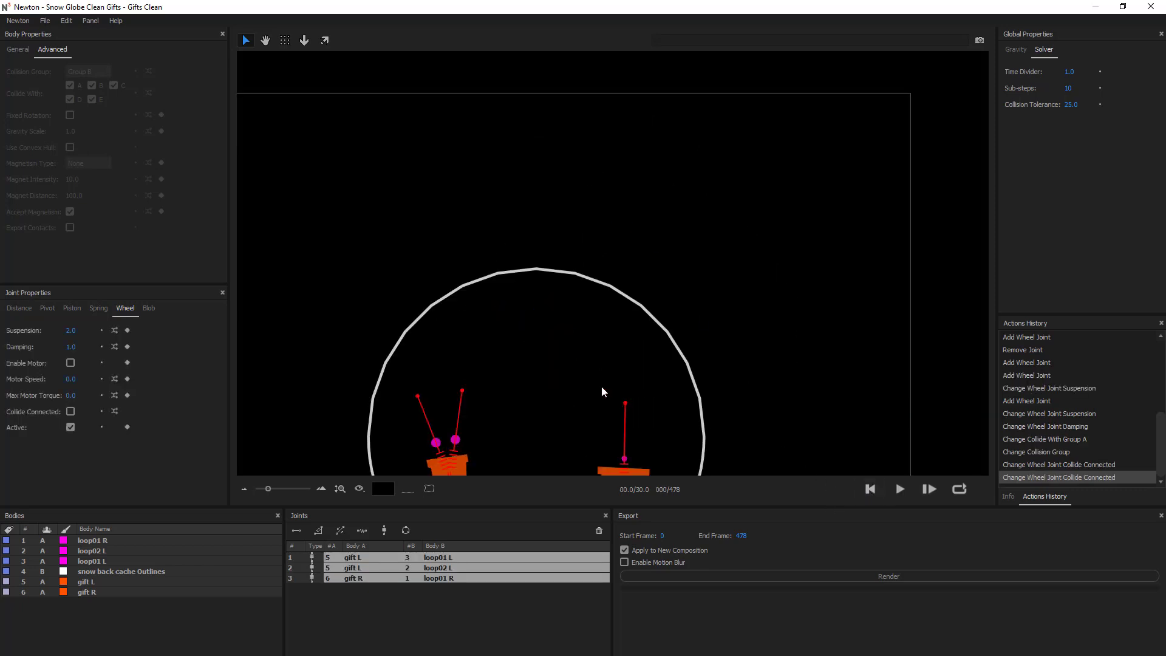
pyautogui.moveTo(548, 384); pyautogui.dragTo(584, 271)
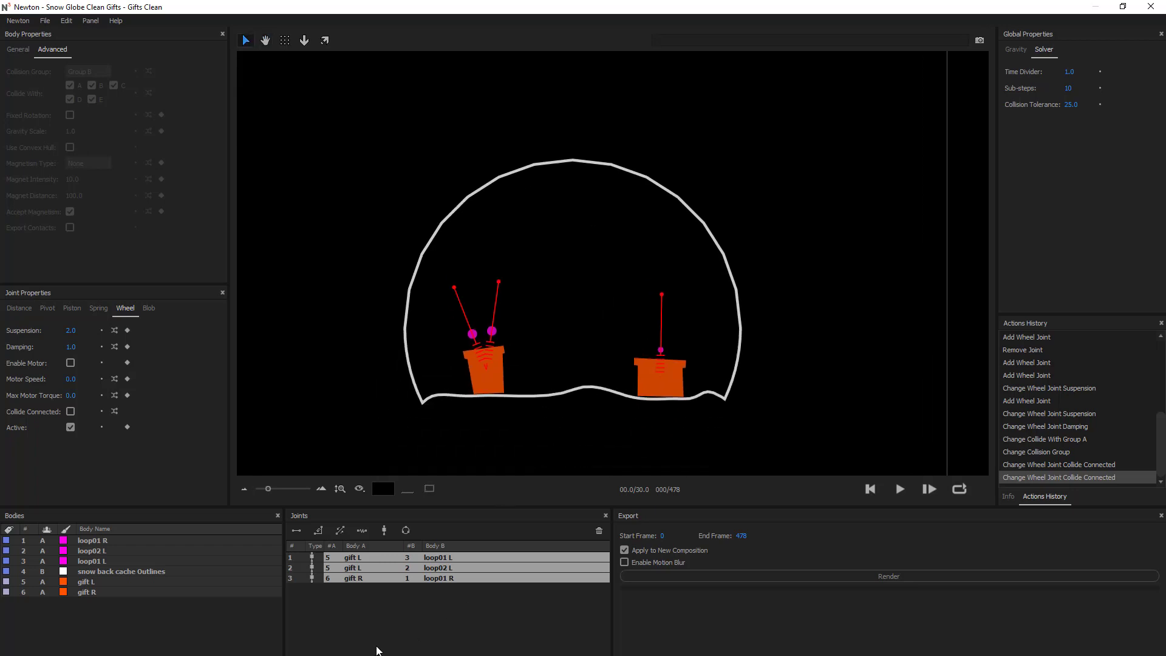
pyautogui.click(388, 622)
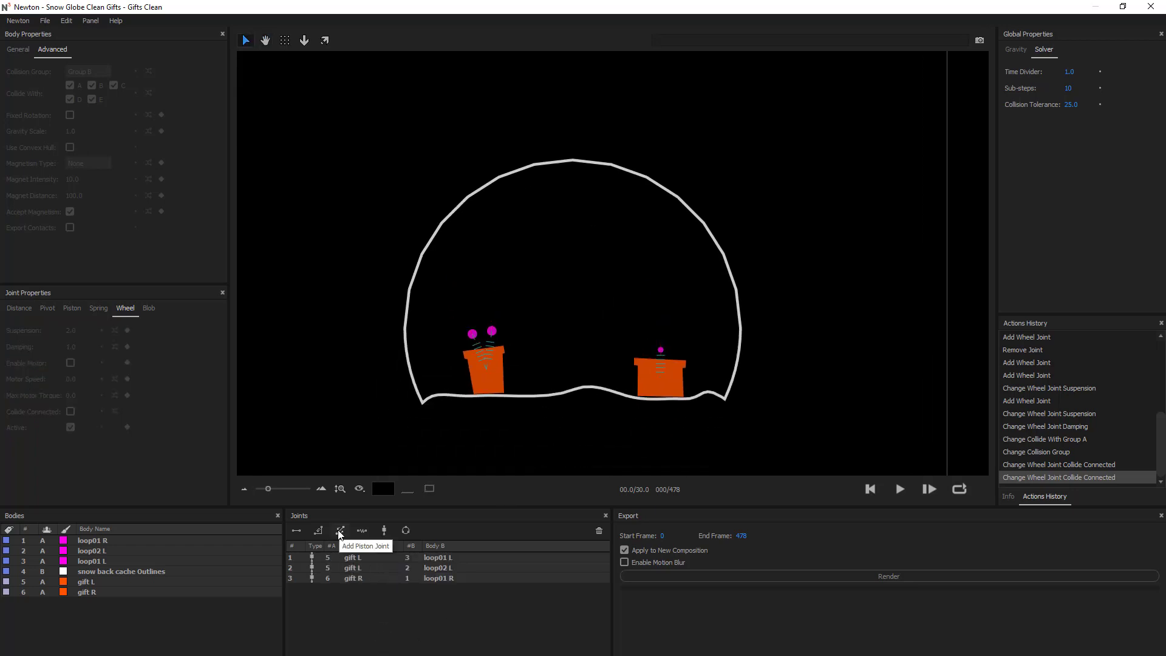
pyautogui.click(474, 333)
pyautogui.keyDown('shift'); pyautogui.click(486, 363); pyautogui.keyUp('shift')
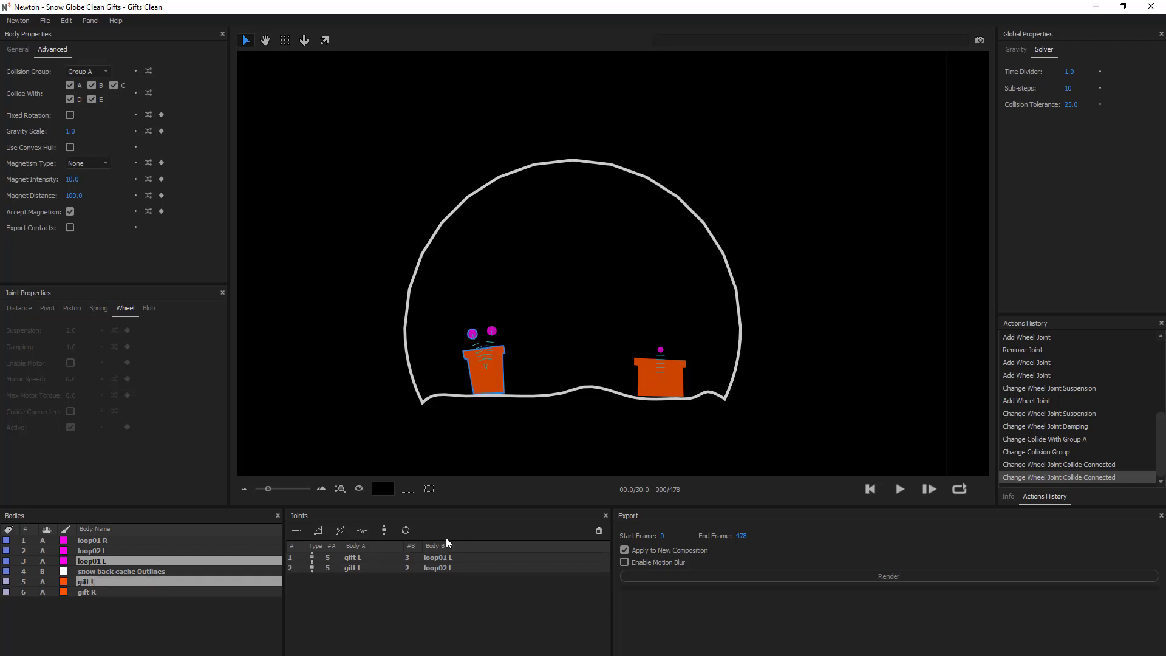
pyautogui.click(340, 531)
# Step: Add a piston joint with the loop02 L circle as body A and gift L as body B
pyautogui.click(492, 332)
pyautogui.keyDown('shift'); pyautogui.click(495, 370); pyautogui.keyUp('shift')
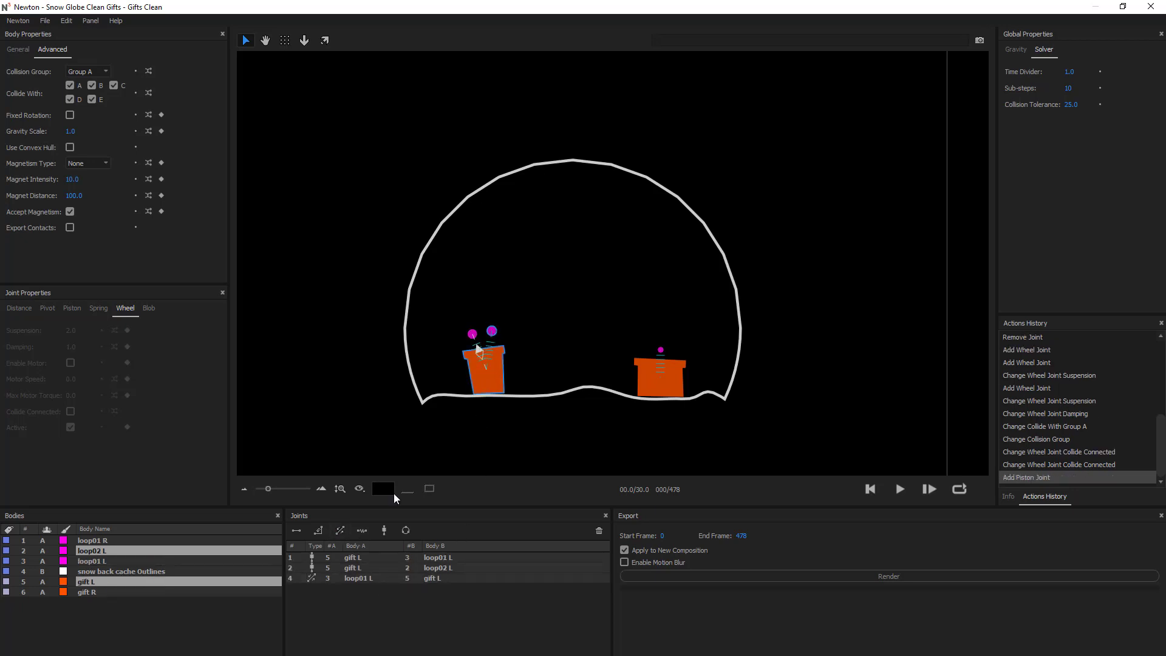
pyautogui.click(339, 531)
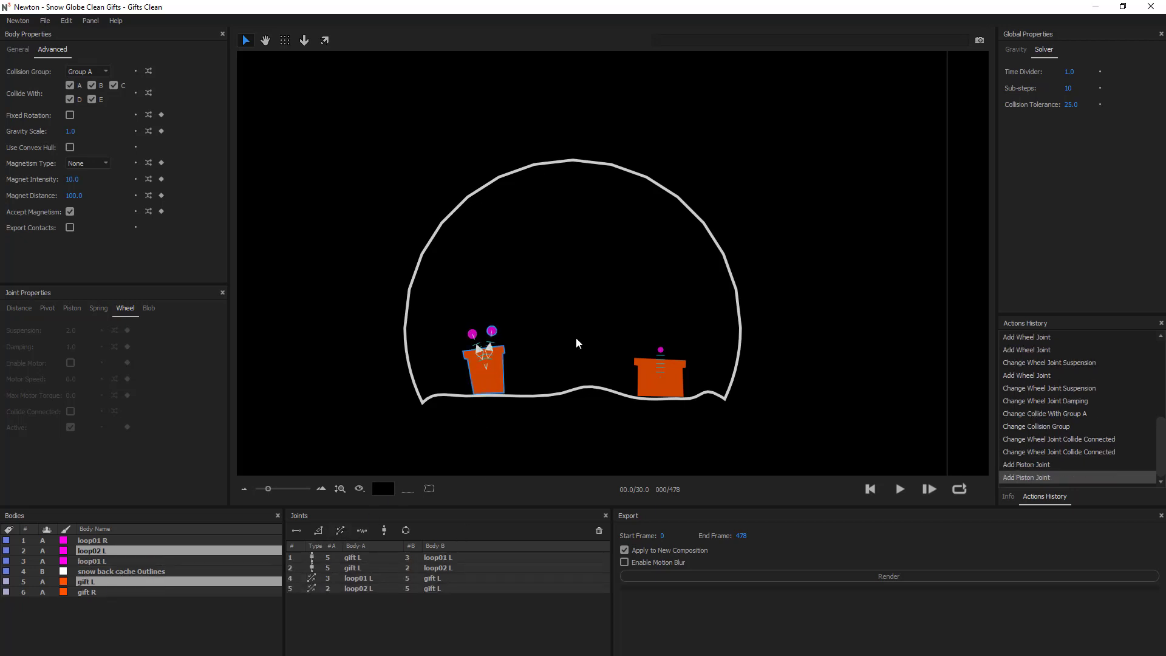
# Step: Add a piston joint with the loop01 R circle as body A and gift R as body B
pyautogui.click(661, 351)
pyautogui.keyDown('shift'); pyautogui.click(660, 382); pyautogui.keyUp('shift')
pyautogui.click(339, 531)
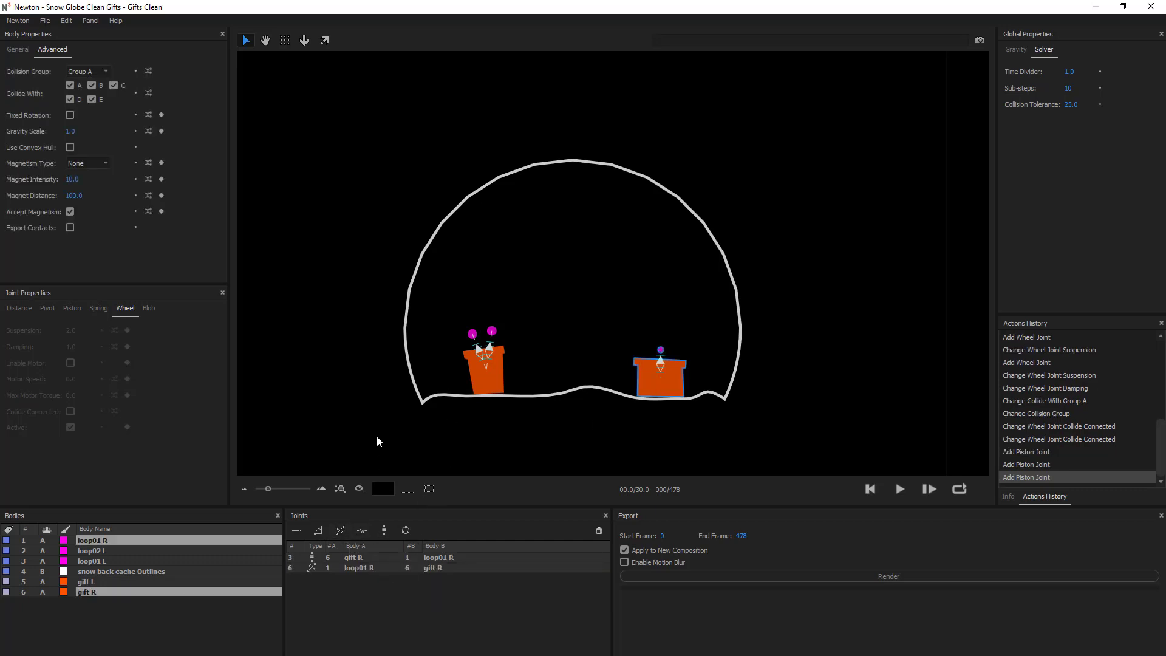
pyautogui.click(340, 353)
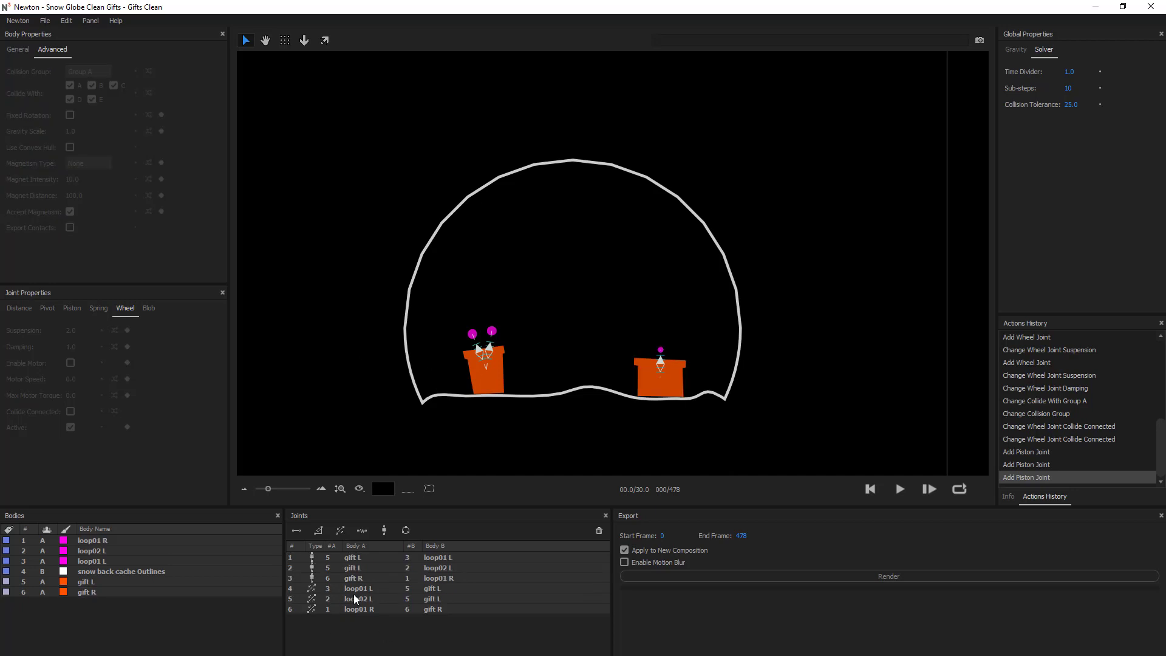
# Step: Enable the limit on all three piston joints and give them a slightly negative lower and slightly positive upper translation
pyautogui.moveTo(354, 590); pyautogui.dragTo(362, 611)
pyautogui.scroll(4, 431, 404)
pyautogui.press('space')
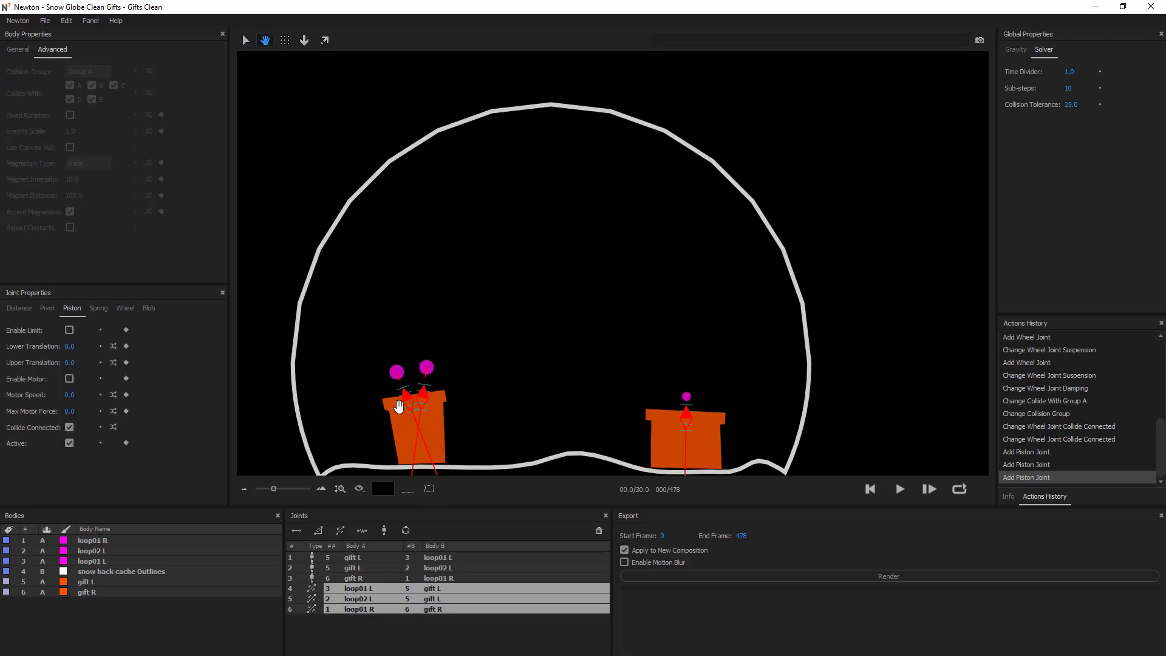
pyautogui.moveTo(399, 406); pyautogui.dragTo(497, 302)
pyautogui.scroll(2, 496, 301)
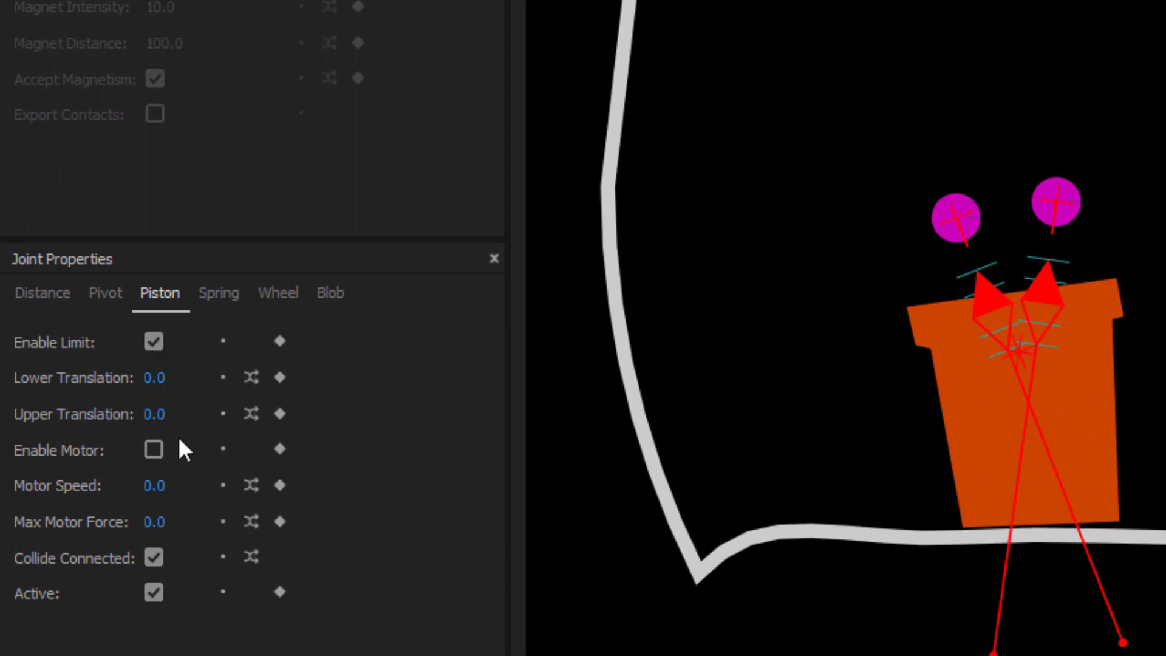
pyautogui.moveTo(156, 383); pyautogui.dragTo(179, 408)
pyautogui.click(671, 238)
pyautogui.scroll(-1, 654, 255)
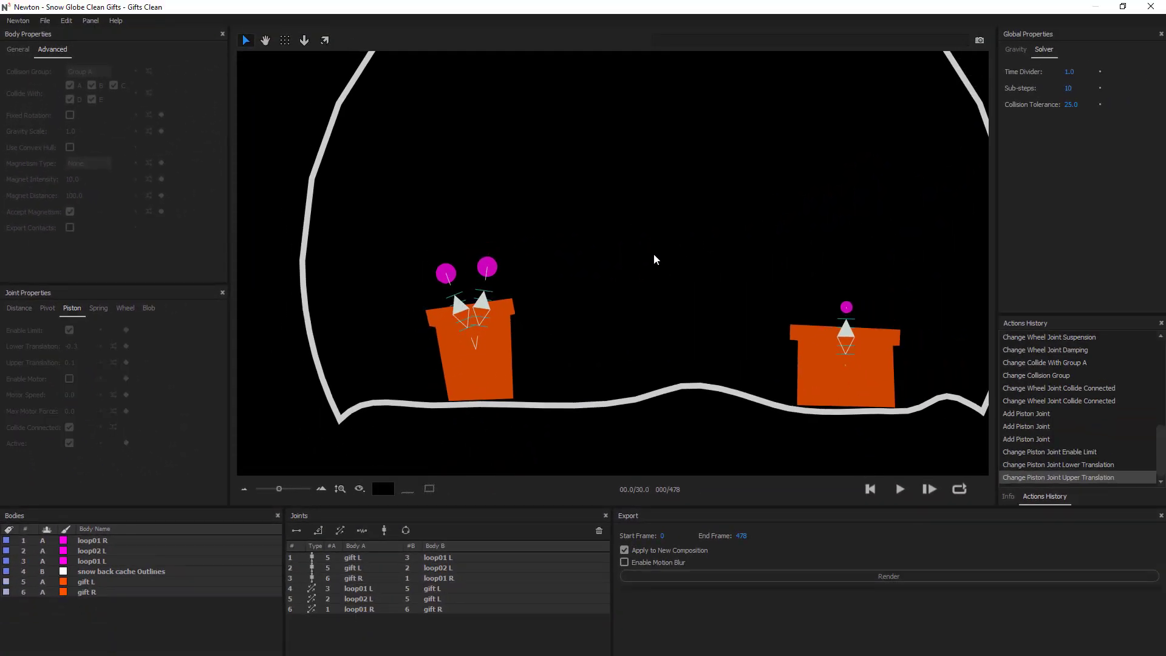
# Step: Preview the simulation with the whole globe in view and return it to the first frame
pyautogui.scroll(-3, 654, 258)
pyautogui.moveTo(675, 248); pyautogui.dragTo(594, 305)
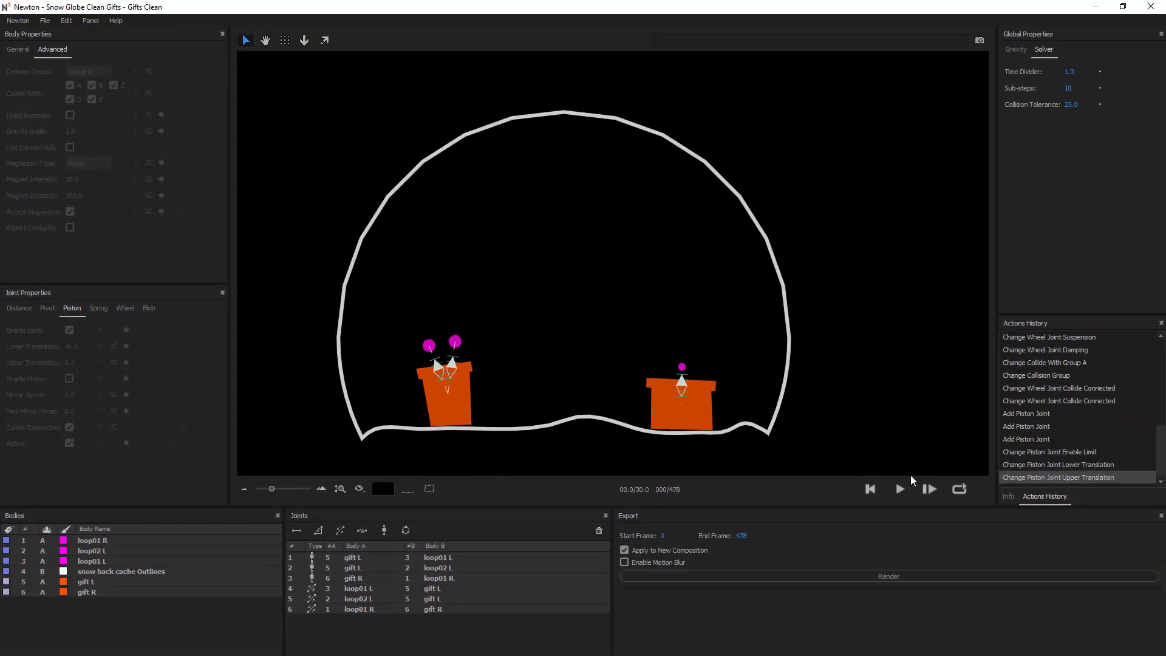
pyautogui.scroll(-3, 698, 338)
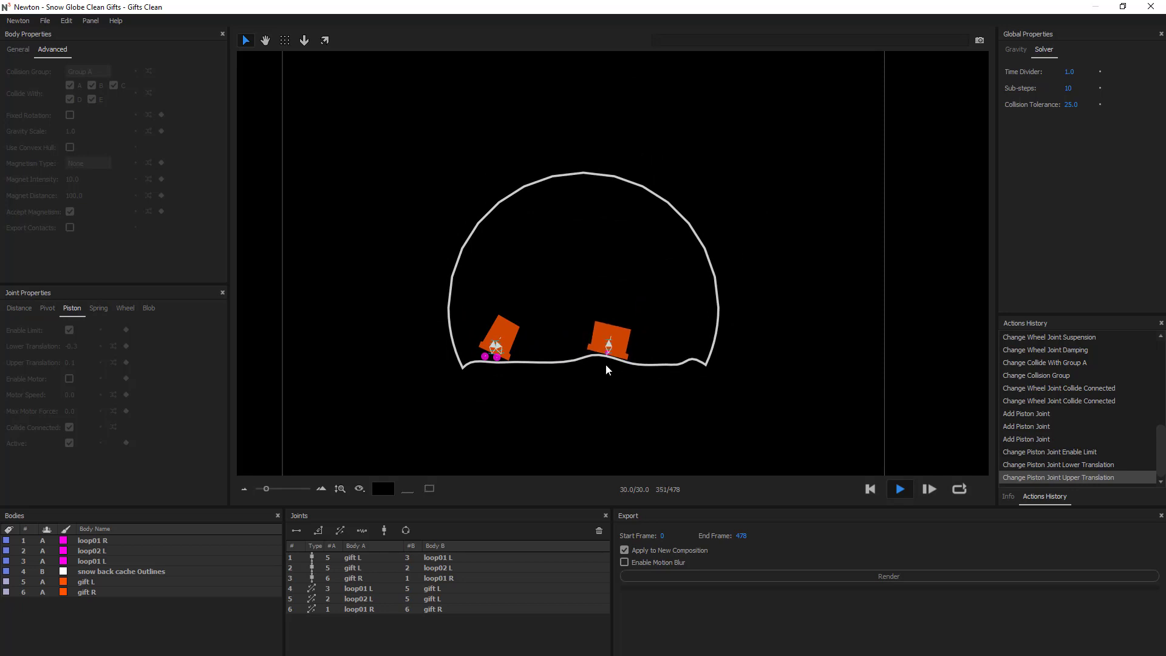
pyautogui.click(872, 493)
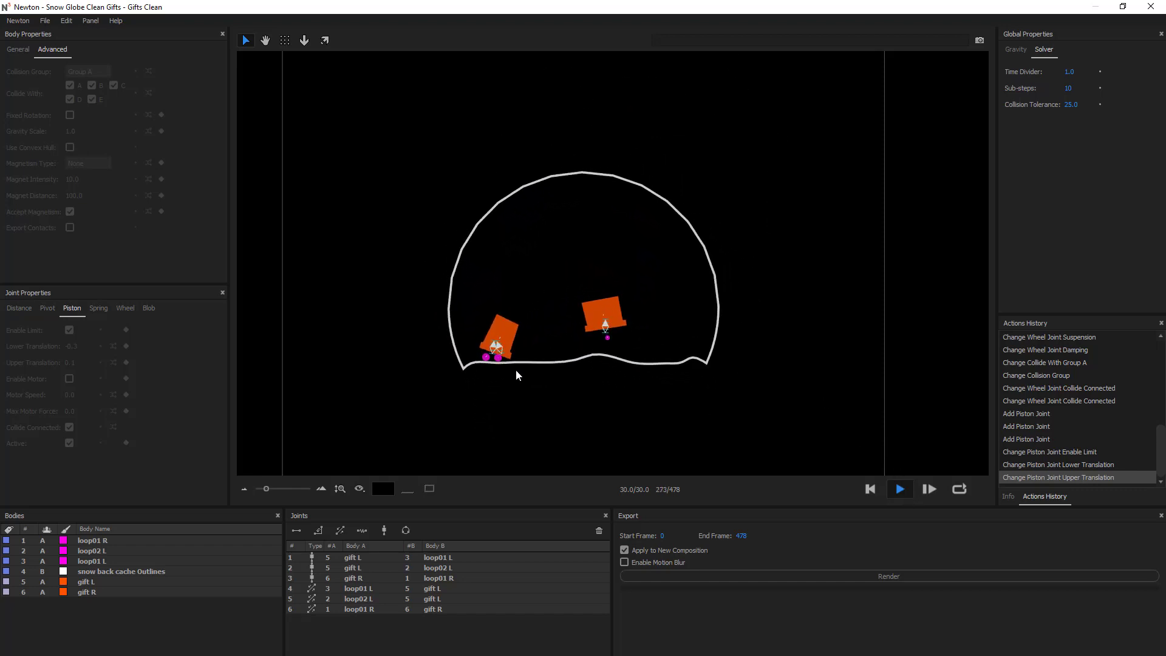
pyautogui.click(876, 488)
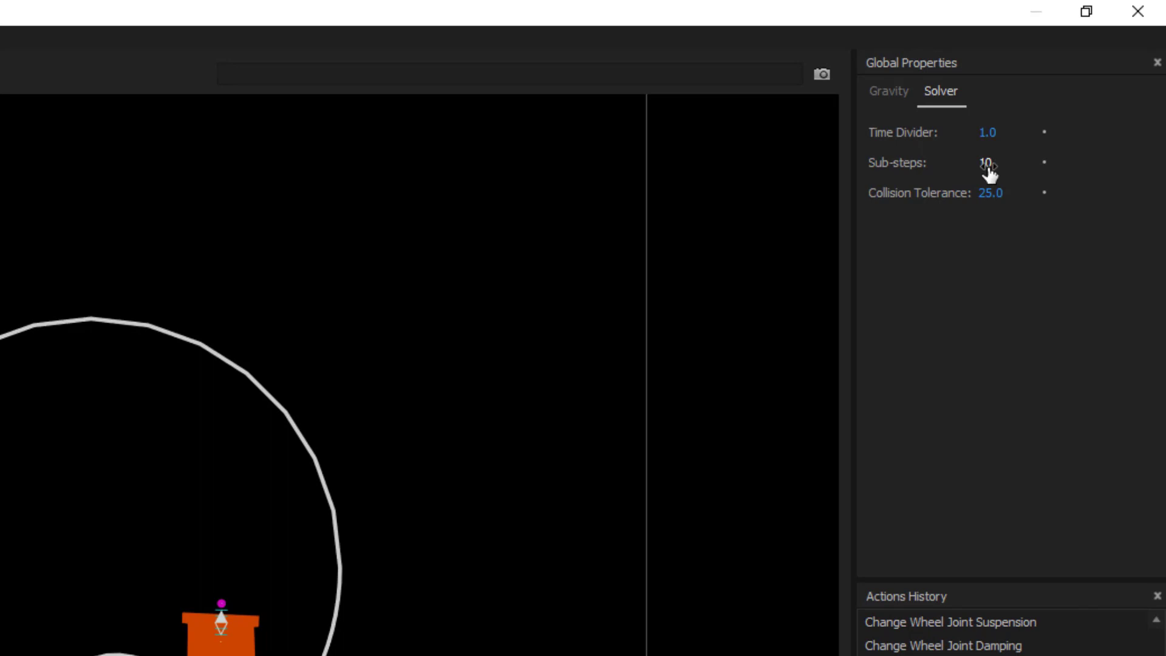
# Step: Set the solver's sub-steps to 11, preview the simulation and return it to the first frame
pyautogui.click(989, 167)
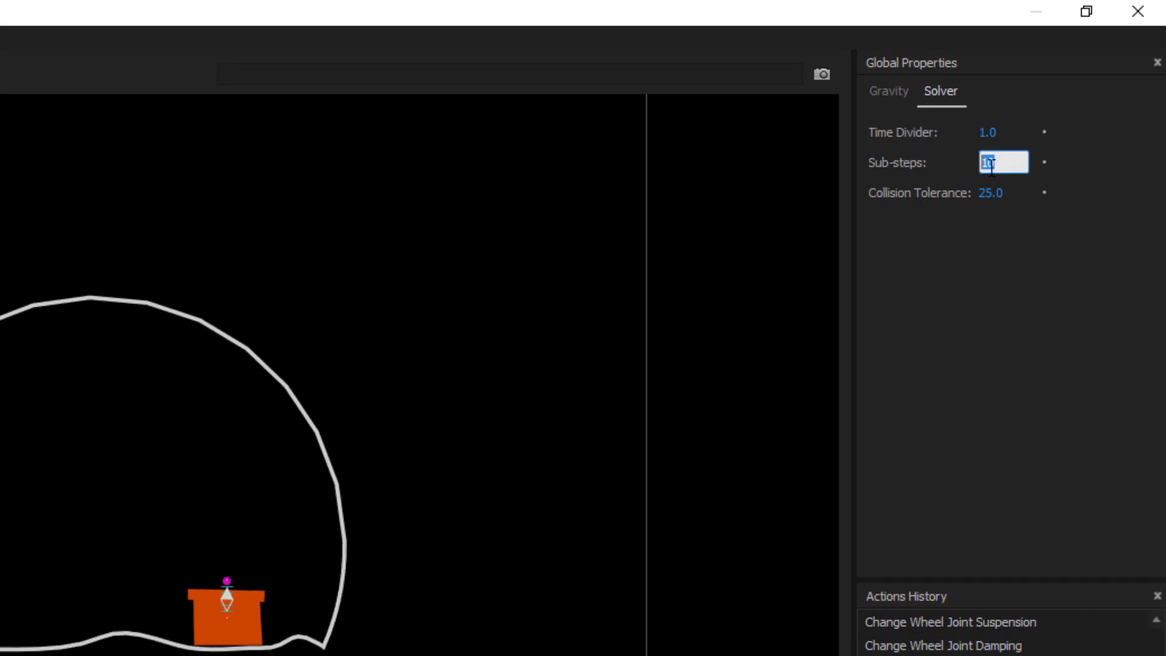
pyautogui.write('11')
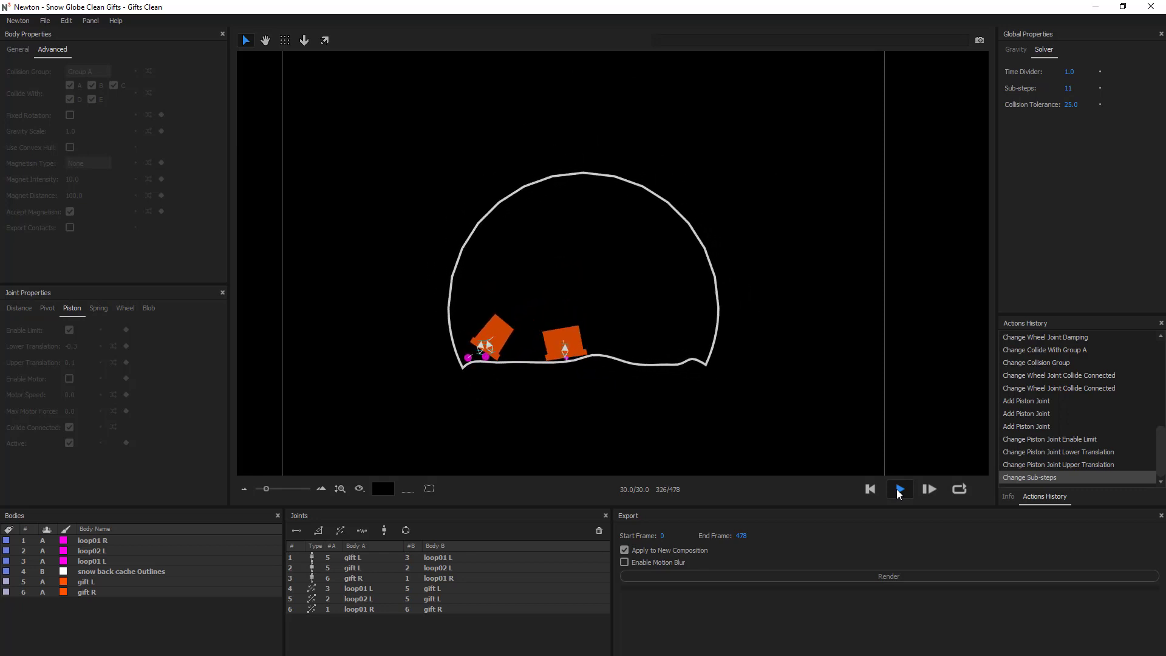
pyautogui.click(870, 490)
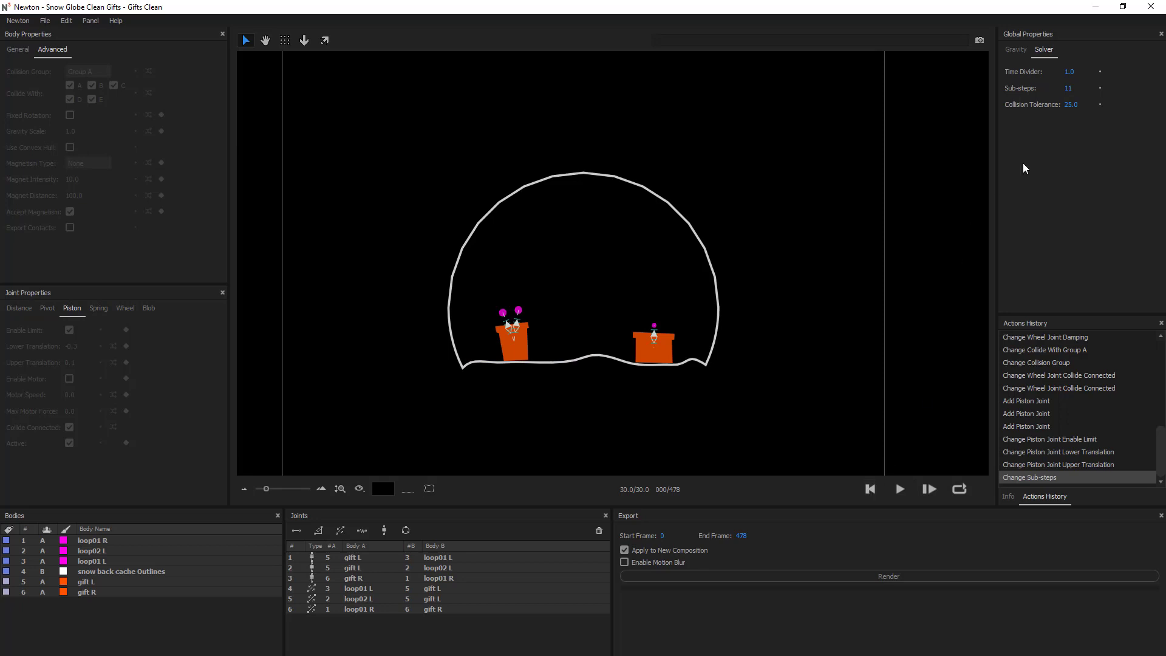
# Step: Set the solver's sub-steps to 12, preview the simulation and return it to the first frame
pyautogui.click(1069, 89)
pyautogui.write('12')
pyautogui.press('Return')
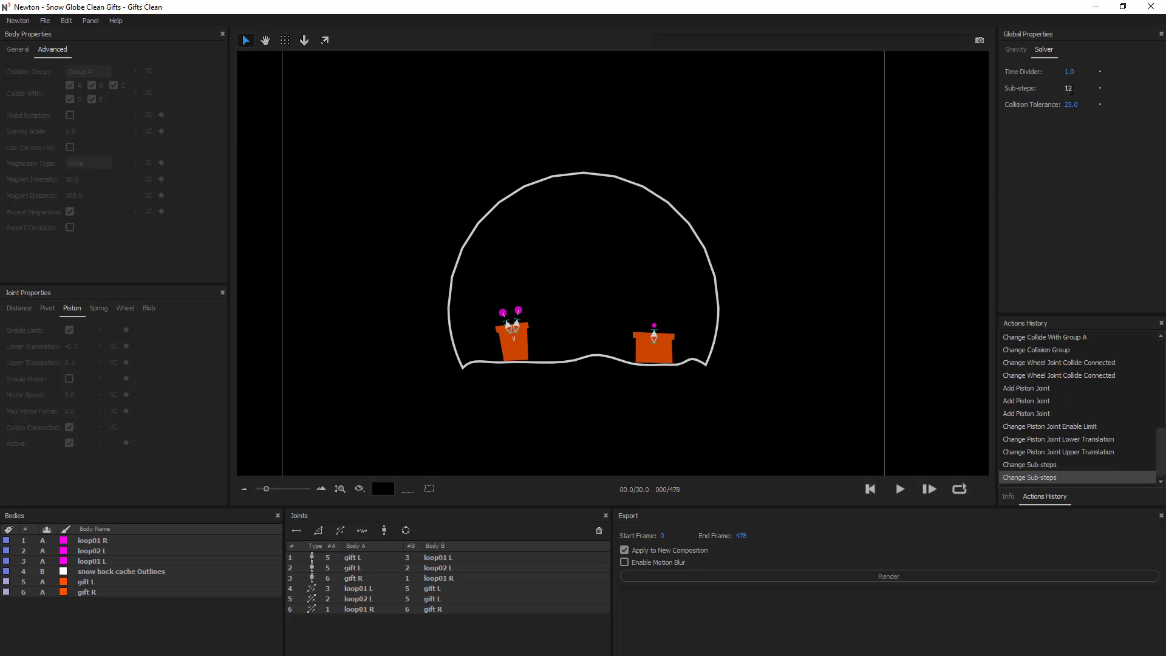
pyautogui.click(901, 489)
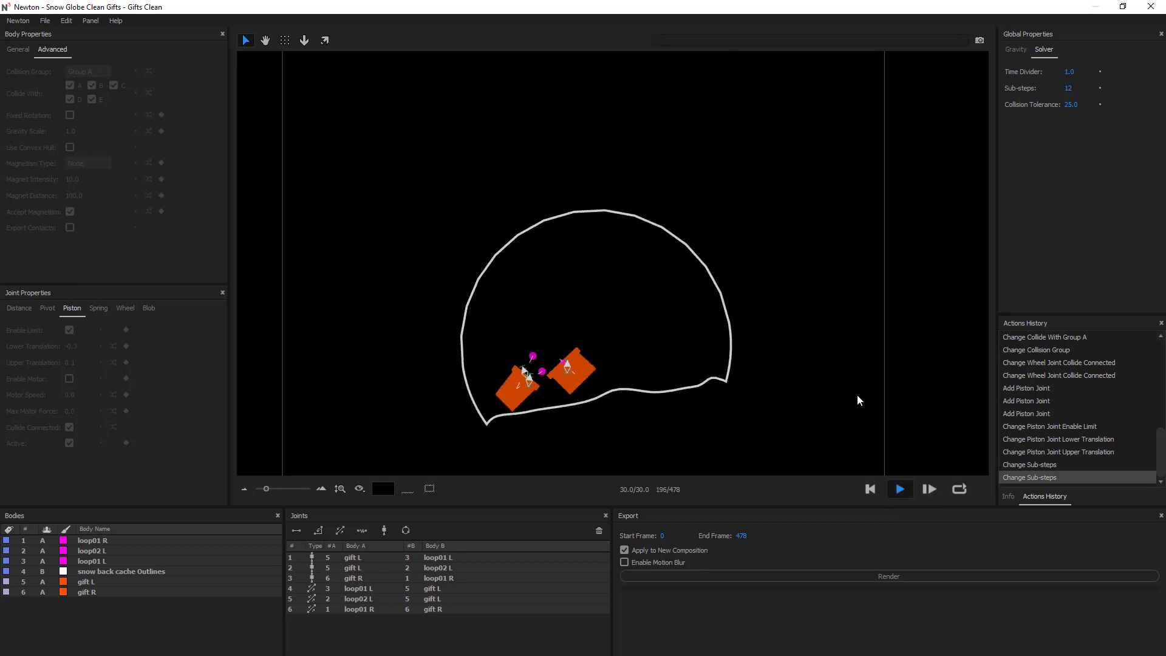
pyautogui.click(869, 490)
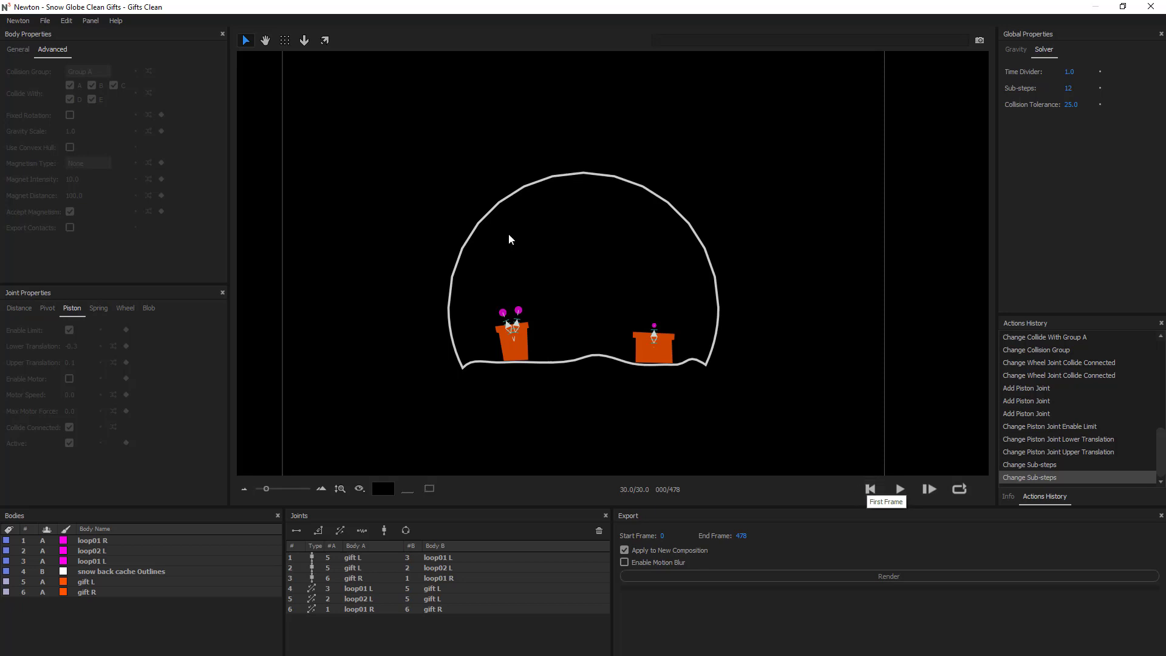
# Step: Turn off collisions with group A for both gift bodies and preview the simulation
pyautogui.click(502, 340)
pyautogui.keyDown('shift'); pyautogui.click(643, 350); pyautogui.keyUp('shift')
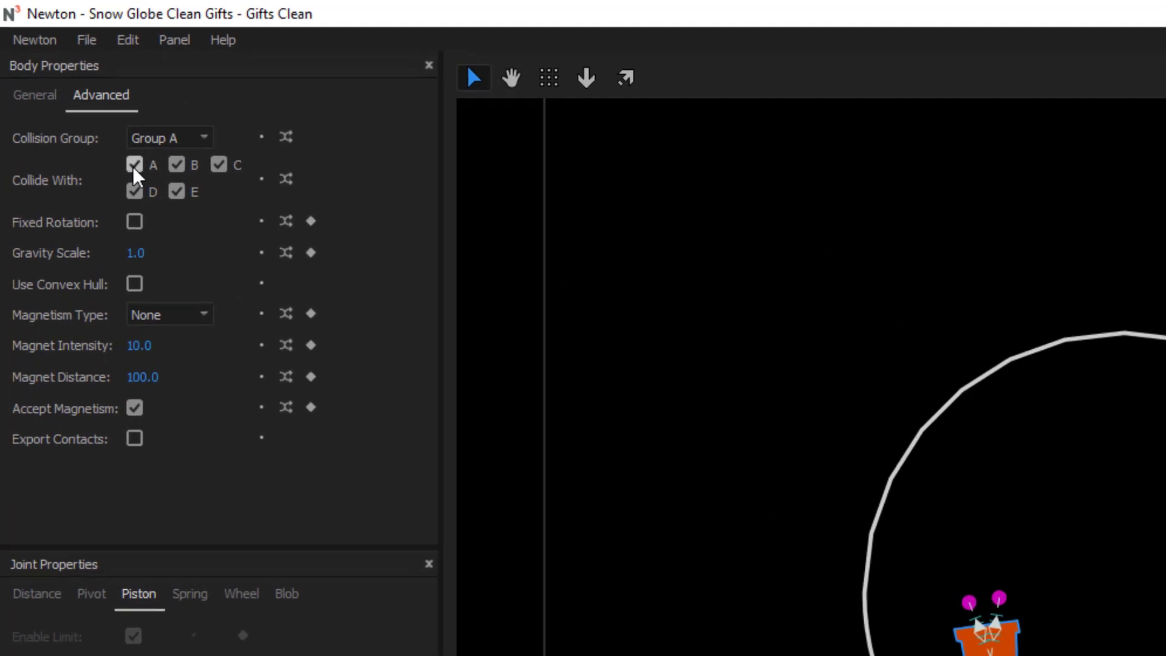
pyautogui.click(70, 85)
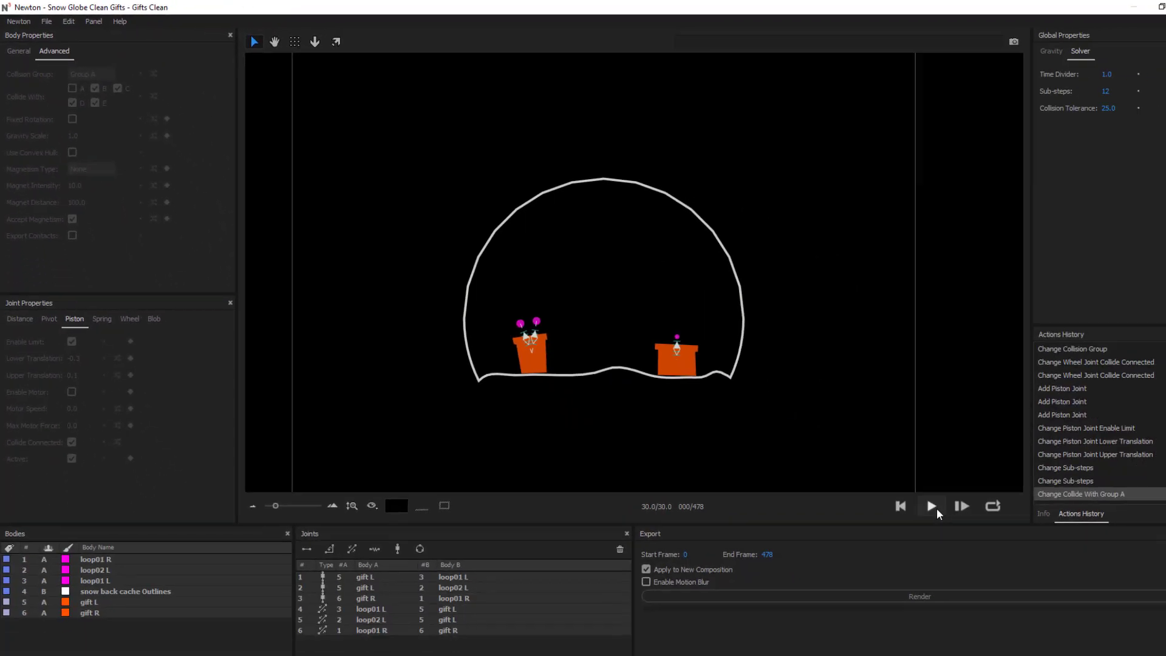
pyautogui.click(900, 489)
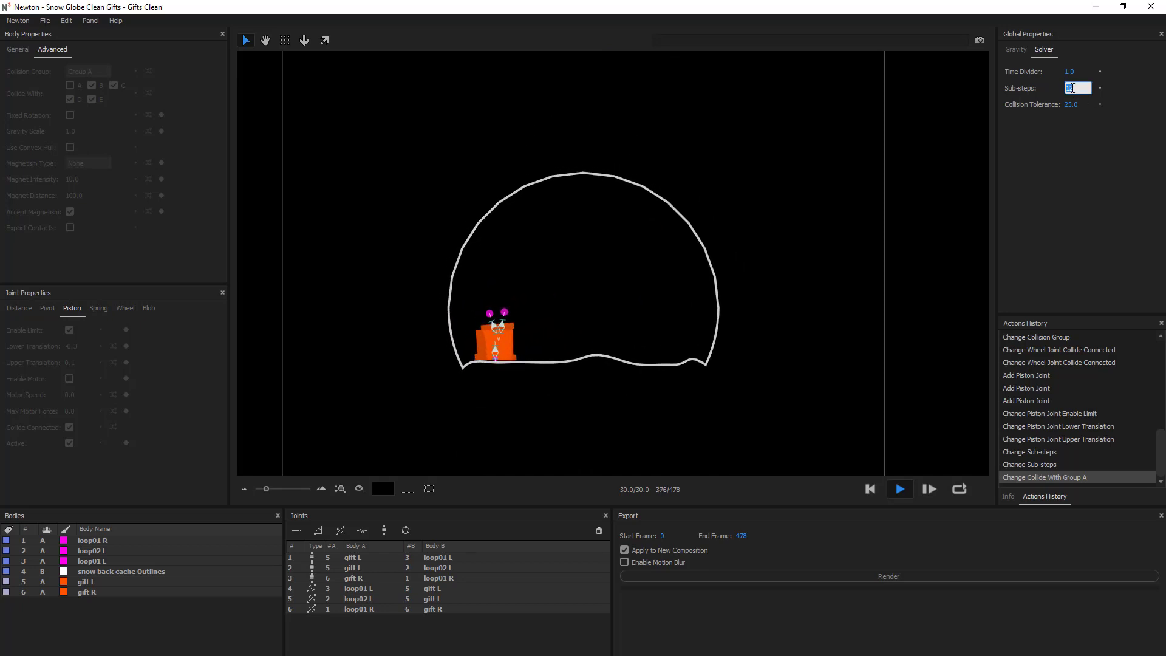
# Step: Set the solver's sub-steps to 9
pyautogui.write('9')
pyautogui.press('Return')
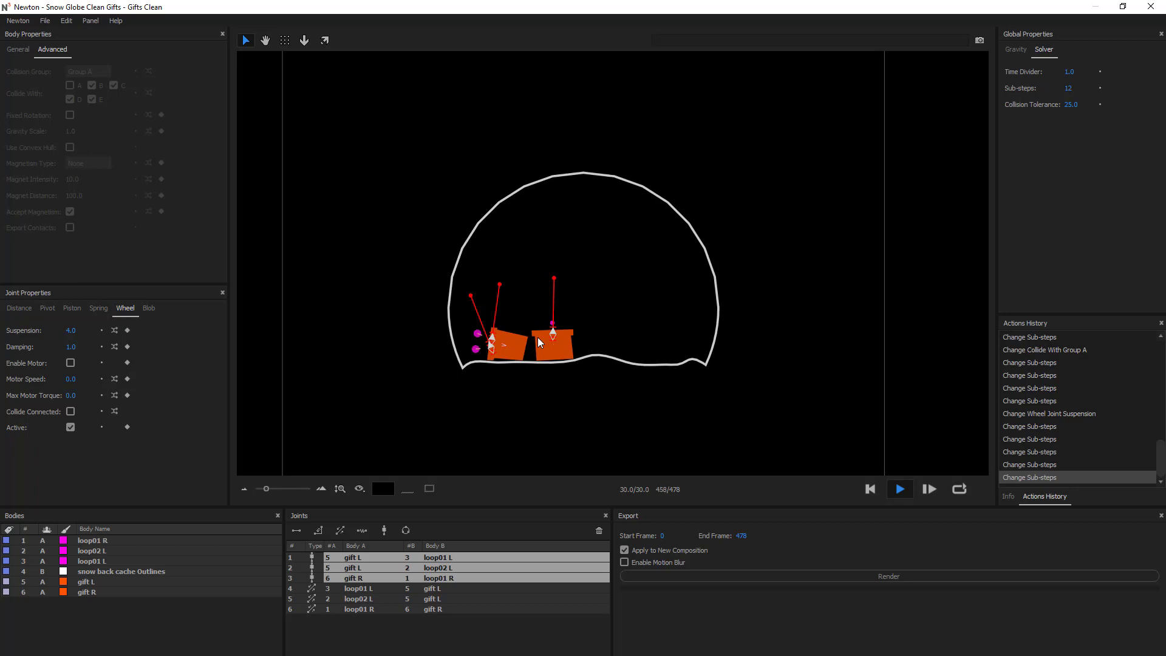
# Step: Return the simulation to the first frame and render it to a new composition
pyautogui.click(870, 489)
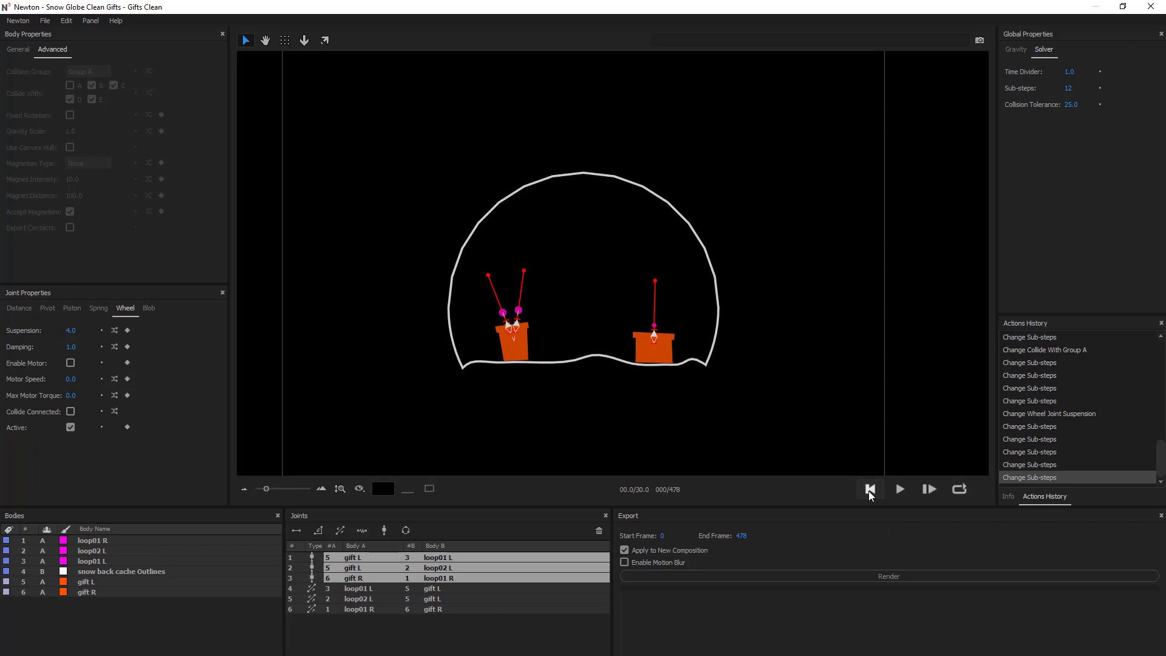
pyautogui.click(906, 577)
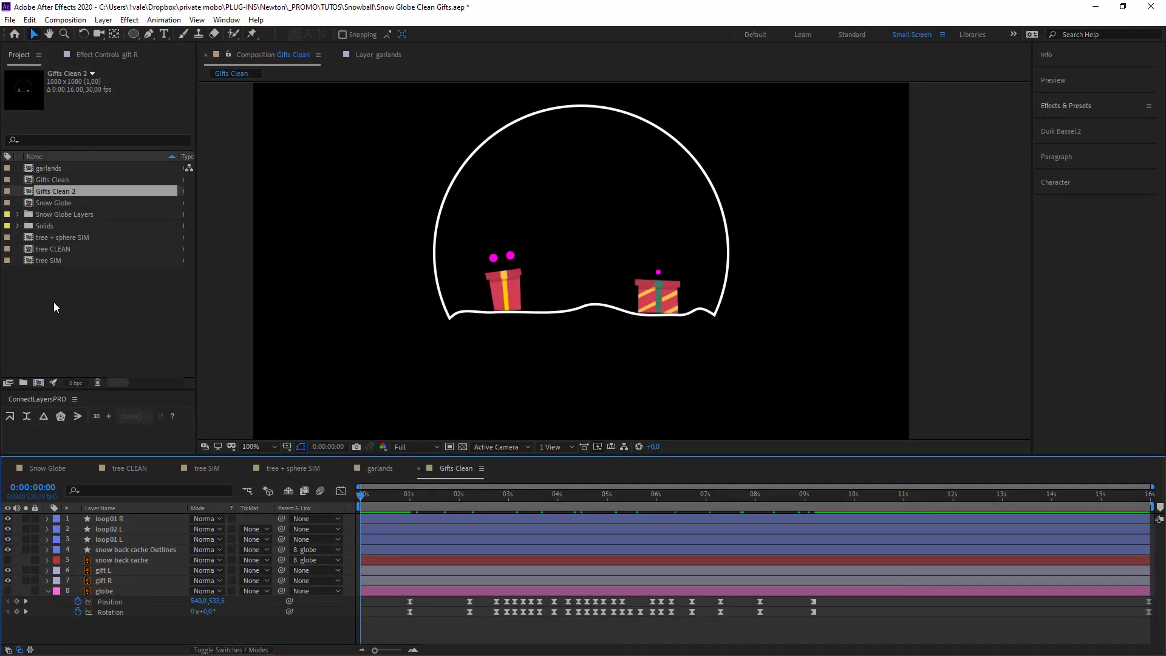
# Step: Rename the rendered Gifts Clean 2 composition as Gifts SIM
pyautogui.click(54, 311)
pyautogui.click(78, 192)
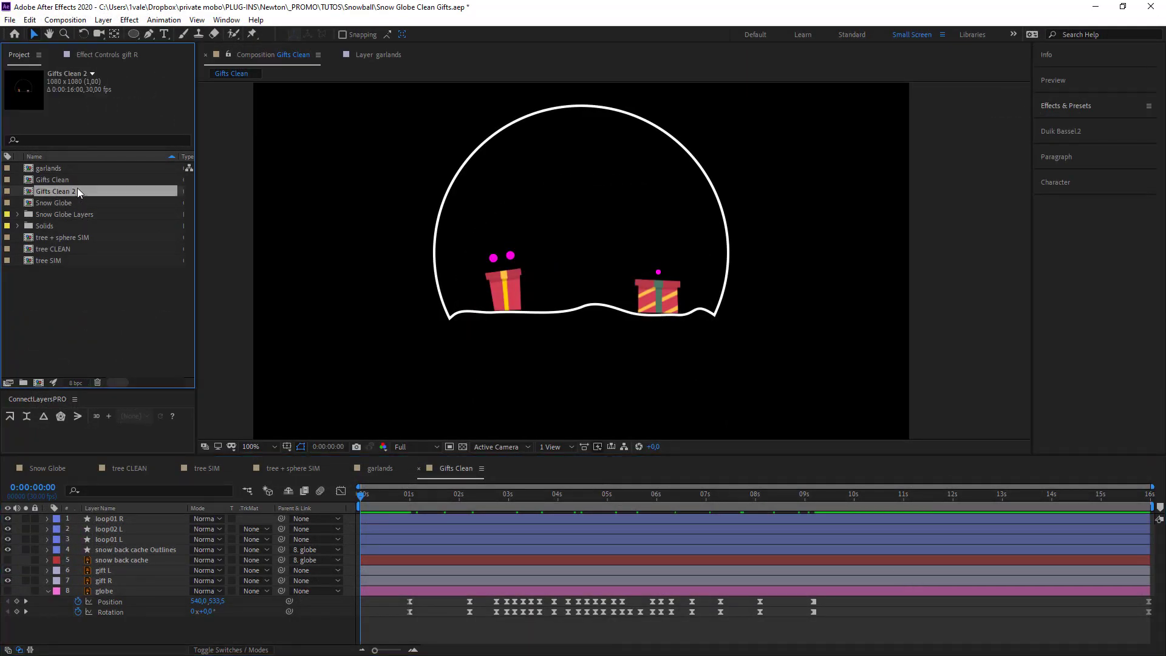
pyautogui.press('Return')
pyautogui.press('End')
pyautogui.press('BackSpace')
pyautogui.press('BackSpace')
pyautogui.press('BackSpace')
pyautogui.press('BackSpace')
pyautogui.press('BackSpace')
pyautogui.press('BackSpace')
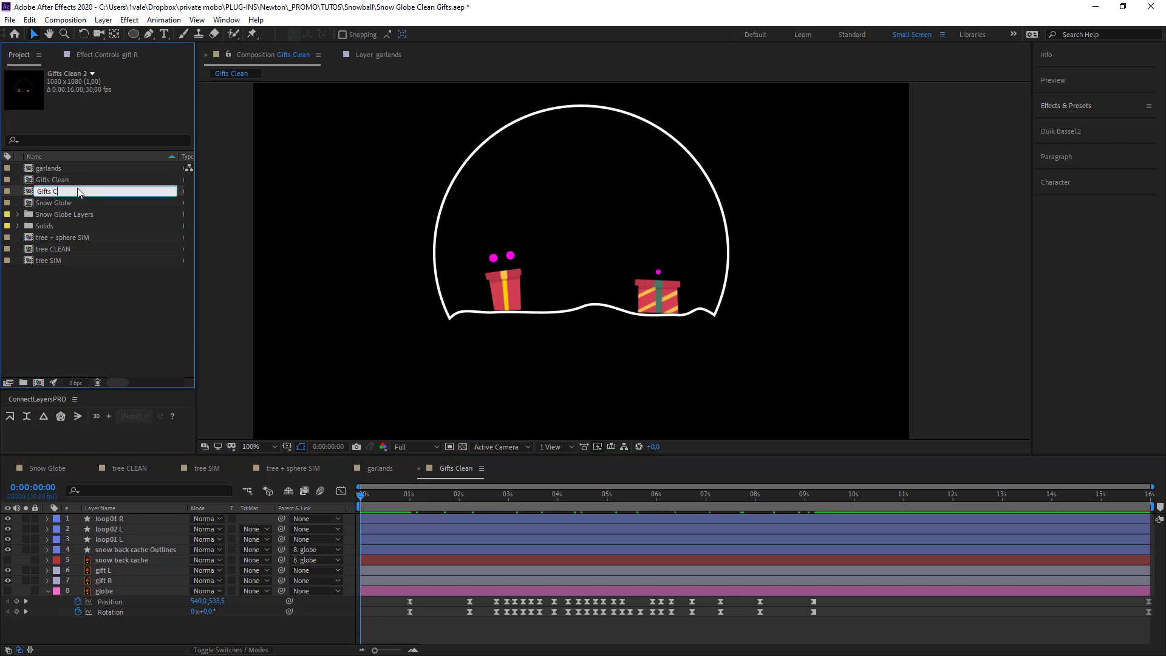
pyautogui.write('SIM')
pyautogui.press('Return')
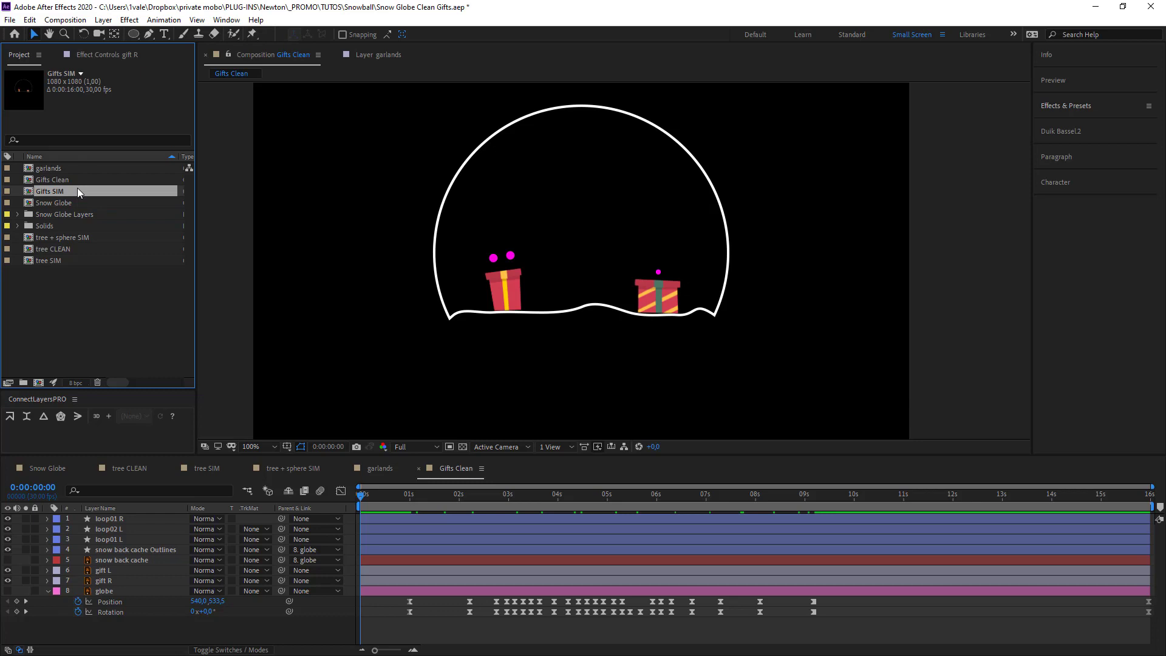
# Step: Open the Gifts SIM composition and preview its simulated animation
pyautogui.doubleClick(78, 192)
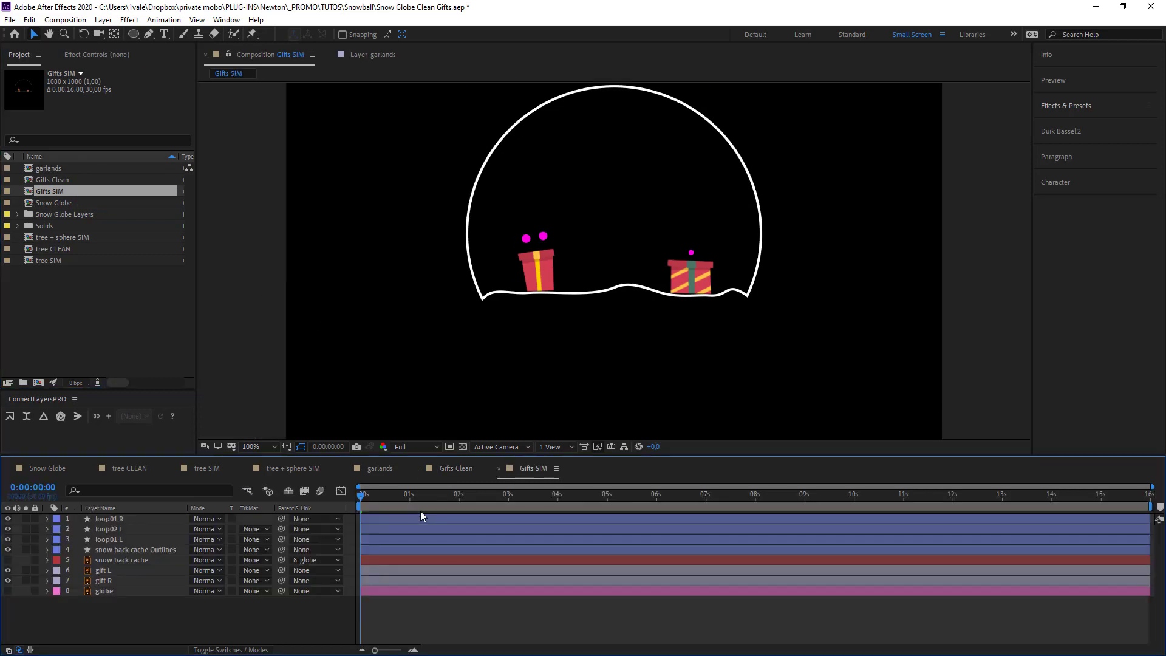
pyautogui.press('space')
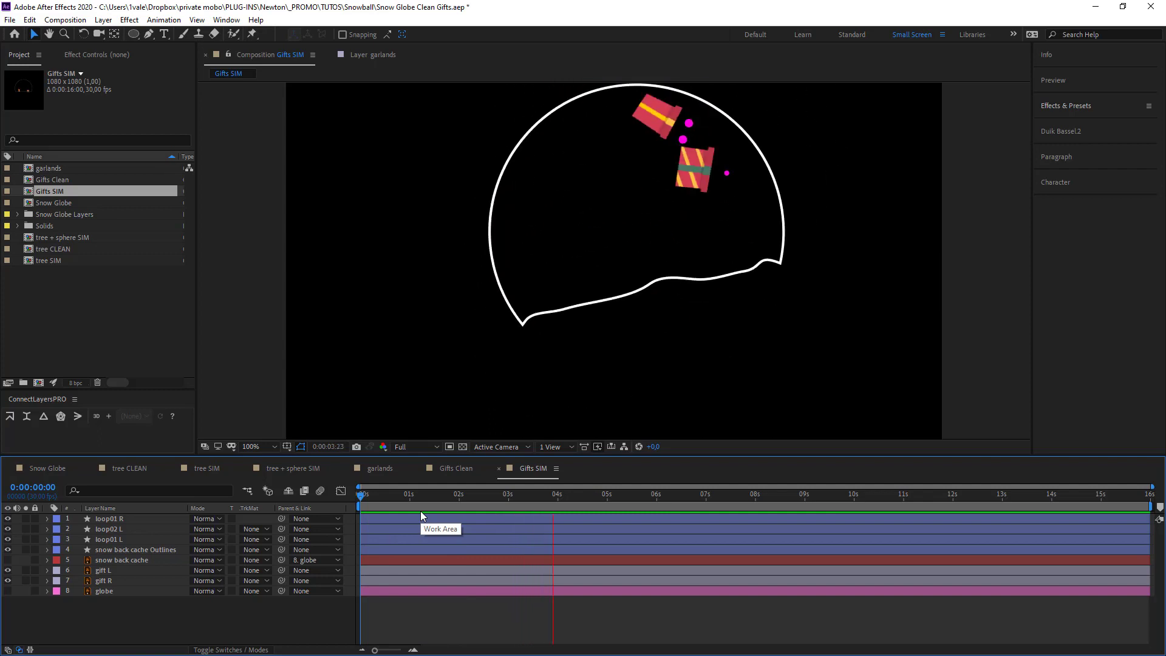
pyautogui.scroll(-1, 690, 224)
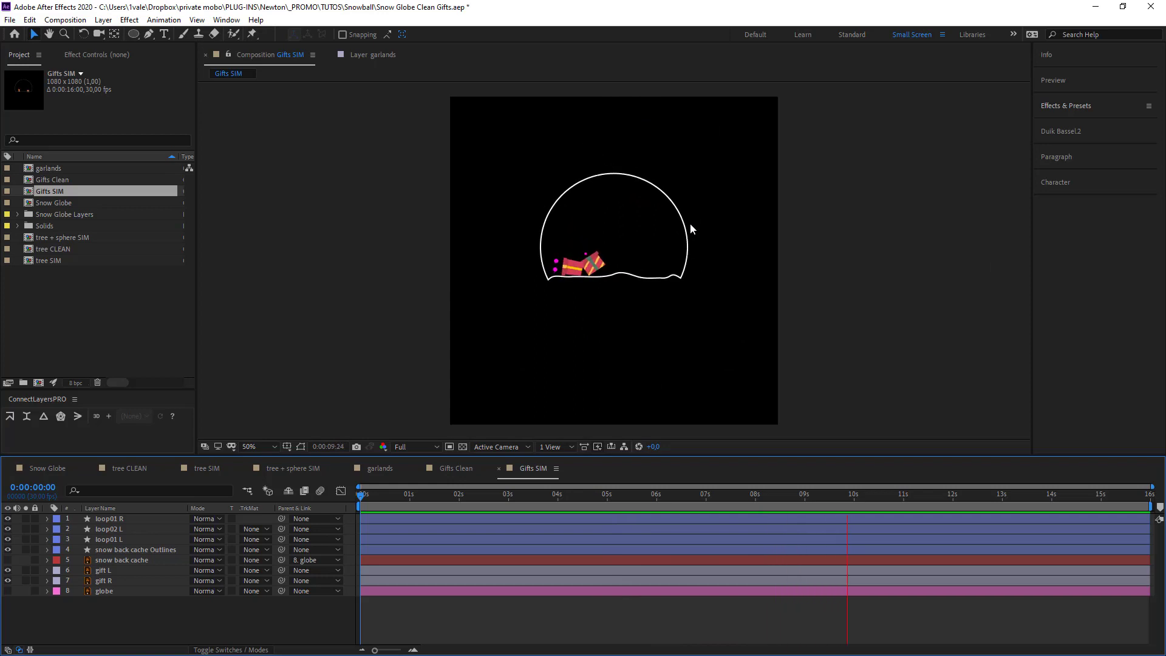
pyautogui.press('space')
pyautogui.scroll(1, 602, 323)
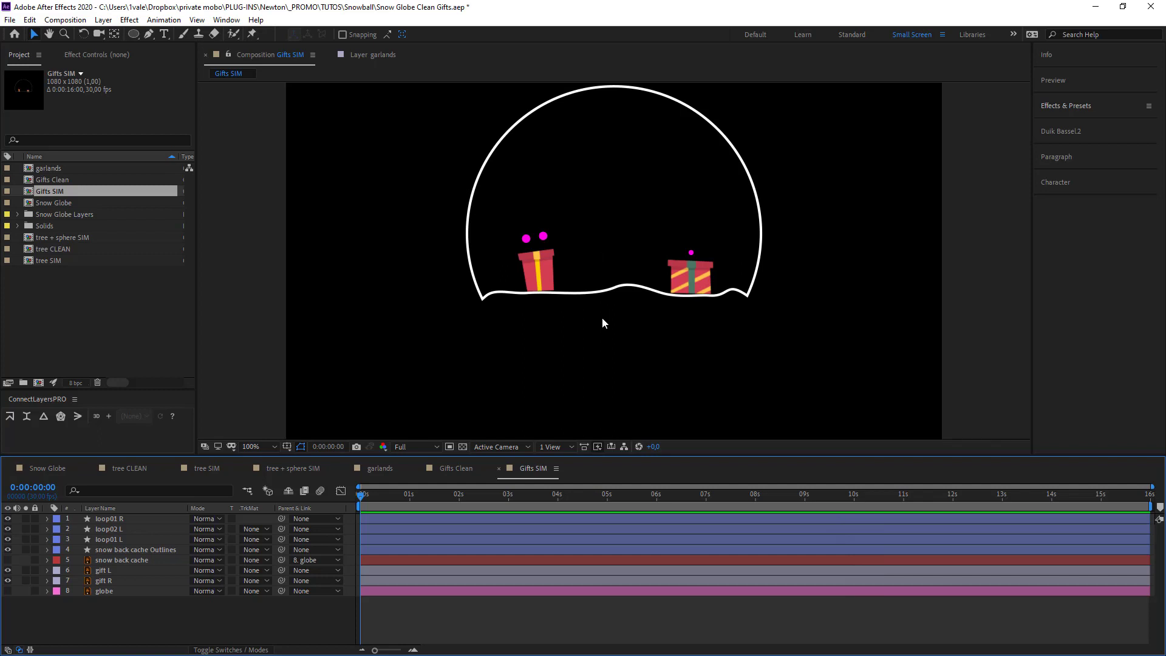
pyautogui.click(526, 239)
pyautogui.click(425, 248)
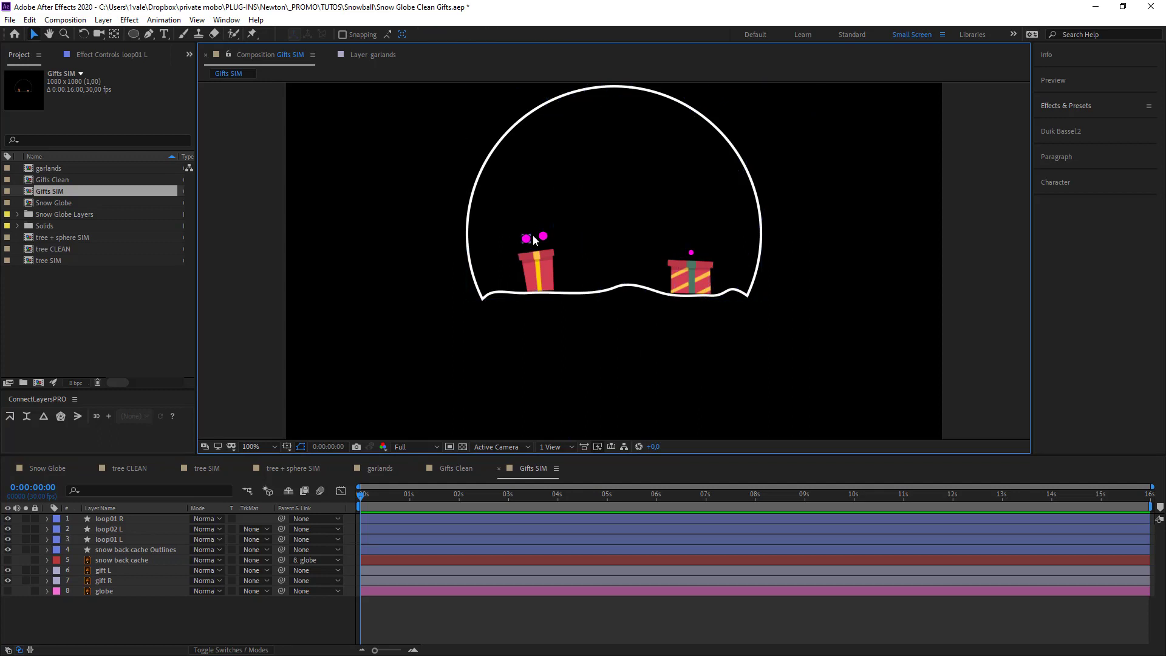
pyautogui.click(534, 272)
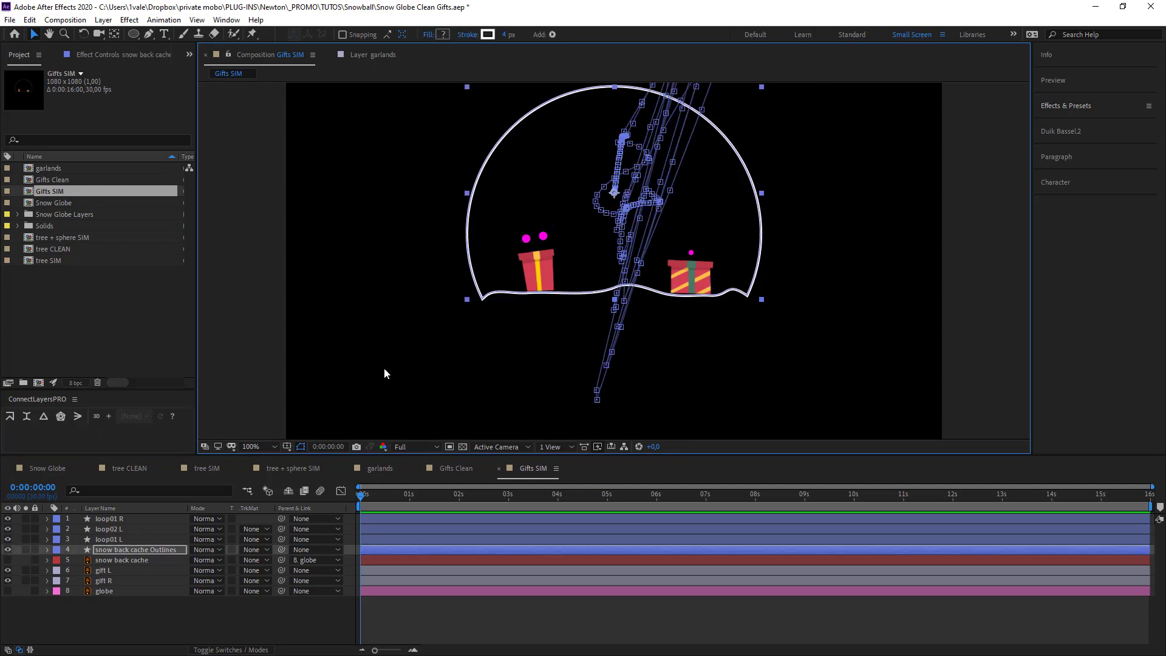
pyautogui.click(95, 617)
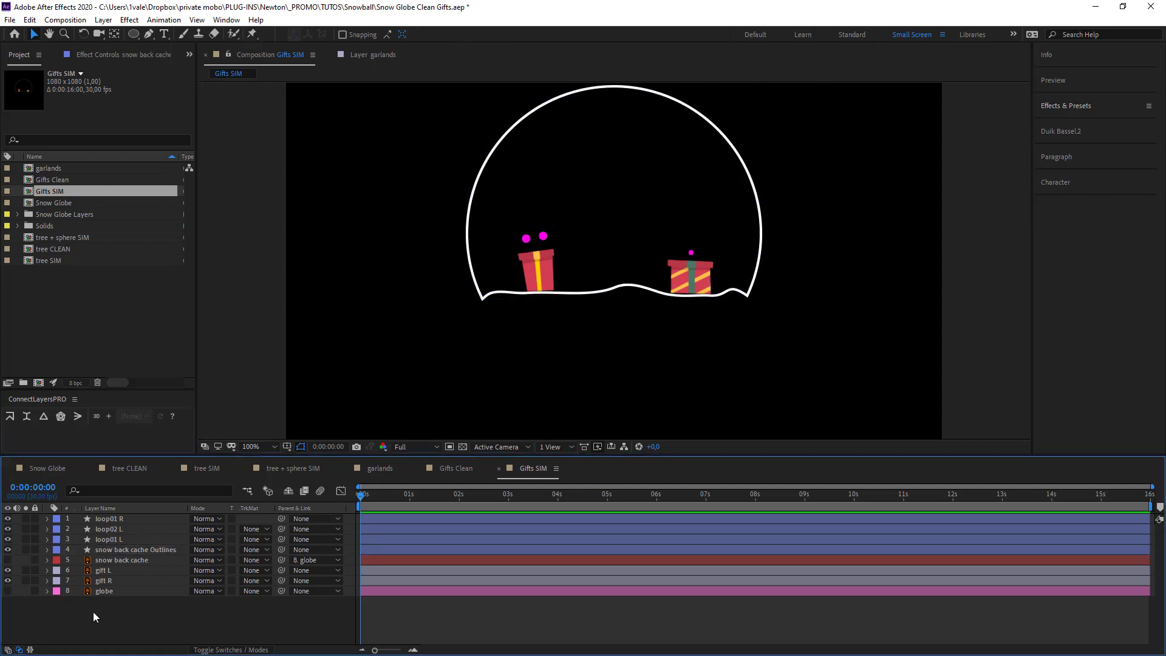
# Step: Duplicate the gift L and gift R layers
pyautogui.click(110, 570)
pyautogui.keyDown('shift'); pyautogui.click(110, 578); pyautogui.keyUp('shift')
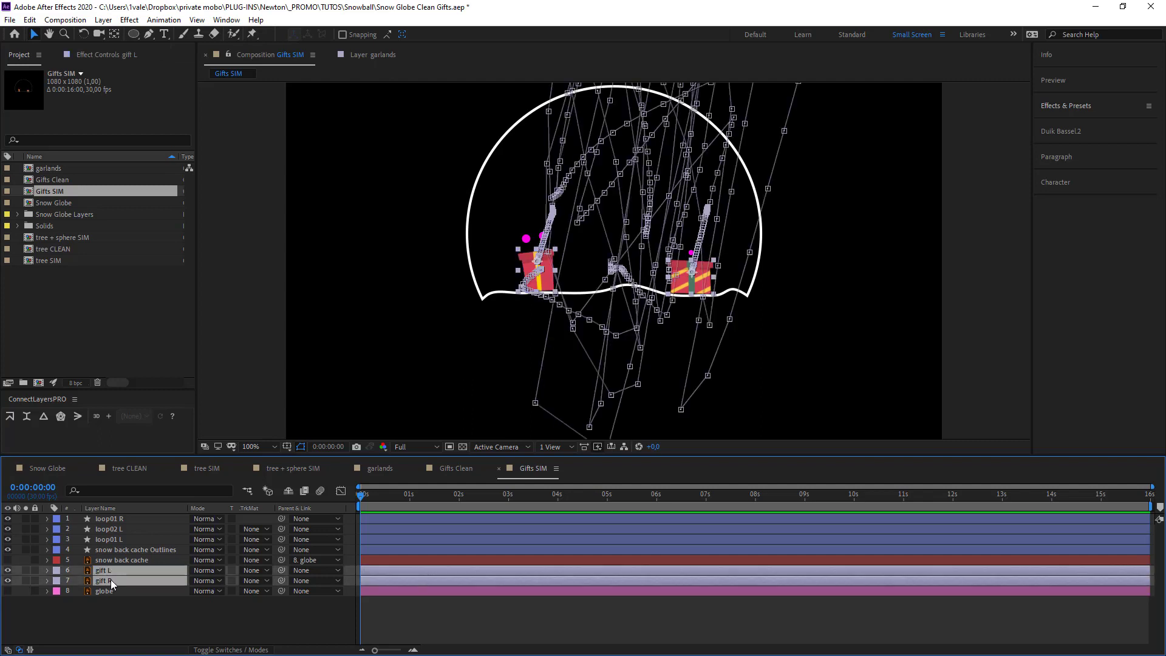
pyautogui.hotkey('ctrl', 'd')
# Step: Rename the two duplicated gift layers as gift L KNOT and gift R KNOT
pyautogui.click(110, 571)
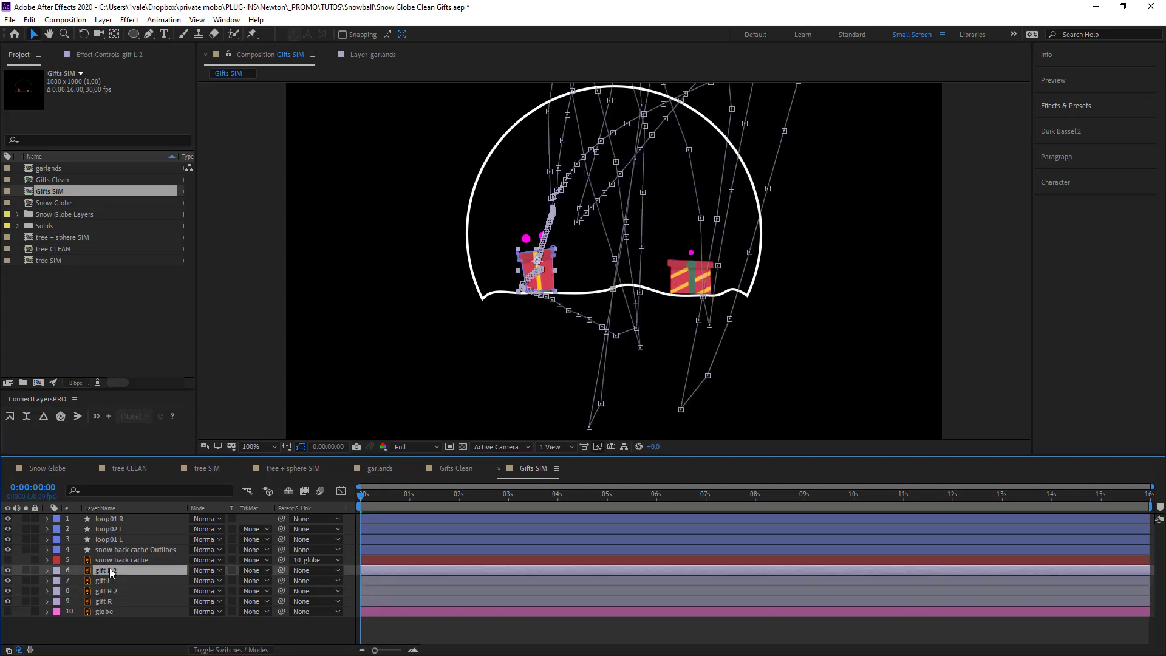
pyautogui.press('Return')
pyautogui.press('Right')
pyautogui.press('BackSpace')
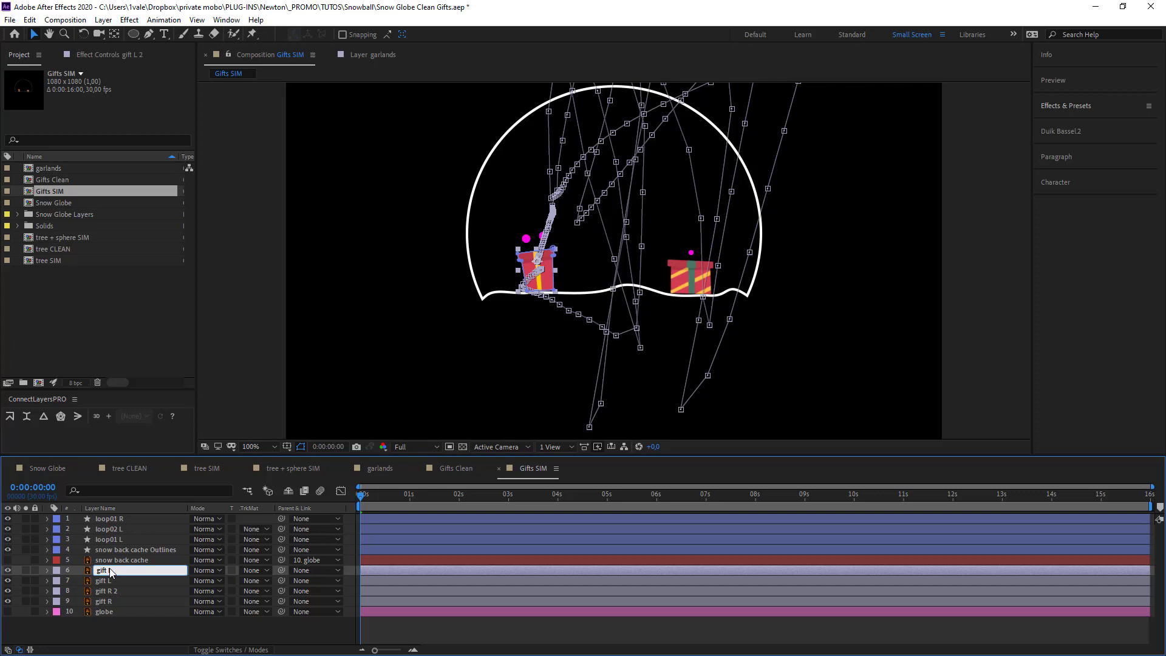
pyautogui.write('KNOT')
pyautogui.click(129, 590)
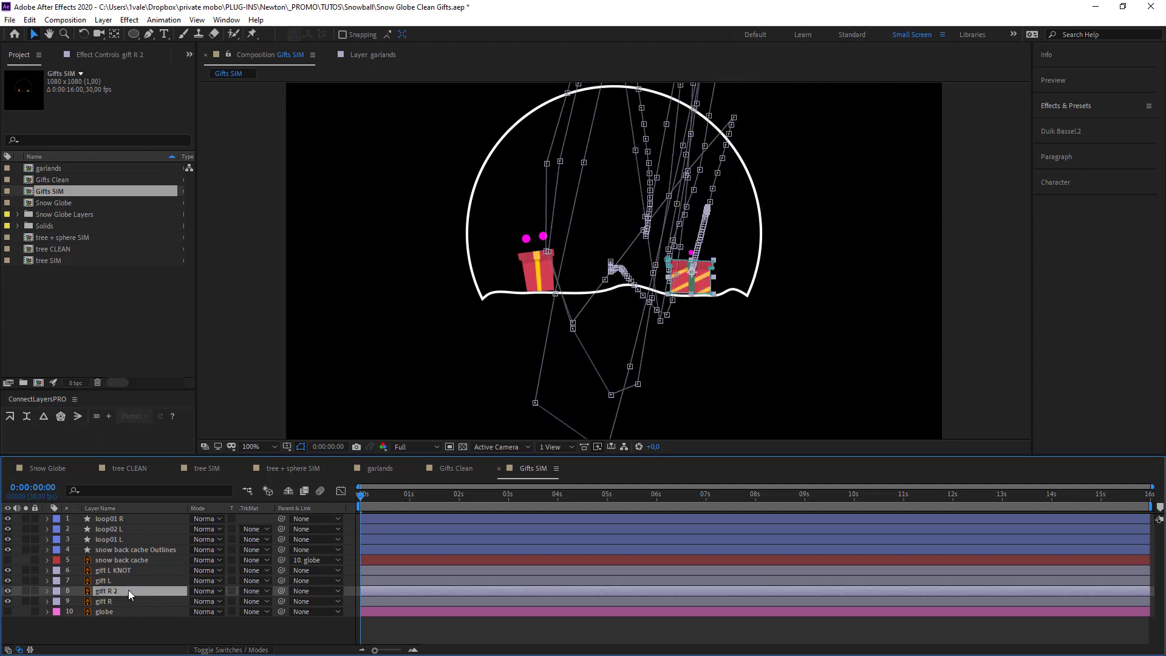
pyautogui.press('Return')
pyautogui.write('KNOT')
pyautogui.press('Return')
# Step: Reorder the layers so each KNOT duplicate sits directly beneath its original gift layer
pyautogui.click(136, 570)
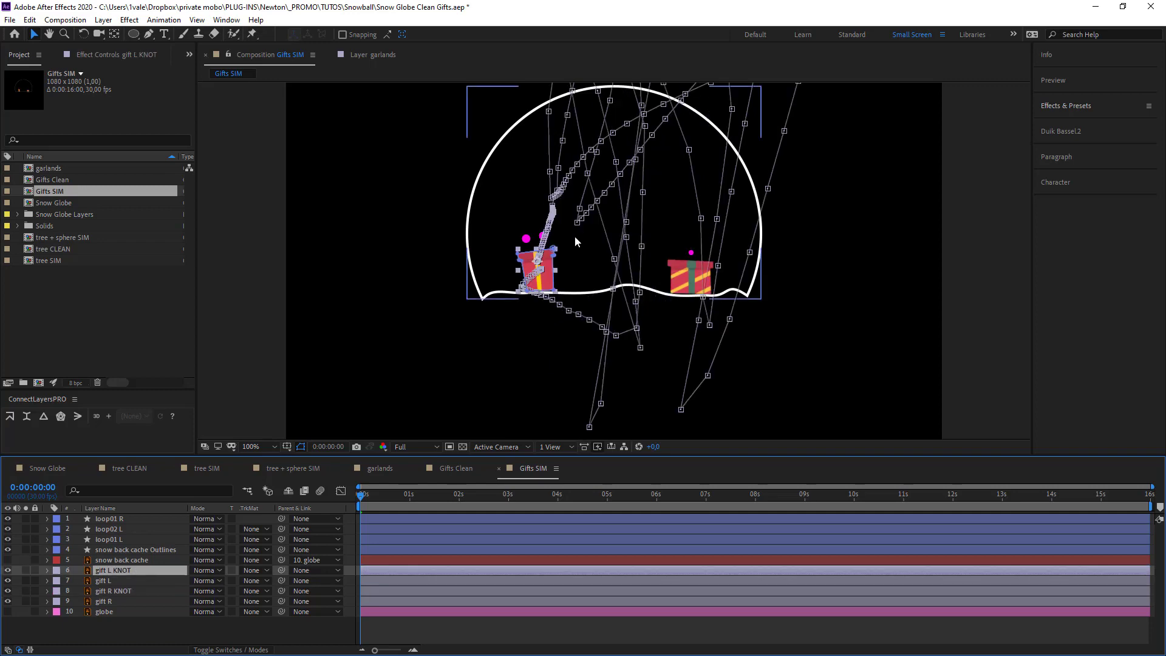
pyautogui.press('.')
pyautogui.press('.')
pyautogui.moveTo(410, 274); pyautogui.dragTo(695, 296)
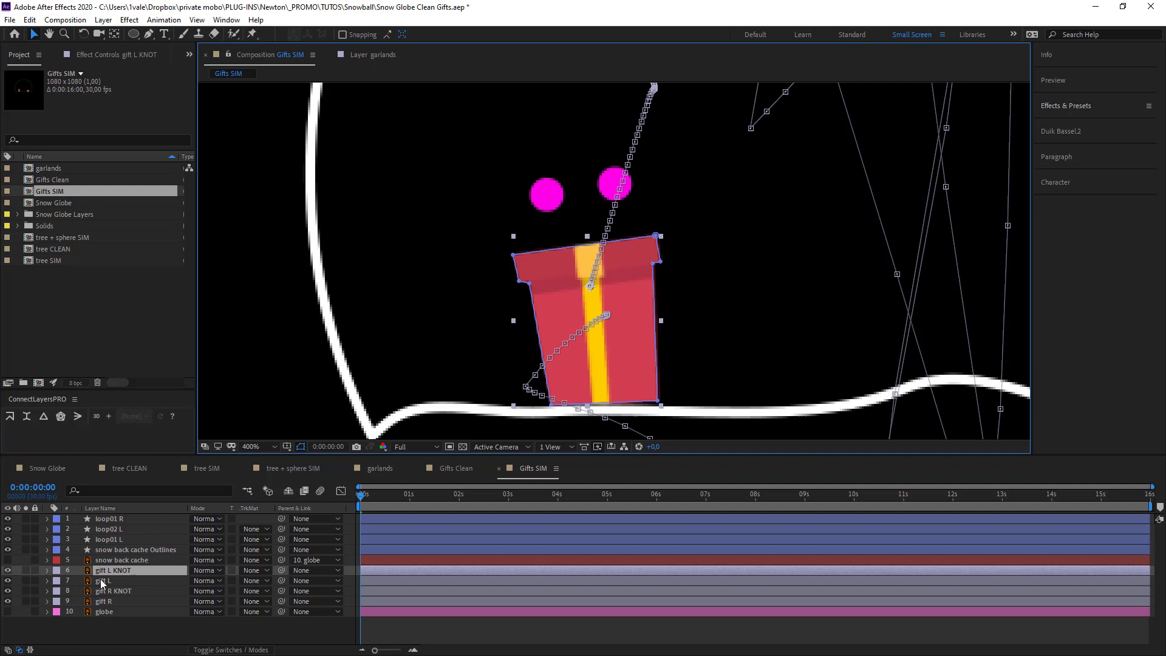
pyautogui.moveTo(125, 578); pyautogui.dragTo(127, 604)
# Step: Invert Mask 1 on the gift L KNOT layer
pyautogui.click(125, 581)
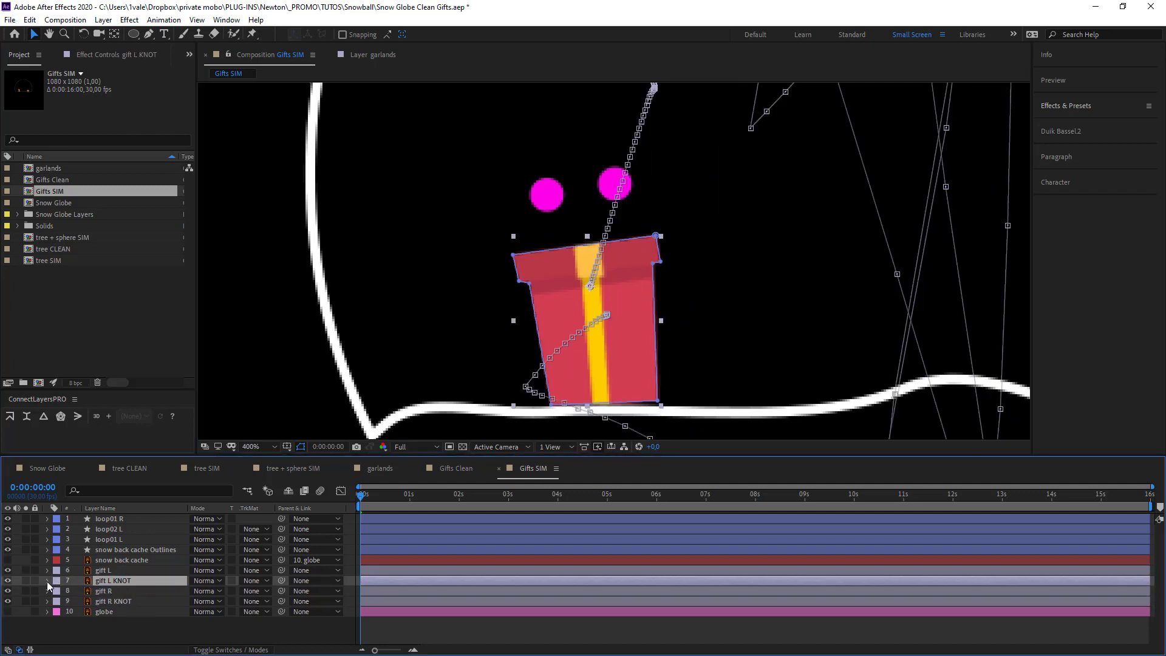
pyautogui.click(46, 580)
pyautogui.click(58, 592)
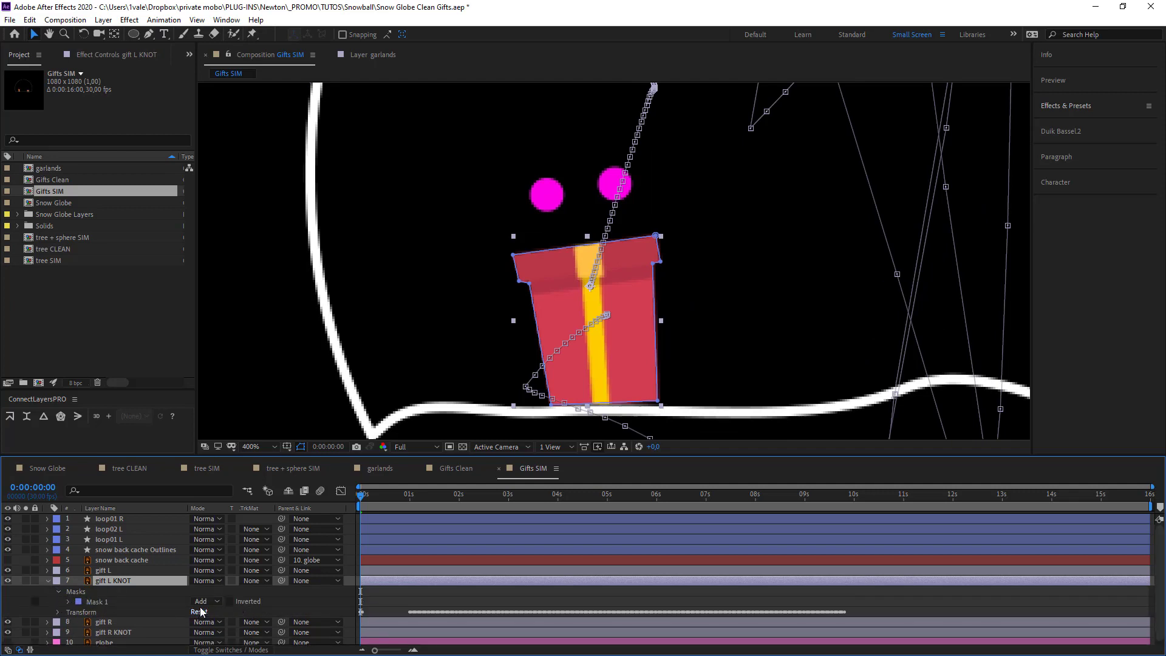
pyautogui.click(230, 602)
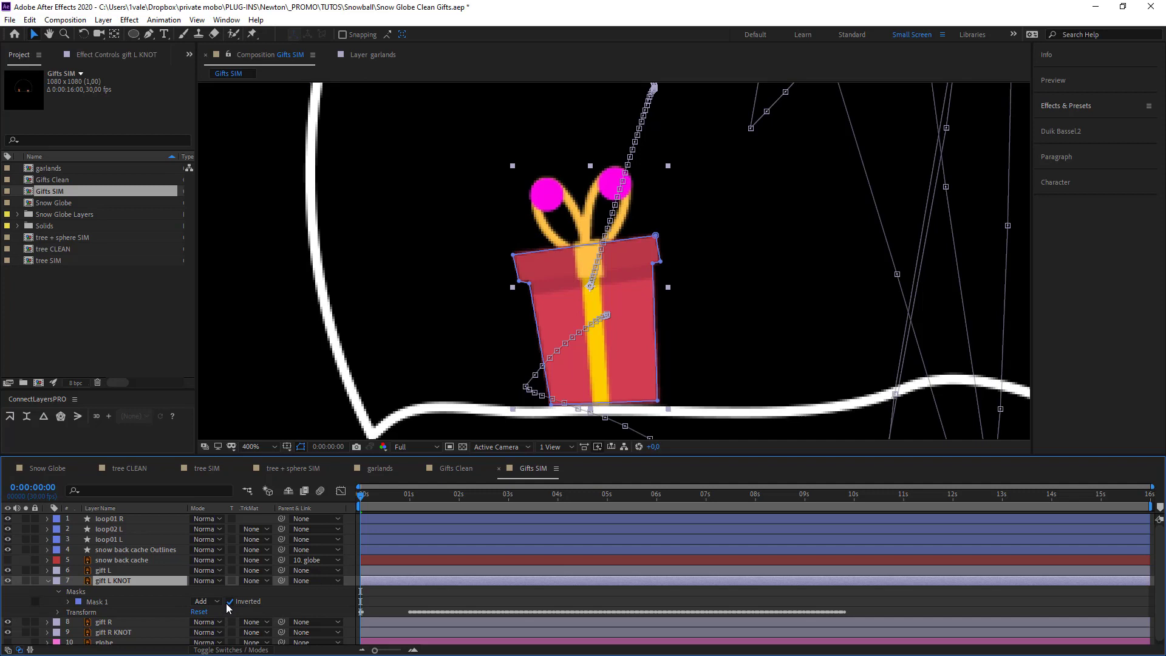
# Step: Solo the gift L KNOT layer and draw a rectangular mask around the whole gift, including the bow loops
pyautogui.click(26, 581)
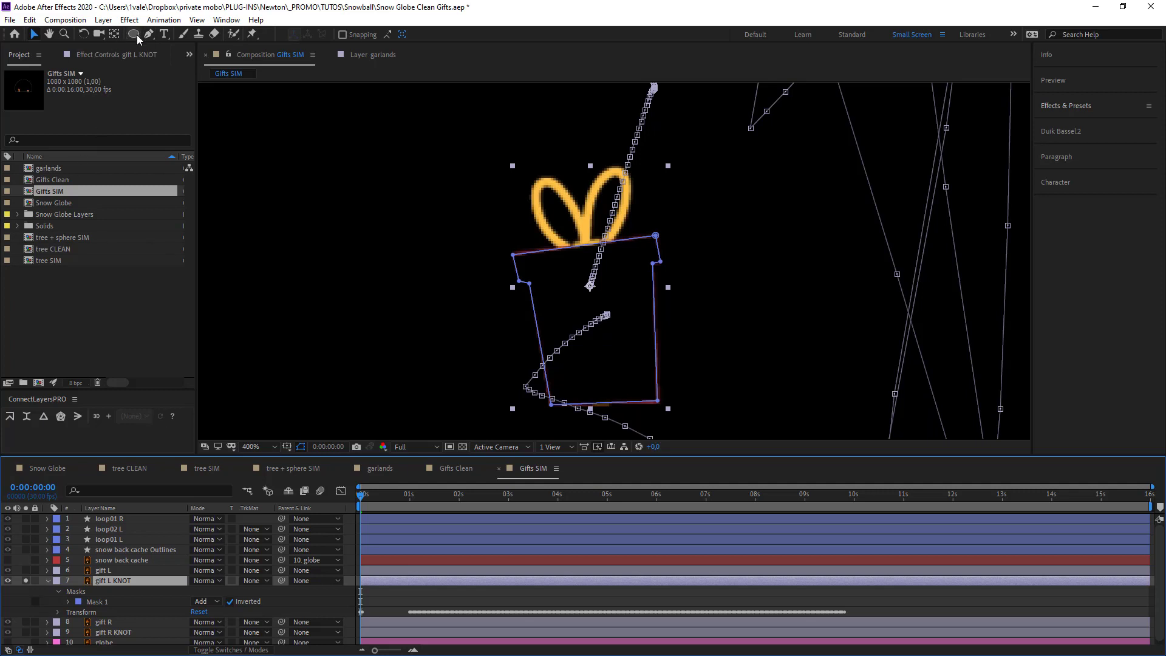
pyautogui.moveTo(136, 34); pyautogui.dragTo(168, 35)
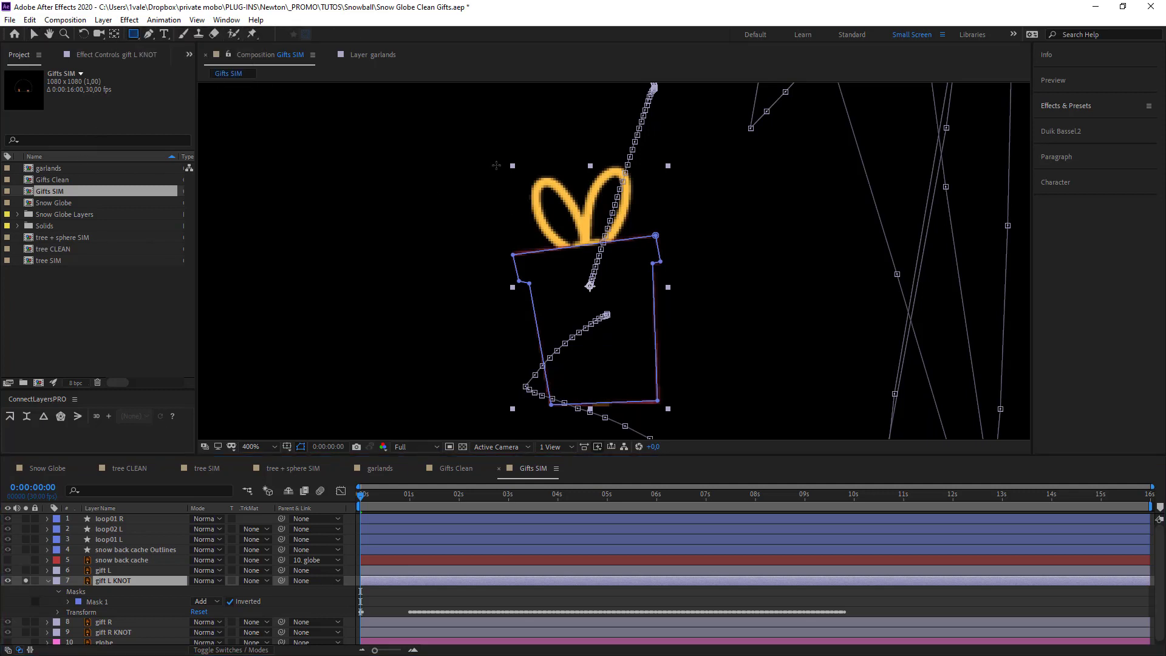
pyautogui.moveTo(485, 144); pyautogui.dragTo(685, 417)
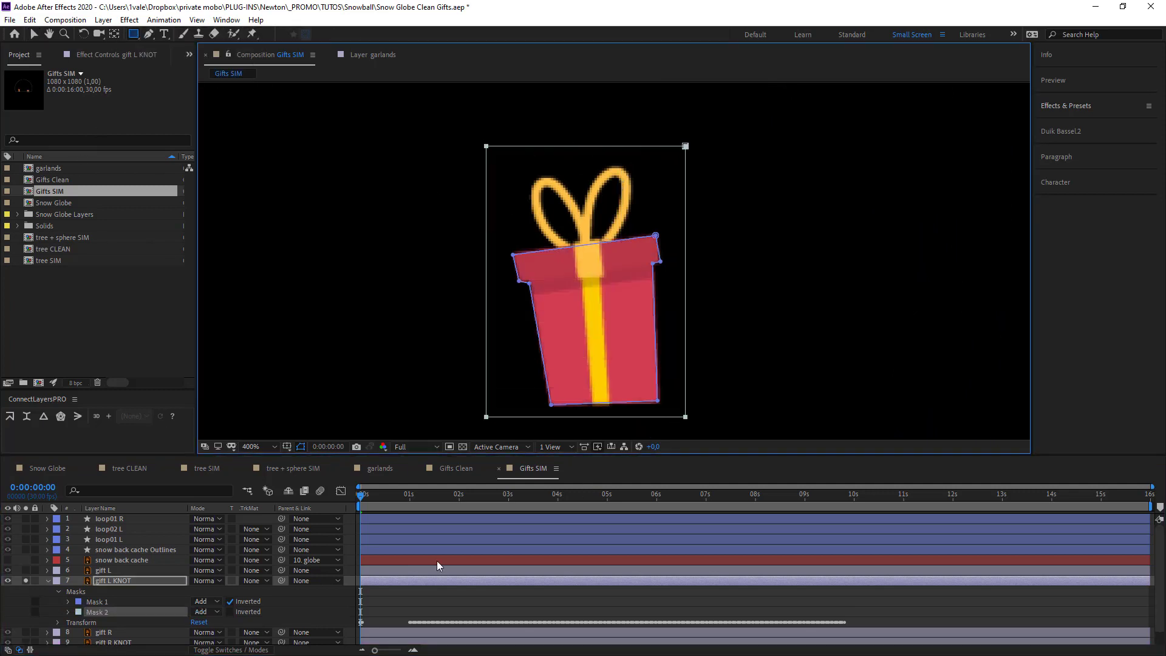
# Step: Move Mask 2 above Mask 1 on gift L KNOT, and switch Mask 1 to Subtract with Inverted off
pyautogui.click(397, 597)
pyautogui.moveTo(99, 610); pyautogui.dragTo(101, 599)
pyautogui.click(447, 595)
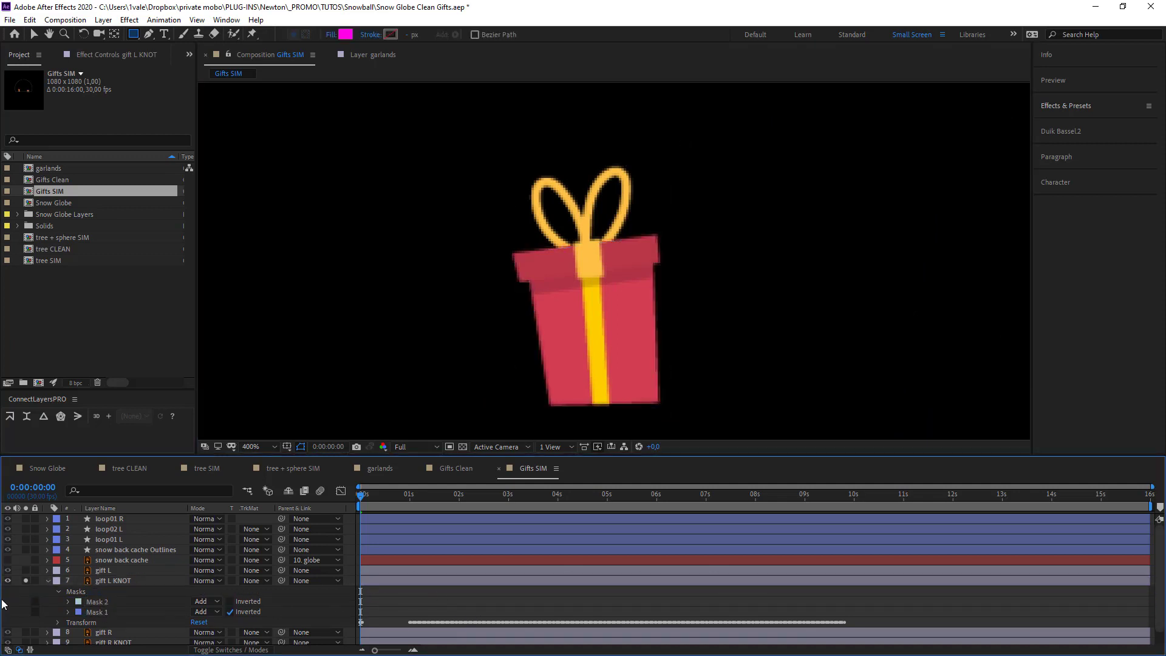
pyautogui.click(202, 610)
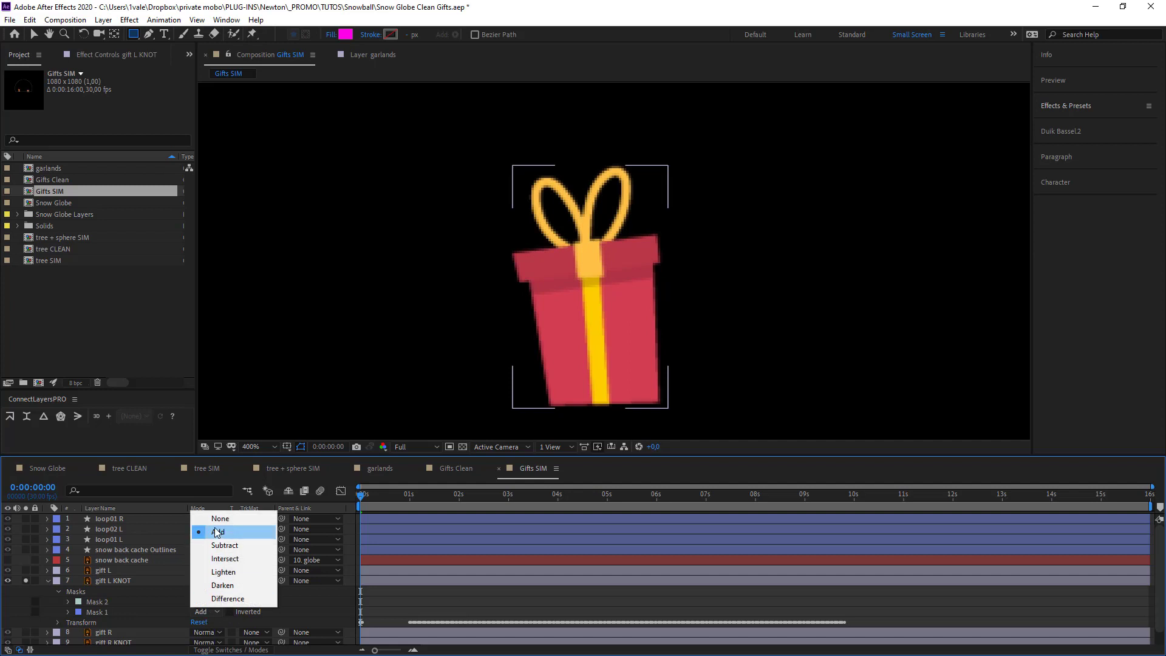
pyautogui.click(222, 545)
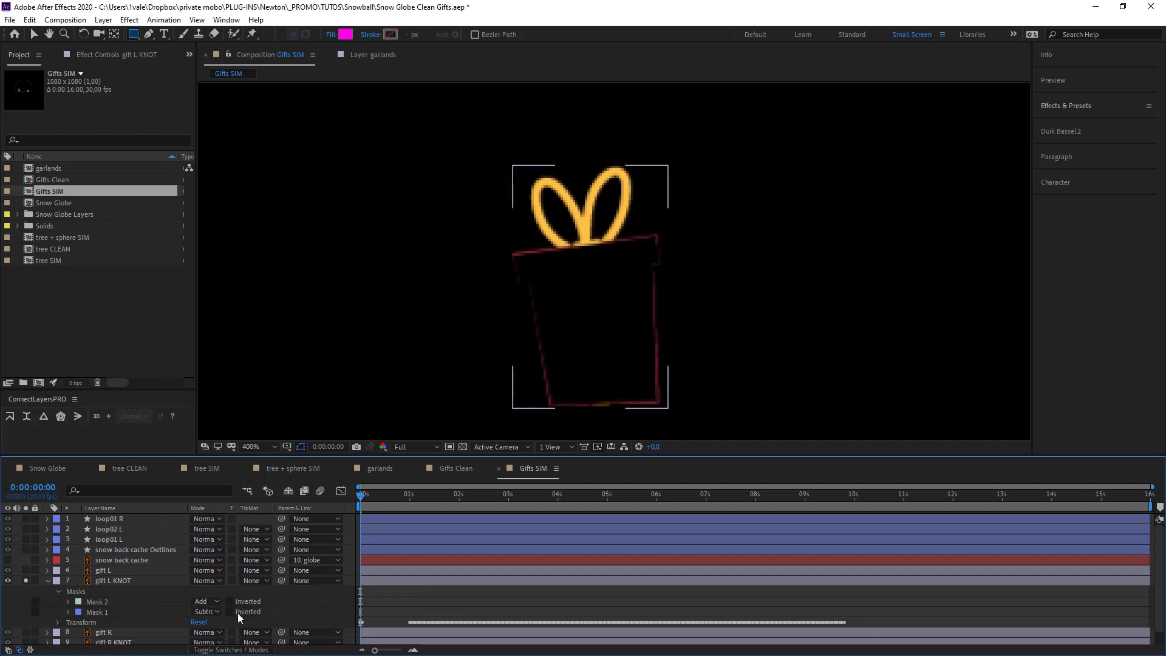
# Step: Set the Mask Expansion of Mask 1 on the gift L KNOT layer to 0.7 pixels
pyautogui.click(68, 612)
pyautogui.moveTo(193, 640); pyautogui.dragTo(195, 641)
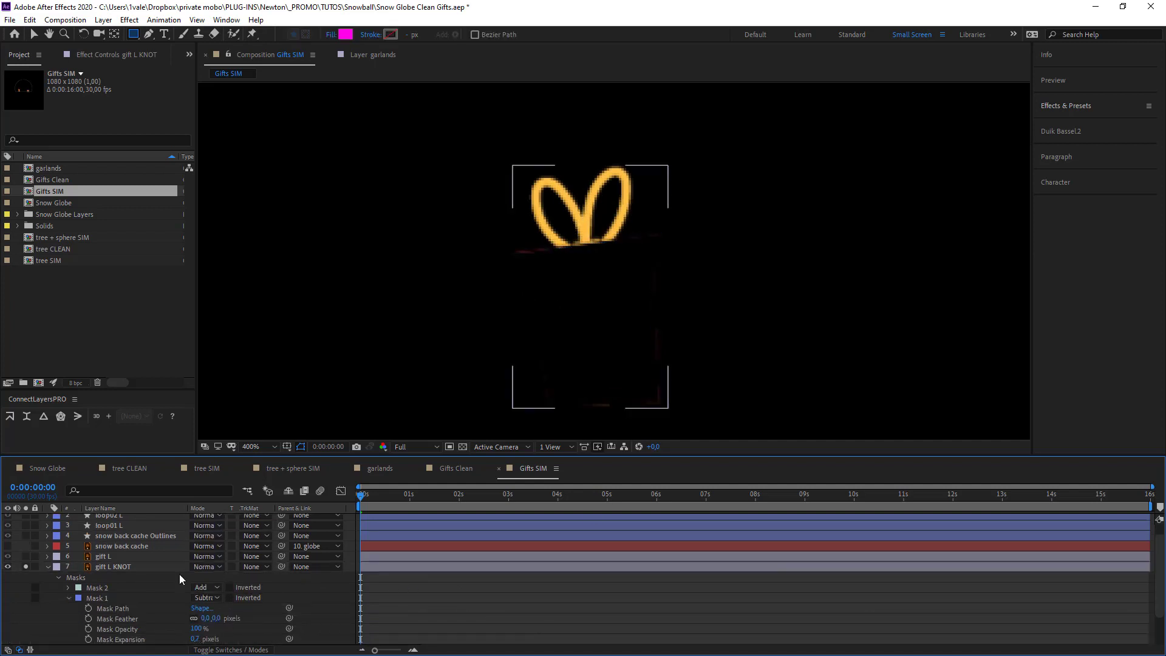
pyautogui.click(48, 566)
pyautogui.click(126, 581)
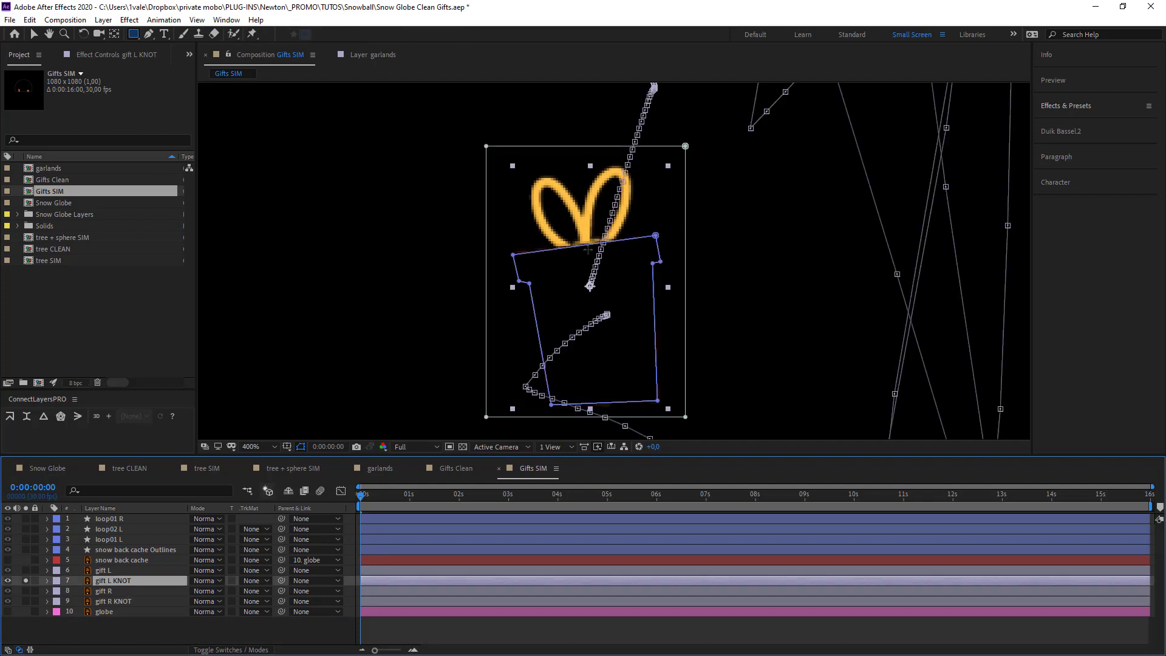
# Step: Activate the Puppet Pin tool and solo loop01 L and loop02 L alongside the gift L KNOT layer
pyautogui.scroll(1, 638, 207)
pyautogui.moveTo(502, 141); pyautogui.dragTo(500, 243)
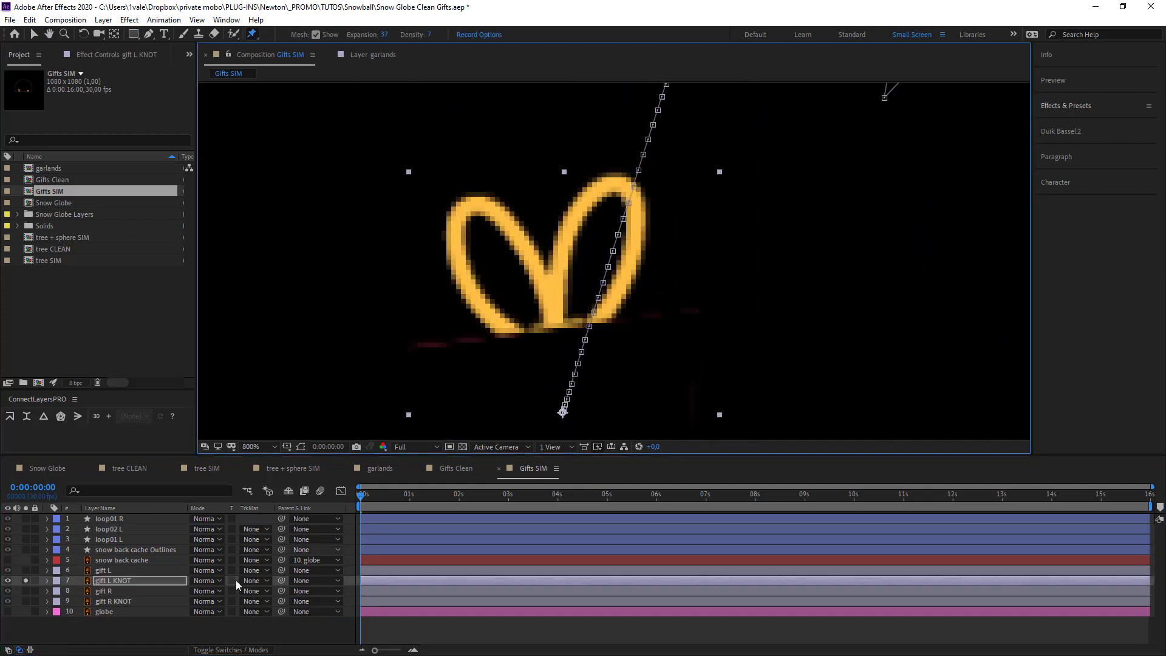
pyautogui.click(96, 621)
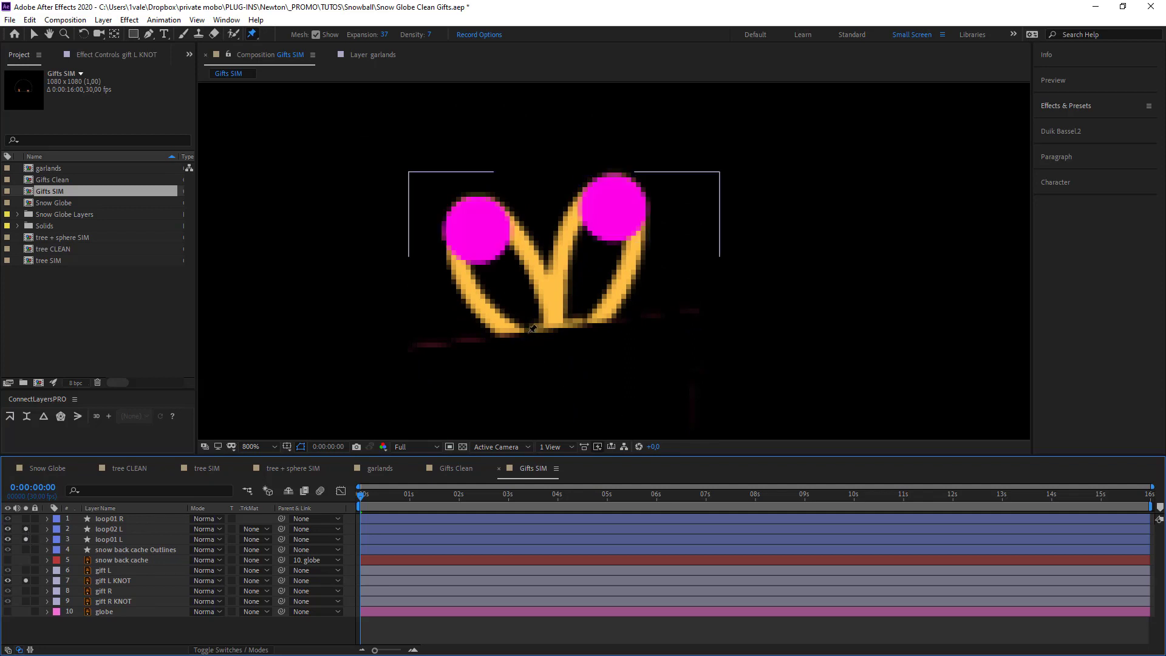
# Step: Place four puppet pins on gift L KNOT: one at the centre of each magenta circle and one at the base of each loop
pyautogui.click(125, 580)
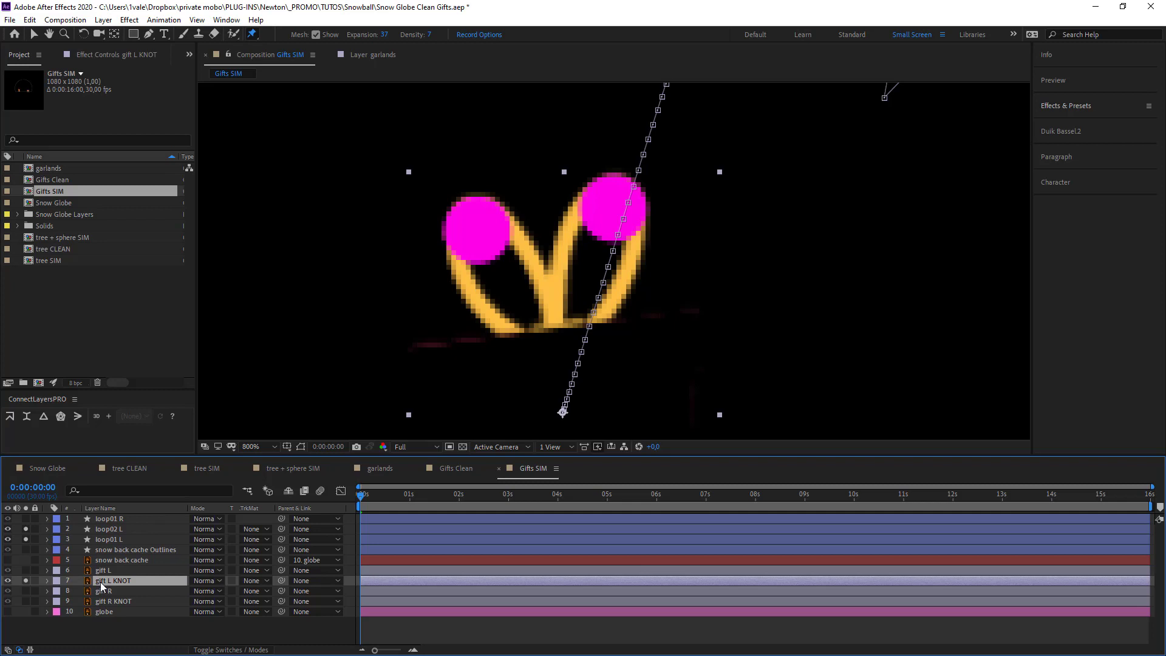
pyautogui.click(528, 332)
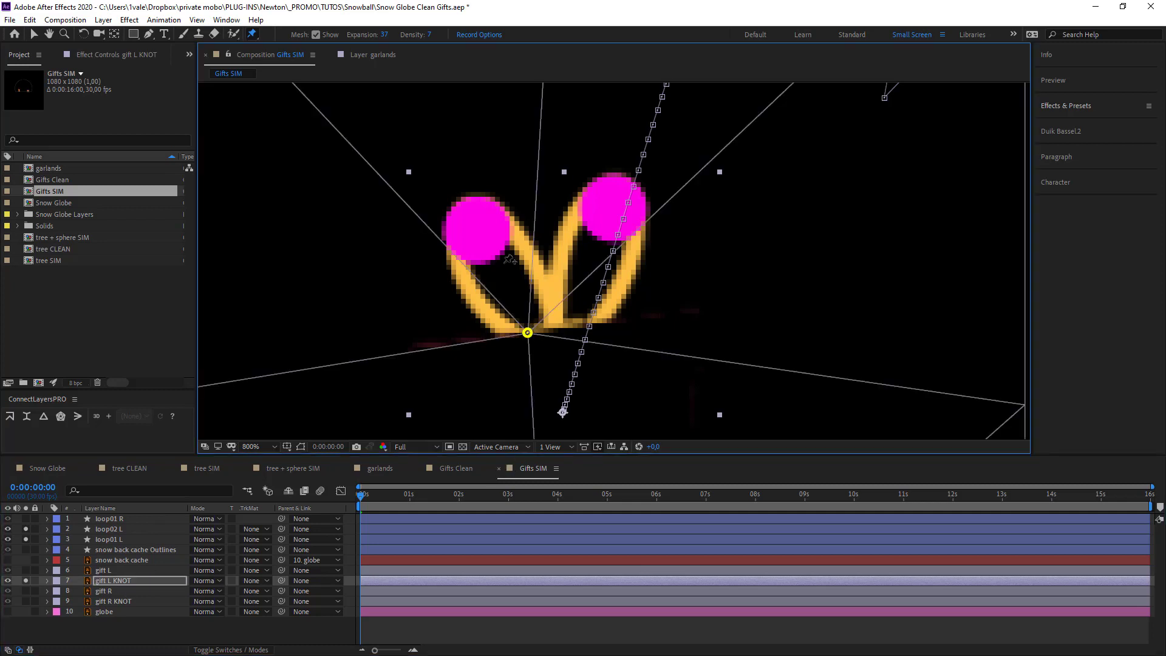
pyautogui.click(476, 230)
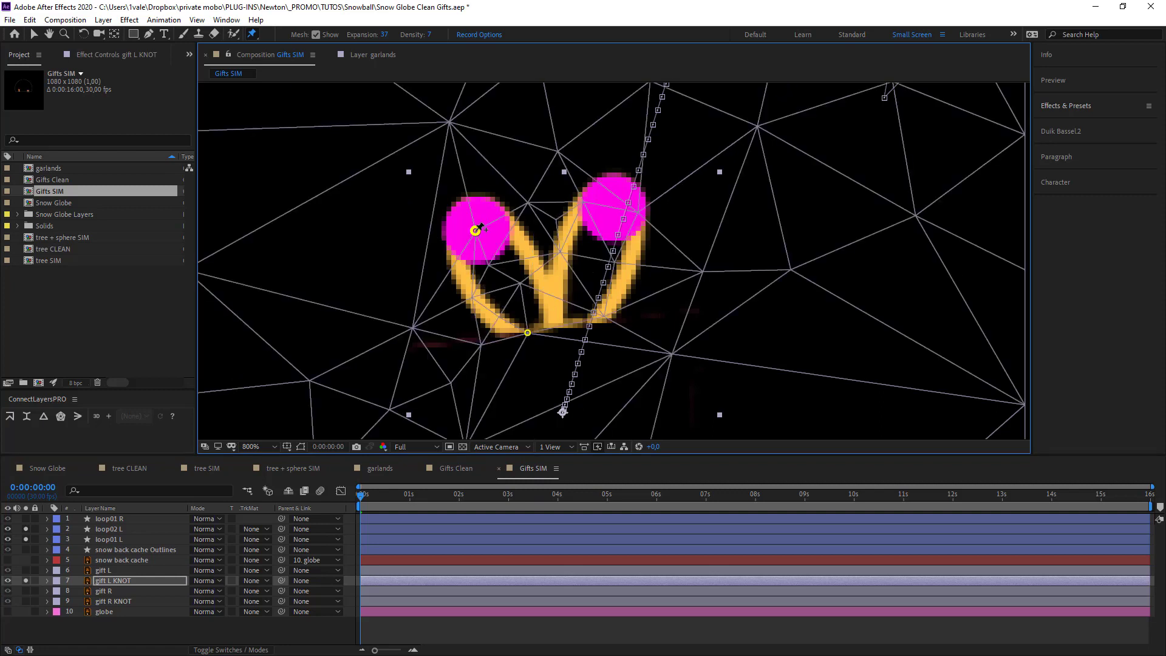
pyautogui.click(615, 208)
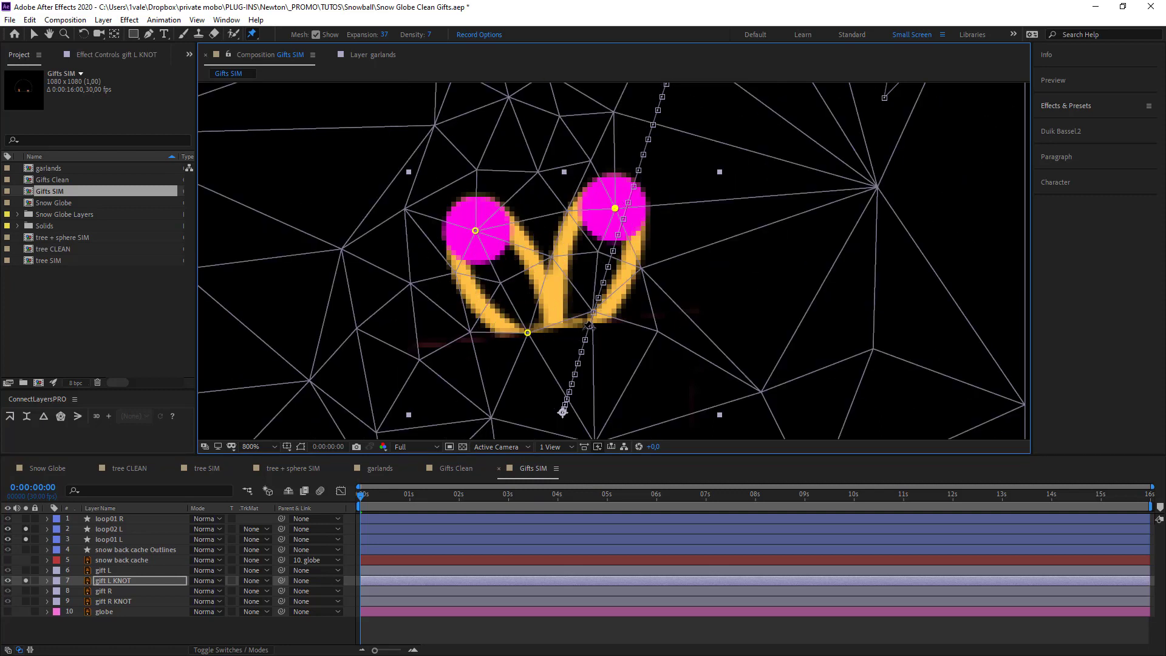
pyautogui.click(583, 329)
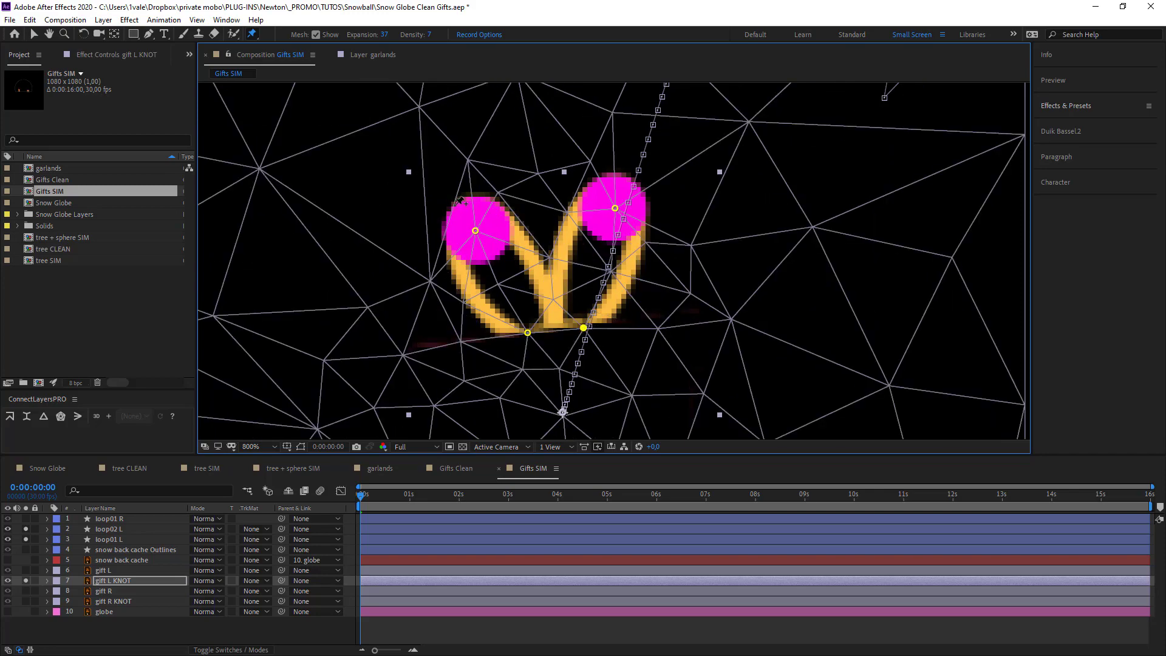
# Step: Test the bow deformation by moving the loop01 L circle's pin upward, and undo the move
pyautogui.moveTo(476, 231); pyautogui.dragTo(454, 177)
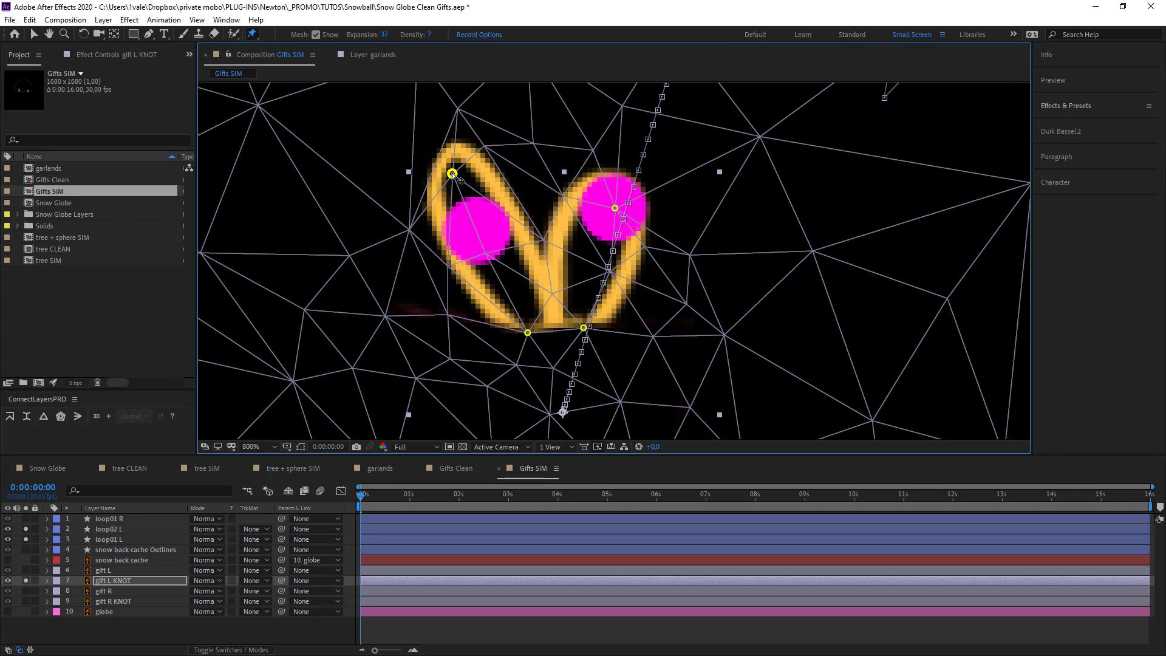
pyautogui.hotkey('ctrl', 'z')
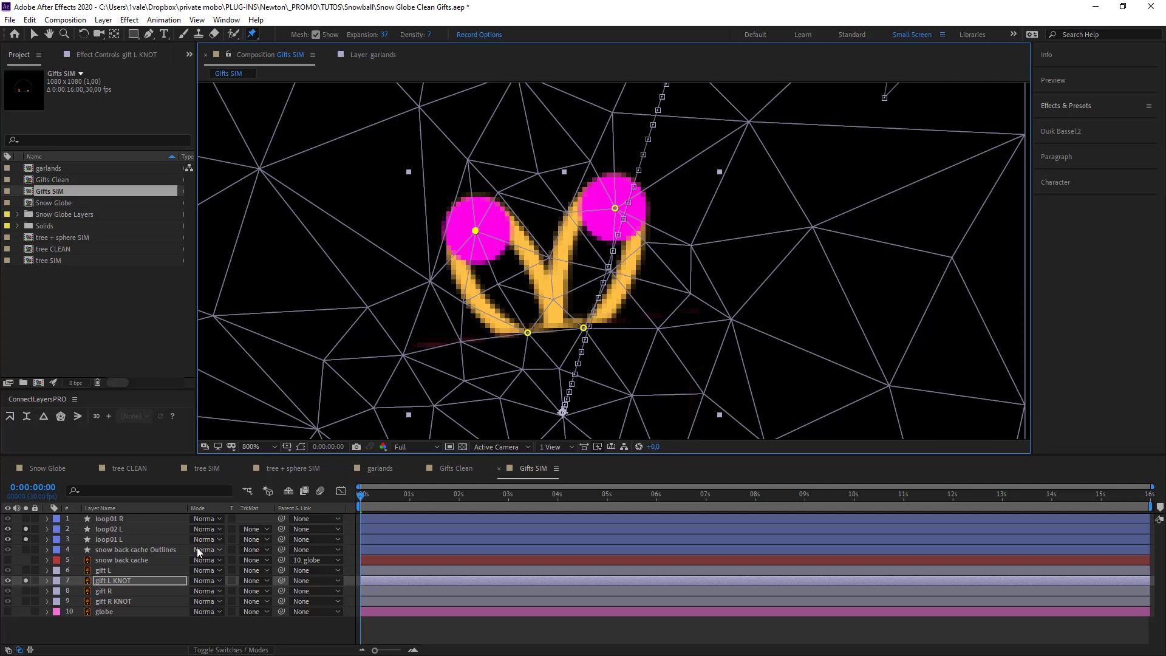
# Step: Reveal the Deform pins of the Puppet effect on gift L KNOT and identify the two pins sitting on the loop circles
pyautogui.click(116, 580)
pyautogui.click(48, 581)
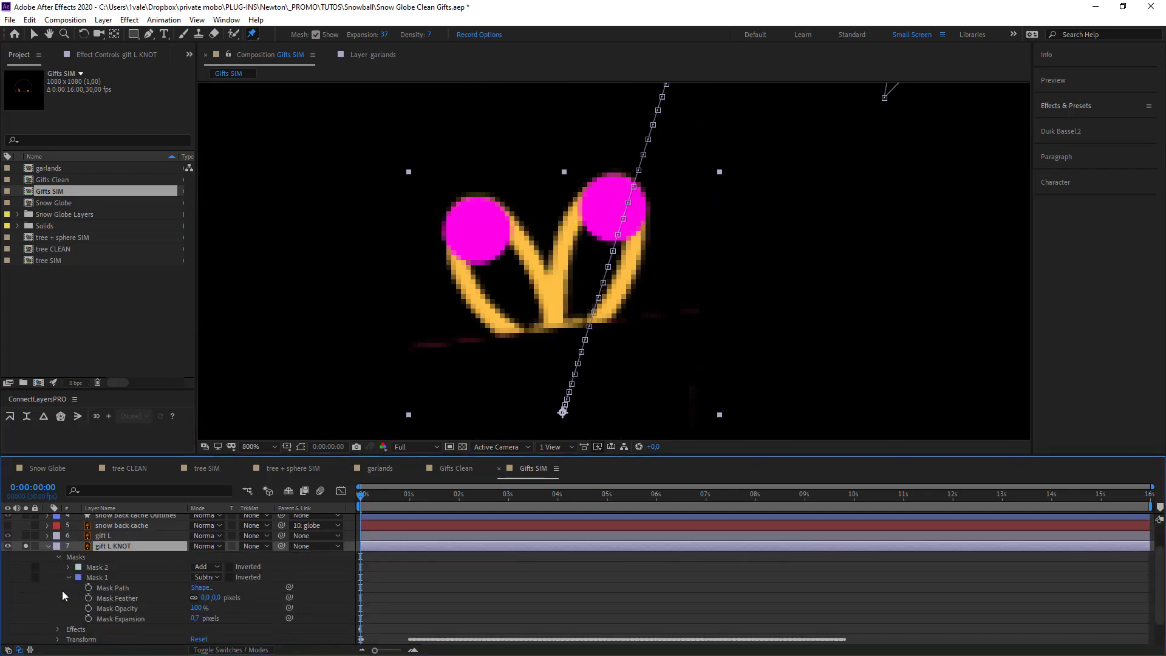
pyautogui.click(68, 578)
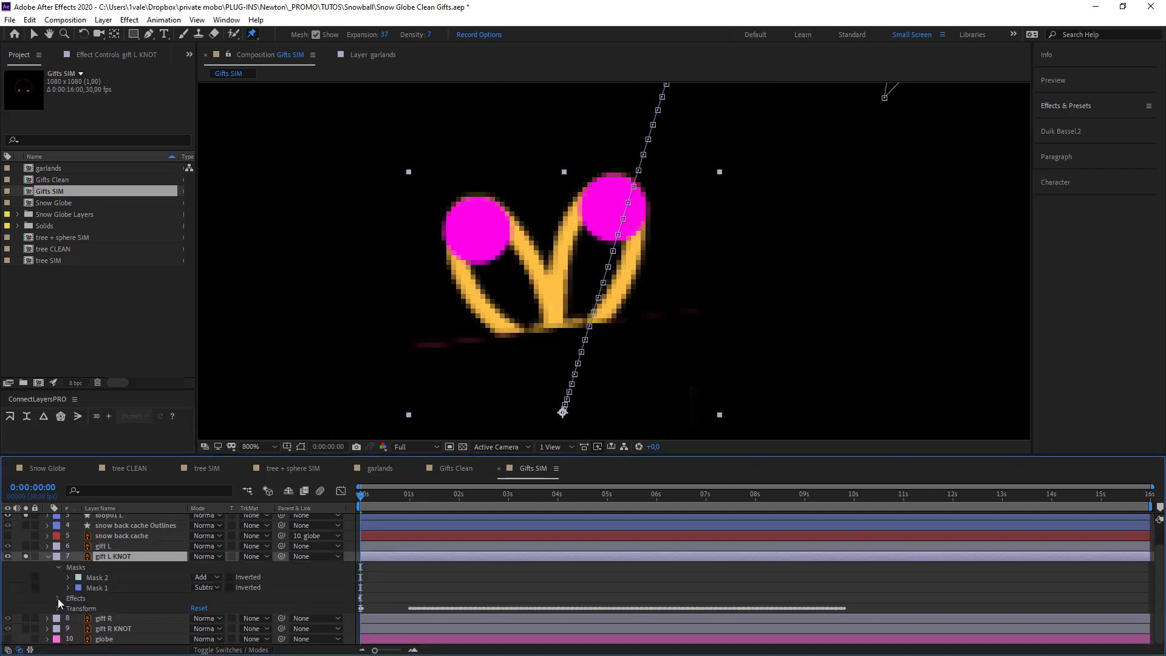
pyautogui.click(59, 598)
pyautogui.click(68, 608)
pyautogui.scroll(-3, 85, 614)
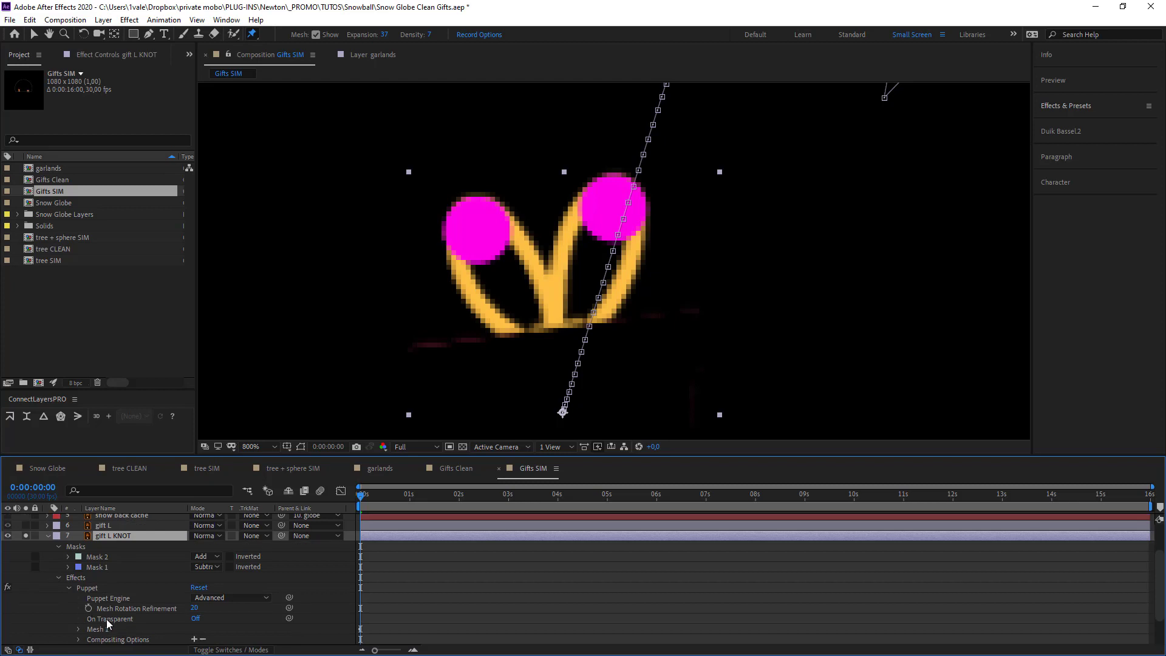
pyautogui.click(78, 588)
pyautogui.scroll(-1, 140, 605)
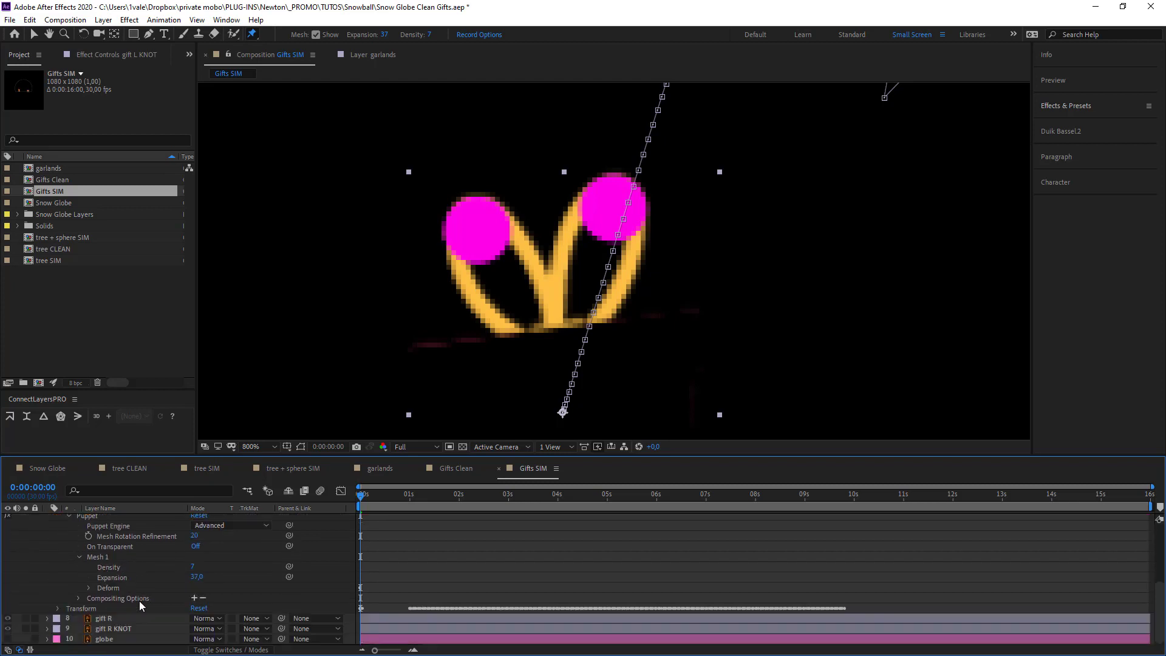
pyautogui.click(90, 588)
pyautogui.scroll(-1, 174, 595)
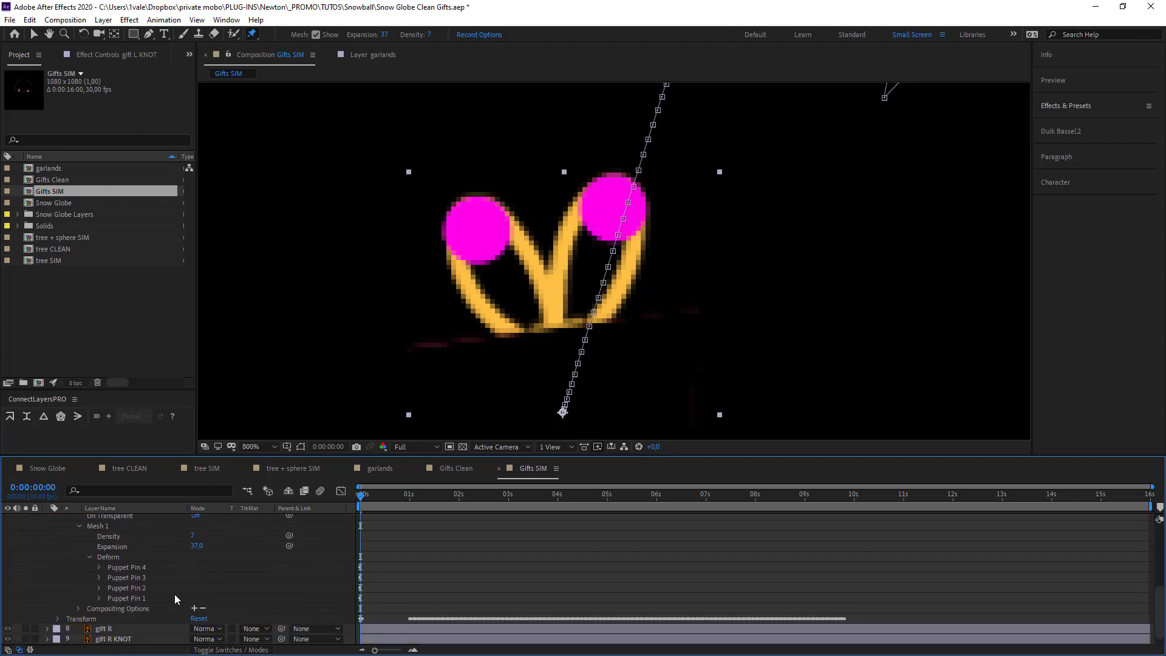
pyautogui.click(140, 578)
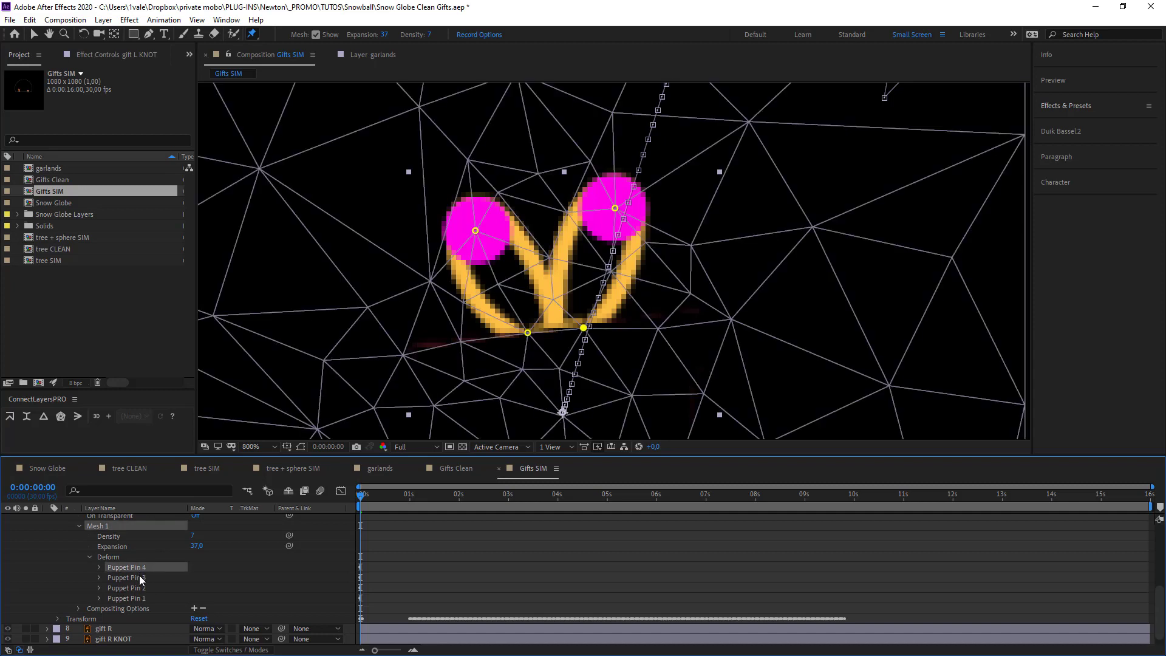
pyautogui.keyDown('shift'); pyautogui.click(139, 588); pyautogui.keyUp('shift')
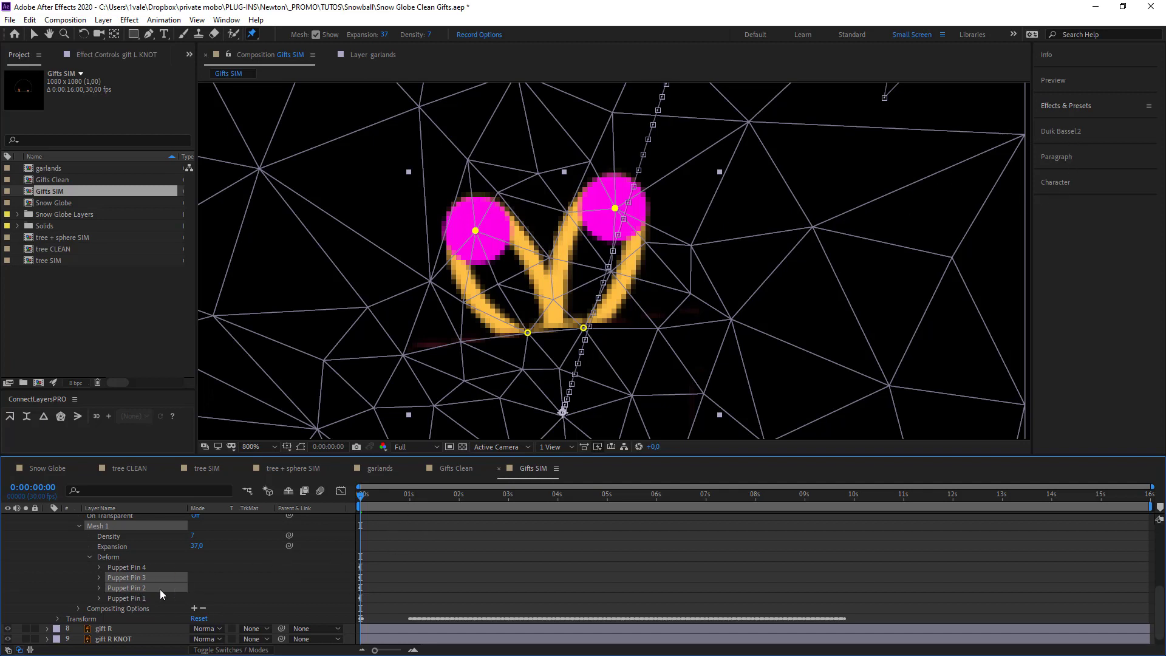
# Step: Rename Puppet Pin 2 as loop01 L, reusing the name of the matching circle layer
pyautogui.scroll(5, 137, 570)
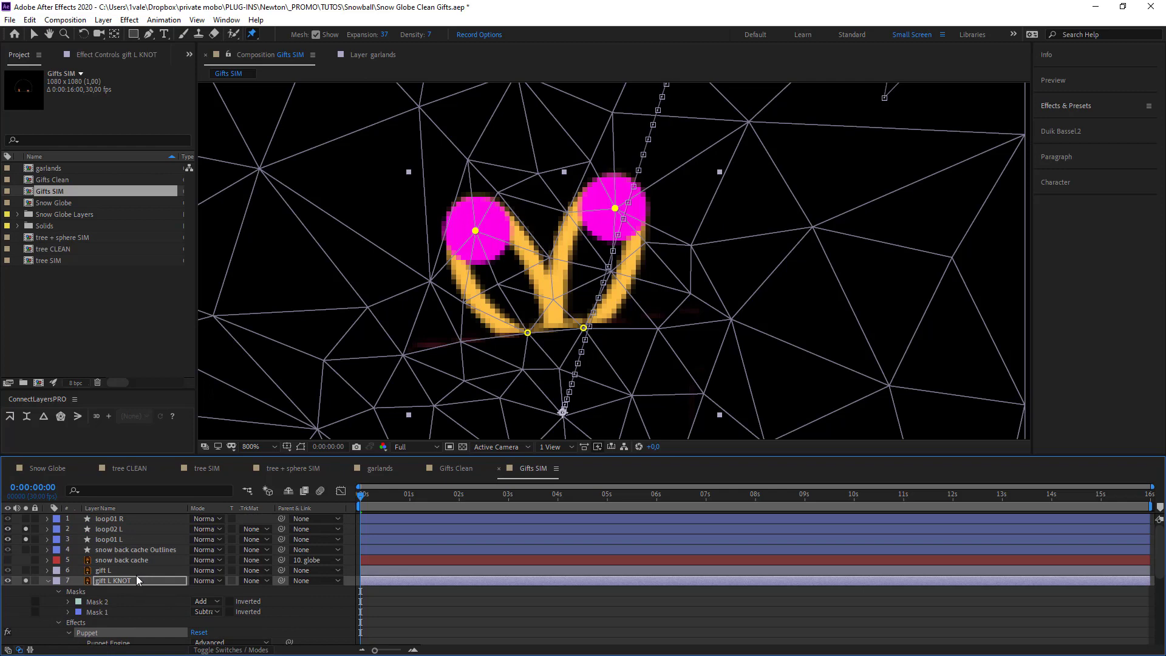
pyautogui.click(126, 539)
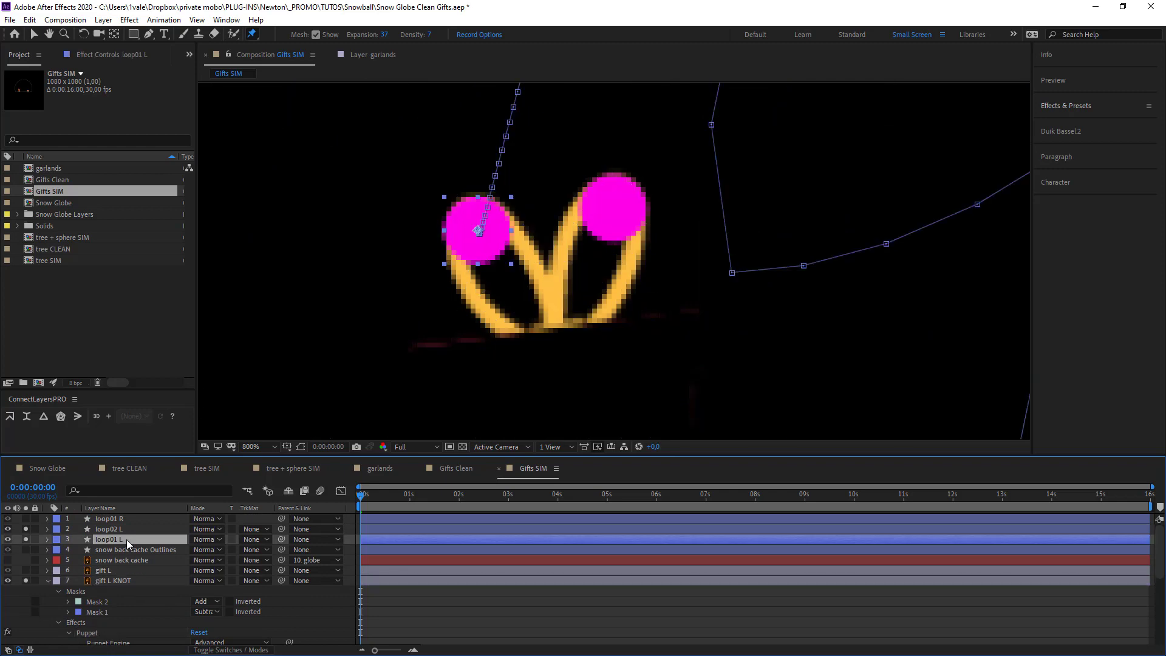
pyautogui.press('Return')
pyautogui.hotkey('ctrl', 'c')
pyautogui.click(432, 629)
pyautogui.scroll(-3, 268, 612)
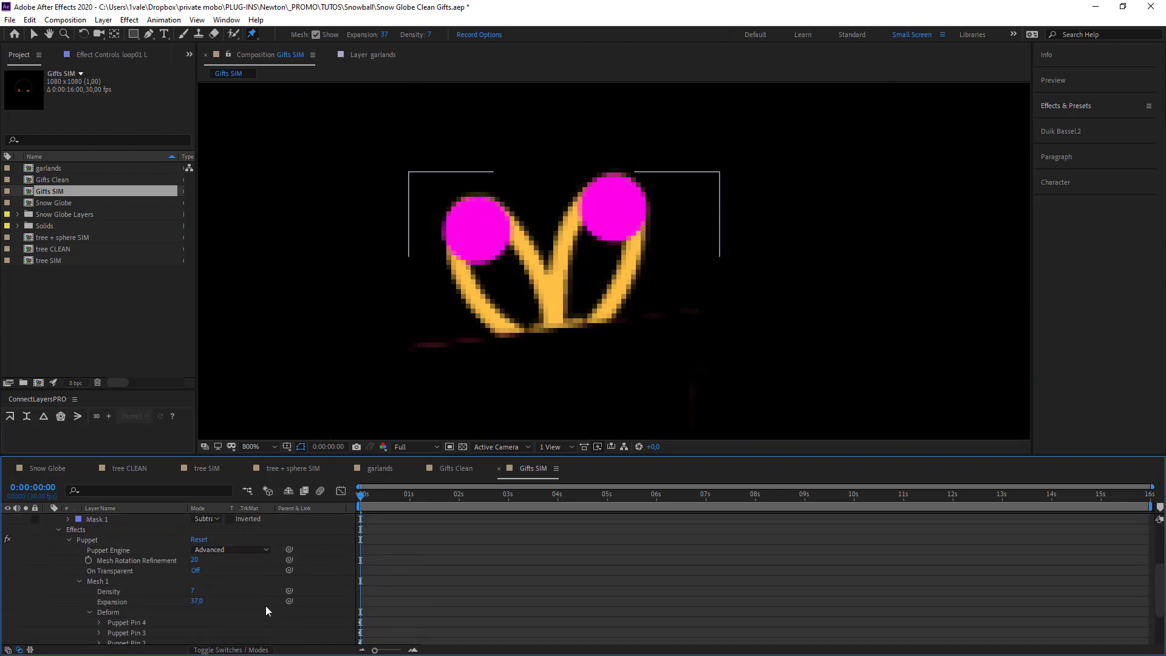
pyautogui.click(144, 643)
pyautogui.scroll(-3, 213, 599)
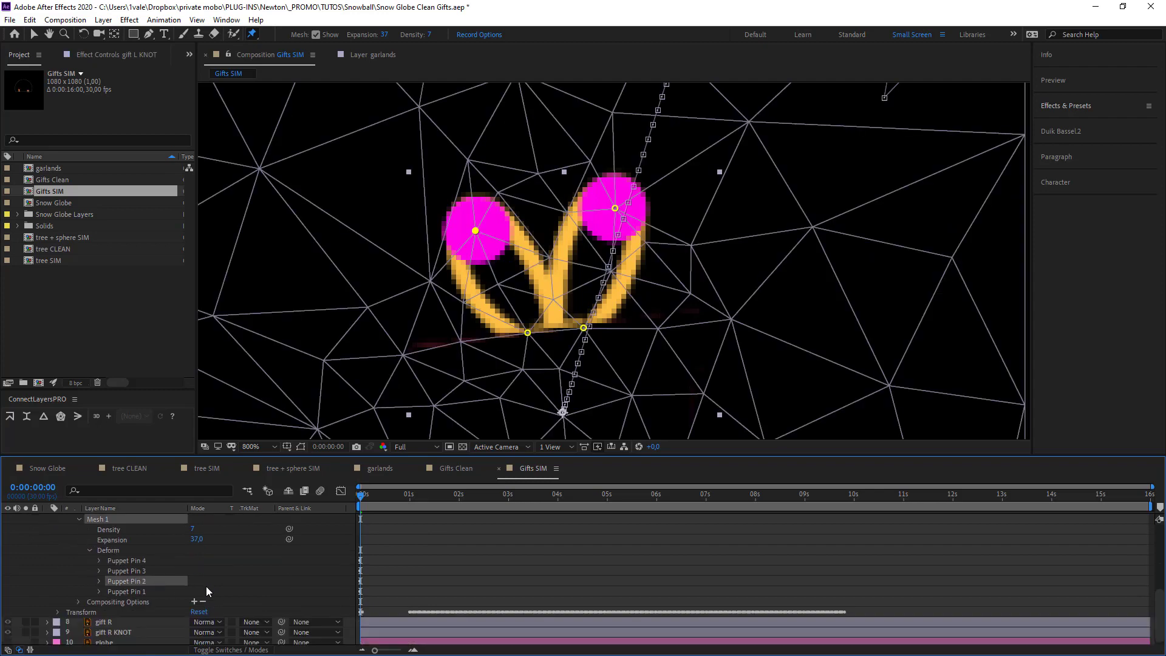
pyautogui.press('Return')
pyautogui.hotkey('ctrl', 'v')
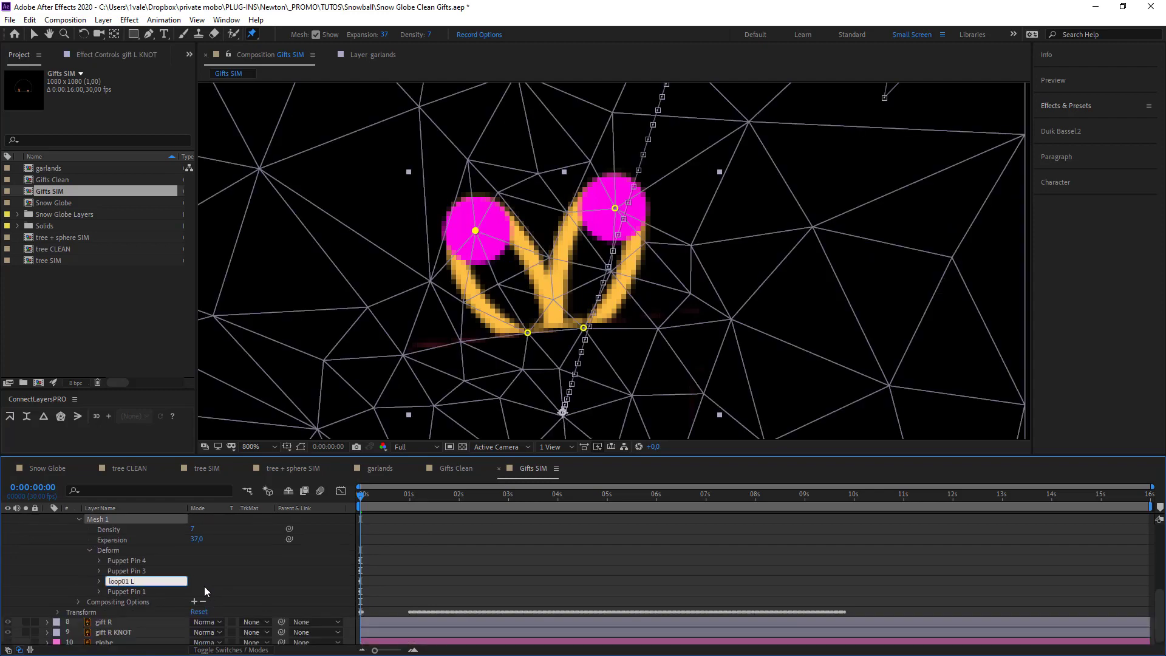
pyautogui.press('Return')
# Step: Rename Puppet Pin 3 as loop02 L to match the second circle layer
pyautogui.click(127, 571)
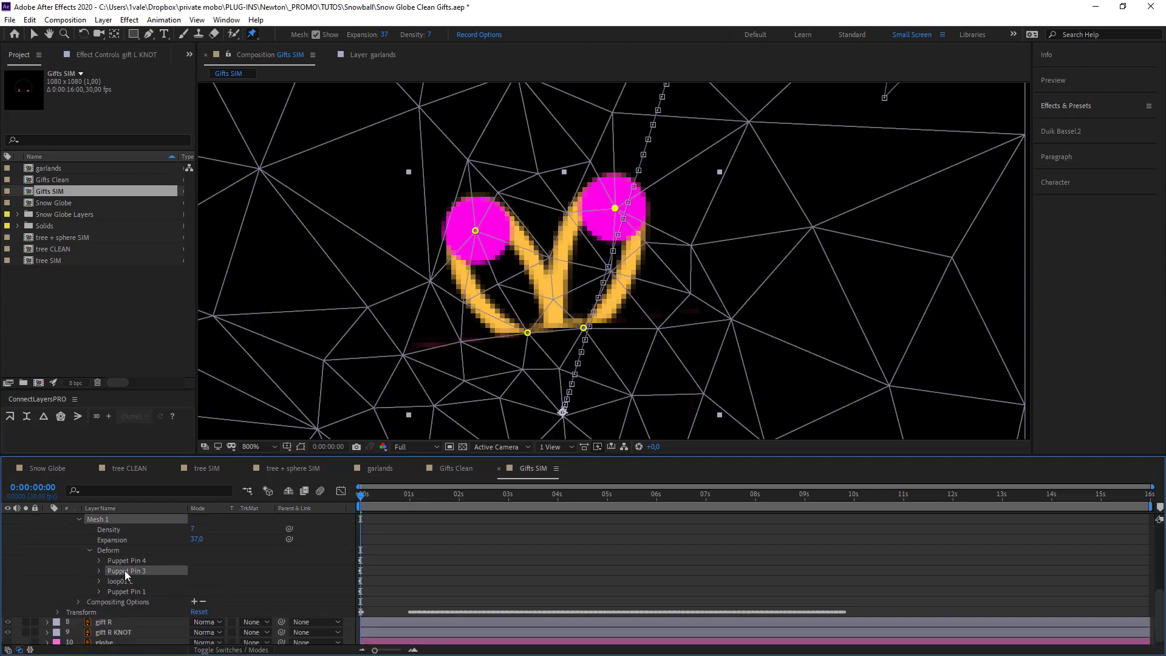
pyautogui.press('Return')
pyautogui.hotkey('ctrl', 'v')
pyautogui.write('2')
pyautogui.press('Return')
# Step: Add Duik bones to the loop01 L and loop02 L puppet pins, and collapse the gift L KNOT layer's properties
pyautogui.keyDown('shift'); pyautogui.click(139, 583); pyautogui.keyUp('shift')
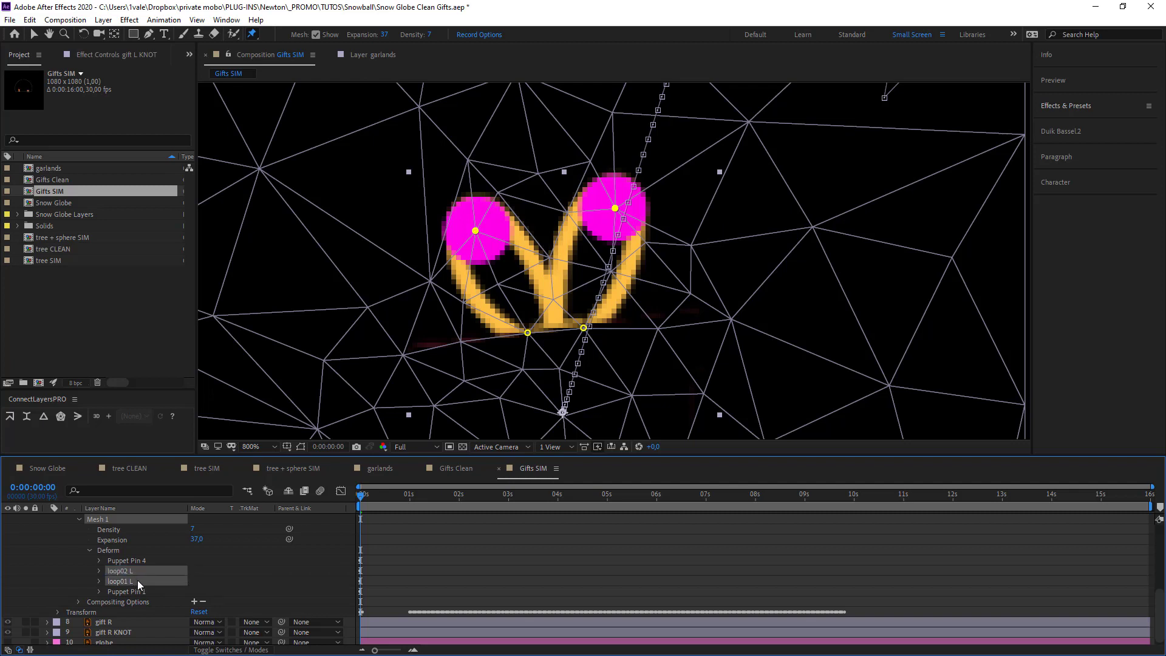
pyautogui.click(1077, 132)
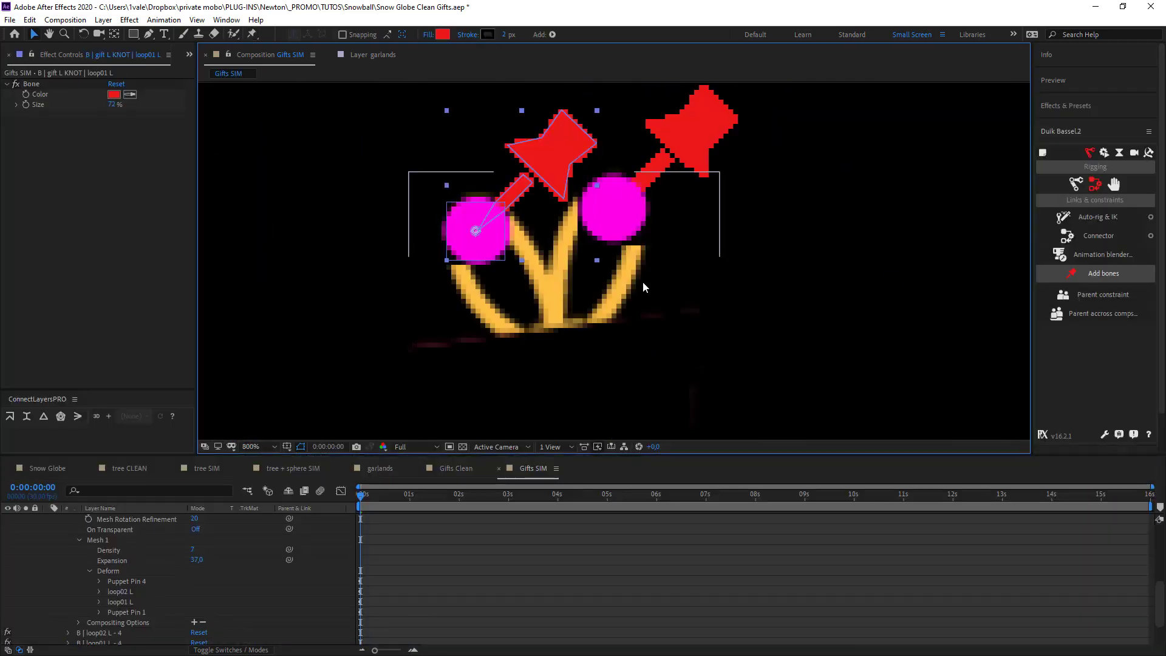
pyautogui.scroll(5, 83, 577)
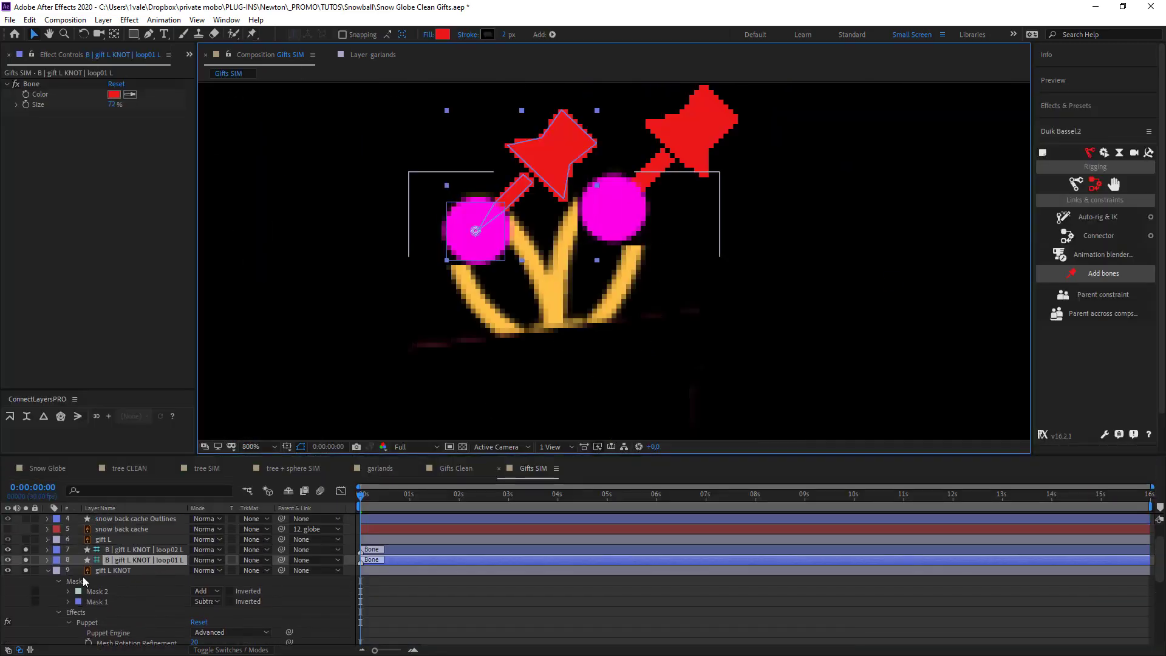
pyautogui.click(46, 569)
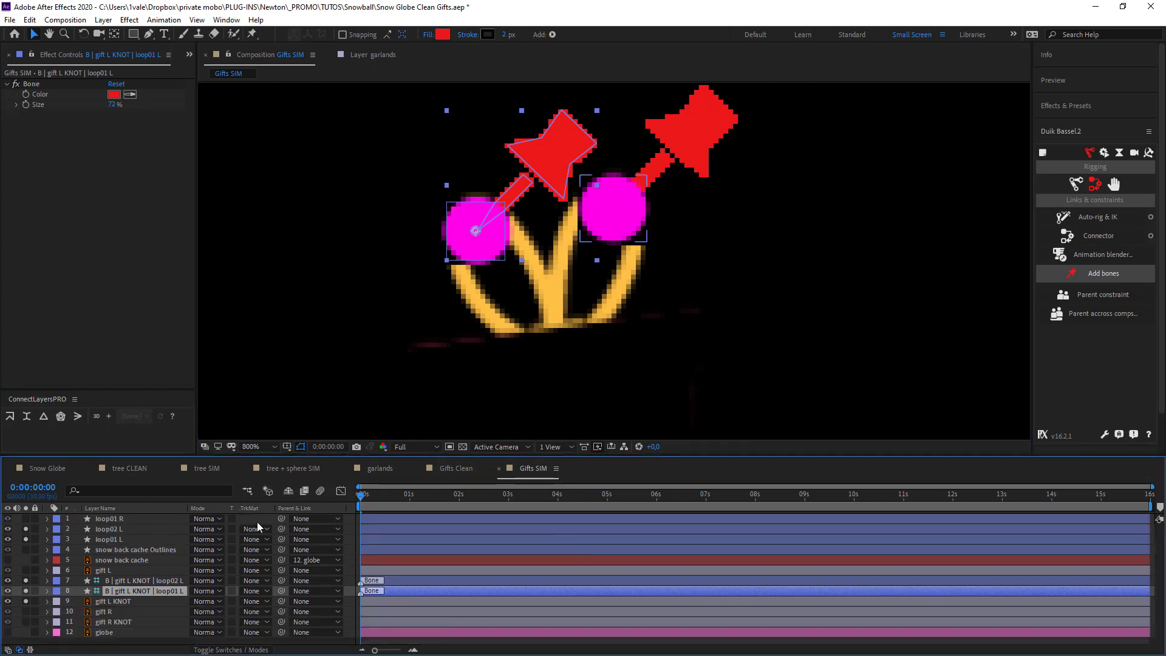
# Step: Try moving the bone of loop02 L away from its circle, and undo the move
pyautogui.click(159, 563)
pyautogui.click(147, 578)
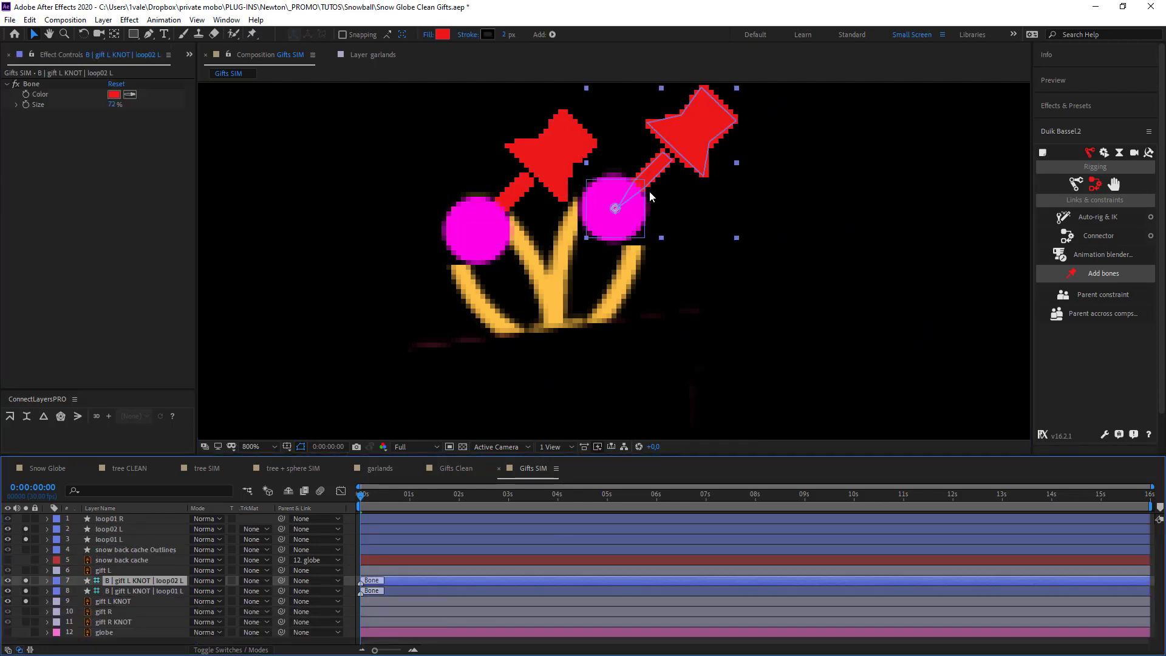
pyautogui.moveTo(698, 139); pyautogui.dragTo(803, 157)
pyautogui.hotkey('ctrl', 'z')
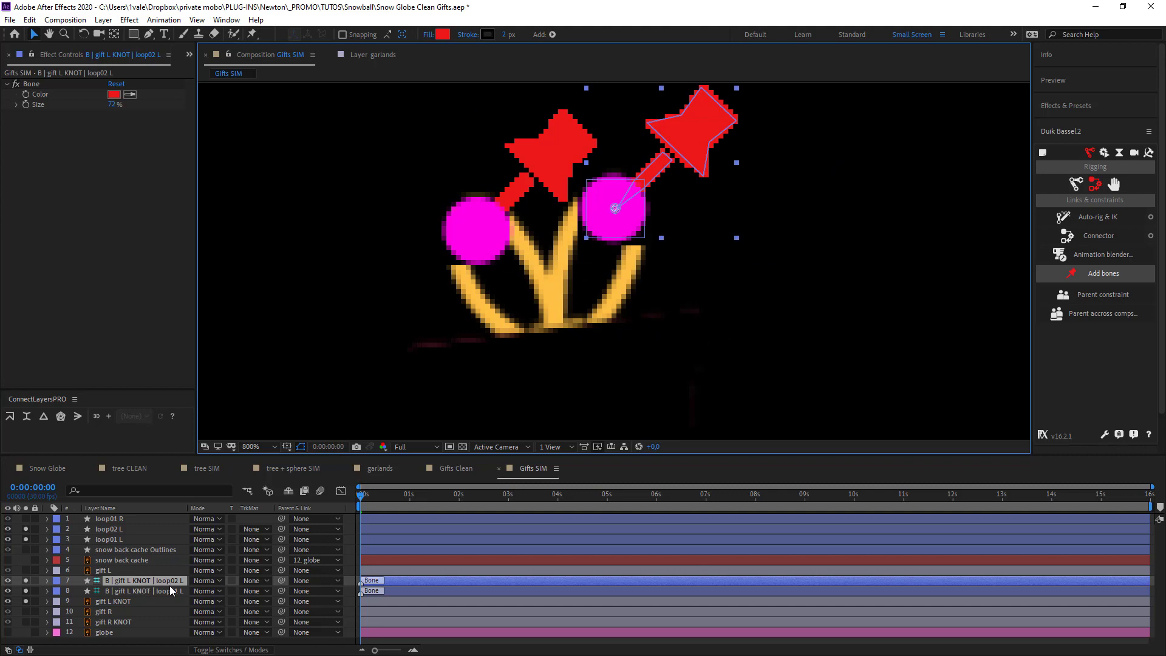
# Step: Parent the loop02 L bone layer to the loop02 L circle and the loop01 L bone layer to the loop01 L circle
pyautogui.click(117, 527)
pyautogui.click(144, 582)
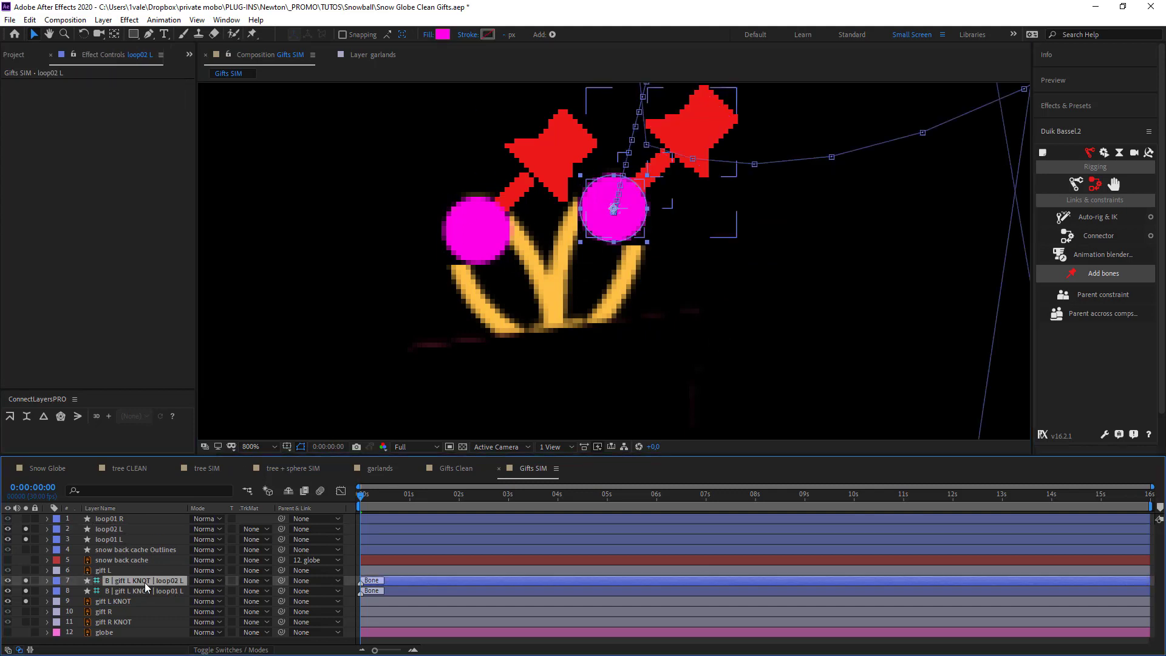
pyautogui.moveTo(281, 580); pyautogui.dragTo(135, 532)
pyautogui.click(172, 591)
pyautogui.moveTo(280, 591); pyautogui.dragTo(147, 539)
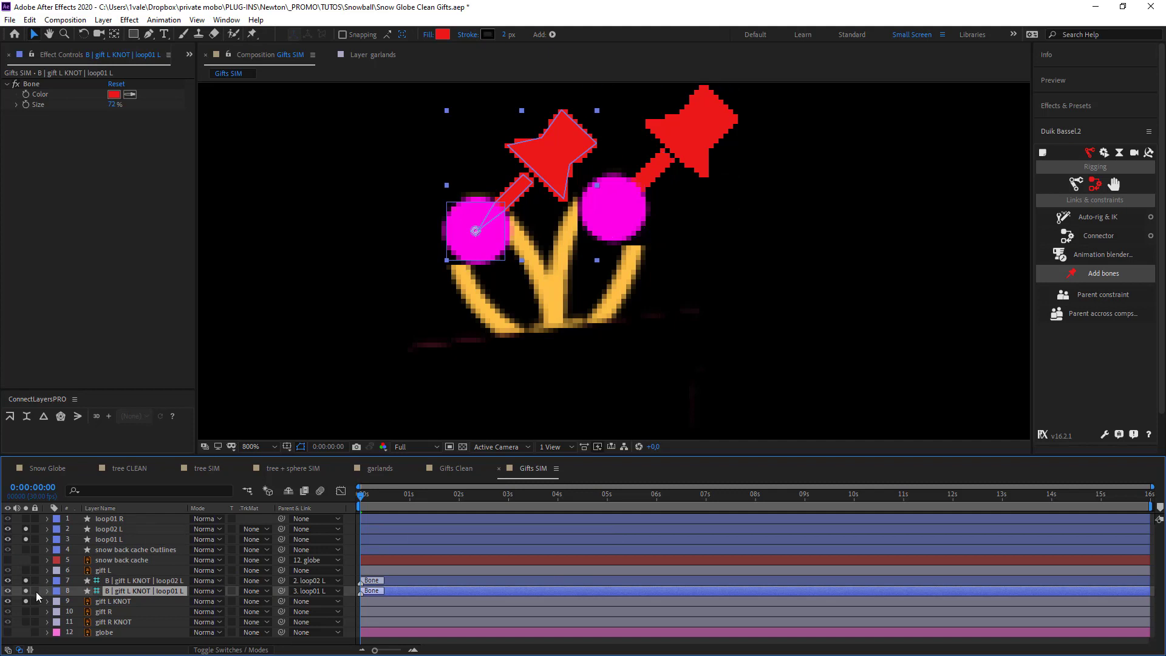
# Step: Hide the two gift L KNOT bone layers and the loop01 L and loop02 L circle layers
pyautogui.click(8, 581)
pyautogui.click(8, 591)
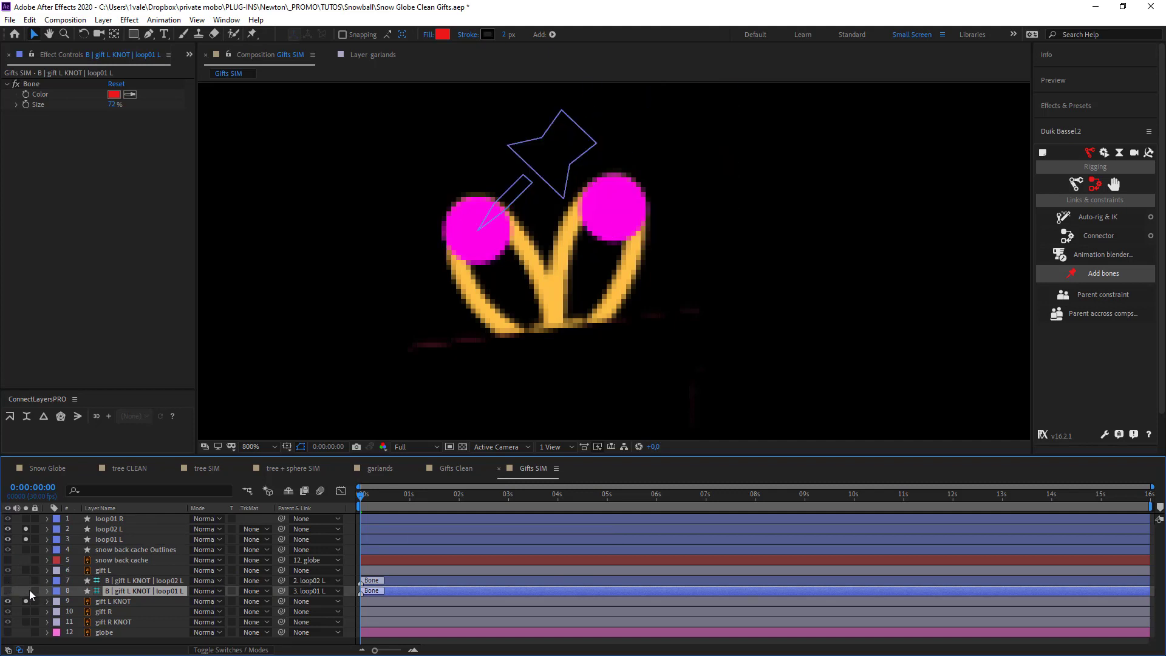
pyautogui.click(8, 529)
pyautogui.click(8, 539)
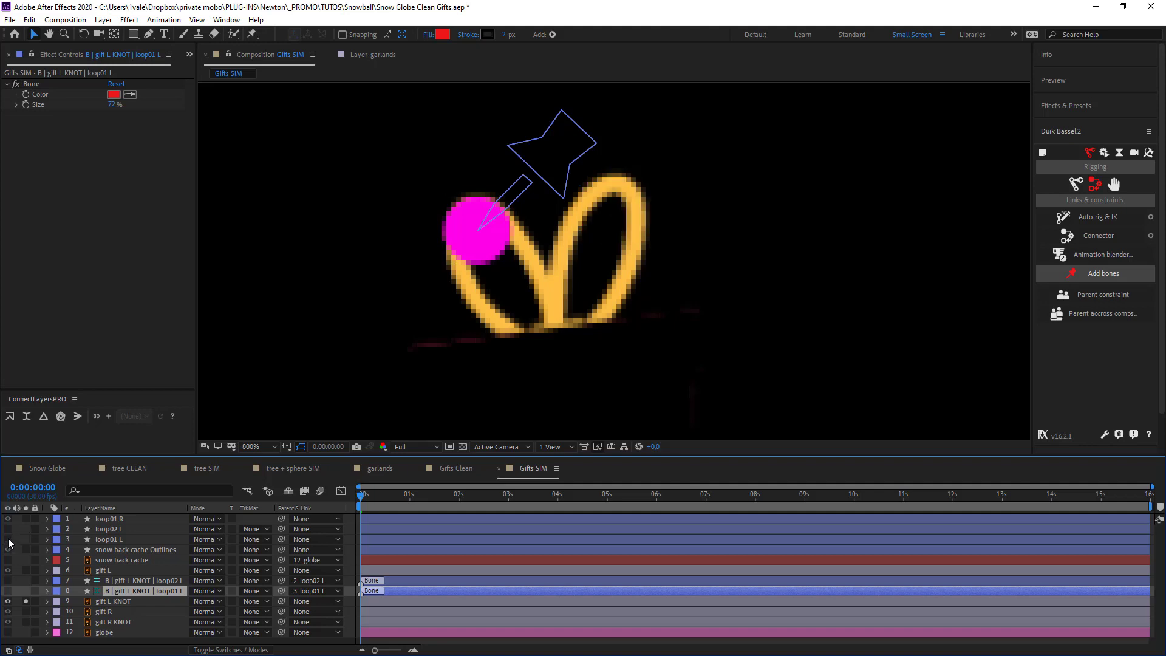
# Step: Scrub through the first seven seconds to examine how the soloed left gift's bow deforms during the simulation
pyautogui.moveTo(388, 491); pyautogui.dragTo(474, 498)
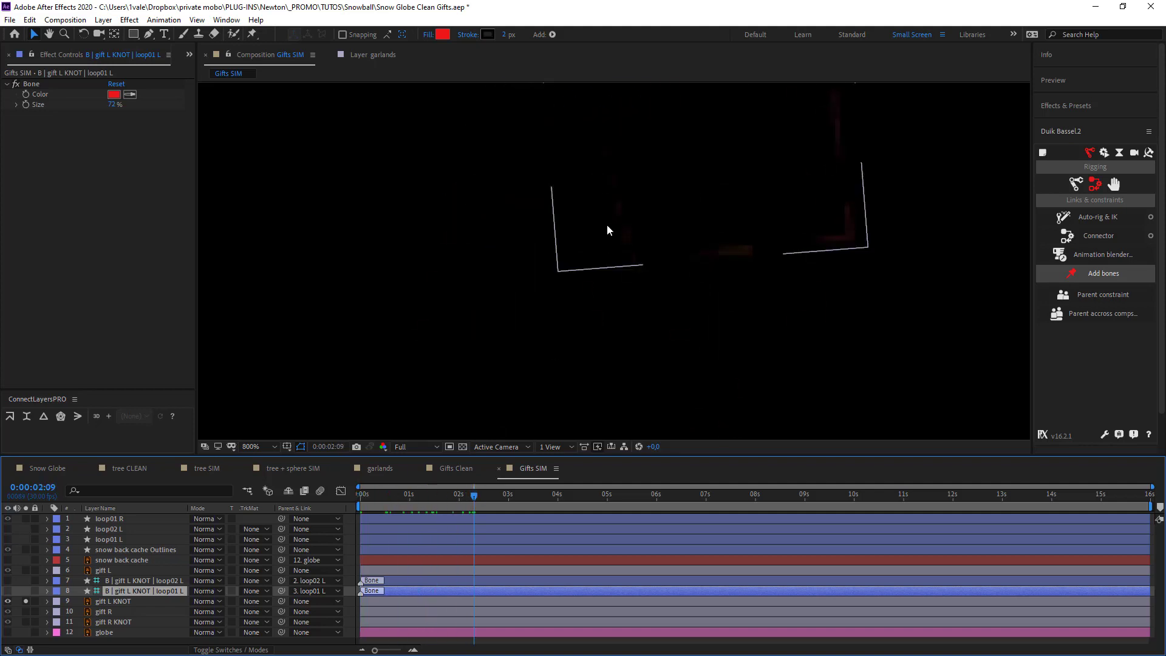
pyautogui.scroll(-9, 609, 243)
pyautogui.scroll(6, 615, 303)
pyautogui.scroll(-2, 613, 305)
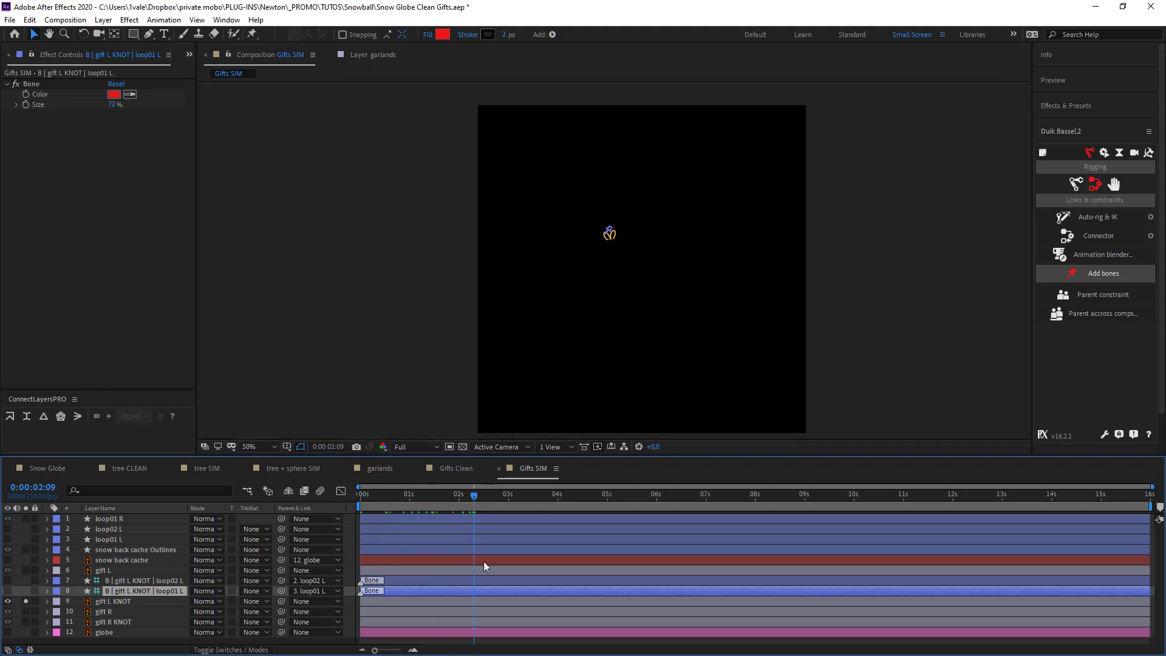
pyautogui.moveTo(491, 498); pyautogui.dragTo(597, 501)
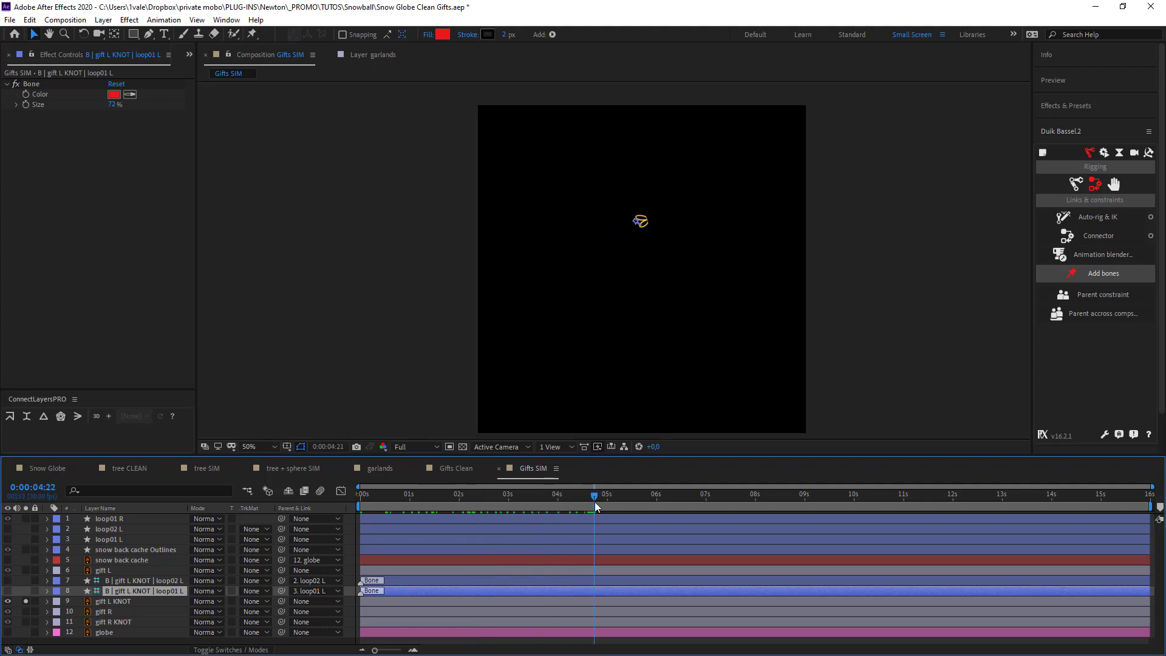
pyautogui.scroll(2, 684, 307)
pyautogui.scroll(-2, 684, 307)
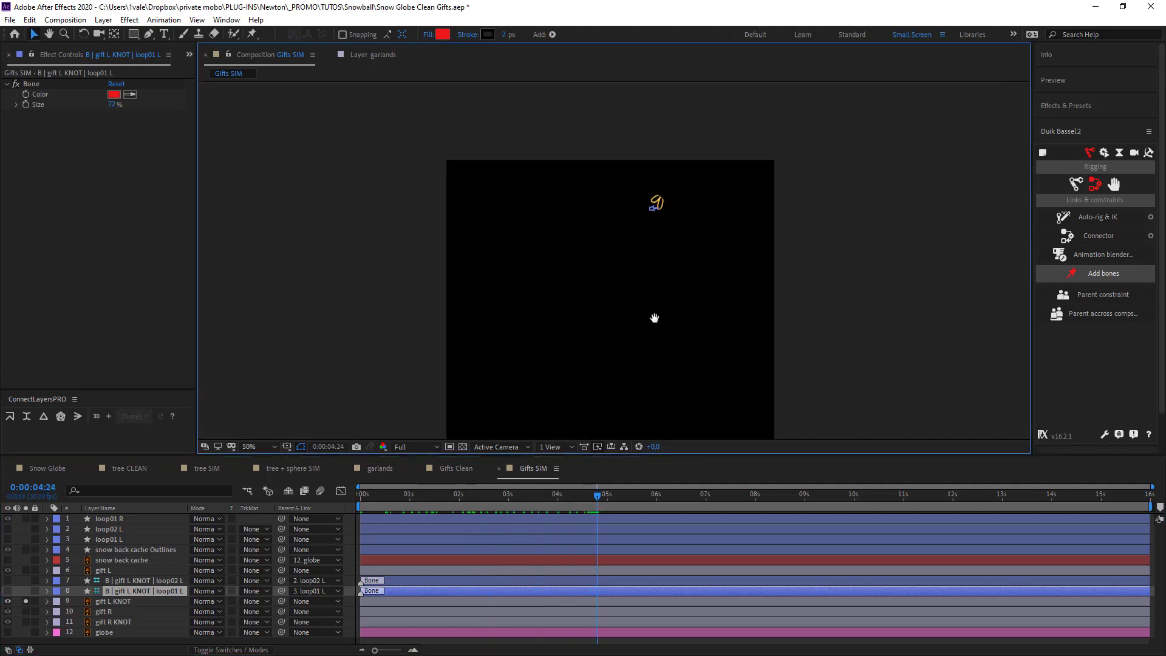
pyautogui.click(594, 497)
pyautogui.moveTo(587, 498); pyautogui.dragTo(698, 517)
pyautogui.scroll(2, 529, 356)
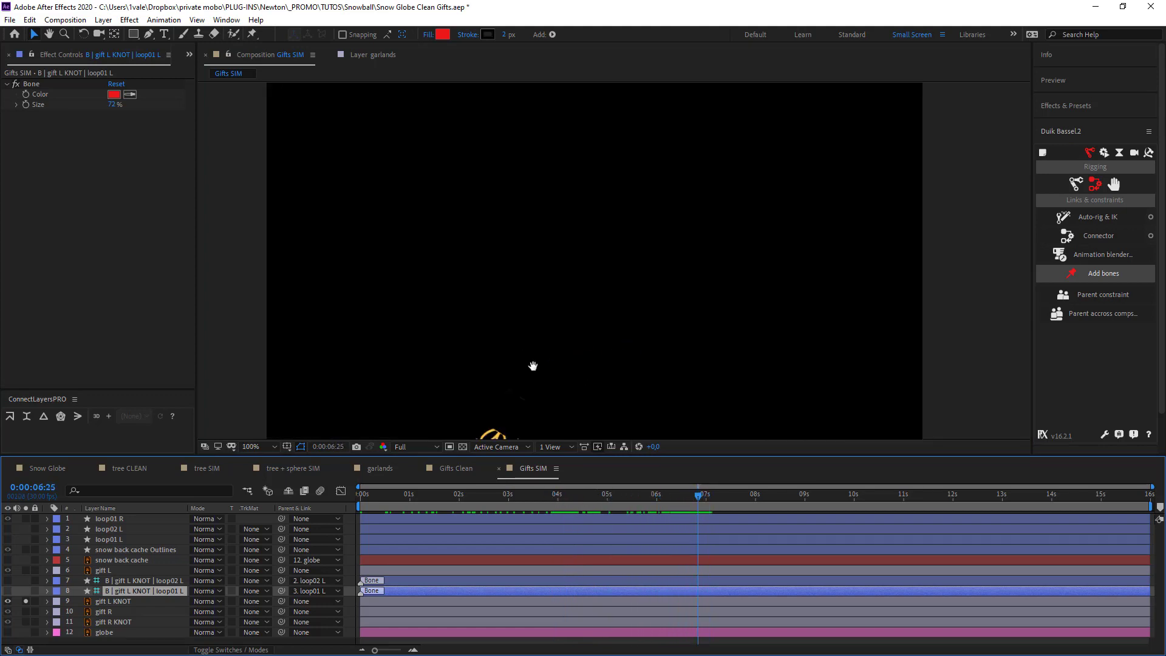
# Step: Turn off solo on gift L KNOT, check the bow's motion on the gift, and return to the first frame
pyautogui.click(26, 602)
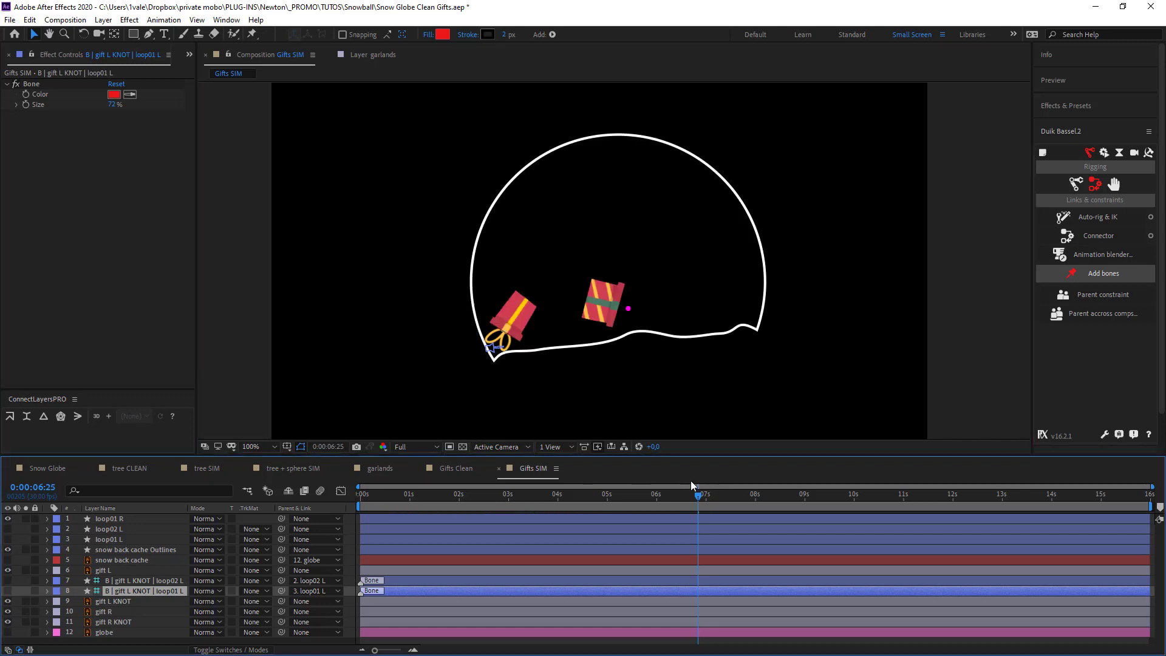
pyautogui.moveTo(694, 492); pyautogui.dragTo(654, 514)
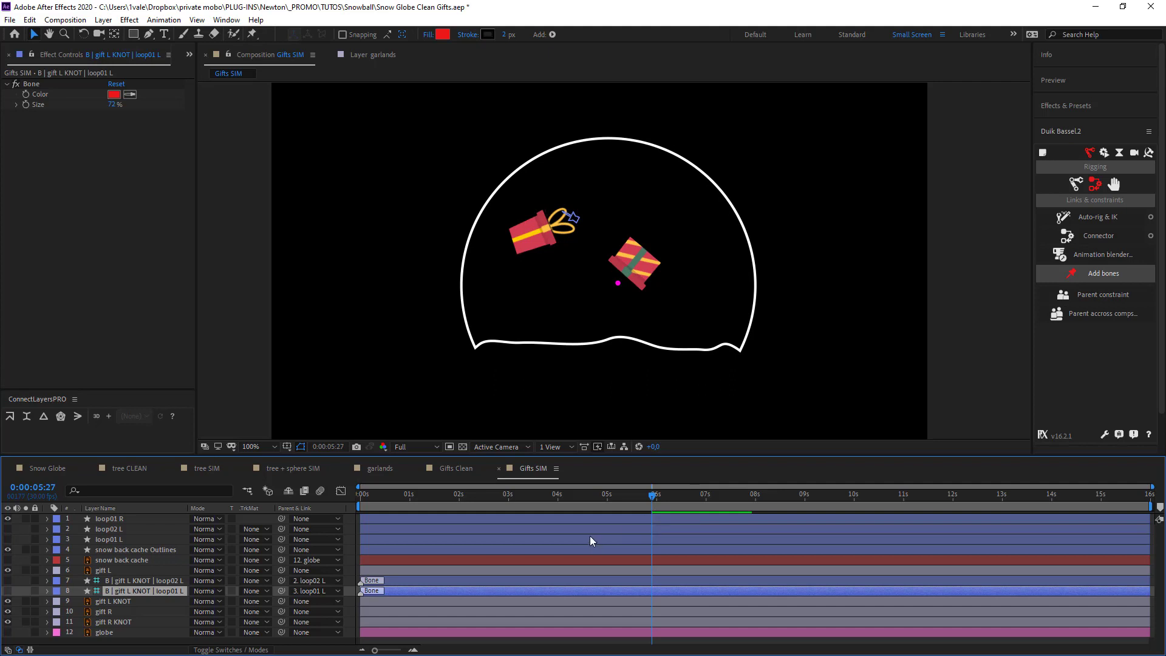
pyautogui.press('.')
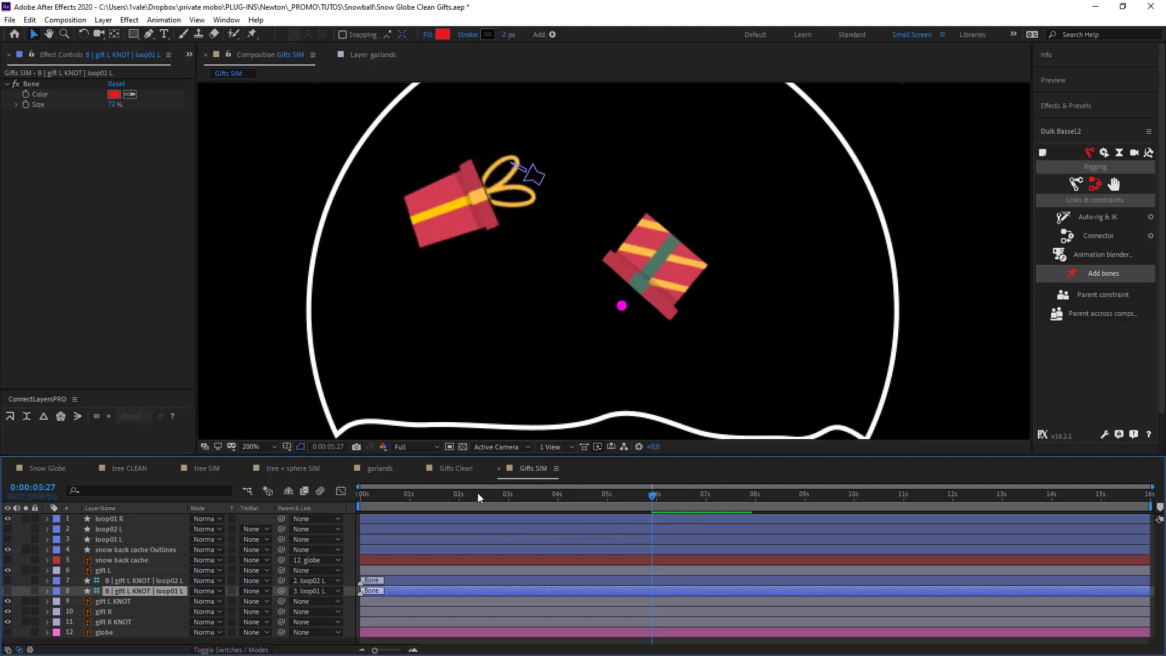
pyautogui.press('Home')
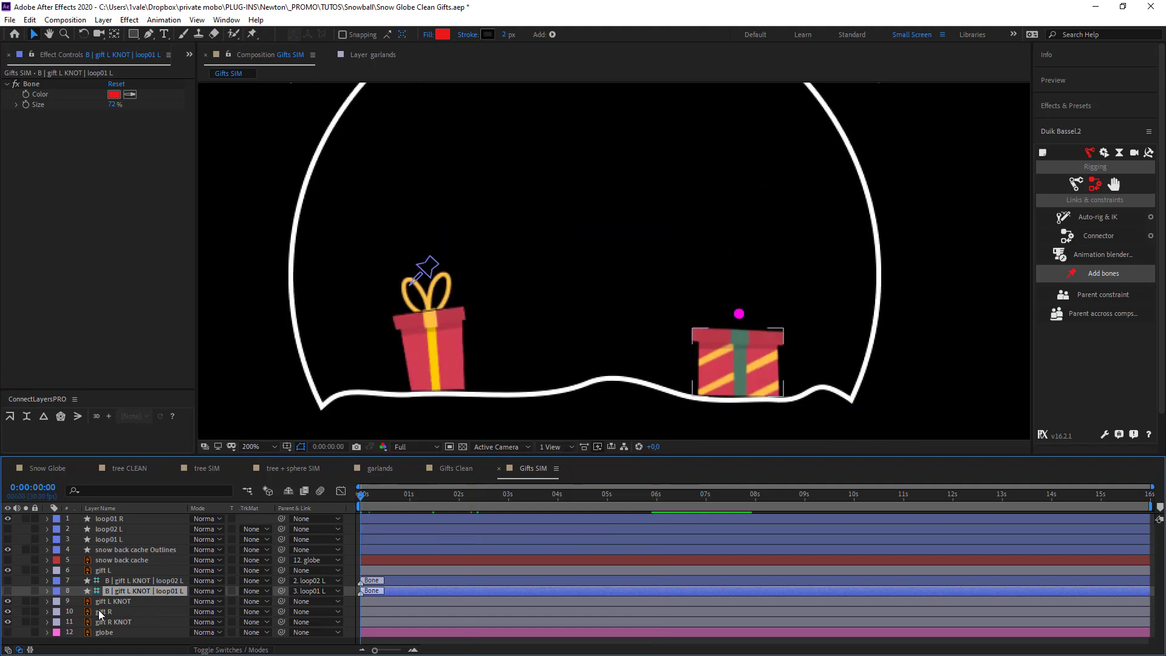
# Step: Add vertices to the gift L KNOT box mask's upper edge around the bow's base and shift that section slightly downward
pyautogui.click(129, 600)
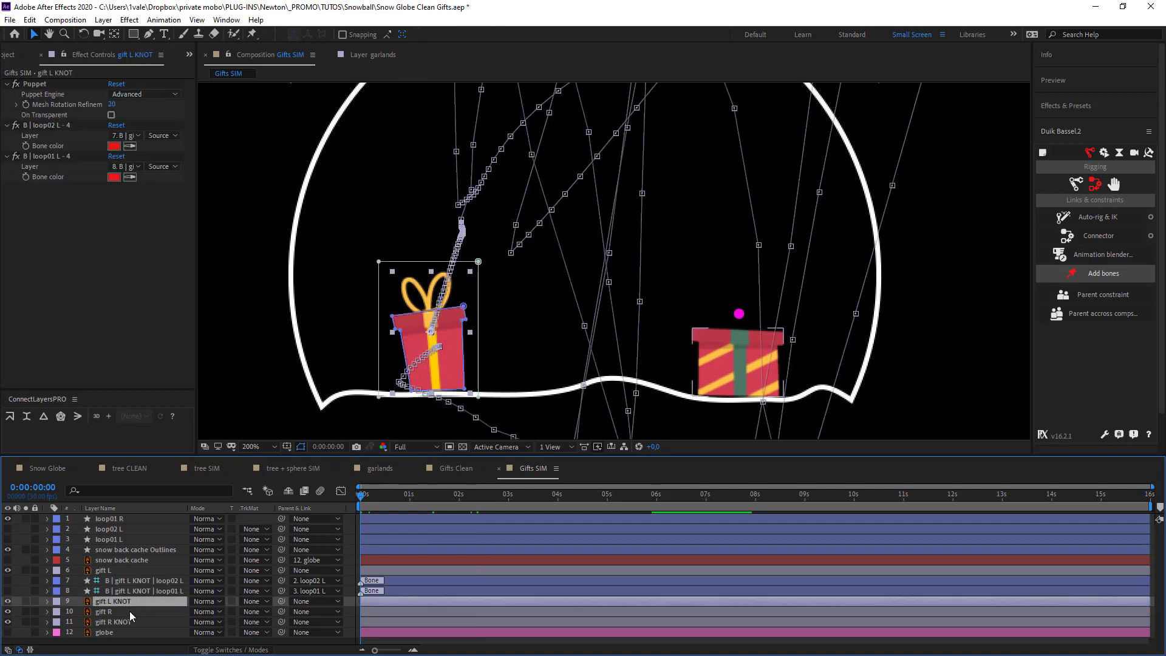
pyautogui.scroll(2, 457, 340)
pyautogui.press('space')
pyautogui.moveTo(261, 331); pyautogui.dragTo(648, 180)
pyautogui.moveTo(281, 405); pyautogui.dragTo(547, 280)
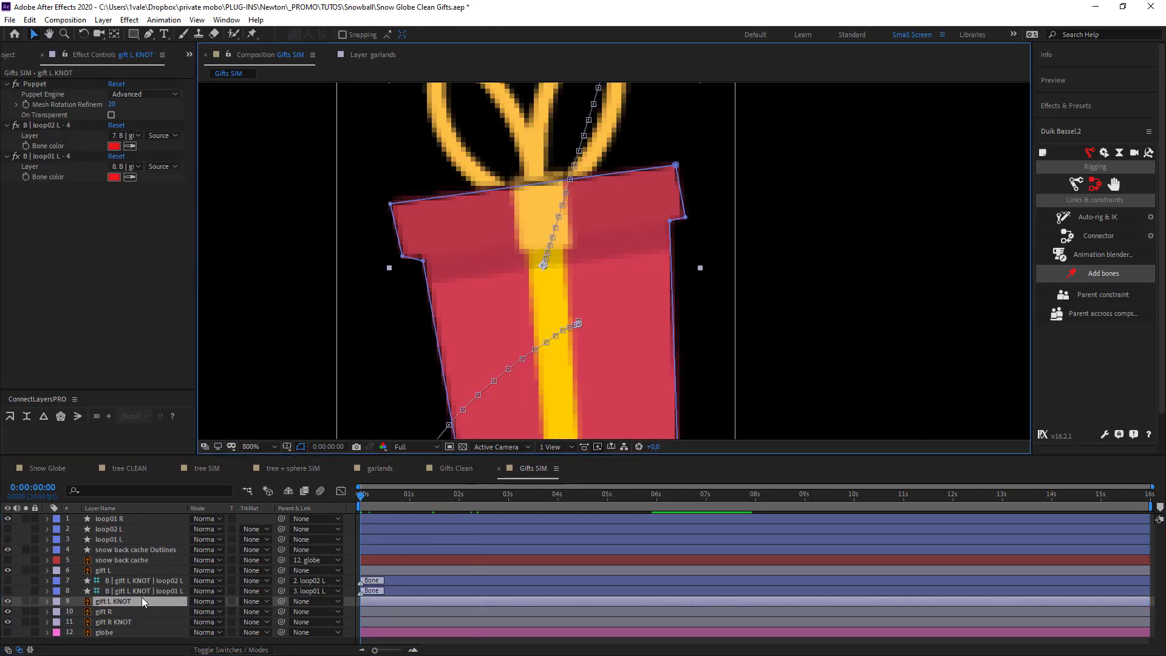
pyautogui.scroll(1, 539, 217)
pyautogui.press('space')
pyautogui.moveTo(502, 160); pyautogui.dragTo(582, 421)
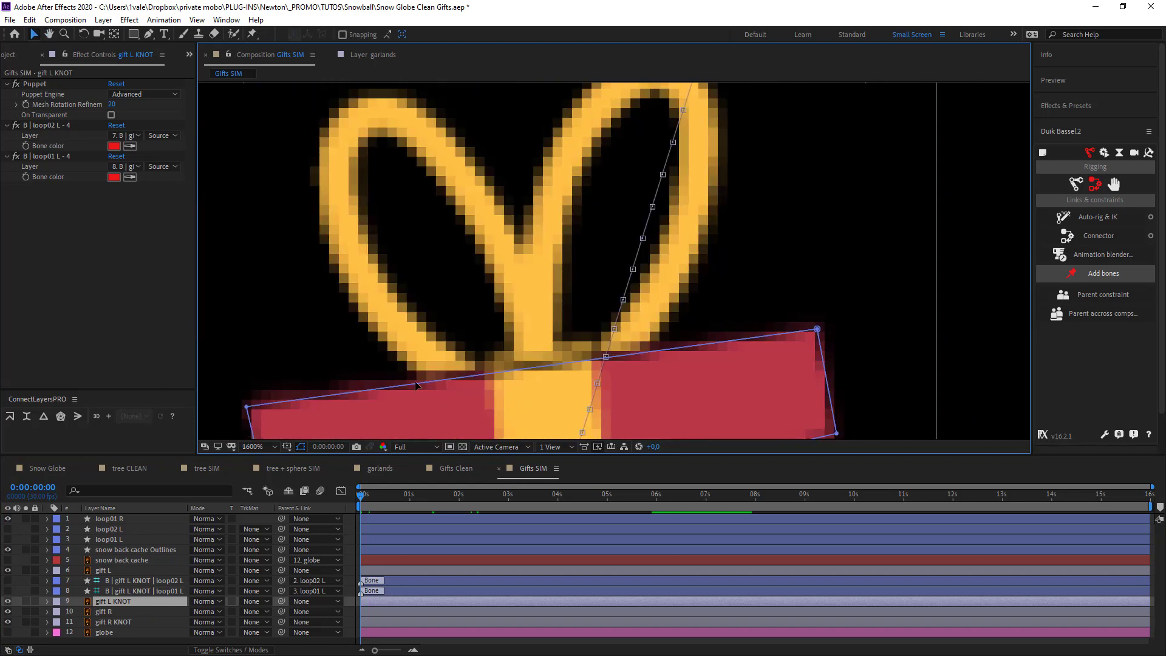
pyautogui.click(409, 385)
pyautogui.click(436, 381)
pyautogui.click(622, 355)
pyautogui.click(652, 352)
pyautogui.moveTo(541, 366); pyautogui.dragTo(542, 382)
pyautogui.scroll(-5, 668, 294)
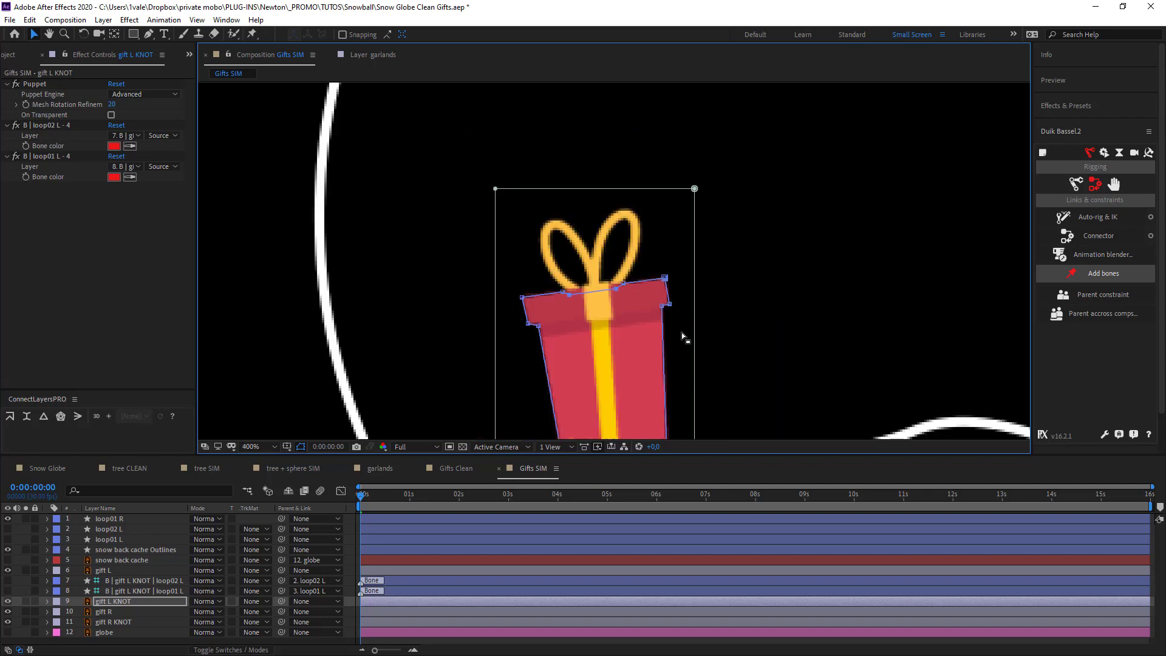
pyautogui.scroll(2, 682, 333)
pyautogui.press('v')
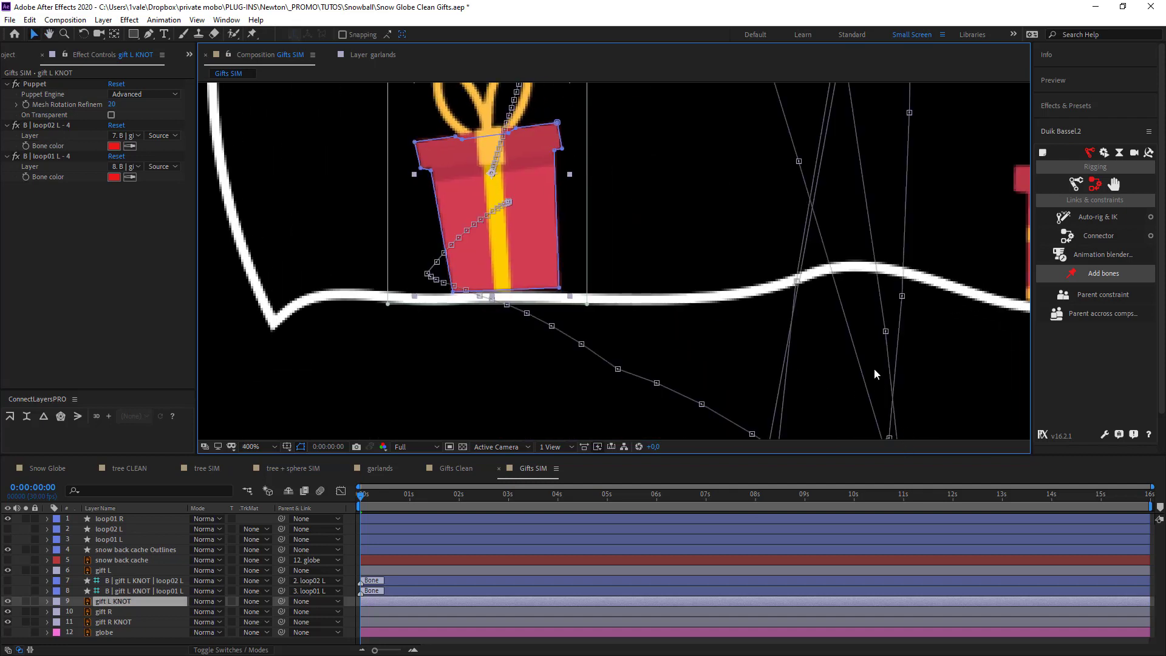
# Step: Frame the right gift and add a new full-layer rectangular mask to gift R KNOT
pyautogui.click(970, 363)
pyautogui.moveTo(966, 292); pyautogui.dragTo(569, 427)
pyautogui.moveTo(800, 377); pyautogui.dragTo(732, 281)
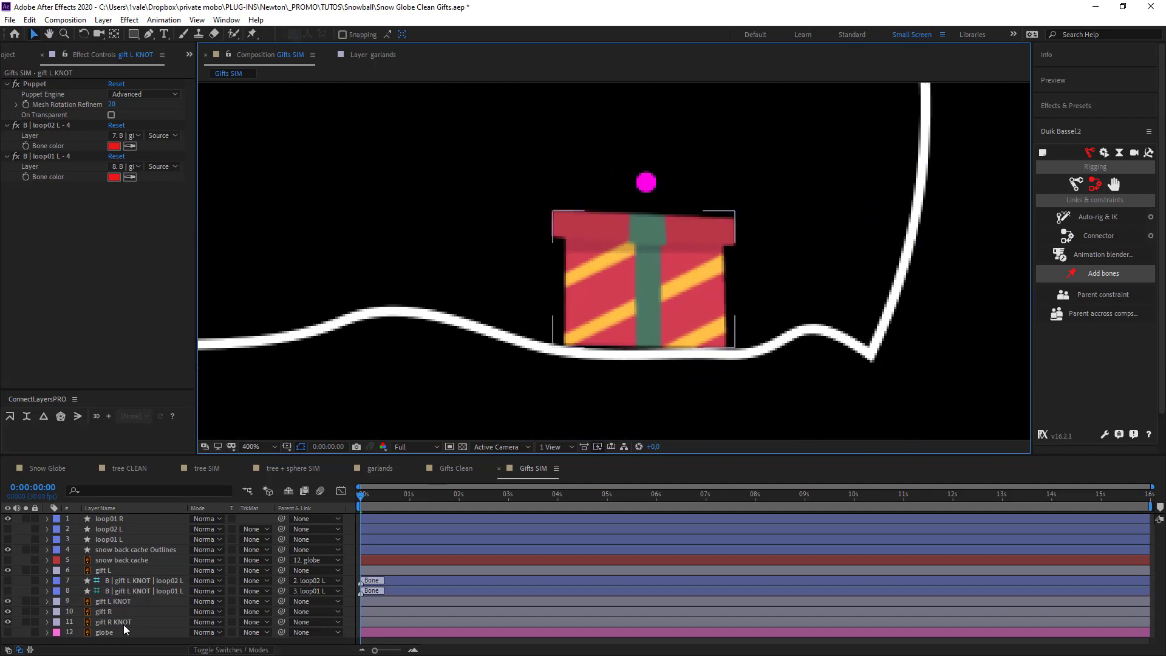
pyautogui.click(112, 622)
pyautogui.click(47, 622)
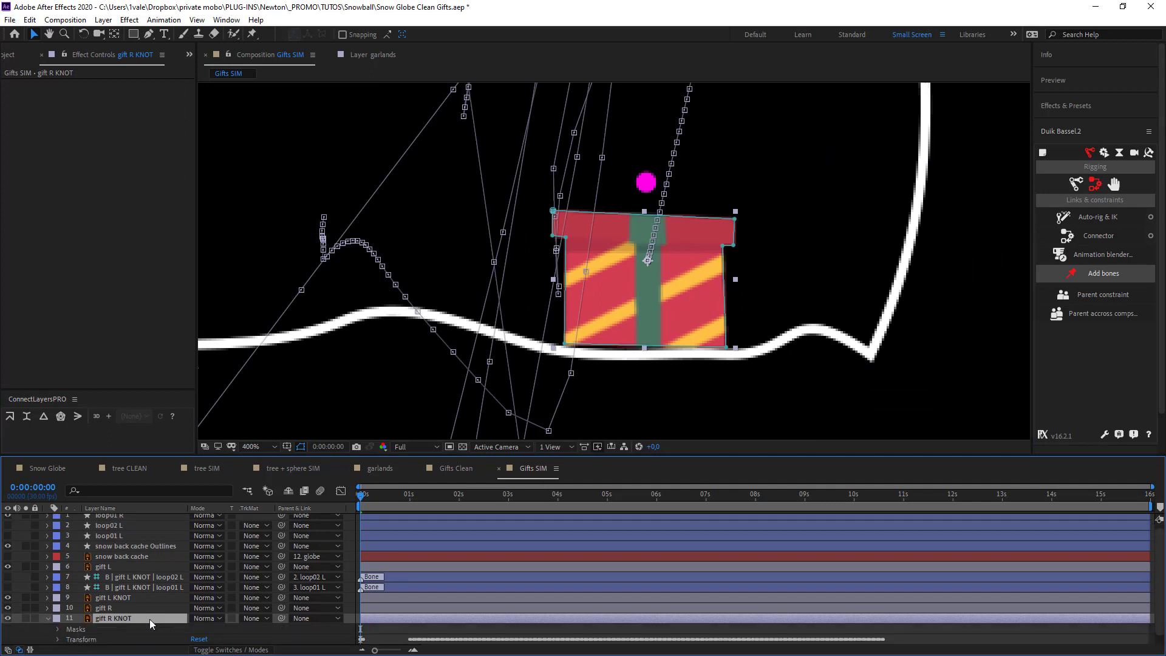
pyautogui.scroll(-1, 149, 618)
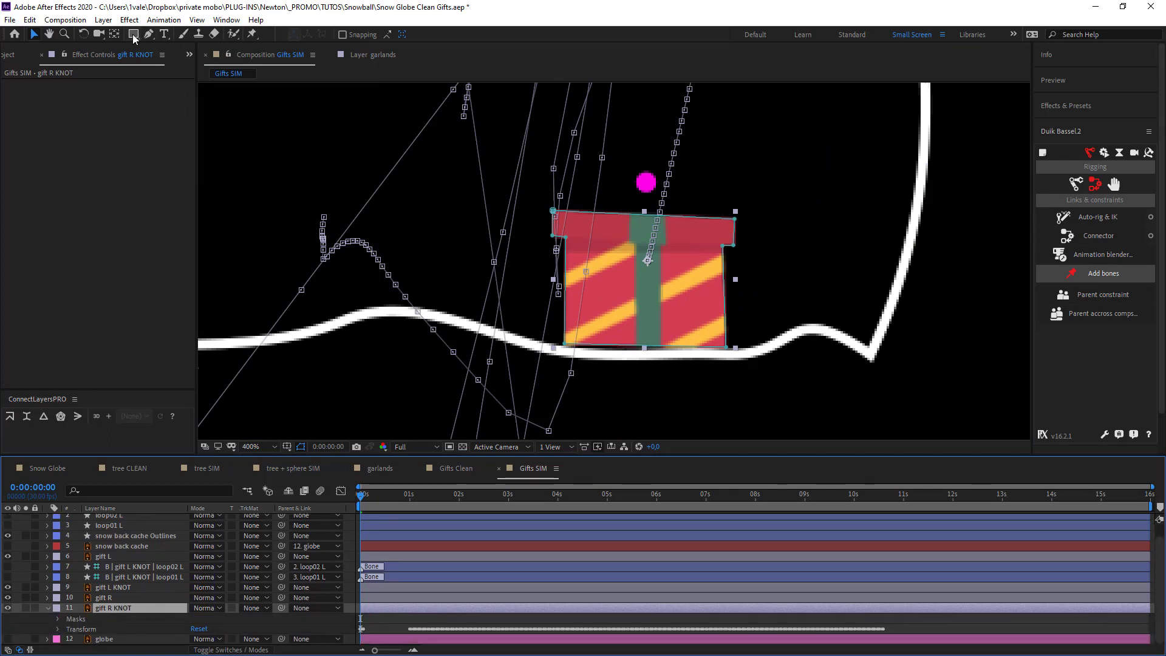
pyautogui.hotkey('ctrl', 'shift', 'n')
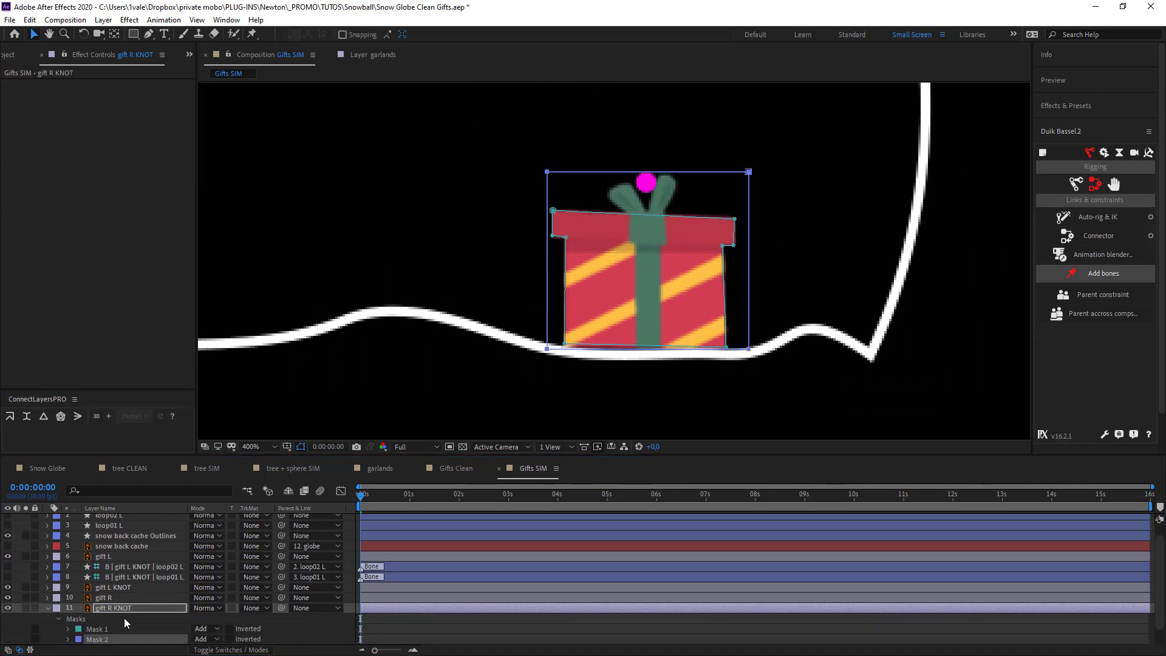
# Step: Place Mask 2 above Mask 1 on gift R KNOT, set Mask 1 to Subtract, and check the isolated bow
pyautogui.moveTo(105, 635); pyautogui.dragTo(128, 621)
pyautogui.scroll(-2, 128, 621)
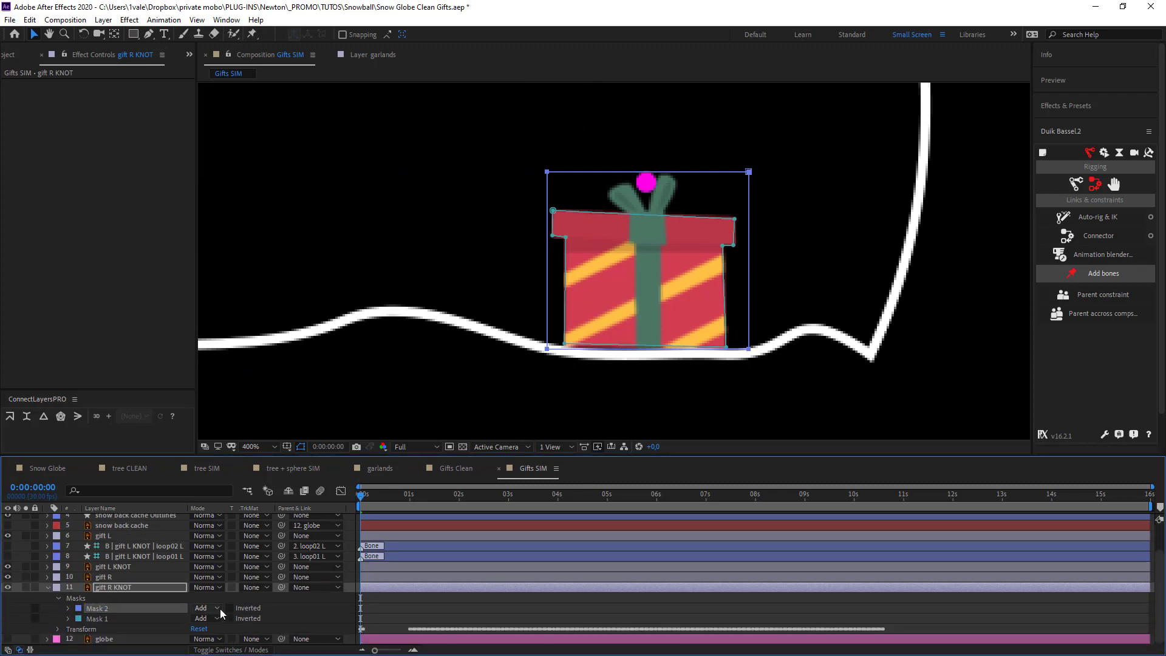
pyautogui.click(213, 620)
pyautogui.click(238, 554)
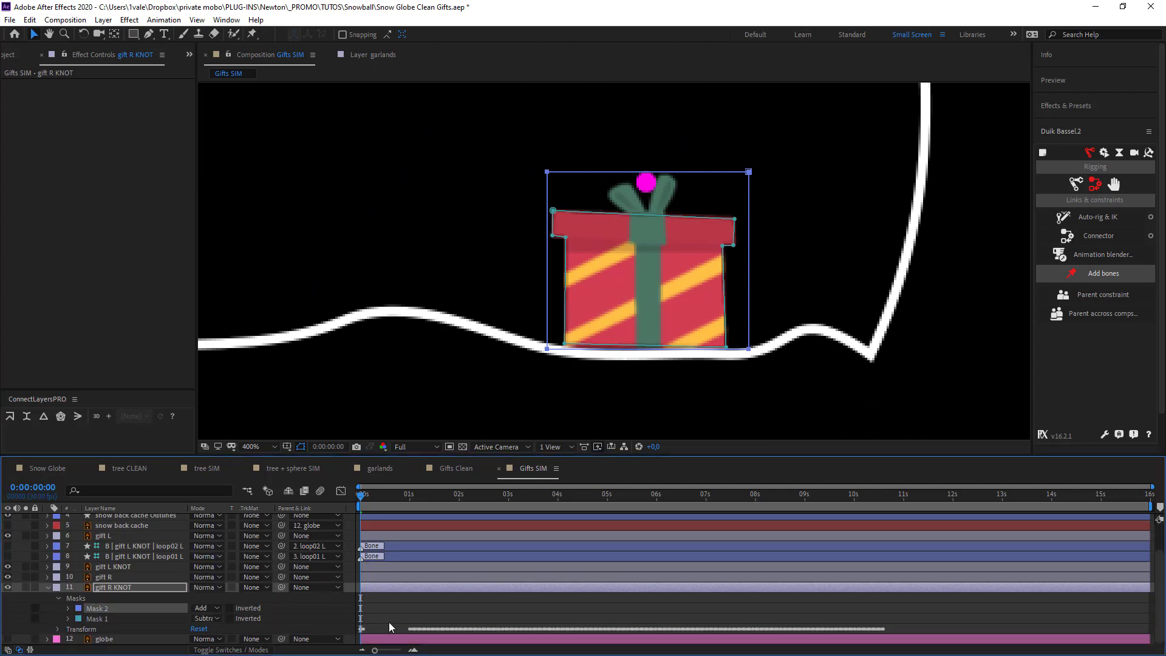
pyautogui.click(389, 623)
pyautogui.click(25, 587)
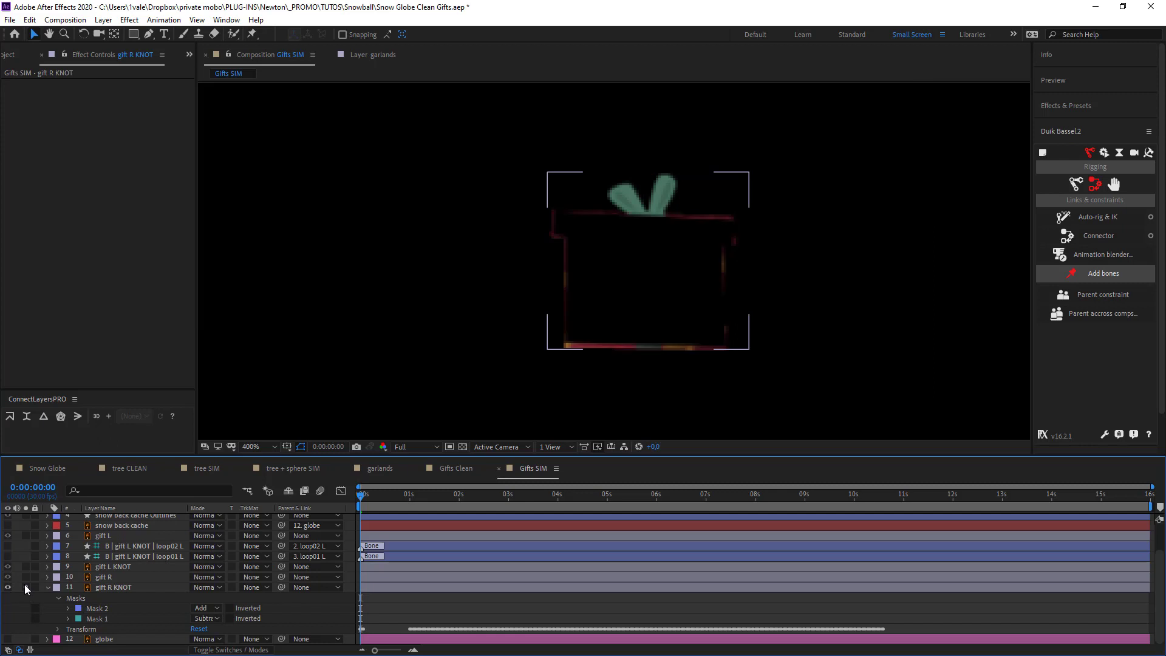
pyautogui.click(25, 587)
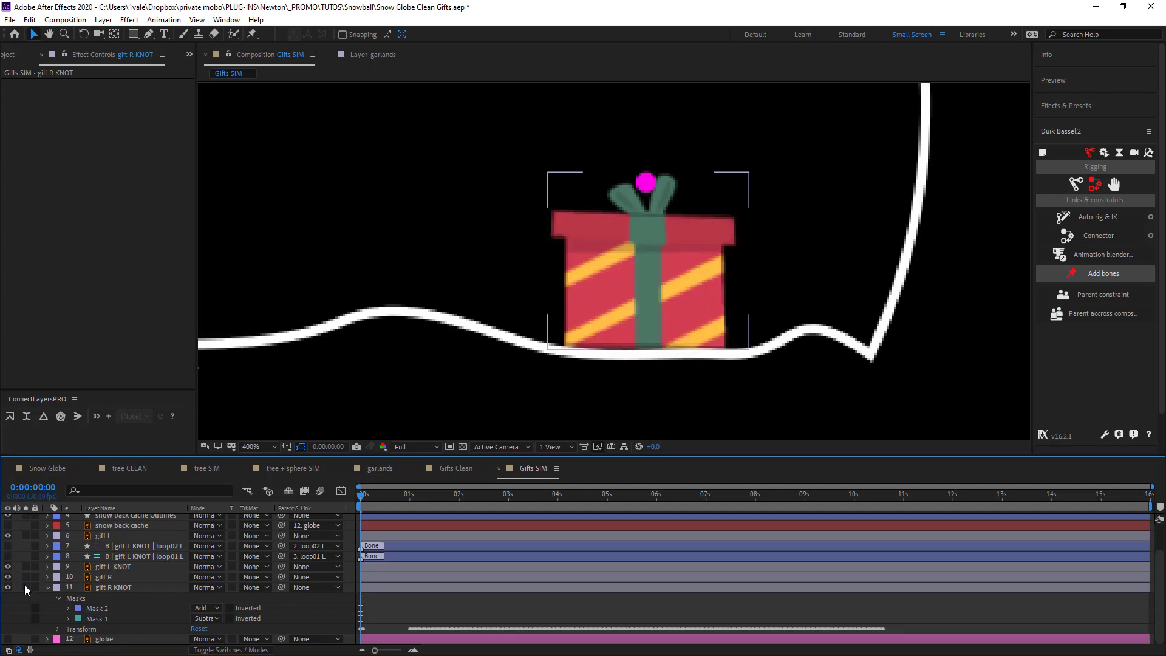
# Step: Set Mask 1's expansion on gift R KNOT to 1 pixel and reshape its upper edge lower around the bow's base
pyautogui.click(67, 619)
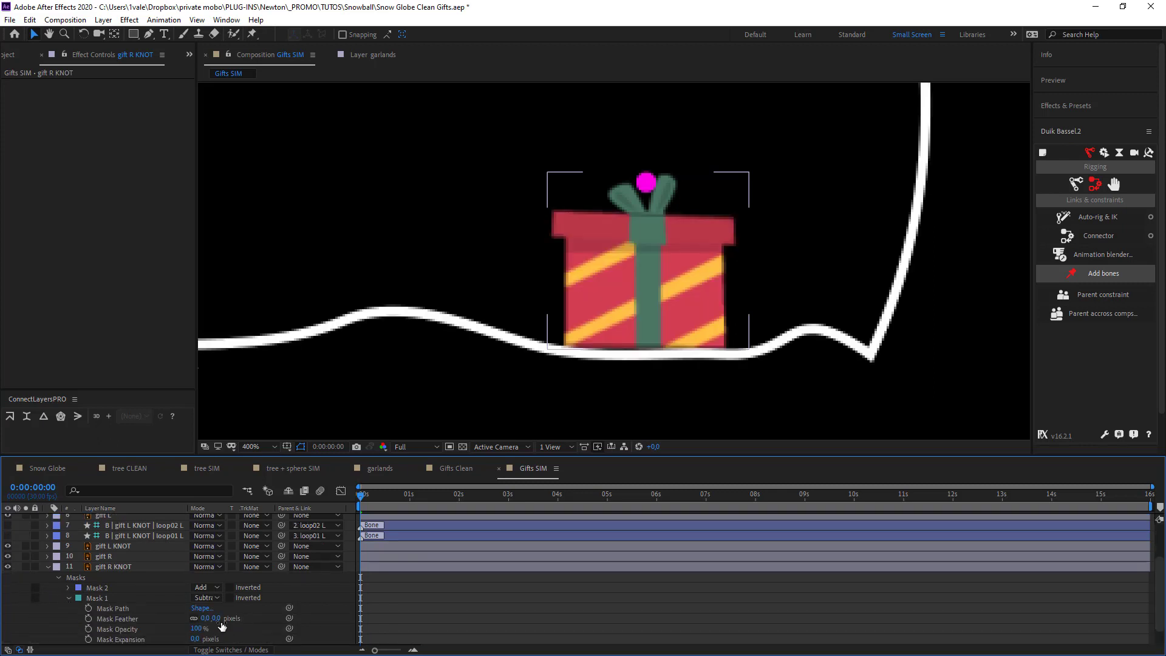
pyautogui.moveTo(195, 639)
pyautogui.mouseDown()
pyautogui.moveTo(207, 639)
pyautogui.moveTo(197, 639)
pyautogui.mouseUp()
pyautogui.scroll(2, 661, 209)
pyautogui.moveTo(702, 126); pyautogui.dragTo(515, 289)
pyautogui.press('v')
pyautogui.click(570, 272)
pyautogui.keyDown('ctrl'); pyautogui.keyDown('alt'); pyautogui.click(630, 275); pyautogui.keyUp('alt'); pyautogui.keyUp('ctrl')
pyautogui.scroll(-2, 389, 281)
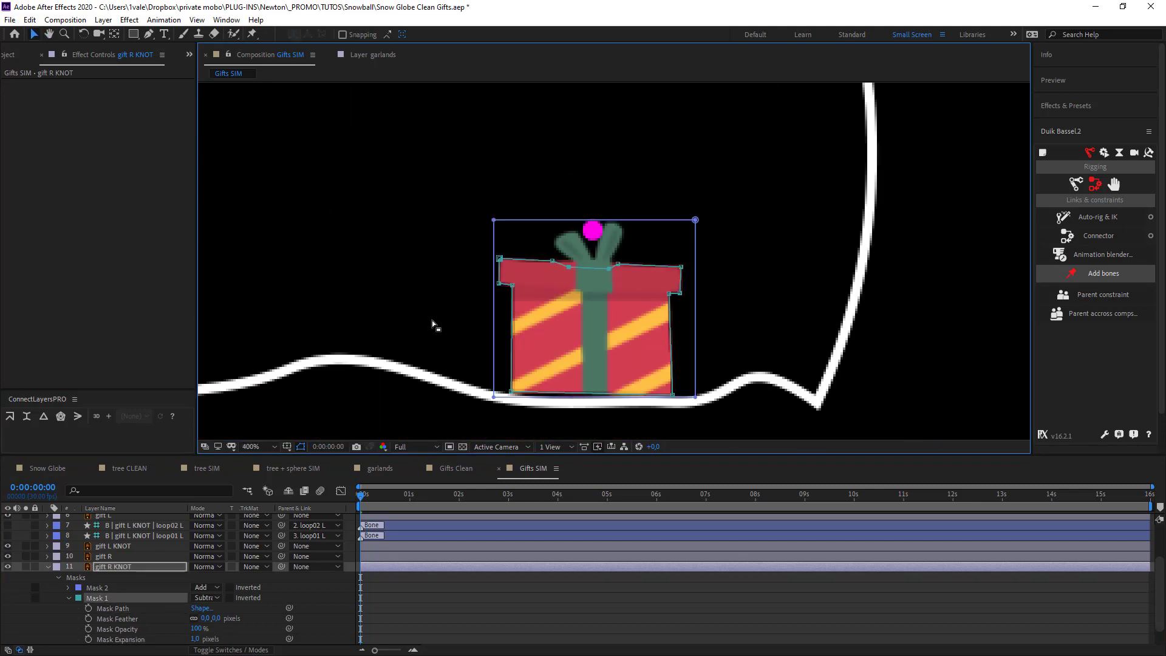
pyautogui.click(440, 625)
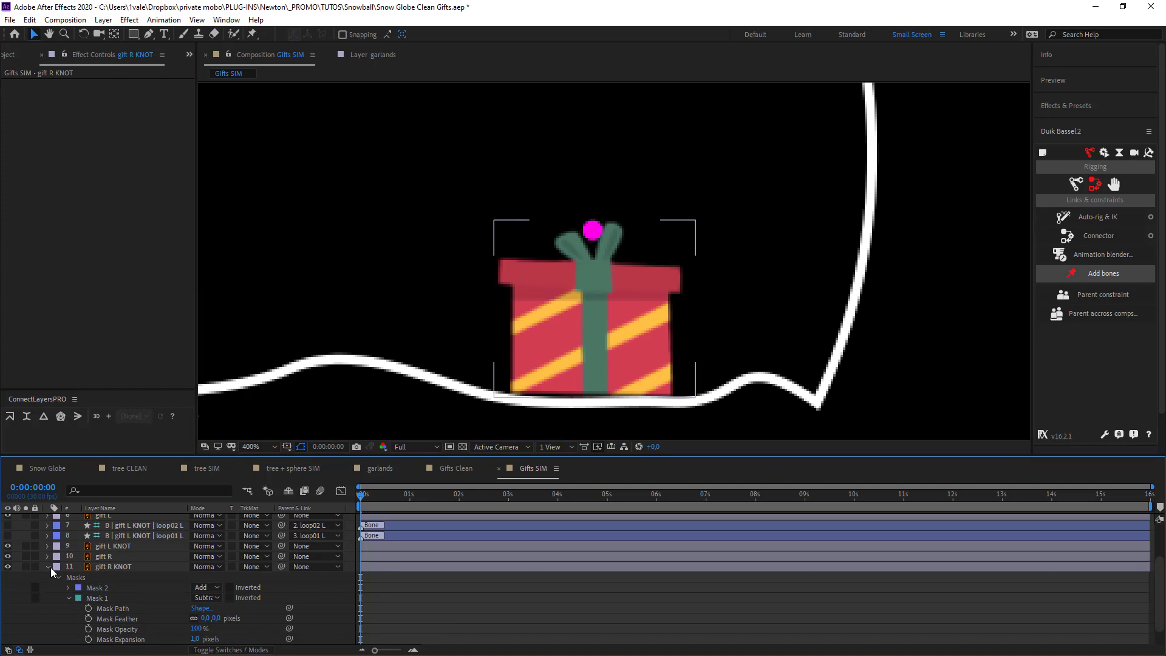
pyautogui.click(48, 567)
pyautogui.click(25, 622)
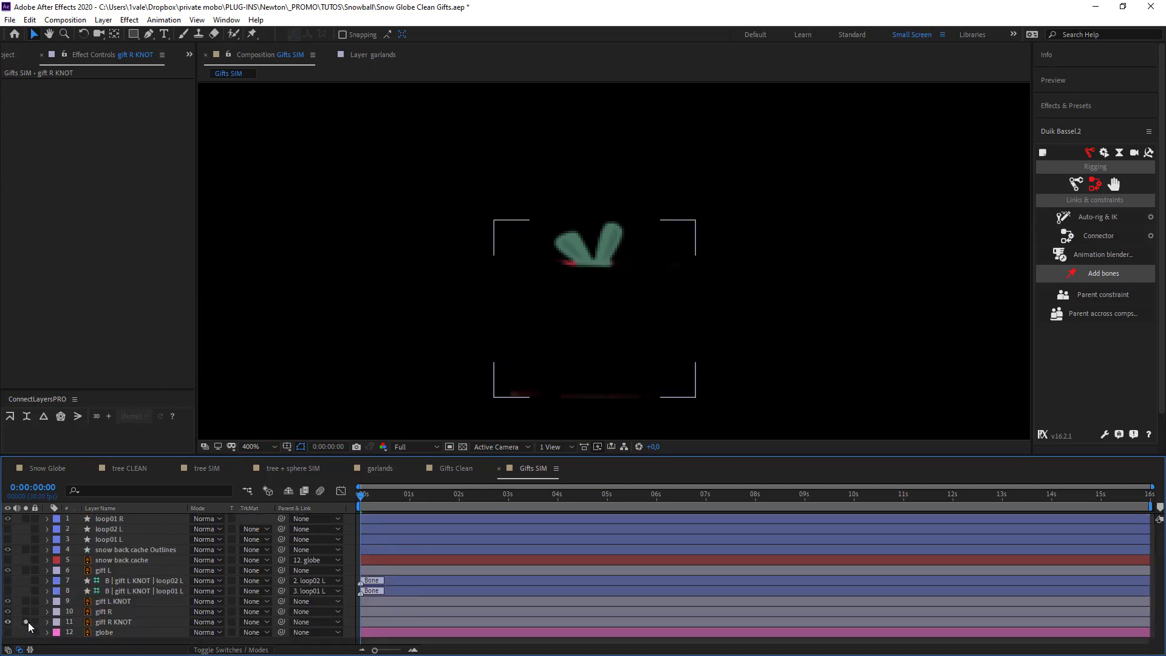
pyautogui.click(26, 622)
# Step: Place a Puppet position pin at the base of the bow on gift R KNOT
pyautogui.click(110, 622)
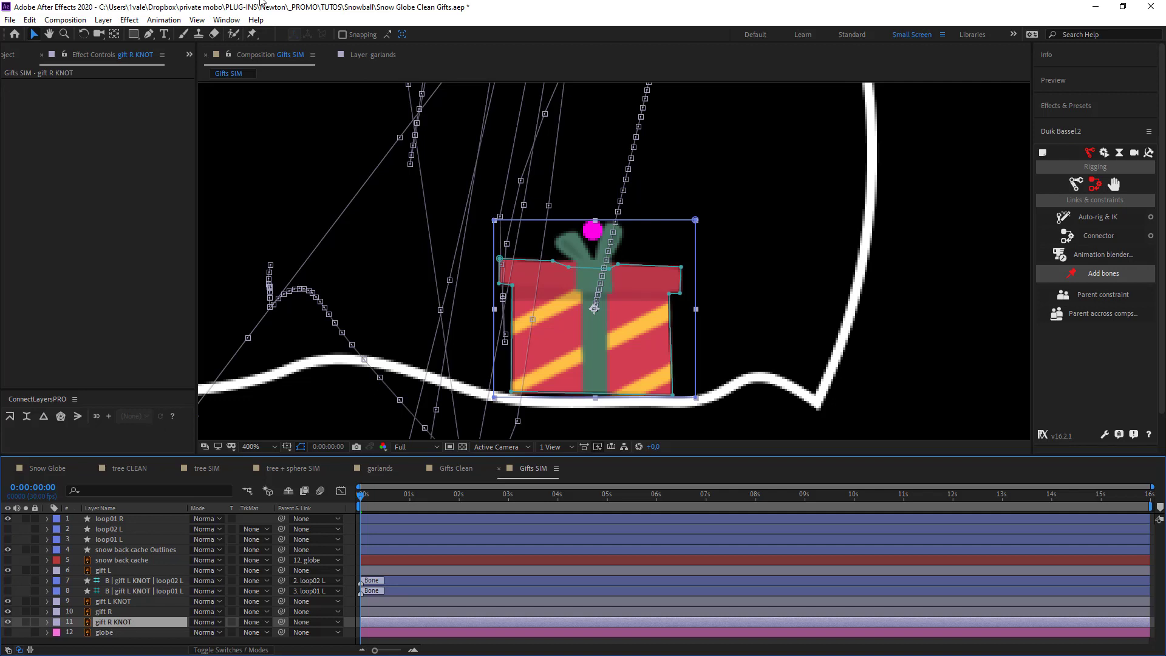
pyautogui.click(252, 35)
pyautogui.scroll(2, 601, 271)
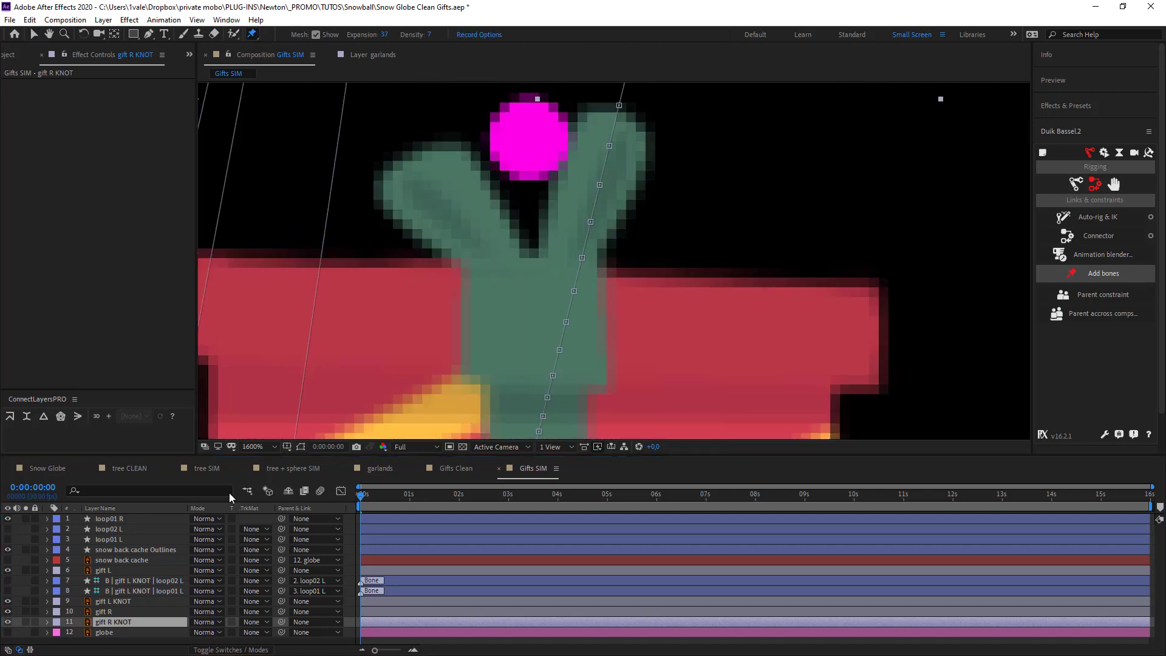
pyautogui.click(531, 280)
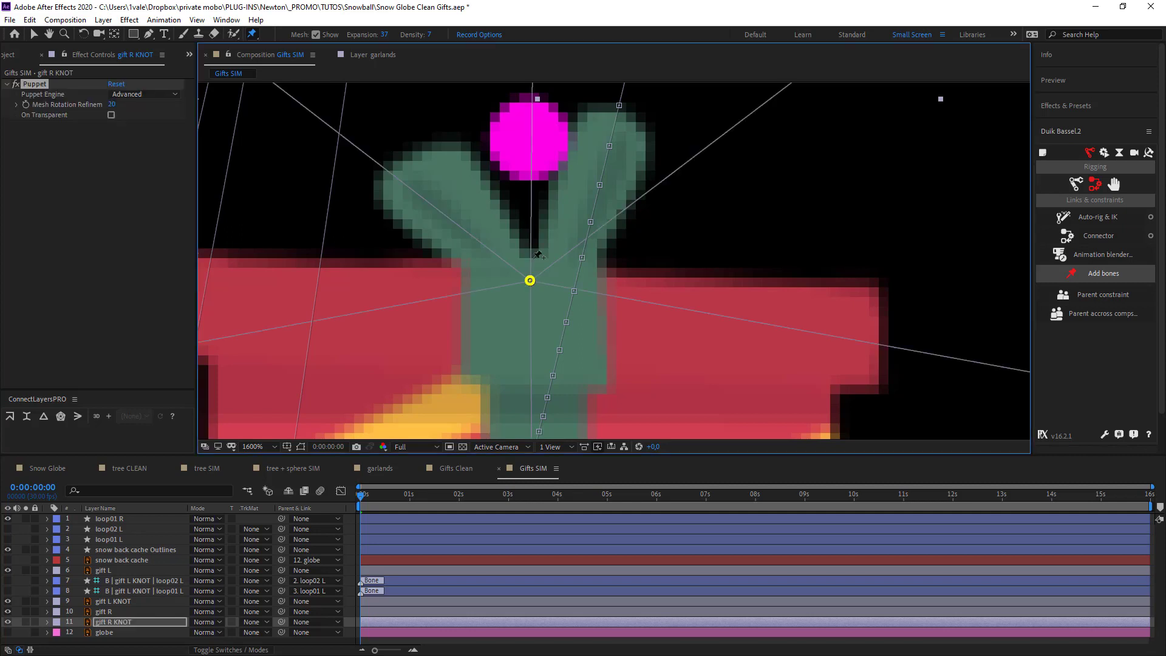
# Step: Place a second Puppet position pin on gift R KNOT at the centre of the magenta loop circle above the bow
pyautogui.click(535, 129)
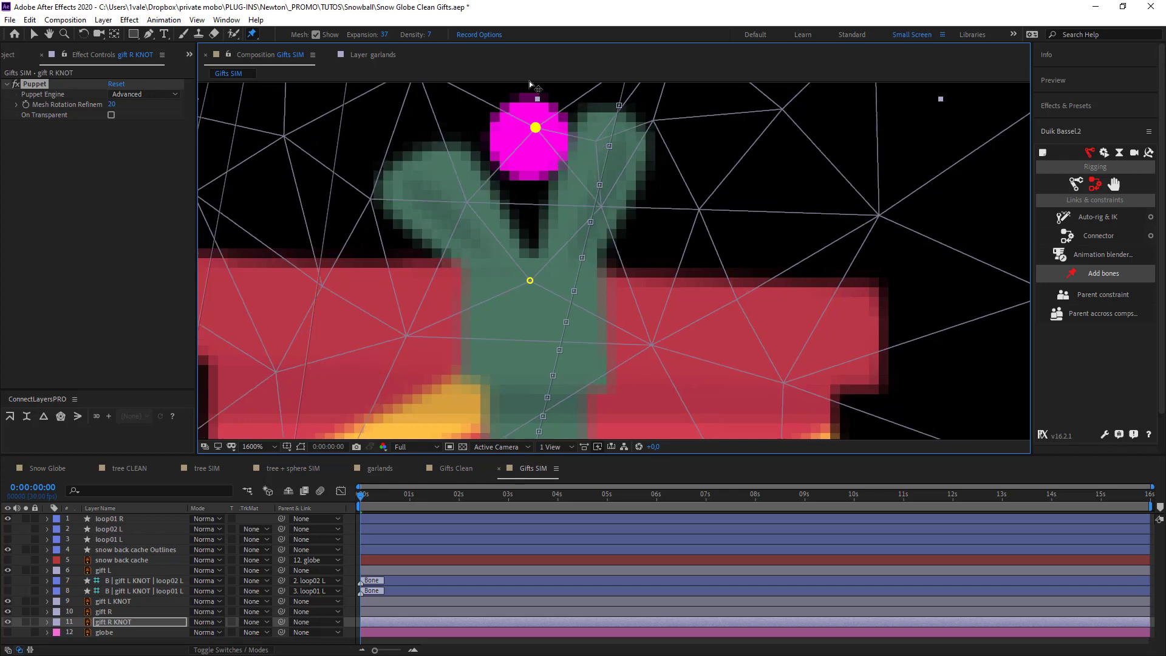
pyautogui.moveTo(530, 82)
pyautogui.mouseDown()
pyautogui.moveTo(528, 249)
pyautogui.moveTo(516, 40)
pyautogui.moveTo(511, 126)
pyautogui.moveTo(518, 97)
pyautogui.mouseUp()
pyautogui.hotkey('ctrl', 'z')
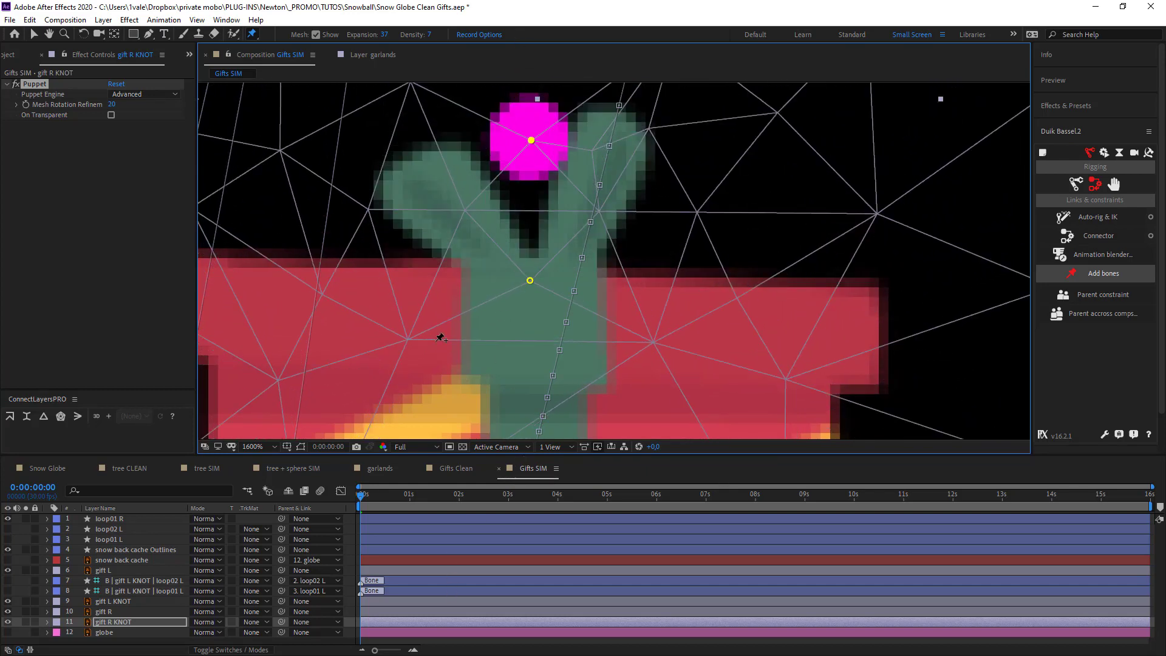
pyautogui.press(',')
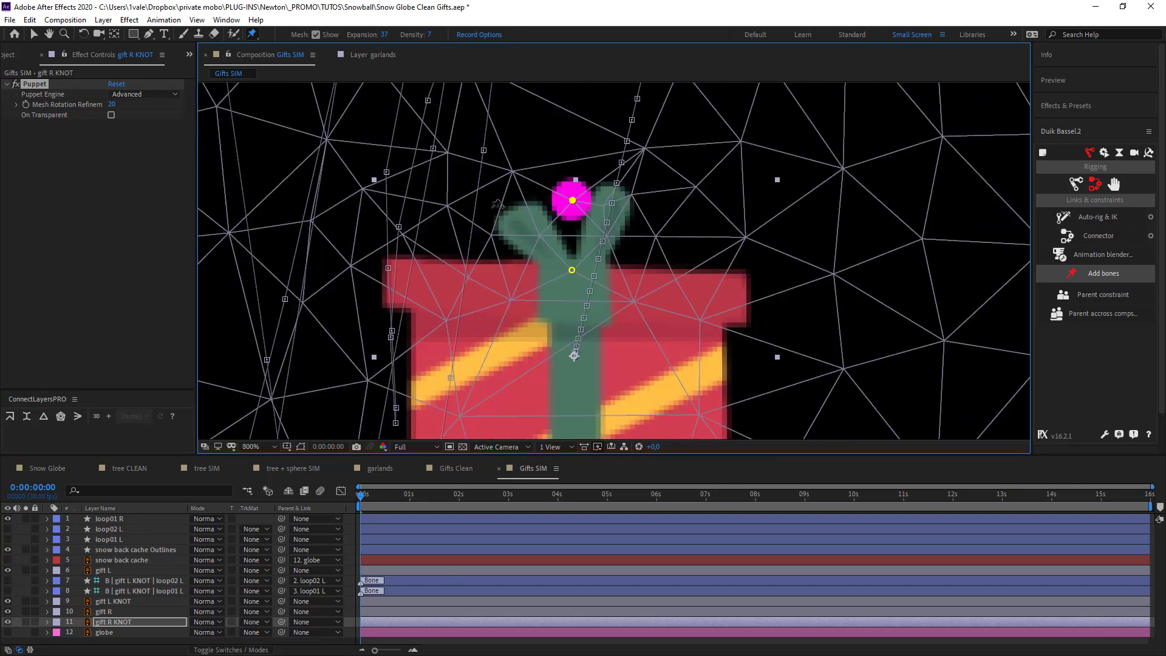
# Step: Rename the Puppet pin at the loop circle on gift R KNOT as loop01 R, matching the circle layer's name
pyautogui.click(110, 619)
pyautogui.click(47, 622)
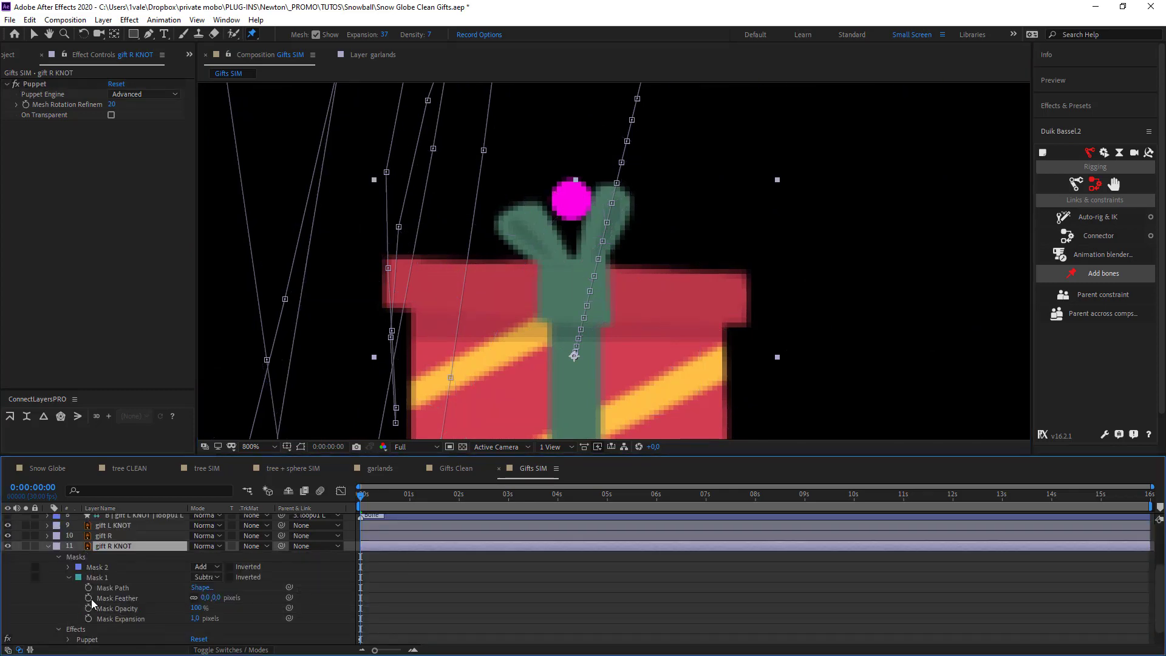
pyautogui.scroll(4, 95, 605)
pyautogui.click(115, 520)
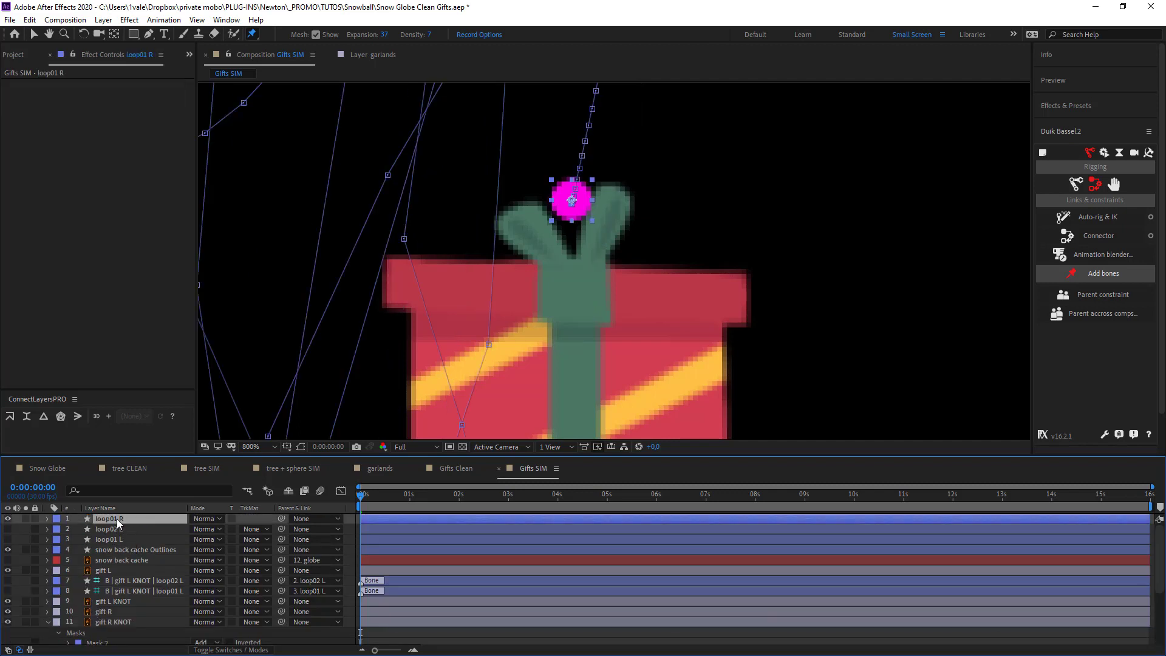
pyautogui.press('Return')
pyautogui.press('Return')
pyautogui.scroll(-4, 97, 571)
pyautogui.click(69, 619)
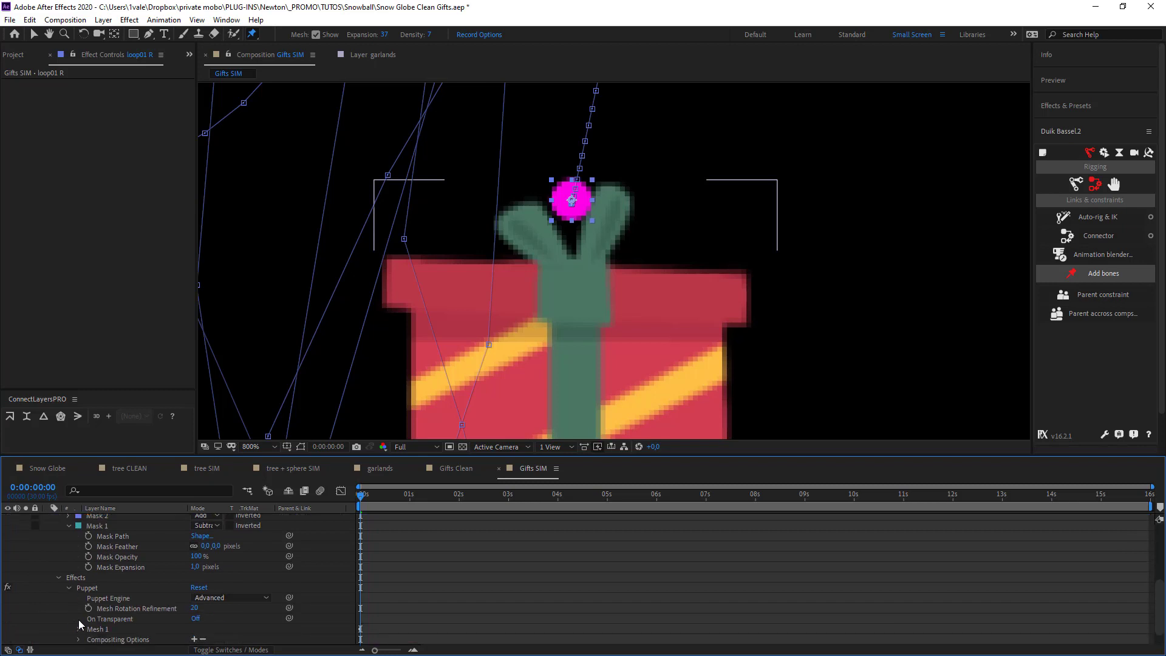
pyautogui.click(78, 629)
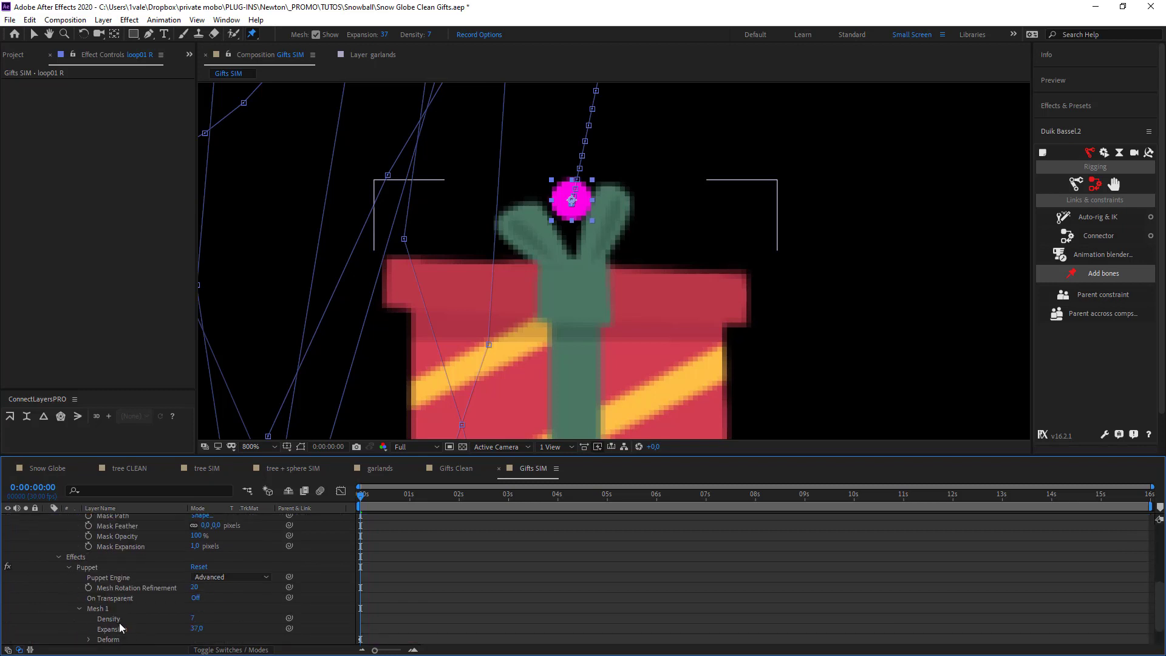
pyautogui.scroll(-1, 109, 620)
pyautogui.click(89, 609)
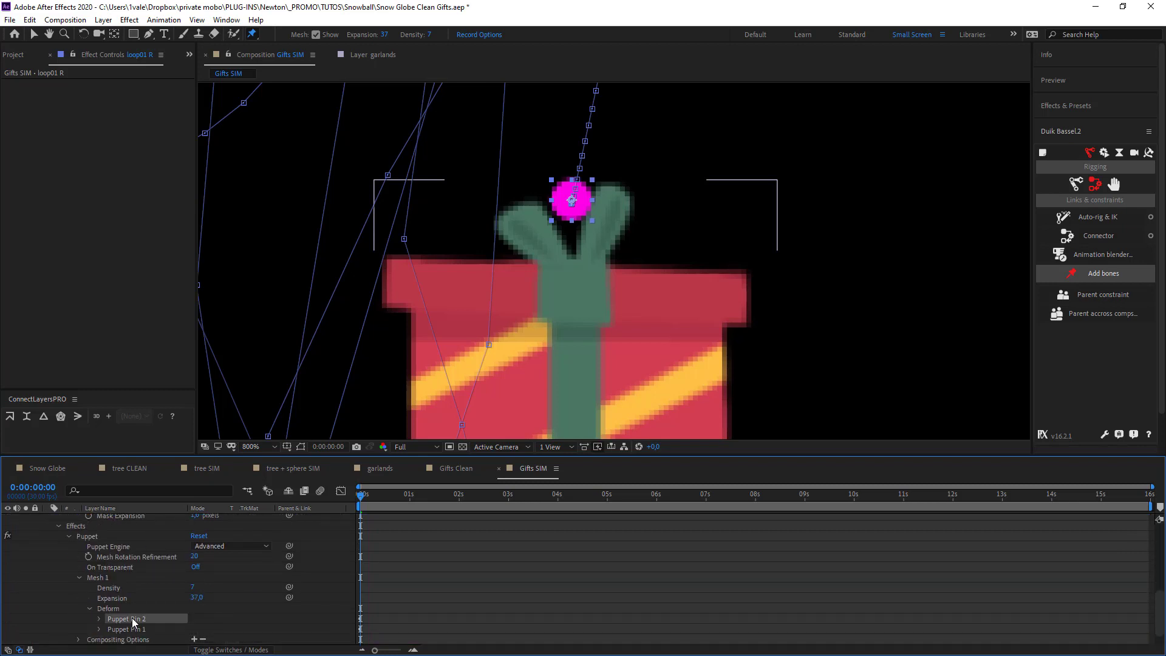
pyautogui.click(133, 619)
pyautogui.press('Return')
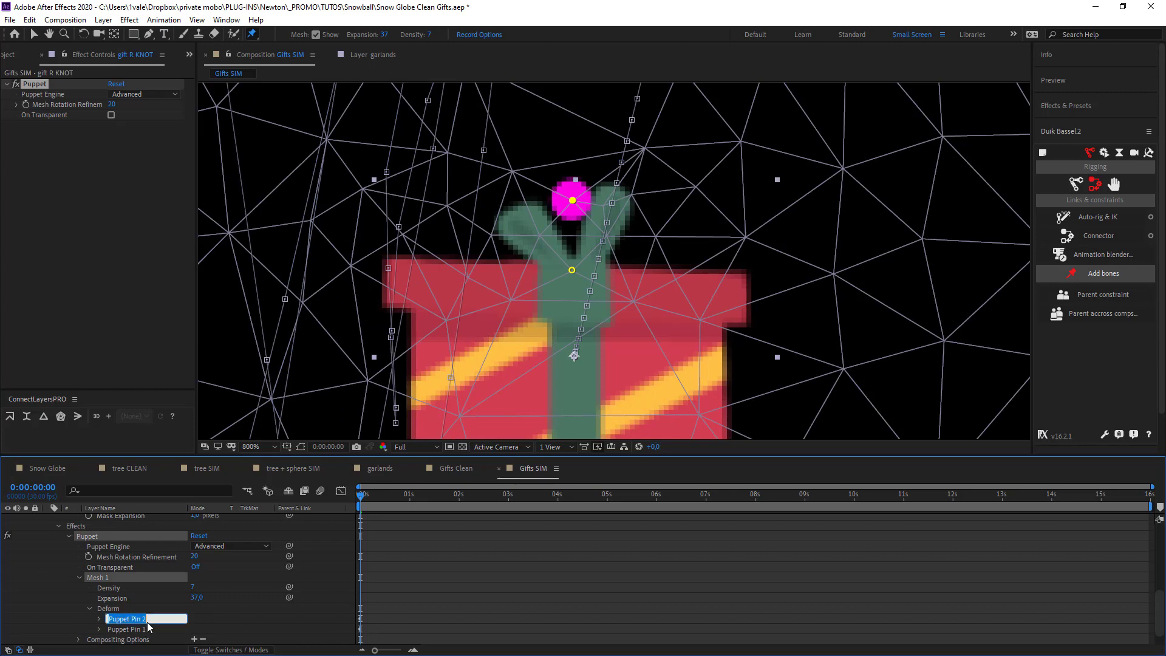
pyautogui.write('loop01 R')
pyautogui.press('Return')
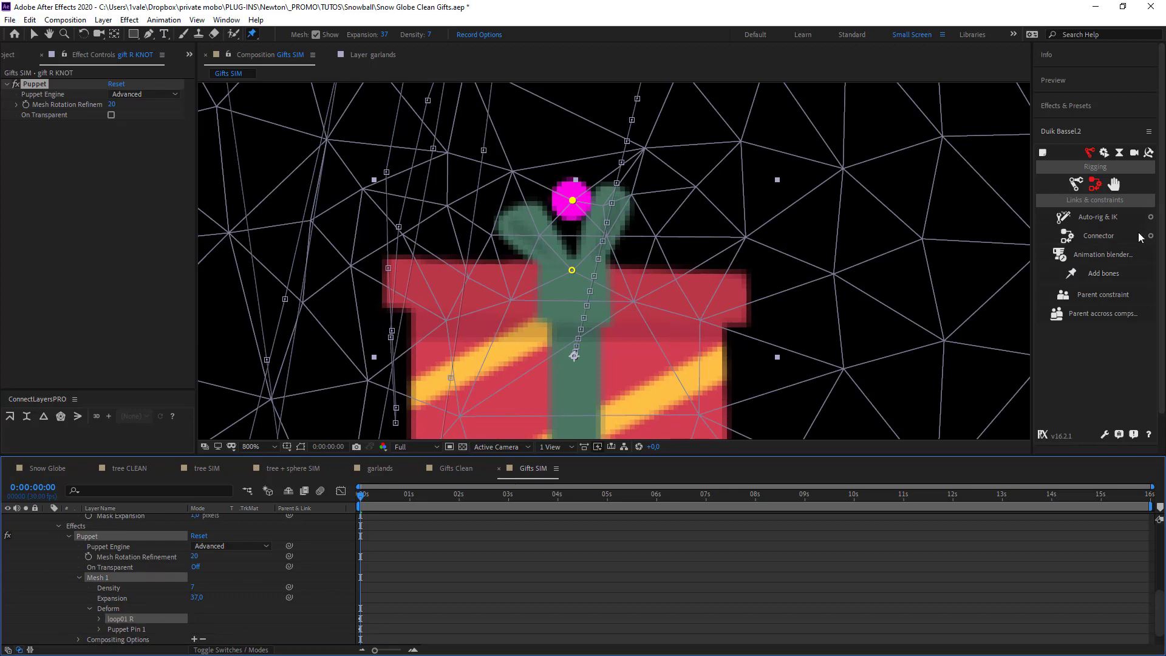
# Step: Add a Duik bone for the loop01 R pin and parent the bone layer to the loop01 R circle
pyautogui.click(1118, 275)
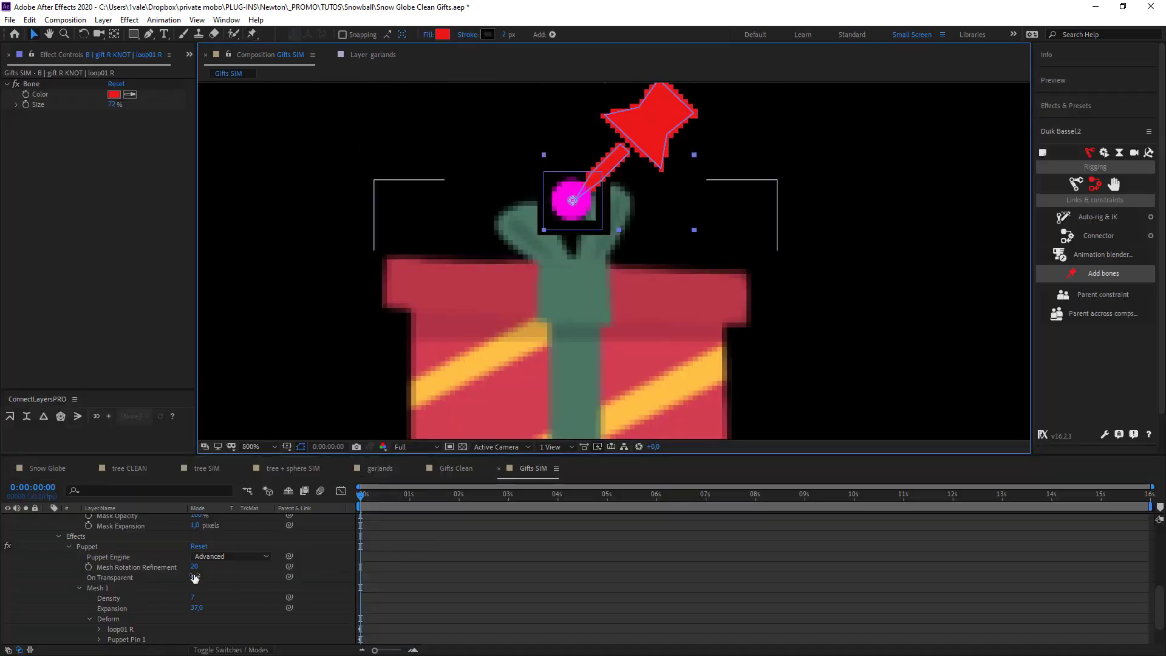
pyautogui.scroll(6, 121, 556)
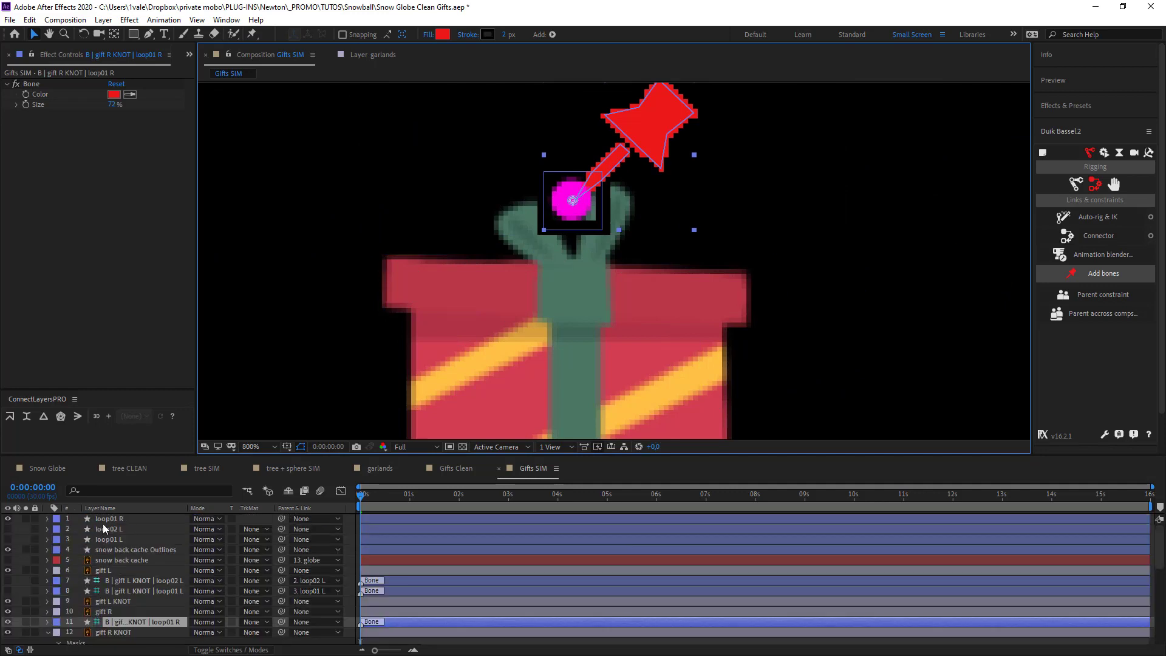
pyautogui.click(282, 520)
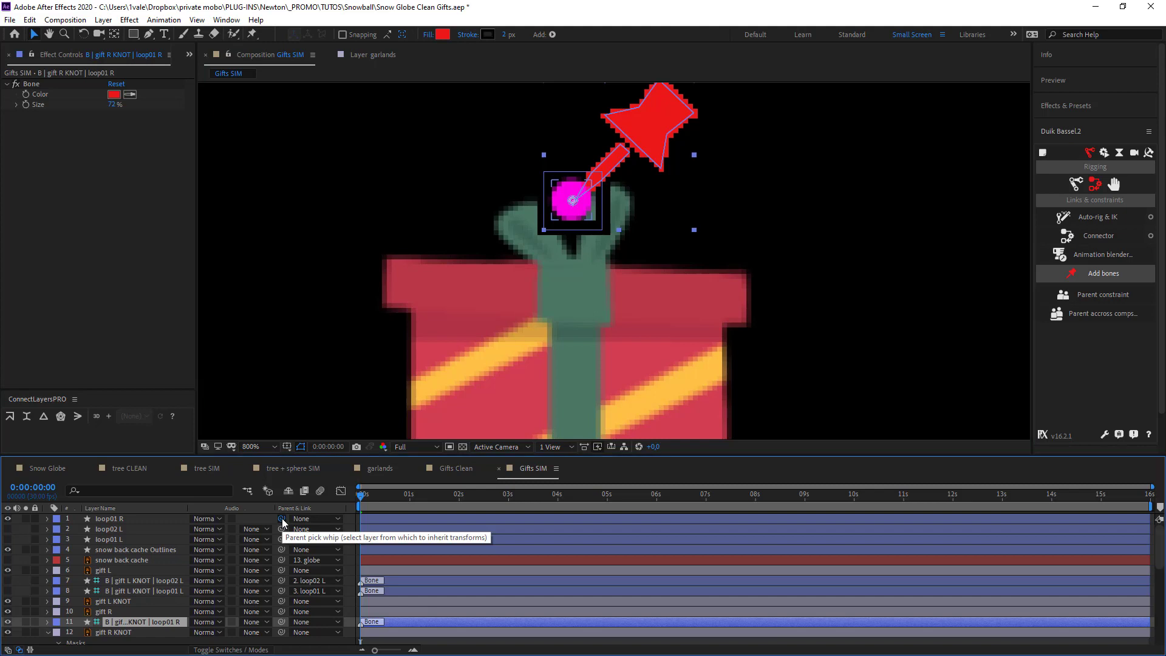
pyautogui.moveTo(281, 622); pyautogui.dragTo(122, 523)
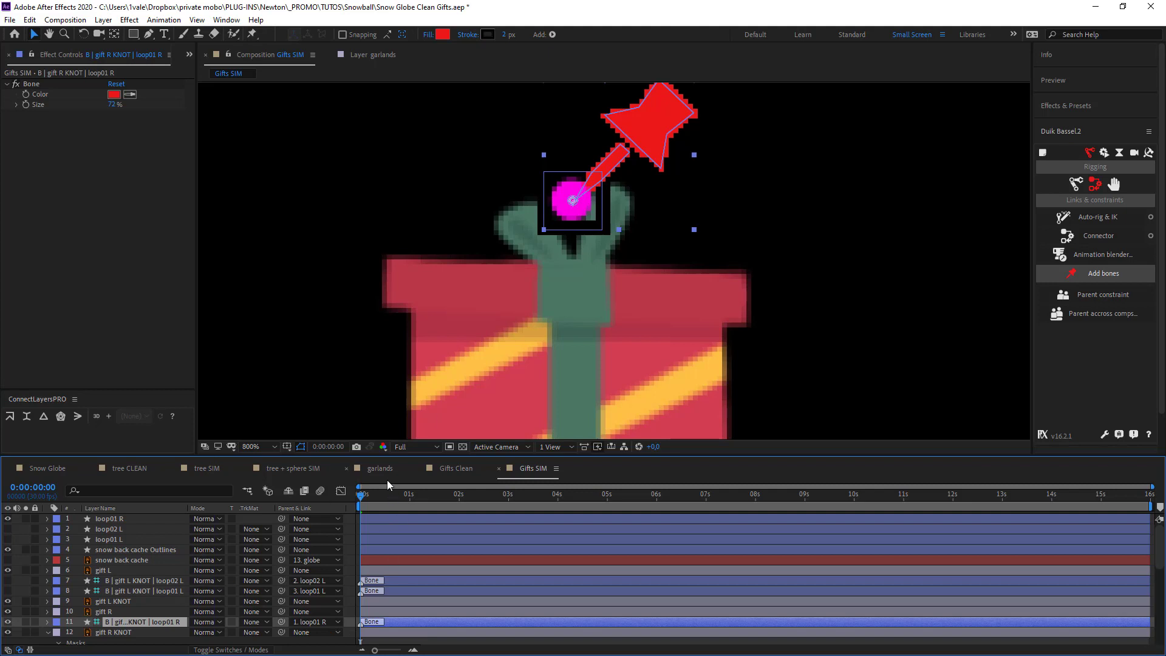
# Step: Hide the loop01 R circle layer and its bone layer in Gifts SIM
pyautogui.press('space')
pyautogui.click(8, 518)
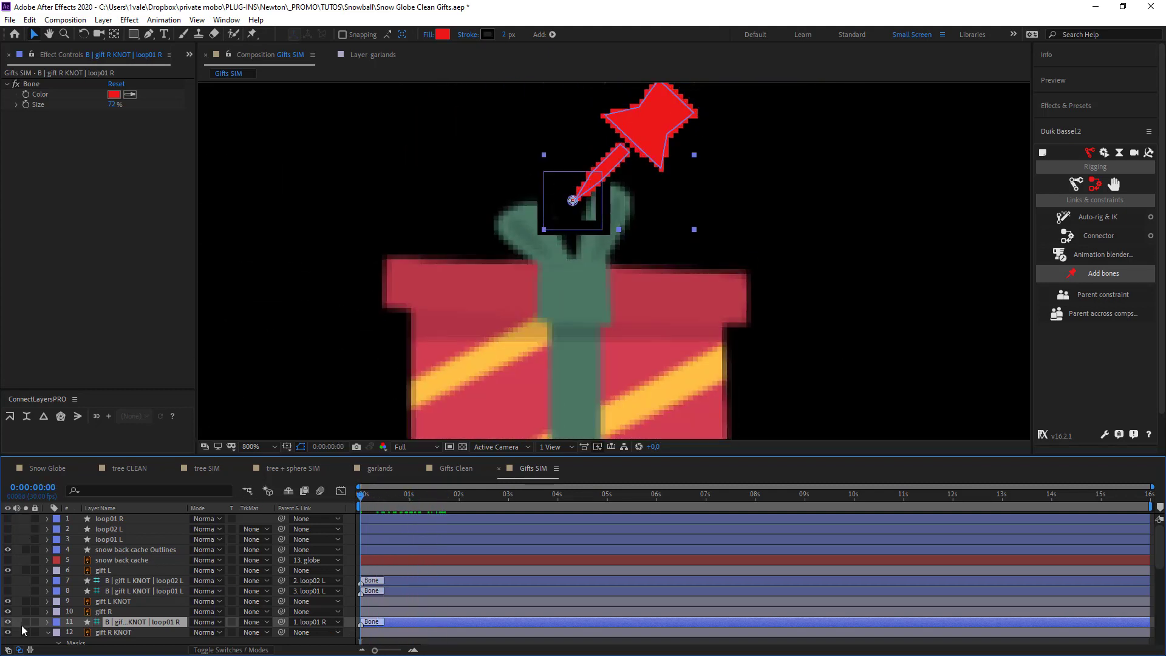
pyautogui.click(8, 622)
# Step: Play back Gifts SIM with the whole globe in view to check both gifts and their moving bow knots
pyautogui.scroll(-6, 617, 310)
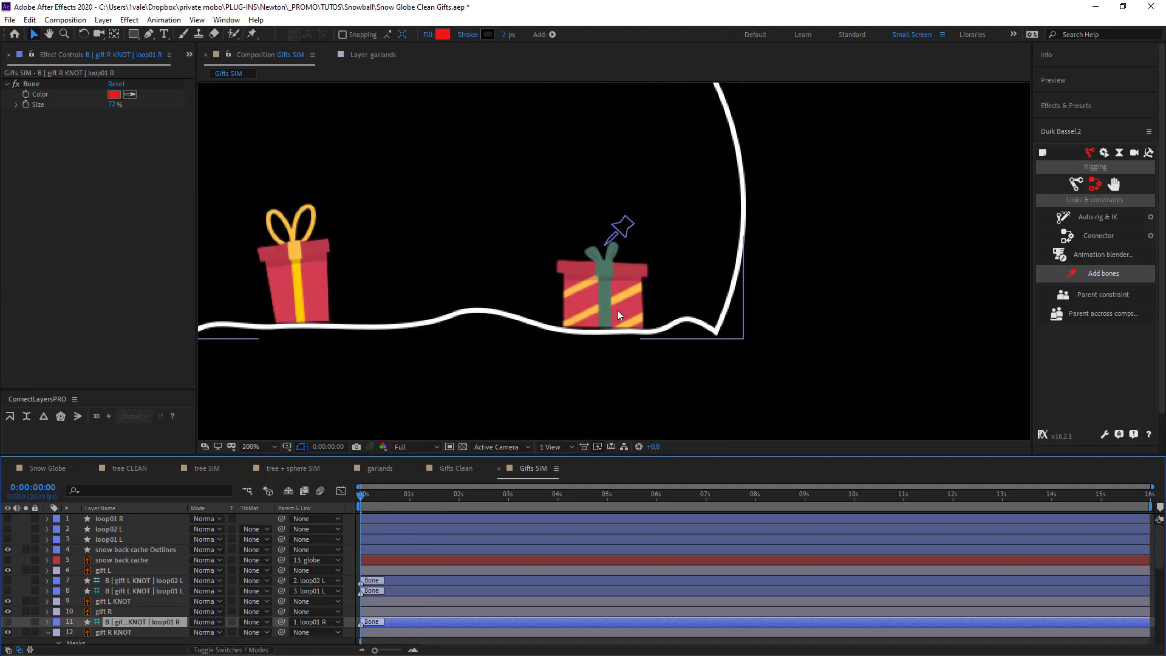
pyautogui.scroll(2, 553, 307)
pyautogui.scroll(-2, 536, 320)
pyautogui.moveTo(536, 320); pyautogui.dragTo(575, 379)
pyautogui.press('space')
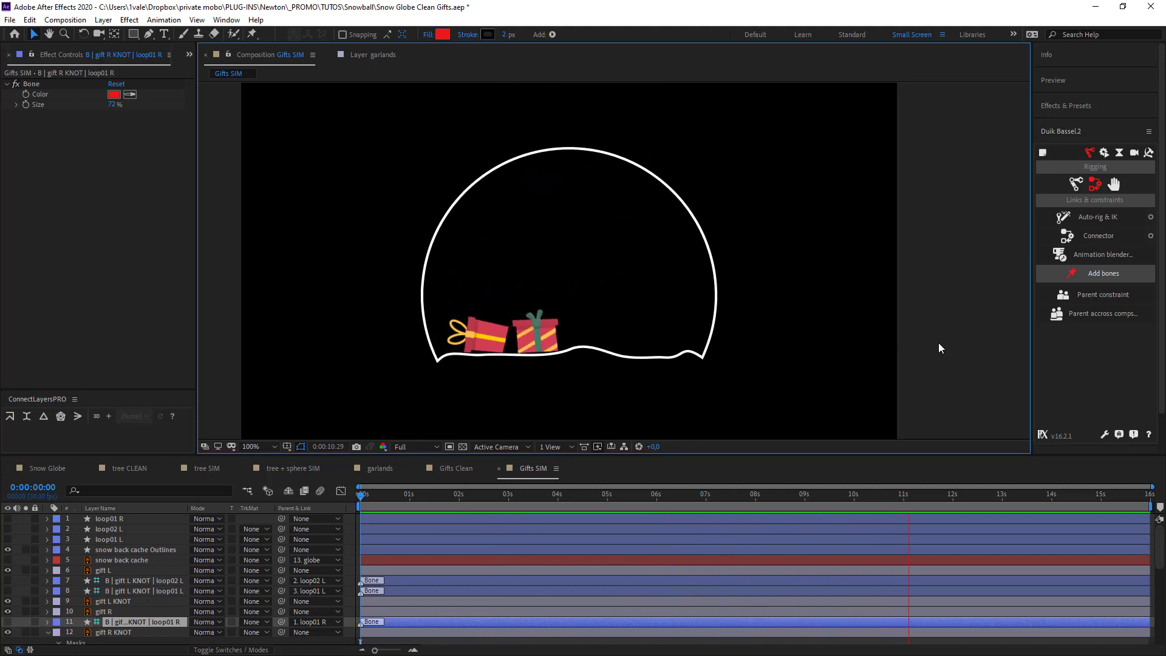
pyautogui.press('space')
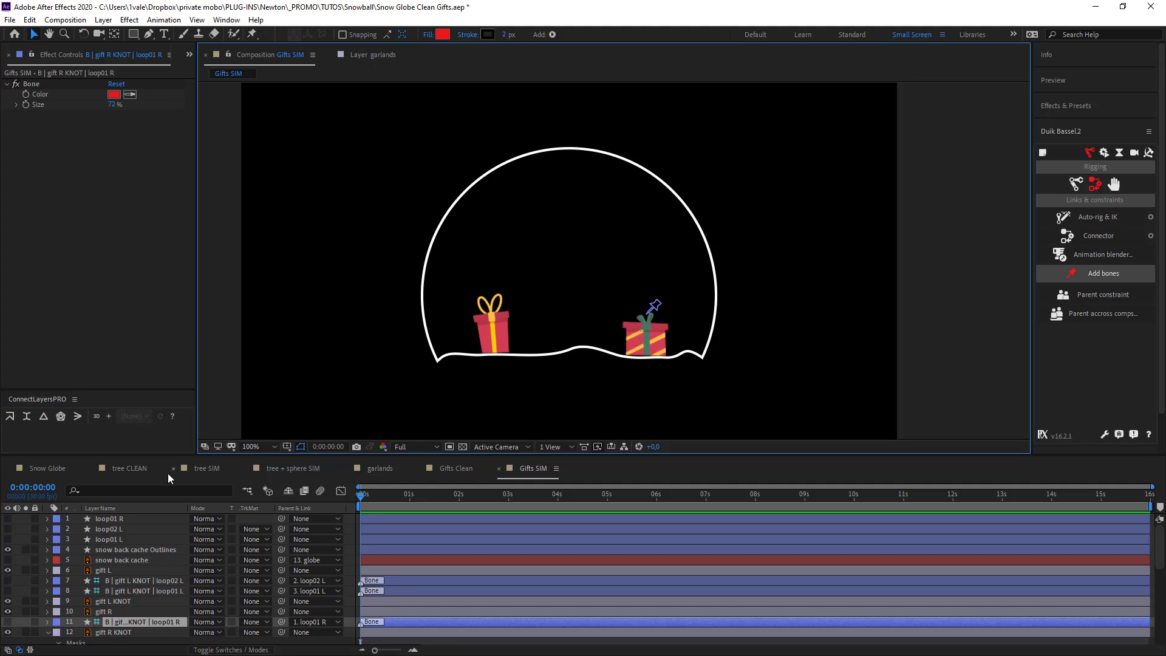
# Step: Hide the snow back cache Outlines layer in Gifts SIM
pyautogui.click(846, 349)
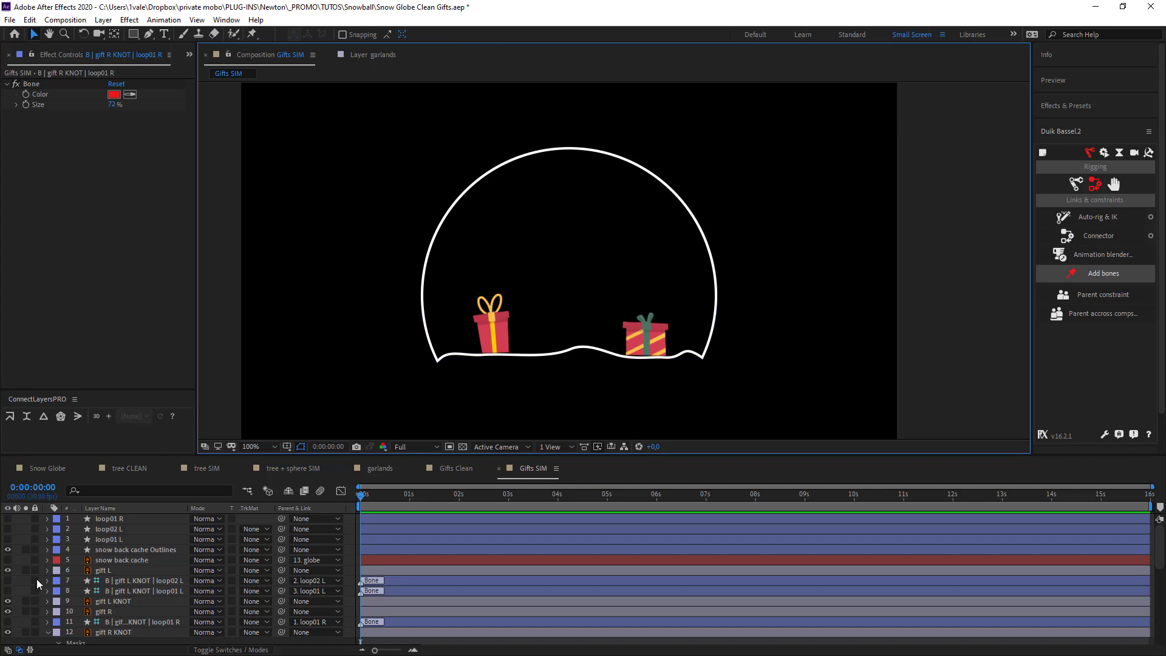
pyautogui.click(8, 549)
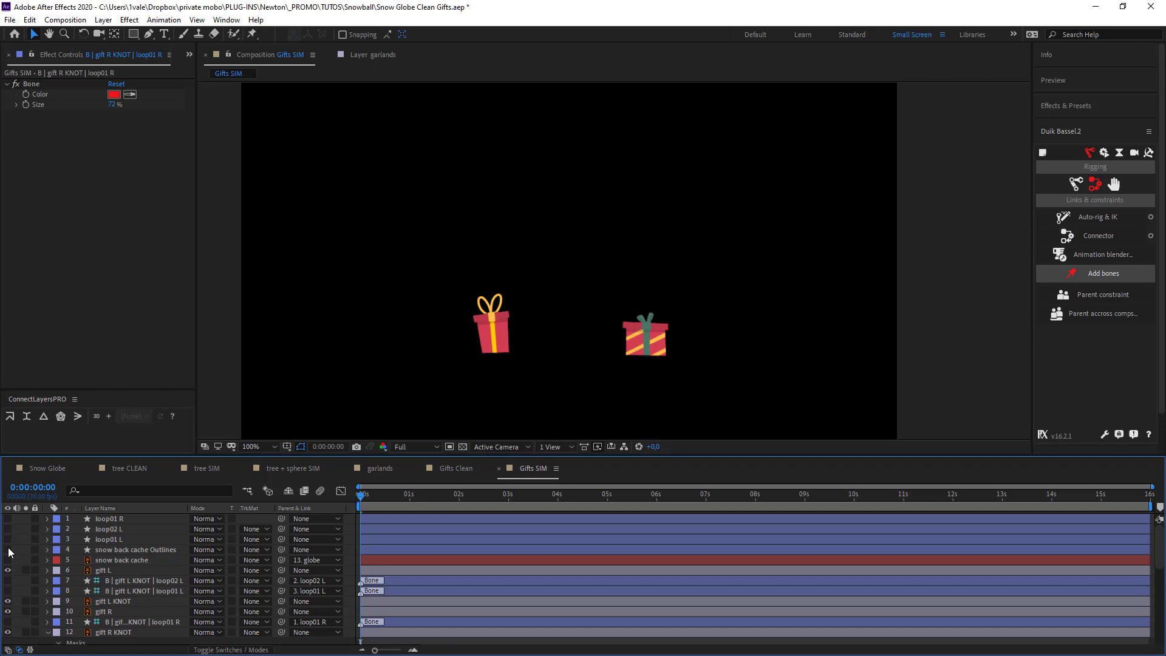
# Step: Open the Snow Globe composition and hide its original gift L and gift R layers
pyautogui.click(49, 468)
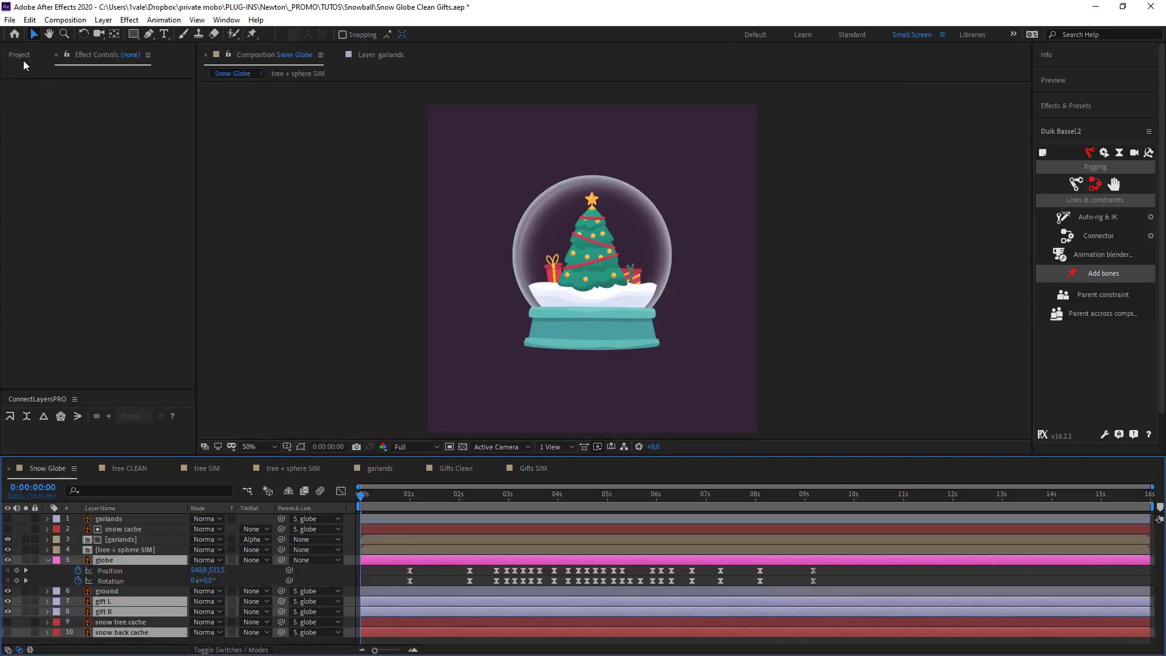
pyautogui.click(23, 58)
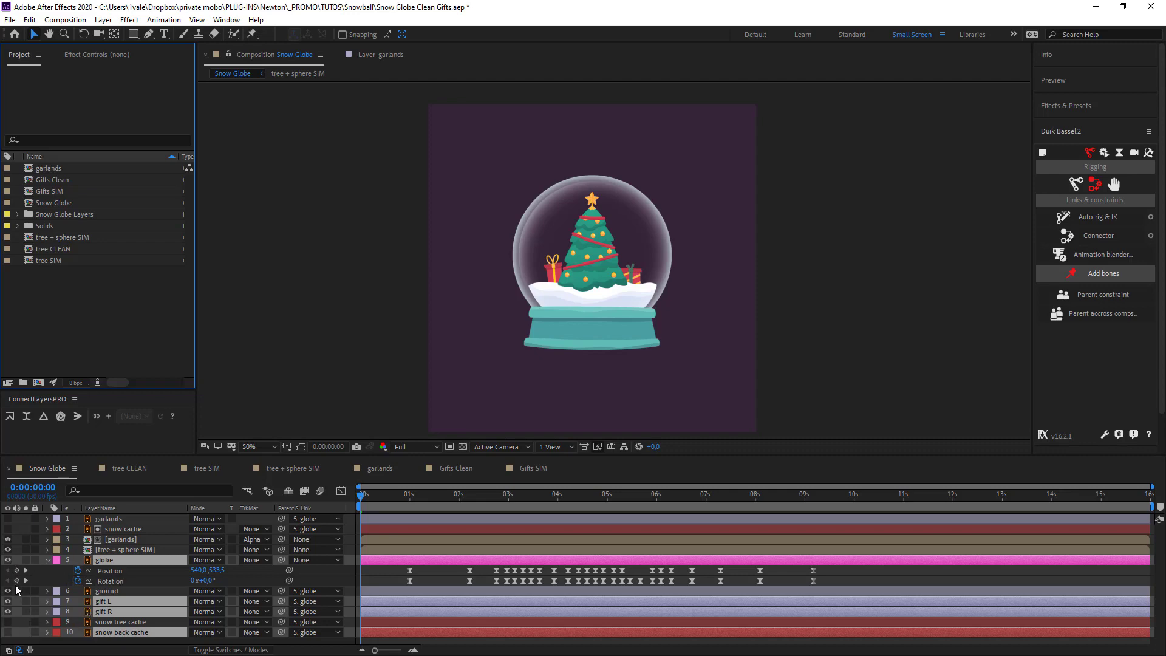
pyautogui.click(169, 588)
pyautogui.moveTo(8, 601); pyautogui.dragTo(8, 611)
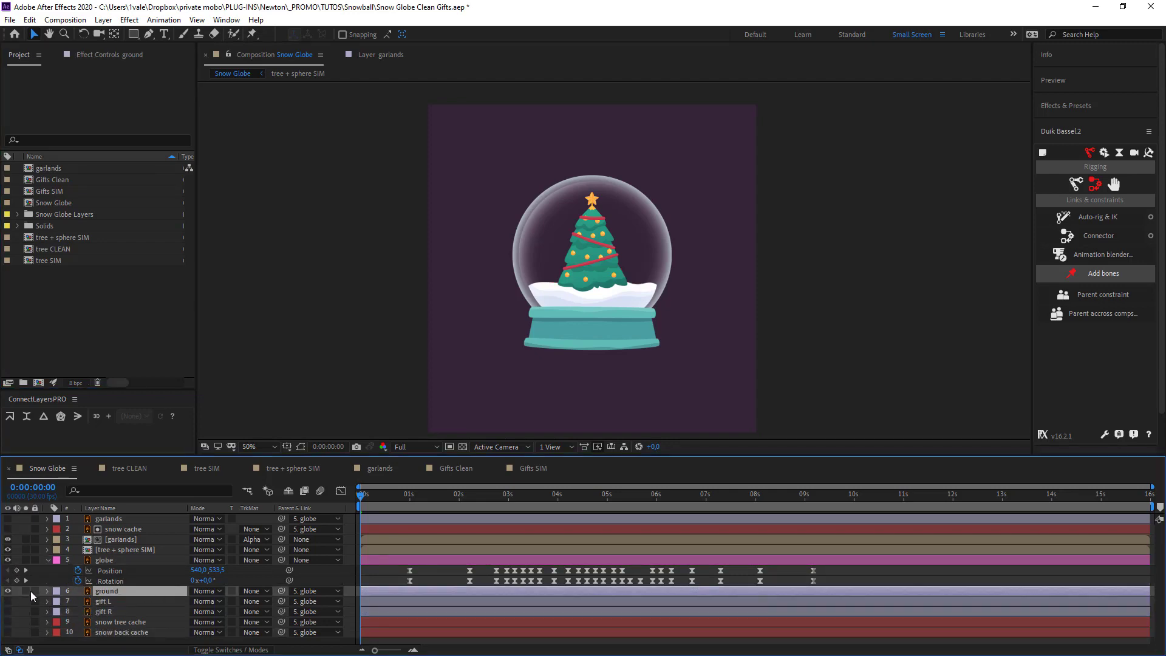
# Step: Insert the Gifts SIM composition into Snow Globe directly below the tree + sphere SIM layer and preview the animation
pyautogui.click(146, 541)
pyautogui.click(95, 336)
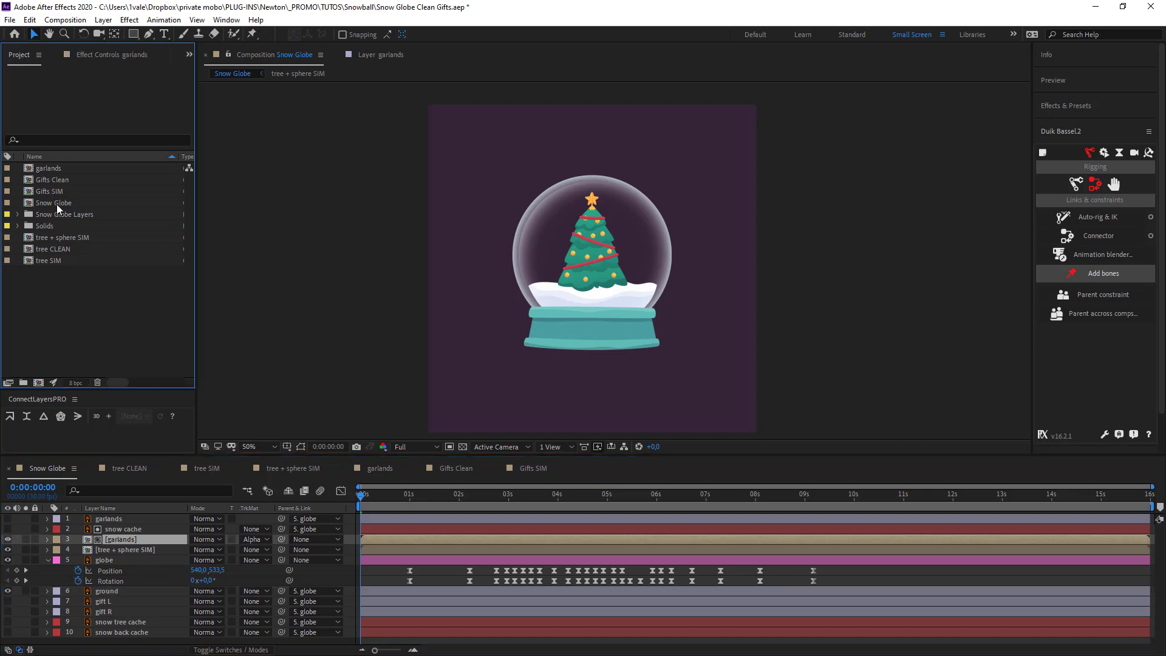
pyautogui.moveTo(56, 193); pyautogui.dragTo(151, 551)
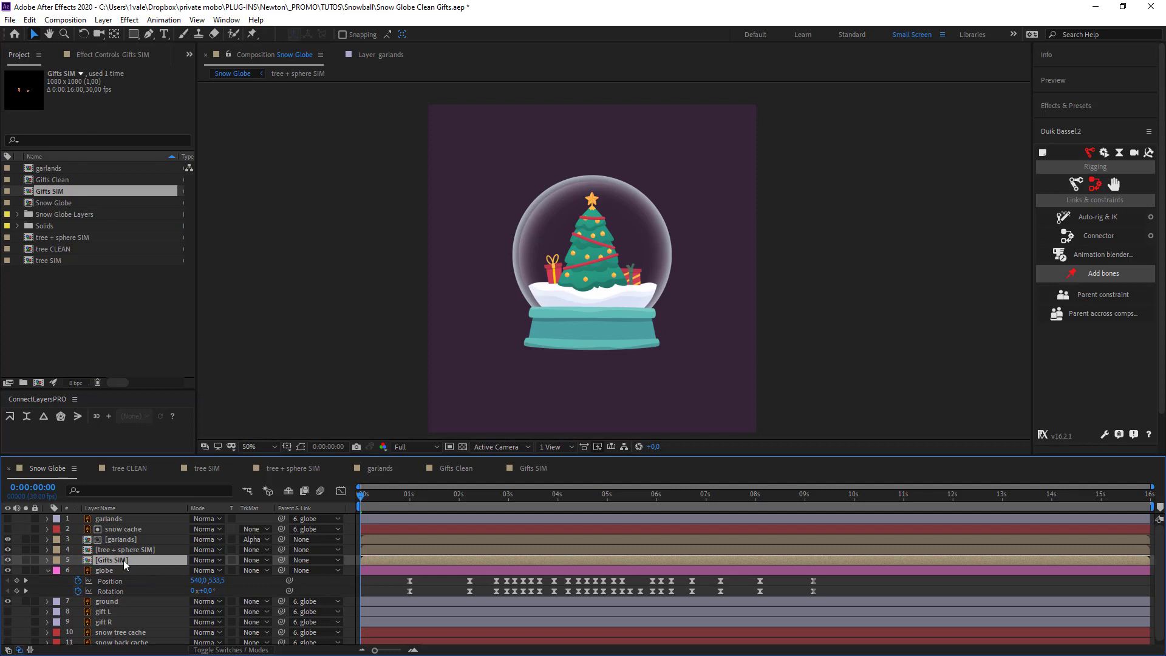
pyautogui.press('space')
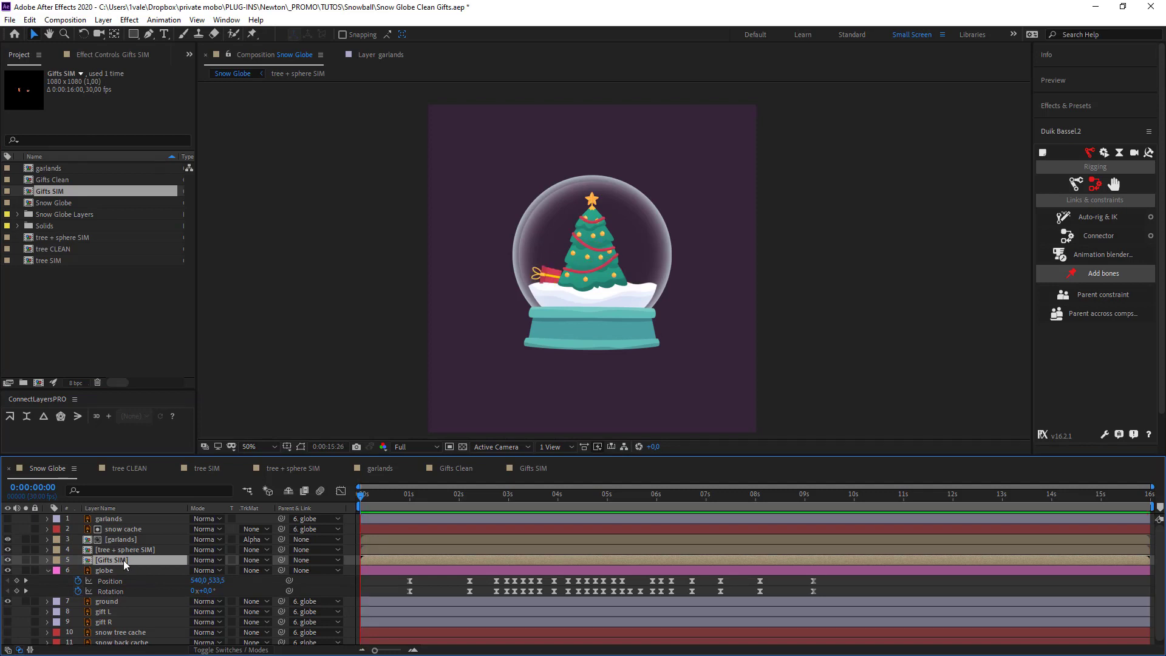